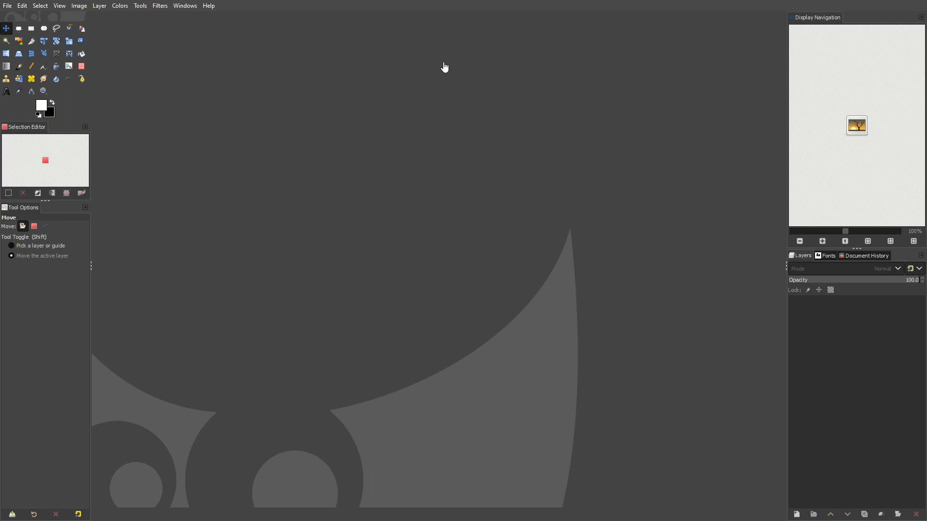
# Step: Create a new image 1500 px wide and 500 px high
pyautogui.click(8, 7)
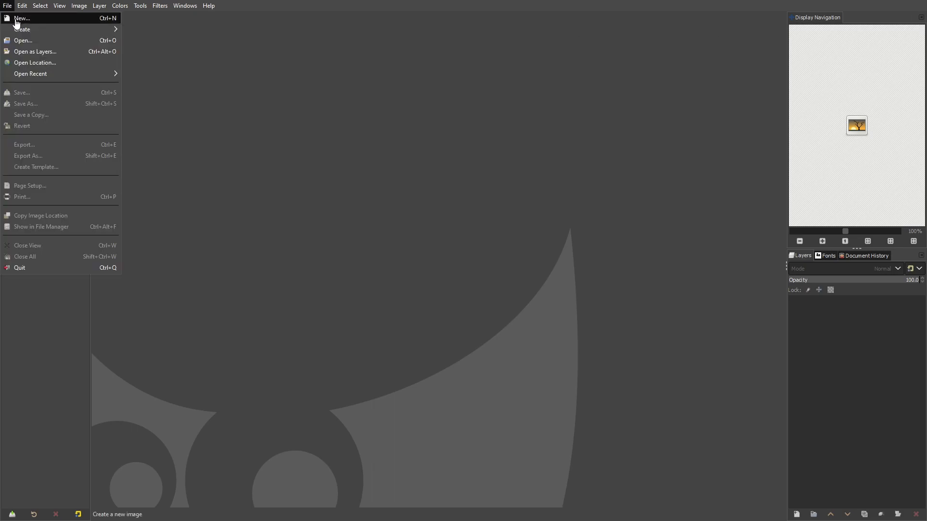
pyautogui.click(15, 18)
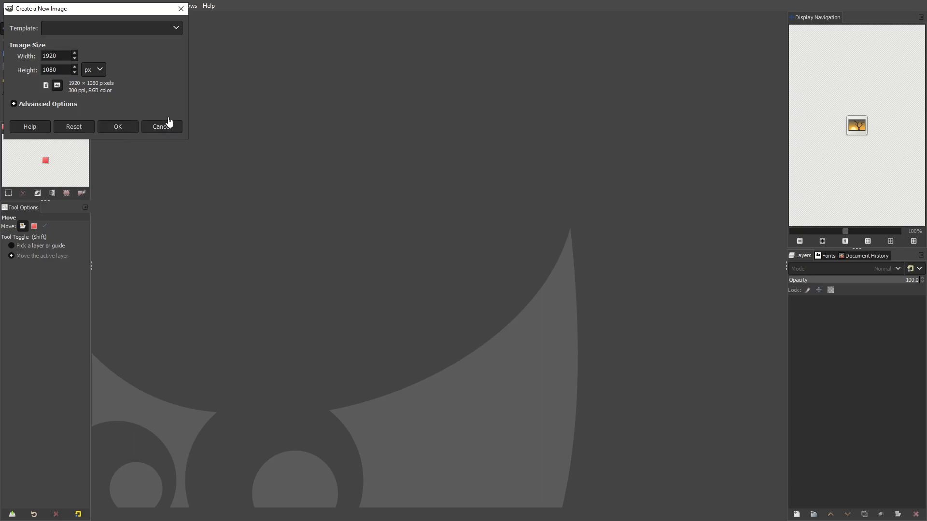
pyautogui.moveTo(136, 11); pyautogui.dragTo(503, 130)
pyautogui.doubleClick(427, 176)
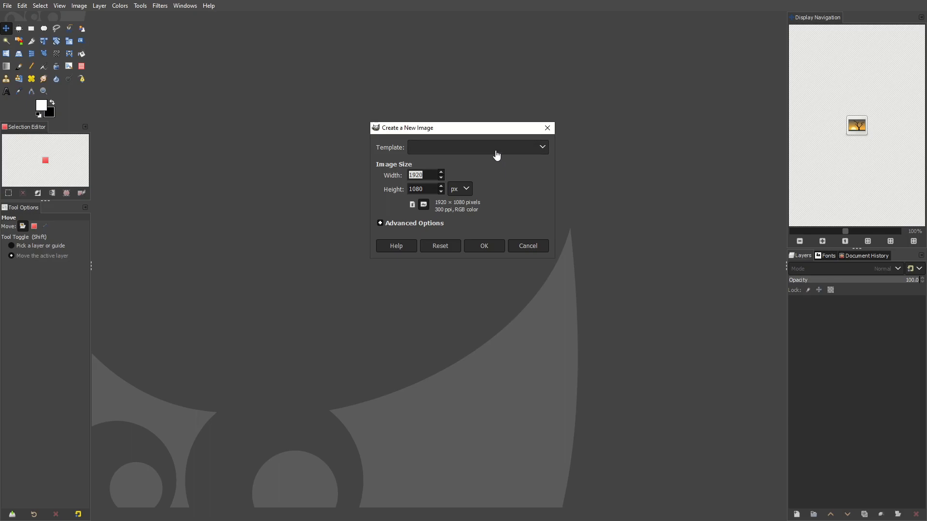
pyautogui.write('1500')
pyautogui.press('Tab')
pyautogui.write('500')
pyautogui.click(484, 247)
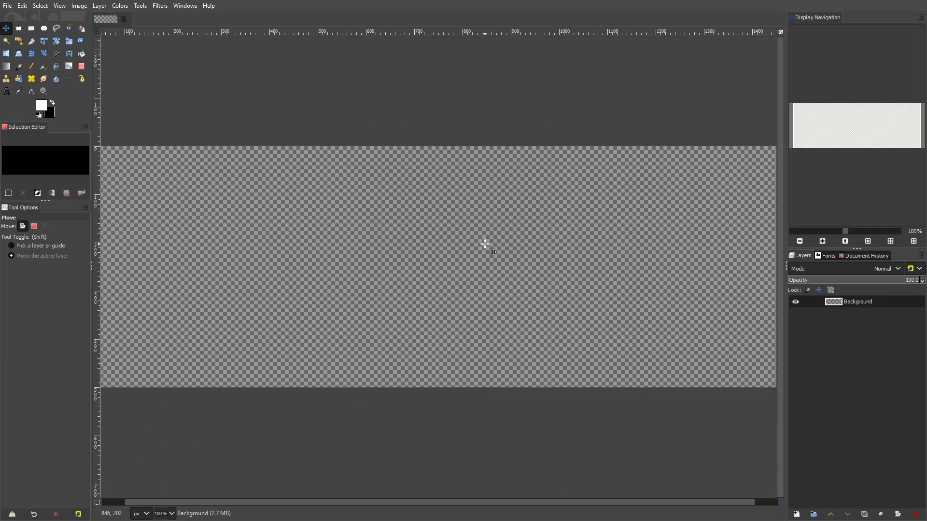
# Step: Set the foreground colour to dark blue-grey 32333a and fill the whole Background layer with it
pyautogui.scroll(-3, 482, 243)
pyautogui.scroll(1, 480, 242)
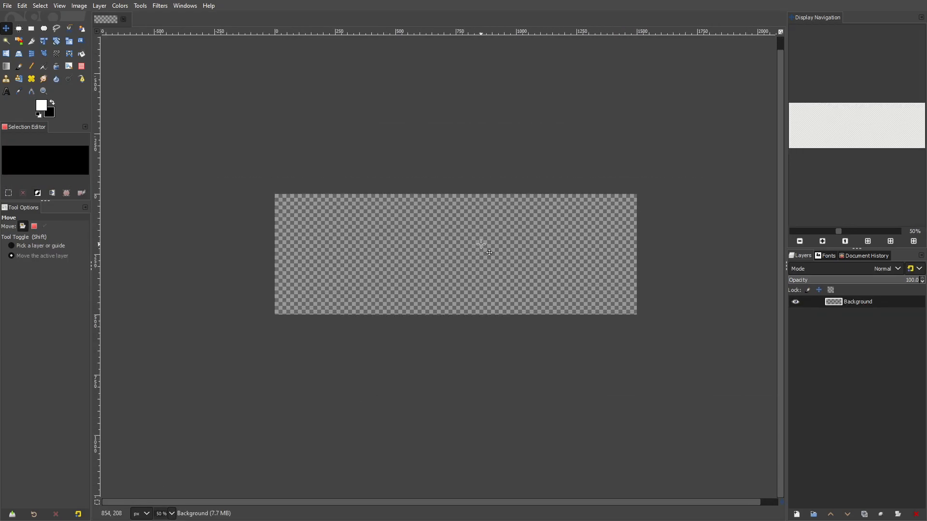
pyautogui.click(81, 53)
pyautogui.click(42, 106)
pyautogui.click(383, 267)
pyautogui.moveTo(384, 272); pyautogui.dragTo(381, 265)
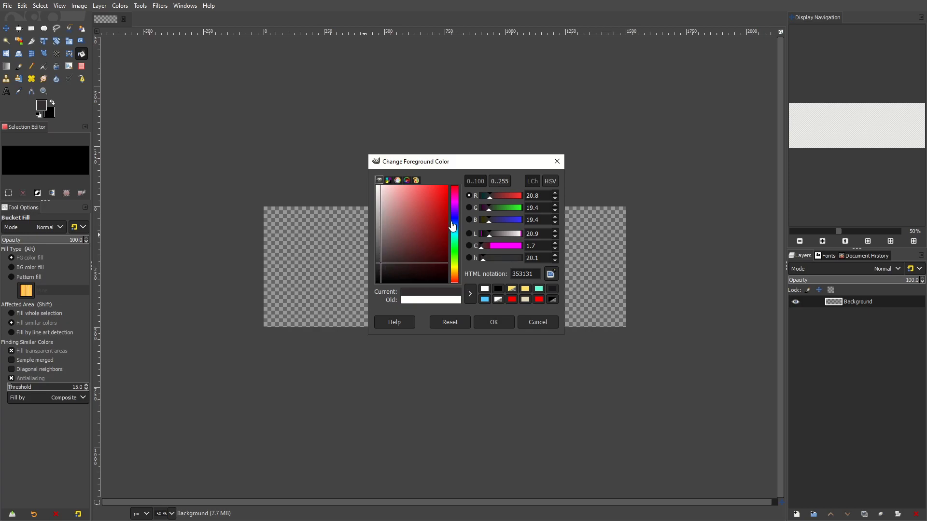
pyautogui.click(455, 223)
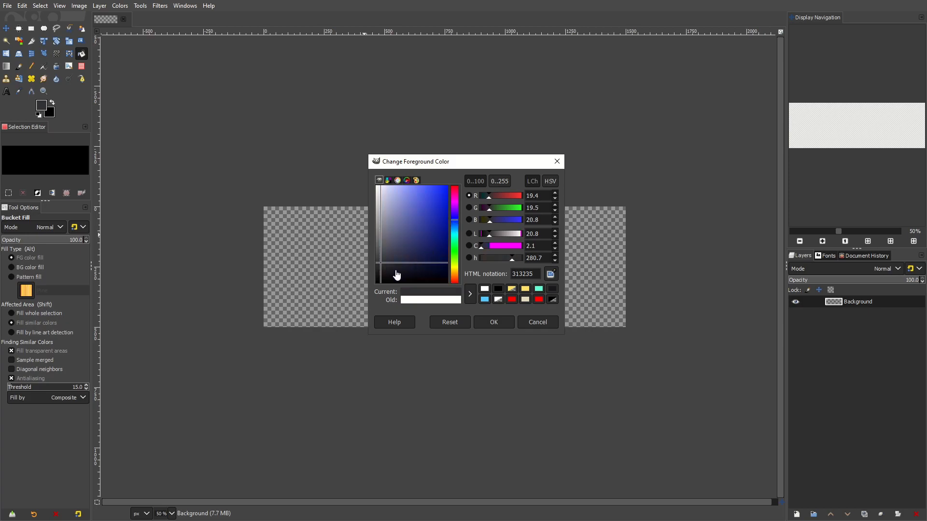
pyautogui.click(384, 261)
pyautogui.moveTo(384, 261); pyautogui.dragTo(385, 265)
pyautogui.click(494, 322)
pyautogui.click(466, 237)
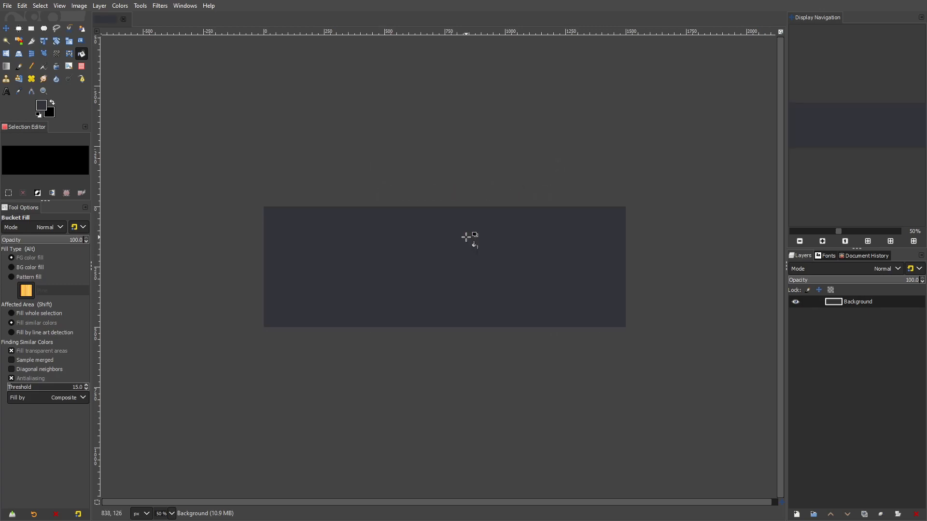
# Step: Add a text box about 1000 by 330 px on the banner with the text TUTSBYKAI, and select all its text
pyautogui.press('ctrl')
pyautogui.scroll(1, 458, 250)
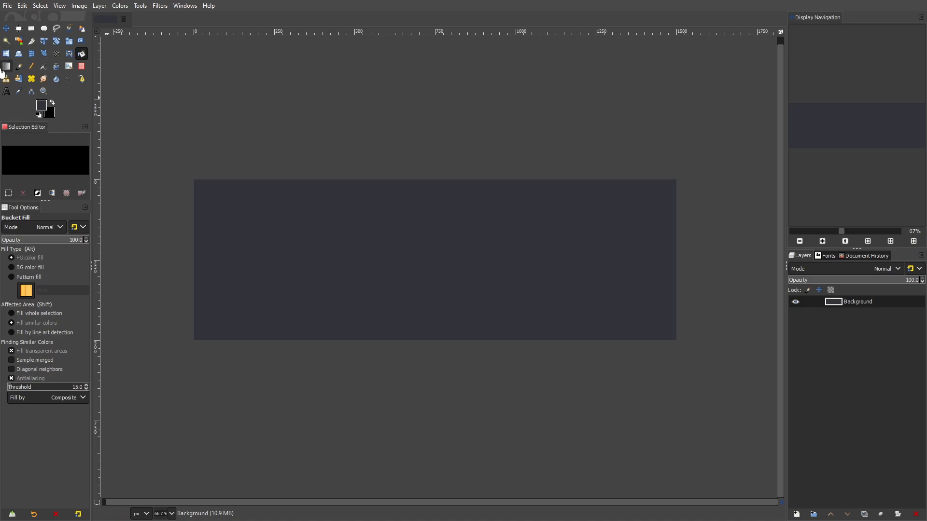
pyautogui.click(7, 94)
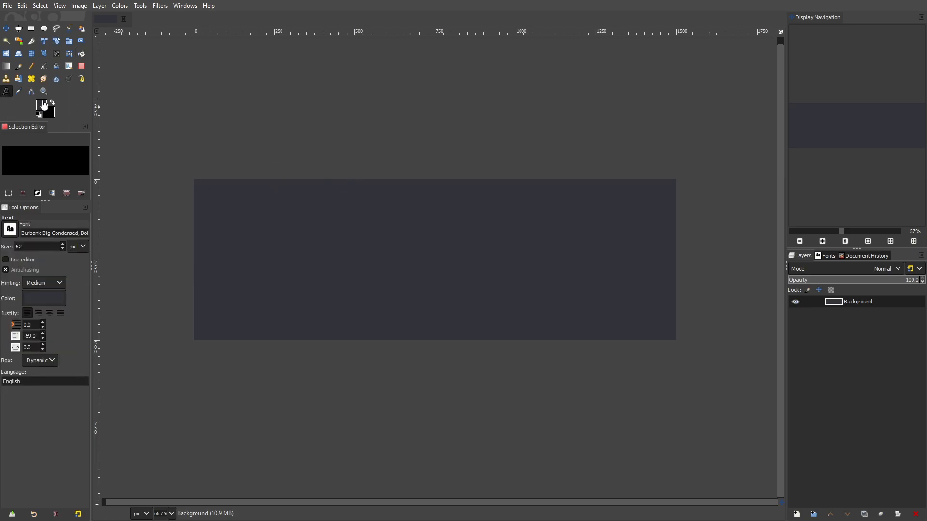
pyautogui.moveTo(267, 202); pyautogui.dragTo(588, 308)
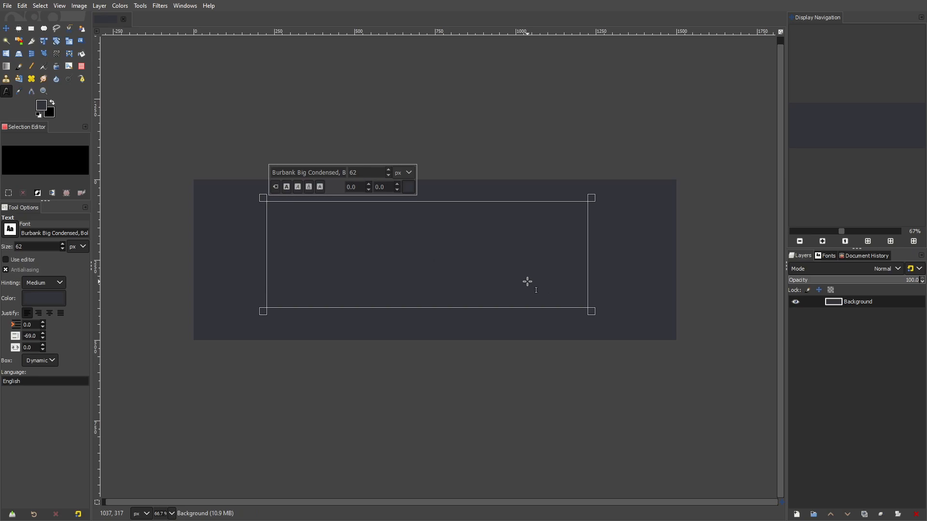
pyautogui.write('TUT')
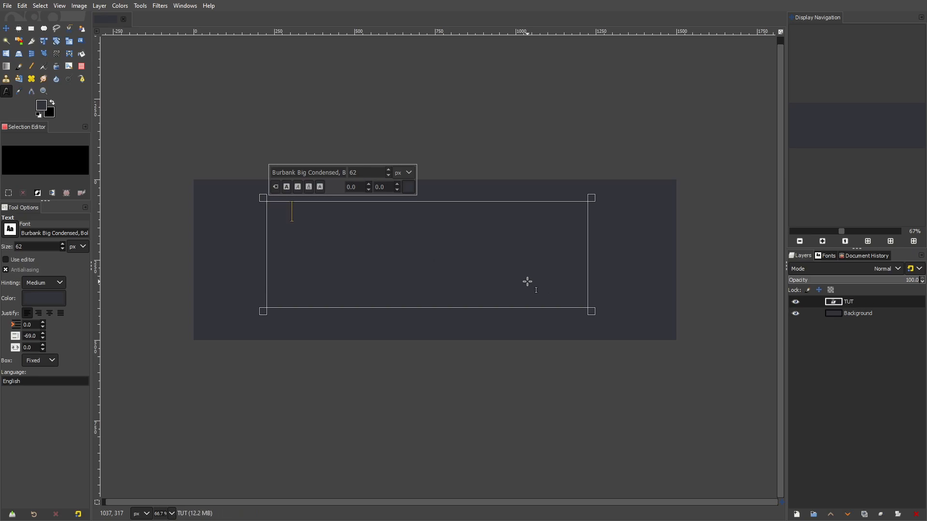
pyautogui.write('SBYKAI')
pyautogui.hotkey('ctrl', 'a')
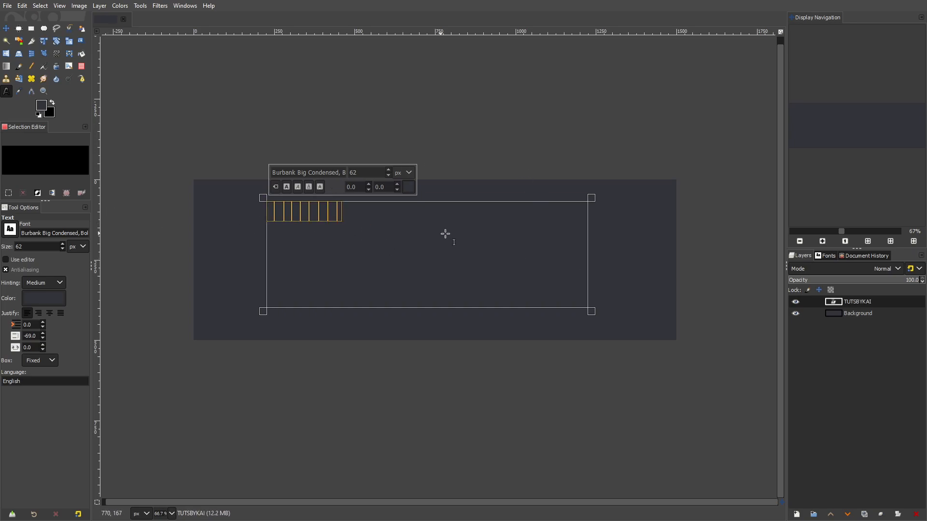
# Step: Set the colour of the selected TUTSBYKAI text to white (ffffff)
pyautogui.click(408, 187)
pyautogui.click(444, 242)
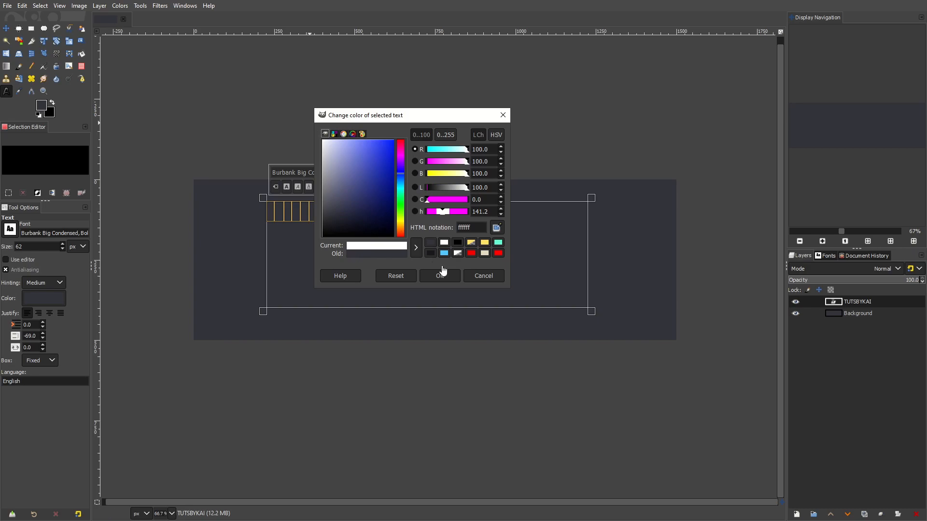
pyautogui.click(440, 276)
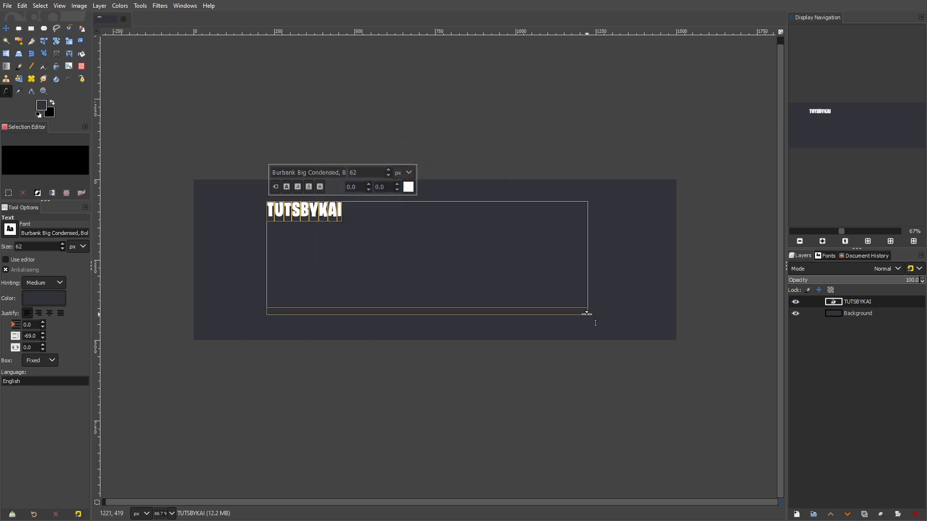
# Step: Try the TUTSBYKAI text at 300 px, settle on 200 px, and make its text box dynamic
pyautogui.doubleClick(370, 174)
pyautogui.write('300')
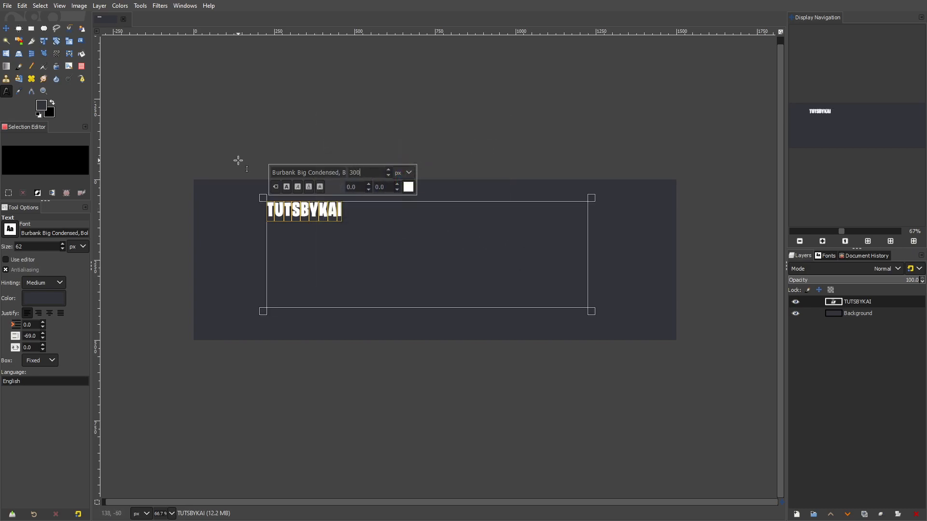
pyautogui.press('Return')
pyautogui.moveTo(369, 172); pyautogui.dragTo(233, 153)
pyautogui.write('200')
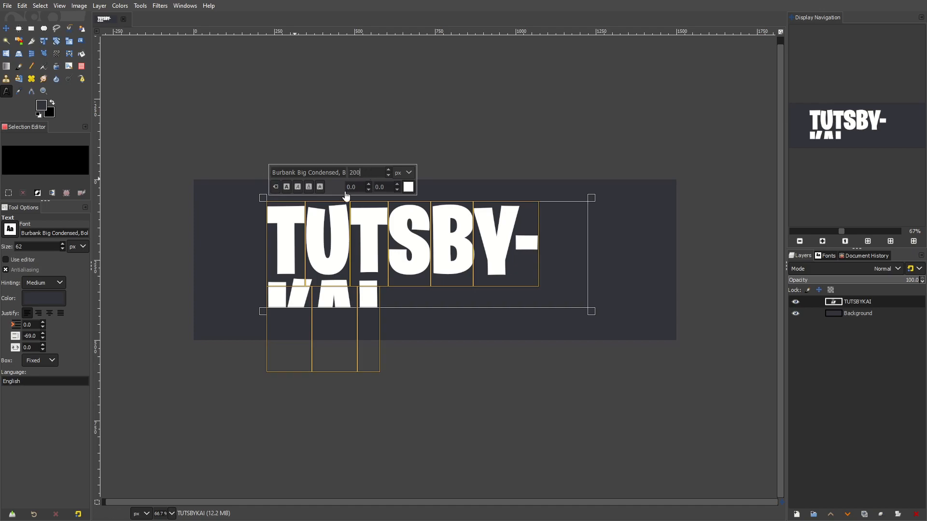
pyautogui.press('Return')
pyautogui.click(594, 316)
pyautogui.click(446, 248)
pyautogui.click(588, 312)
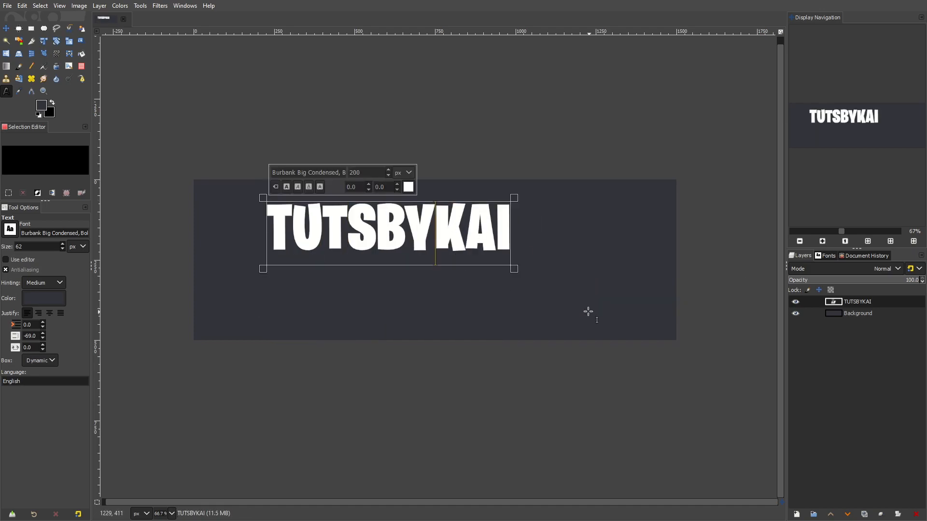
# Step: Try the Anybody Heavy Italic, Semi-Bold Italic and Semi-Bold Ultra-Expanded fonts on the TUTSBYKAI text
pyautogui.click(10, 230)
pyautogui.scroll(10, 27, 266)
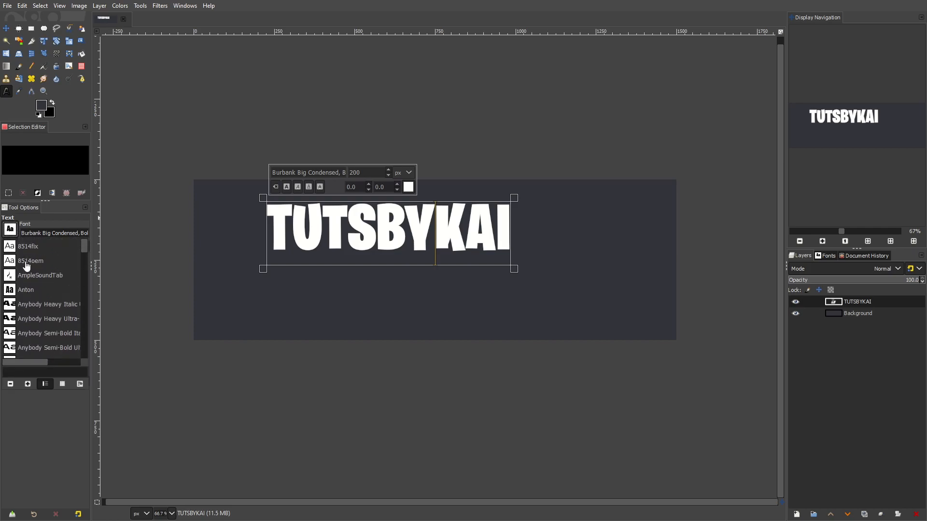
pyautogui.click(44, 305)
pyautogui.click(10, 230)
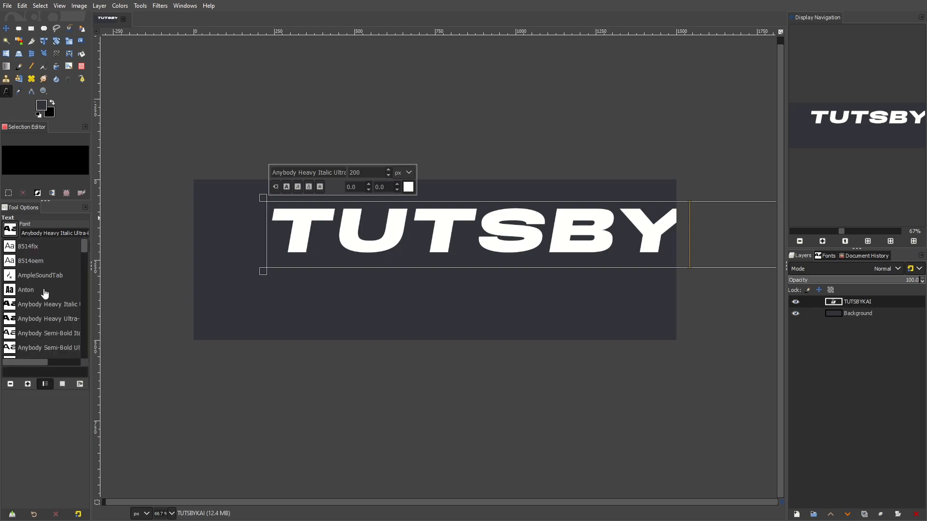
pyautogui.scroll(2, 44, 293)
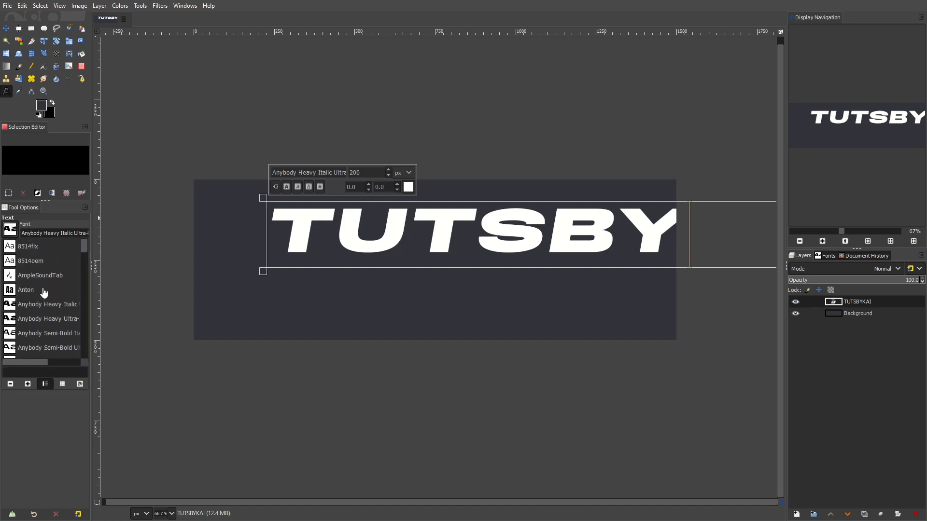
pyautogui.click(44, 338)
pyautogui.click(9, 229)
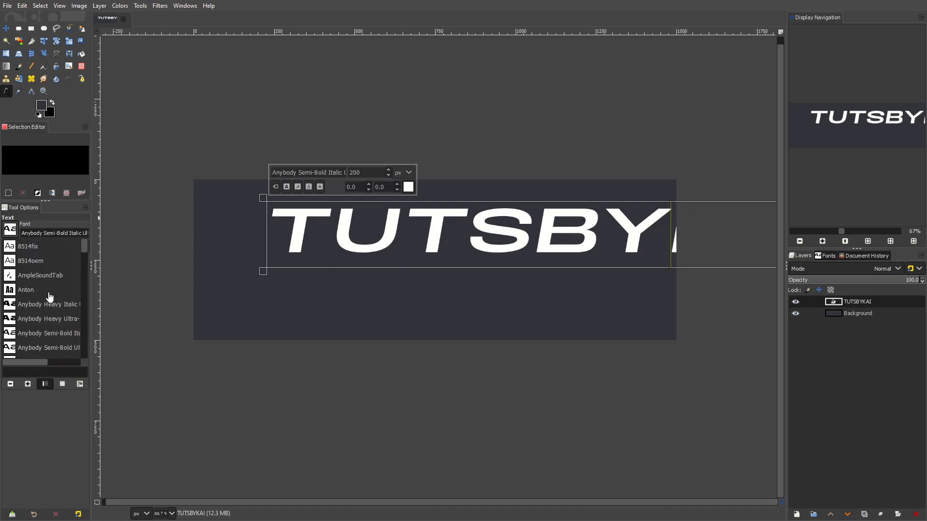
pyautogui.click(54, 310)
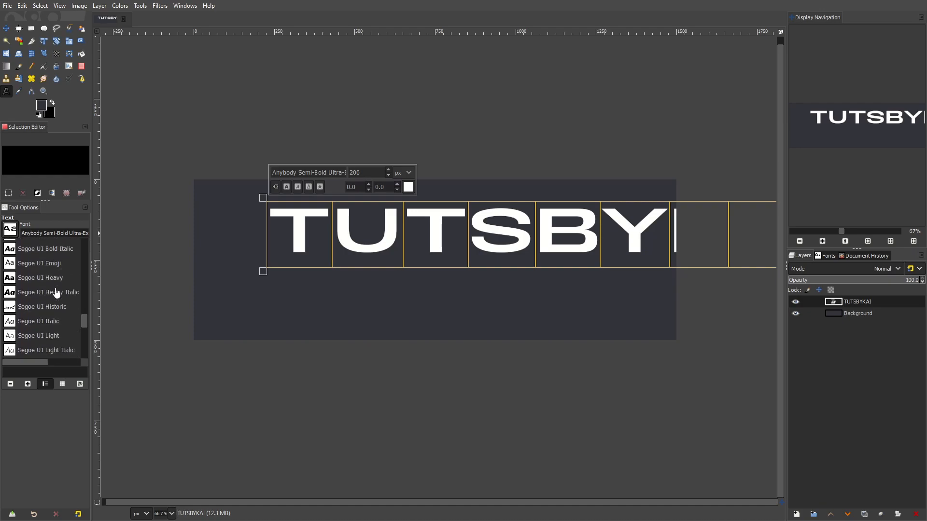
# Step: Set the font of the TUTSBYKAI text to Wolfskin
pyautogui.scroll(-6, 56, 289)
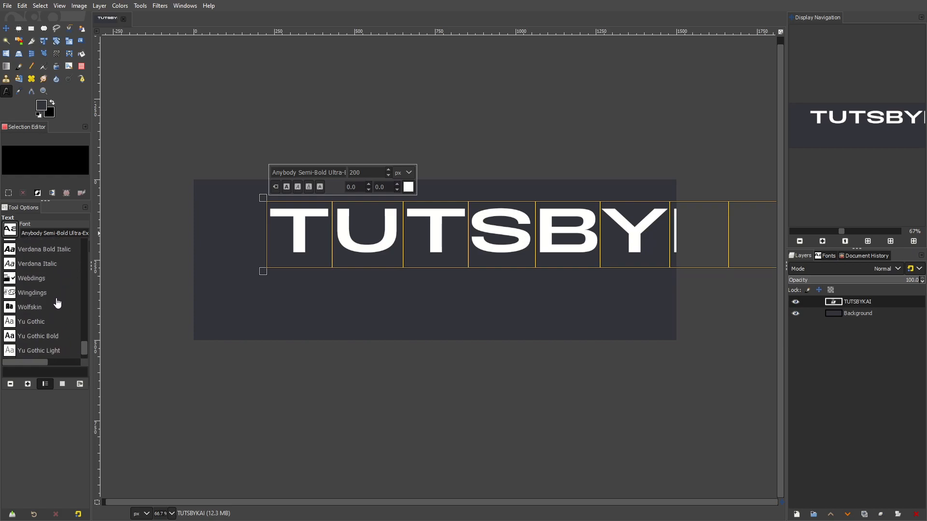
pyautogui.click(41, 307)
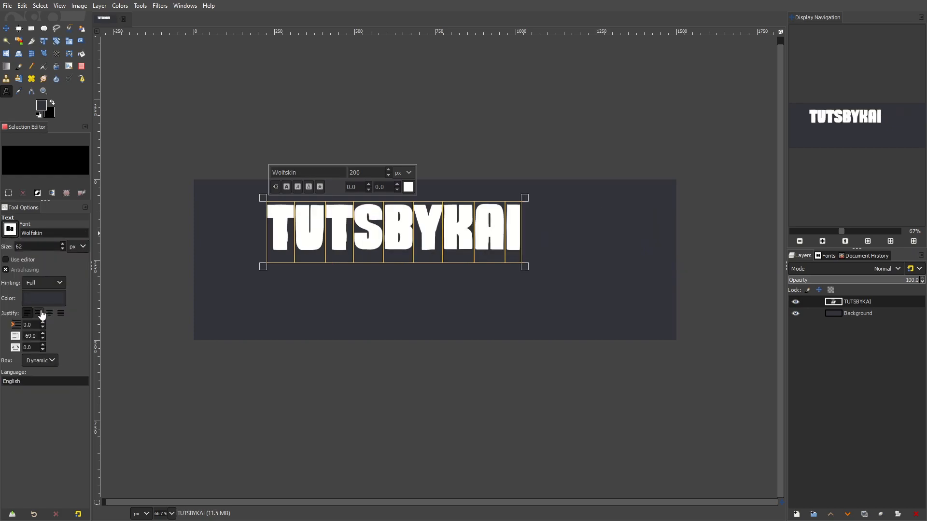
pyautogui.click(16, 234)
pyautogui.click(100, 355)
pyautogui.click(394, 349)
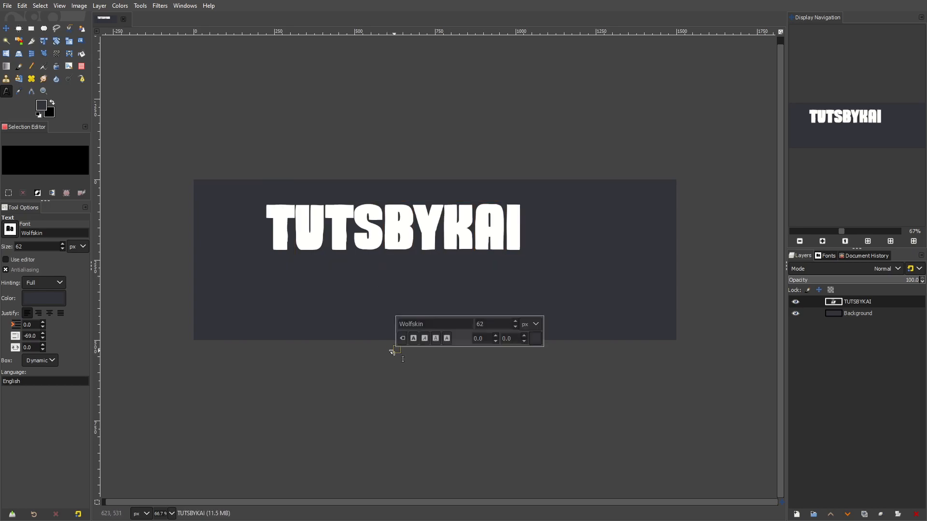
# Step: Set the size of the whole TUTSBYKAI text to 100 px and finish editing the text
pyautogui.scroll(-4, 394, 351)
pyautogui.scroll(3, 428, 356)
pyautogui.doubleClick(340, 244)
pyautogui.scroll(1, 340, 243)
pyautogui.tripleClick(311, 191)
pyautogui.write('15')
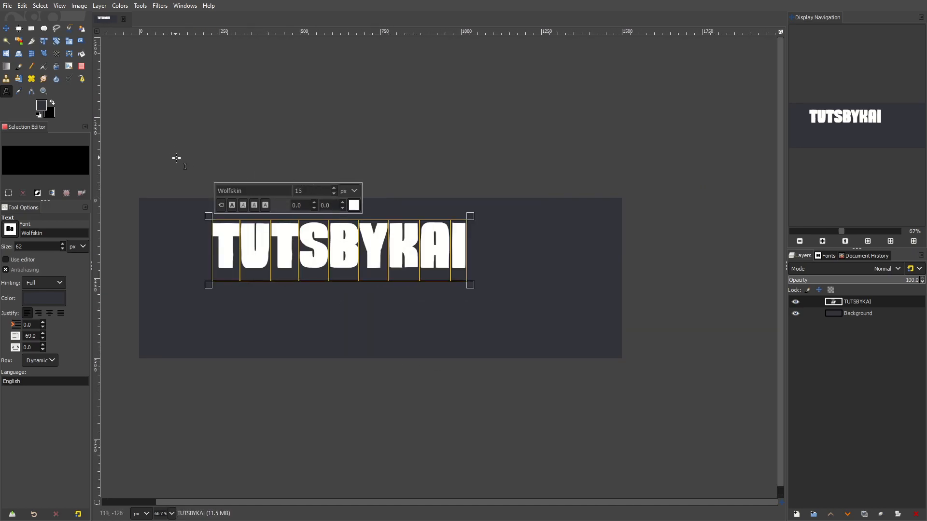
pyautogui.press('BackSpace')
pyautogui.write('00')
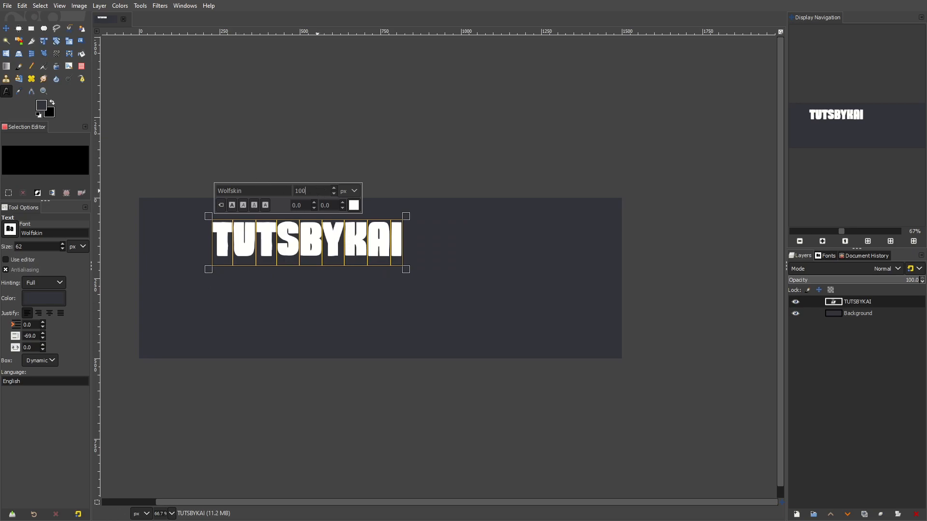
pyautogui.press('Escape')
# Step: Move the TUTSBYKAI text layer into the right half of the banner, slightly above mid-height
pyautogui.press('m')
pyautogui.moveTo(323, 232); pyautogui.dragTo(501, 276)
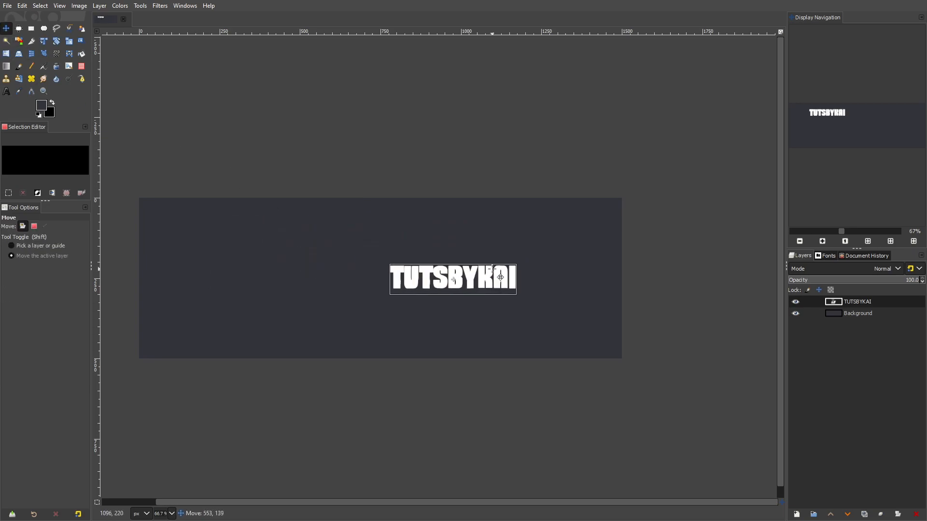
pyautogui.scroll(2, 501, 277)
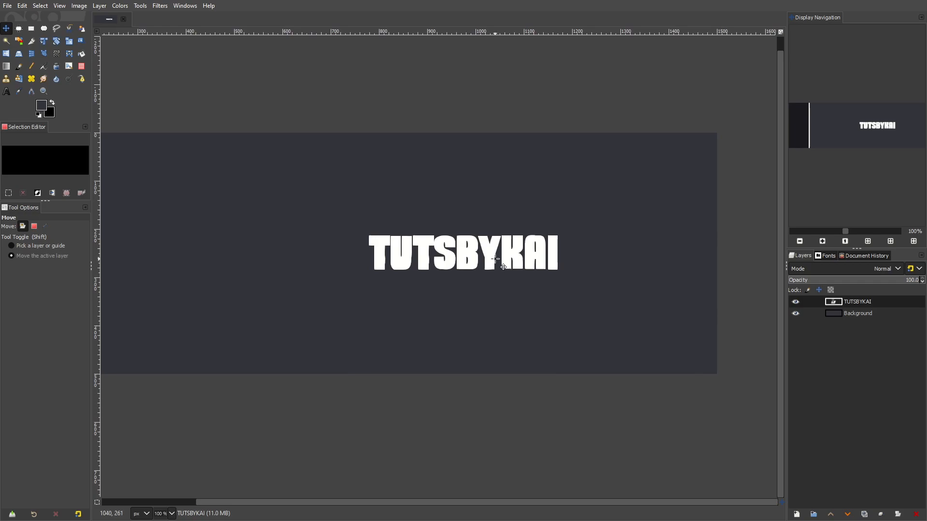
pyautogui.moveTo(488, 248); pyautogui.dragTo(538, 235)
pyautogui.scroll(-2, 483, 243)
pyautogui.scroll(2, 485, 244)
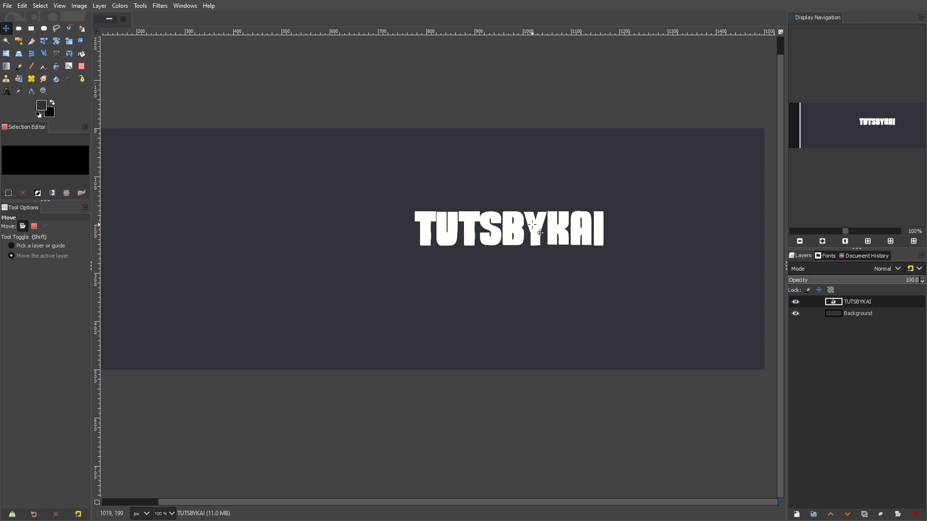
# Step: Draw a second text box about 730 by 285 px across the middle of the banner and set its text colour to yellow
pyautogui.click(8, 92)
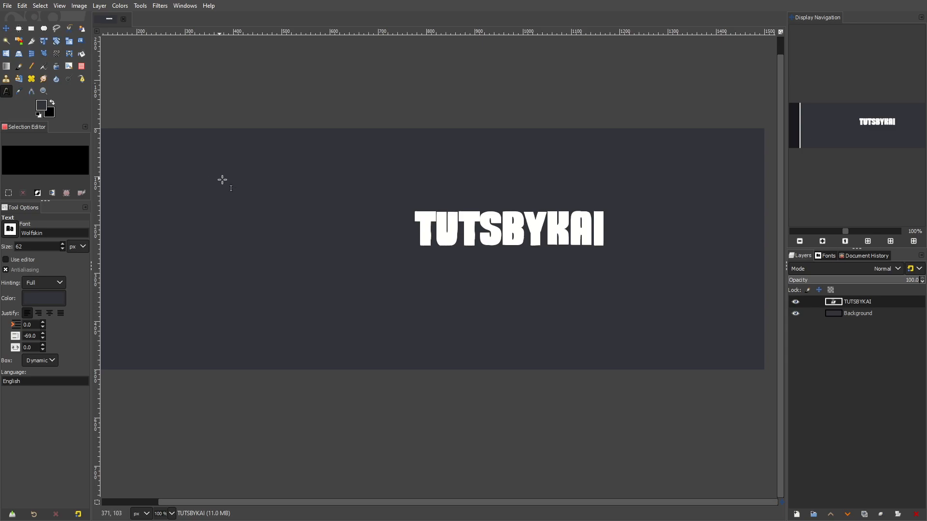
pyautogui.moveTo(342, 201); pyautogui.dragTo(430, 205)
pyautogui.moveTo(243, 193); pyautogui.dragTo(596, 330)
pyautogui.moveTo(623, 299); pyautogui.dragTo(525, 287)
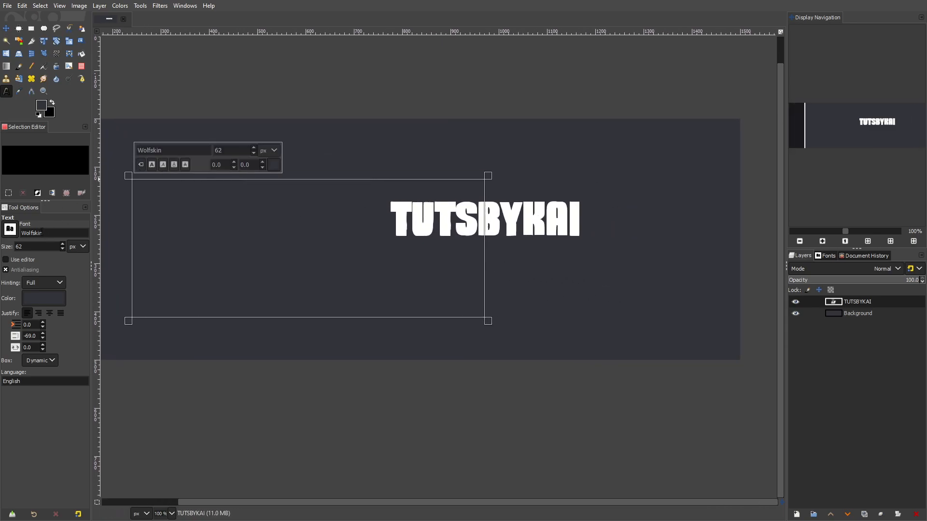
pyautogui.click(275, 165)
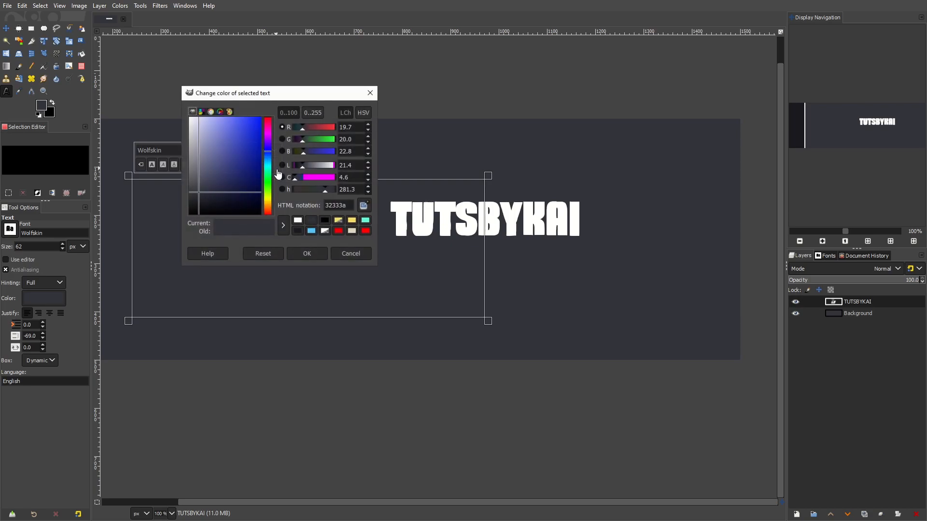
pyautogui.moveTo(239, 159); pyautogui.dragTo(244, 110)
pyautogui.click(271, 201)
pyautogui.click(307, 254)
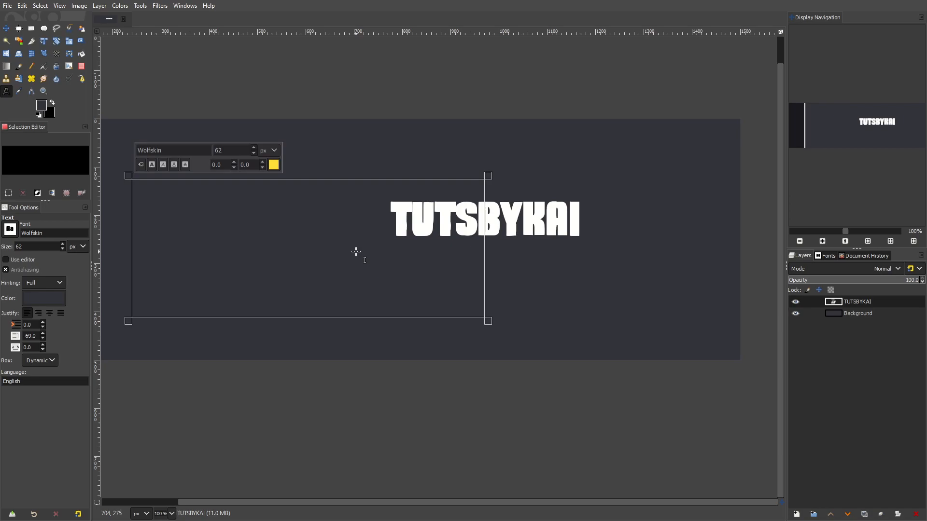
# Step: Enter the text WEEKLY TUTORIALS in the yellow text box and shrink the box to fit the text
pyautogui.write('WEE')
pyautogui.press('BackSpace')
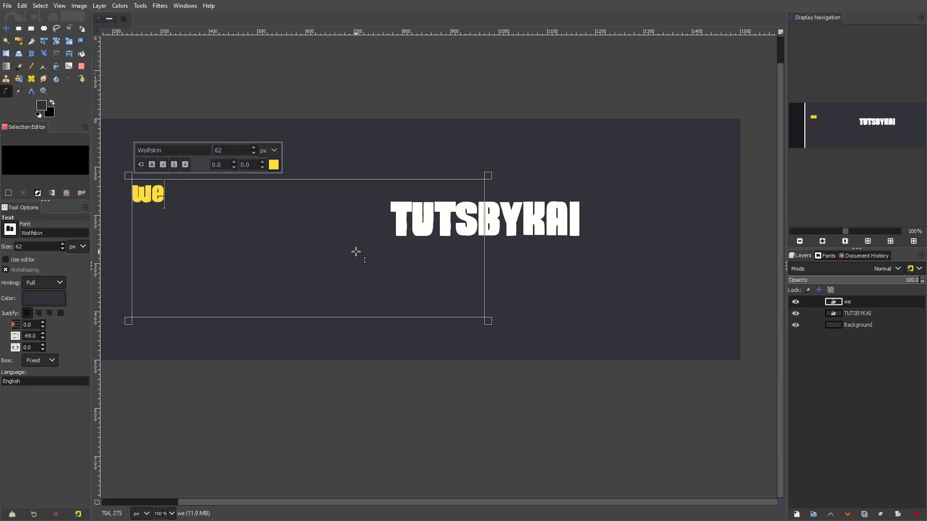
pyautogui.press('BackSpace')
pyautogui.press('BackSpace')
pyautogui.write('WEEEE')
pyautogui.press('BackSpace')
pyautogui.press('BackSpace')
pyautogui.press('BackSpace')
pyautogui.press('BackSpace')
pyautogui.press('BackSpace')
pyautogui.write('WEEKLY')
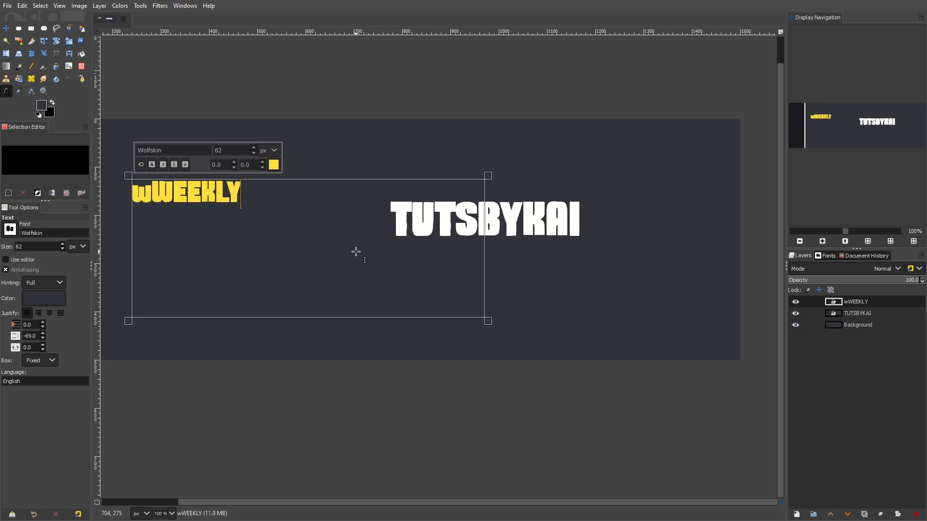
pyautogui.write(' TUTORIALS')
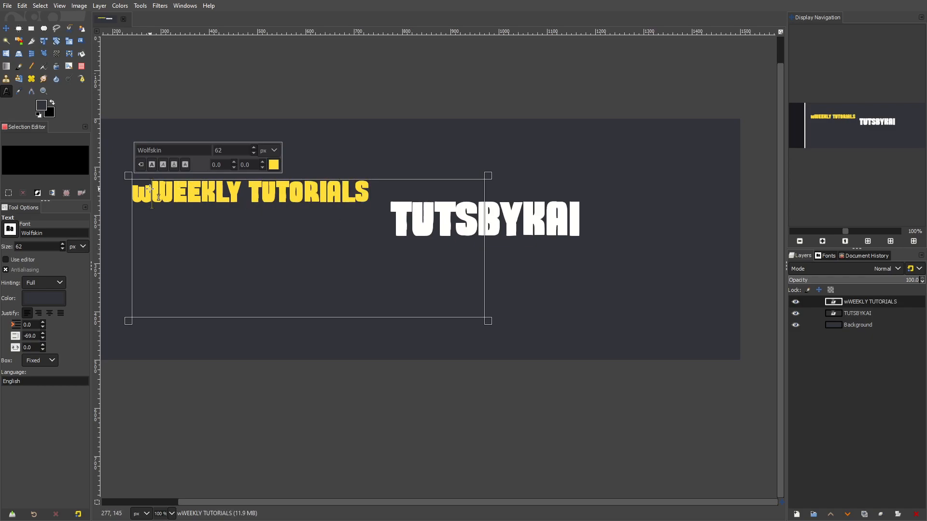
pyautogui.press('BackSpace')
pyautogui.click(485, 318)
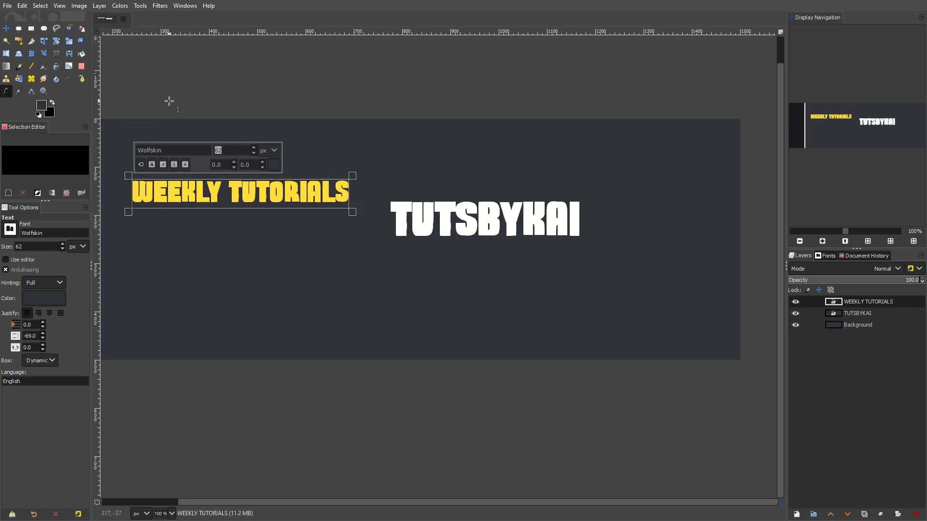
# Step: Set the size of the whole WEEKLY TUTORIALS text to 50 px and move it directly beneath the TUTSBYKAI text
pyautogui.hotkey('ctrl', 'a')
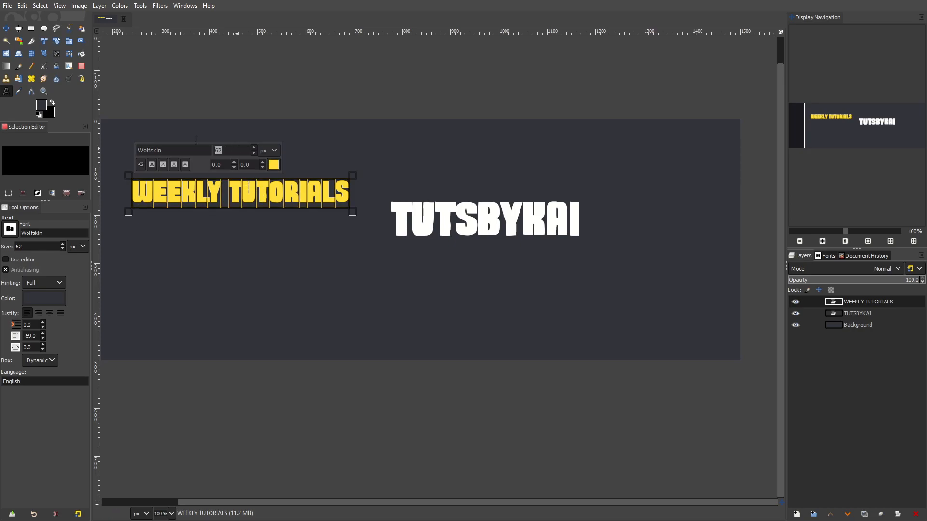
pyautogui.write('50')
pyautogui.click(6, 28)
pyautogui.moveTo(285, 171); pyautogui.dragTo(550, 231)
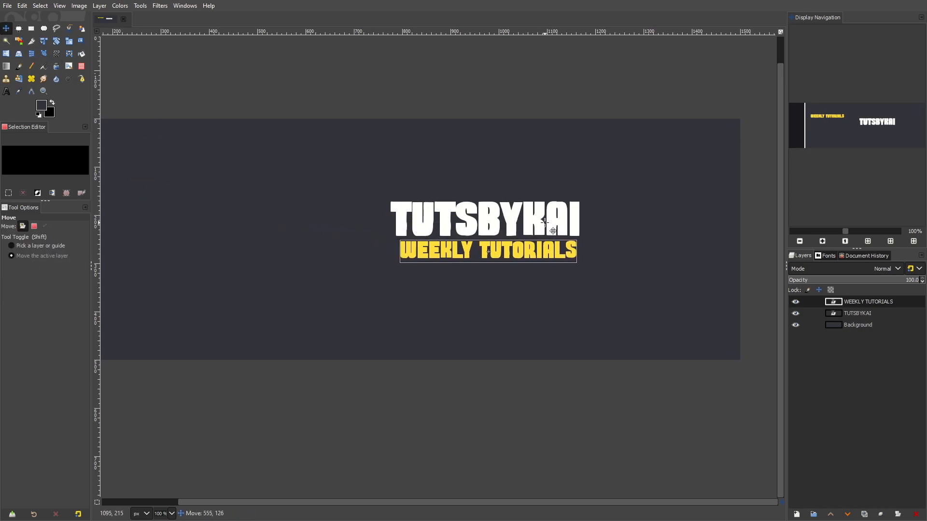
pyautogui.scroll(-2, 579, 228)
pyautogui.scroll(3, 579, 228)
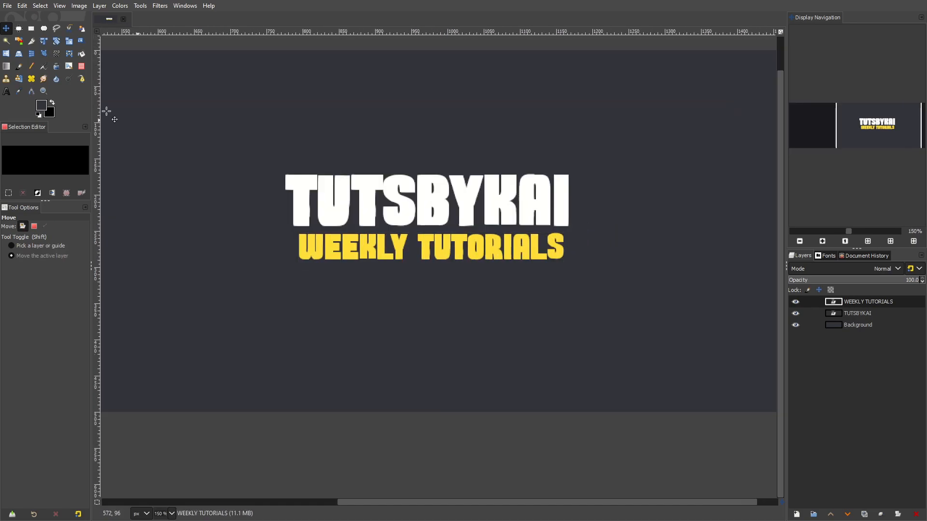
# Step: Try the Anton font on the TUTSBYKAI text, and settle on Anybody Semi-Bold Ultra-Expanded
pyautogui.press('t')
pyautogui.click(416, 200)
pyautogui.click(11, 228)
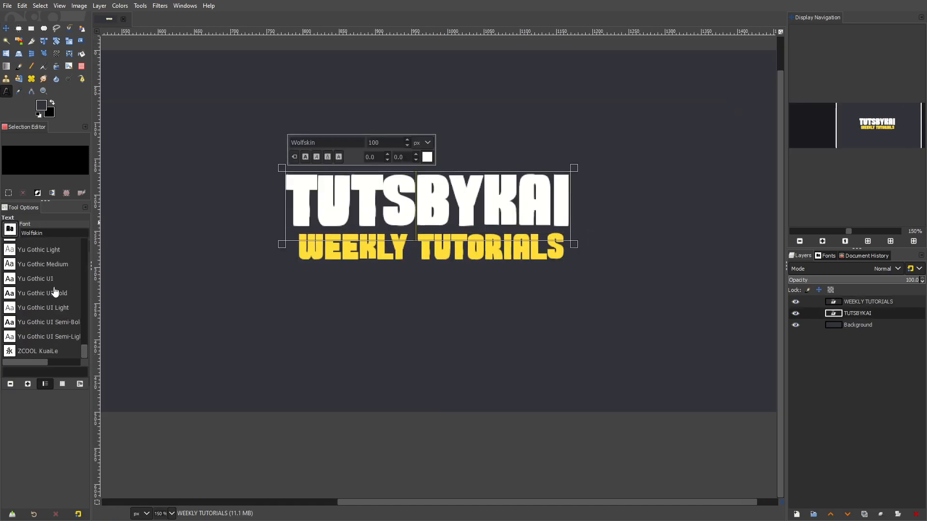
pyautogui.moveTo(85, 356); pyautogui.dragTo(86, 238)
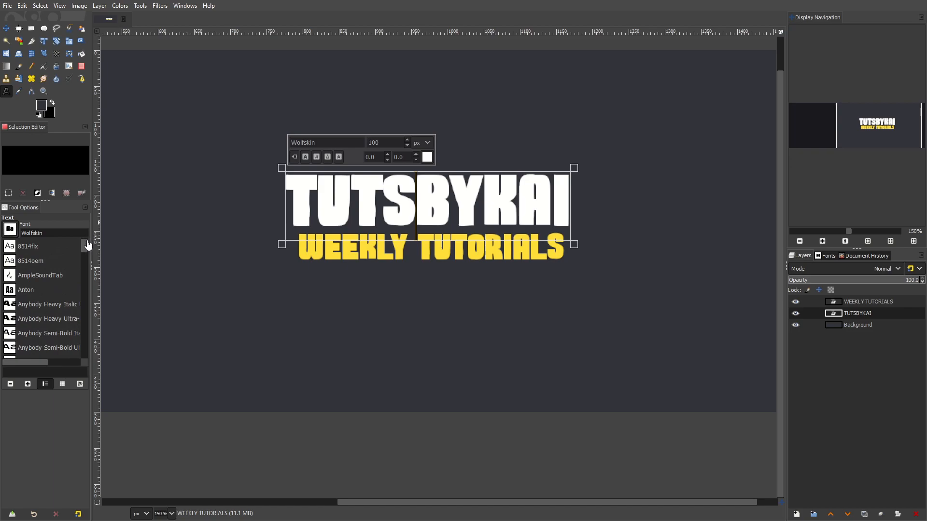
pyautogui.click(25, 290)
pyautogui.click(9, 229)
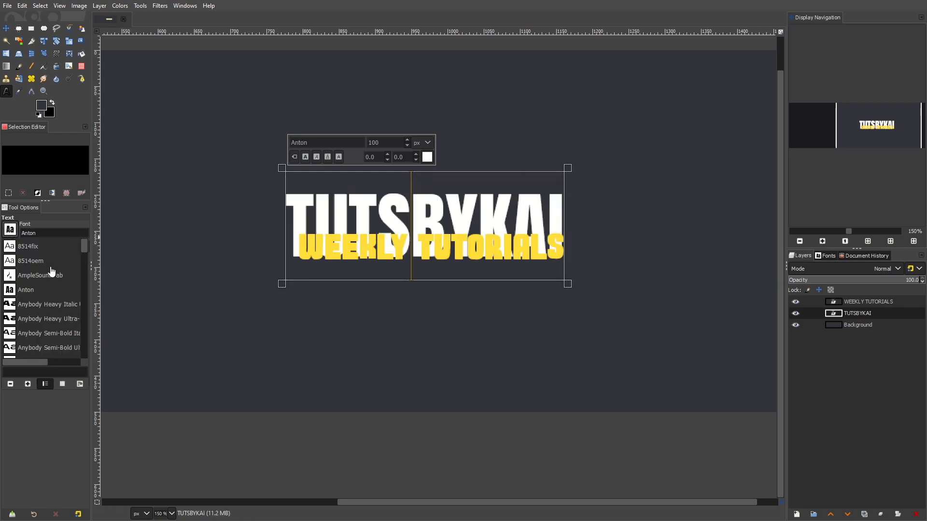
pyautogui.scroll(-5, 52, 271)
pyautogui.click(52, 273)
# Step: Set the font of the whole WEEKLY TUTORIALS text to Anybody Semi-Bold Ultra-Expanded
pyautogui.click(372, 261)
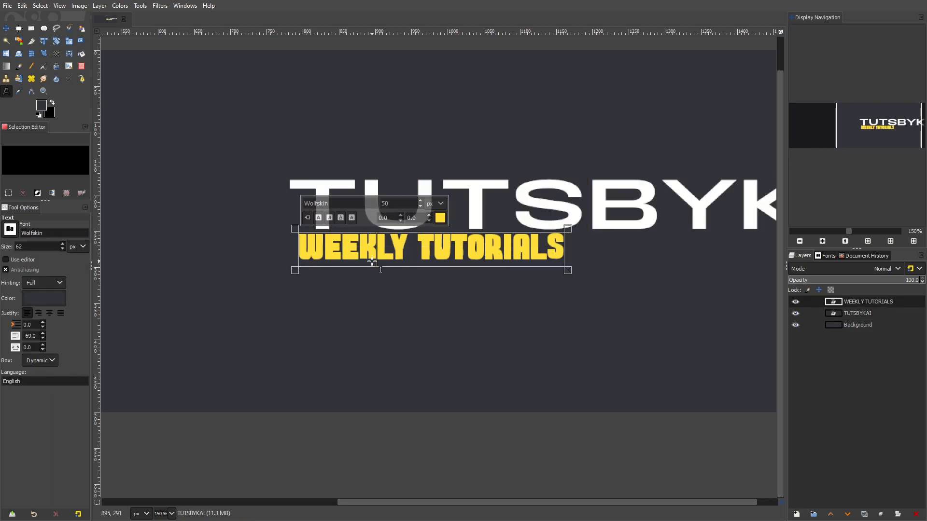
pyautogui.click(18, 230)
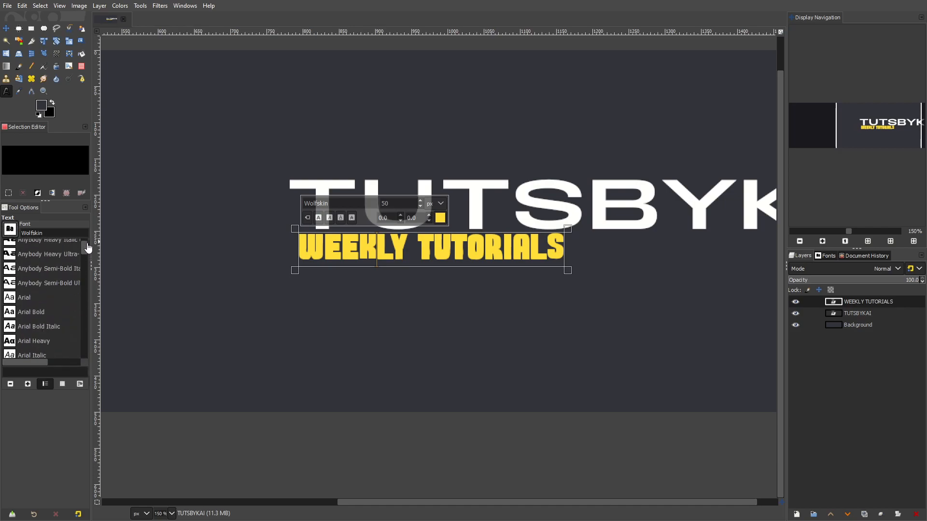
pyautogui.click(53, 319)
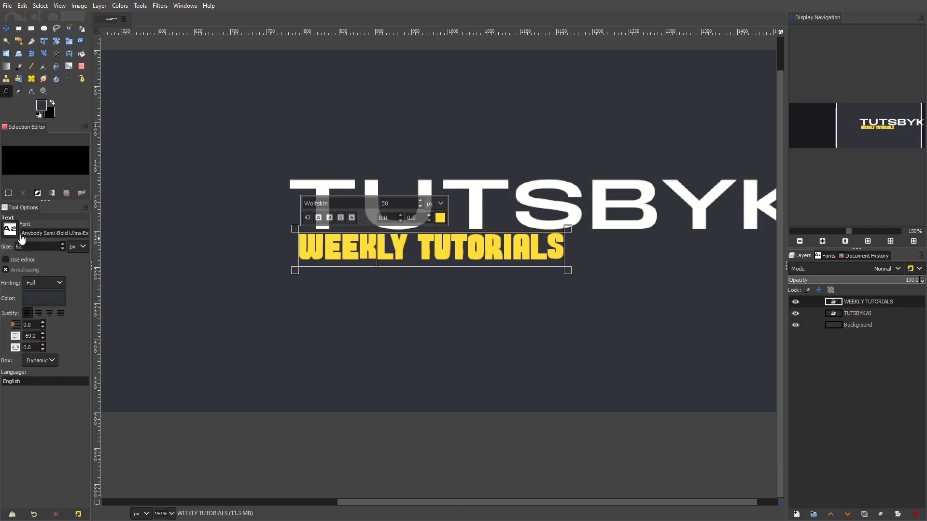
pyautogui.tripleClick(334, 245)
pyautogui.click(510, 253)
pyautogui.tripleClick(406, 252)
pyautogui.moveTo(334, 204); pyautogui.dragTo(179, 193)
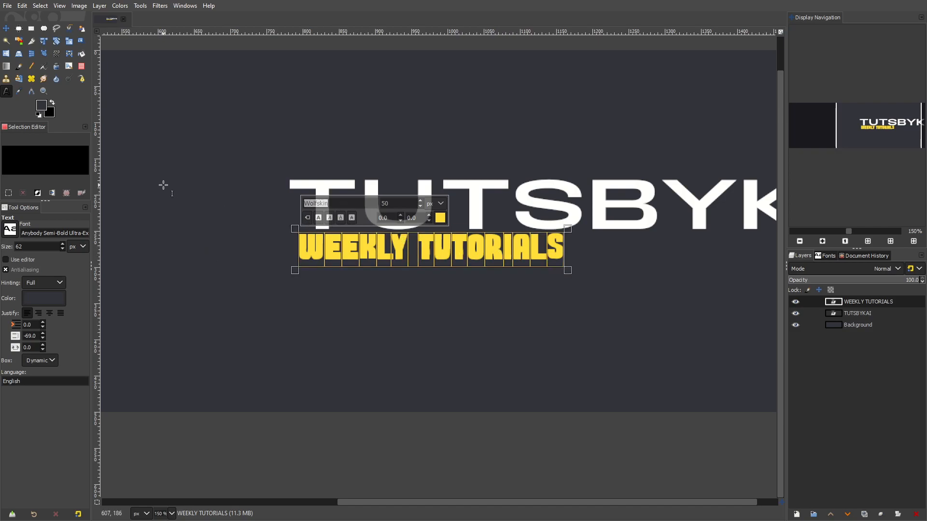
pyautogui.write('Any')
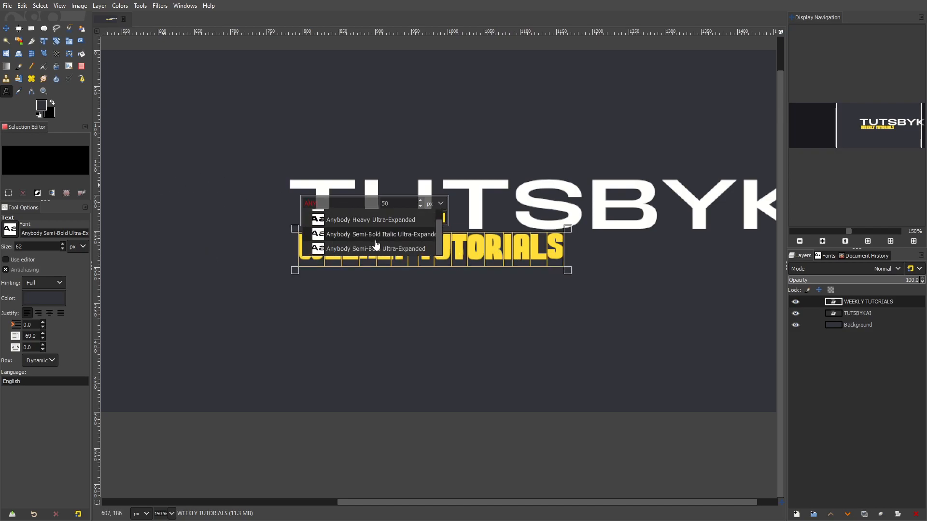
pyautogui.click(376, 238)
pyautogui.moveTo(474, 134); pyautogui.dragTo(345, 118)
# Step: Move the widened TUTSBYKAI text layer to the left so it fits completely inside the banner
pyautogui.click(7, 29)
pyautogui.scroll(-2, 212, 133)
pyautogui.moveTo(276, 141); pyautogui.dragTo(483, 209)
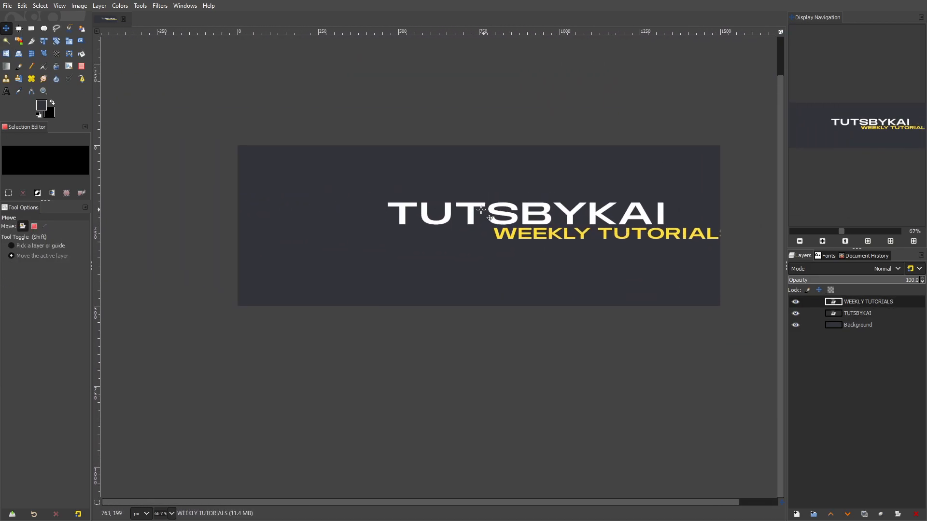
# Step: Set the TUTSBYKAI text size to 80 px and the WEEKLY TUTORIALS text size to 40 px
pyautogui.scroll(1, 331, 207)
pyautogui.click(6, 92)
pyautogui.click(307, 207)
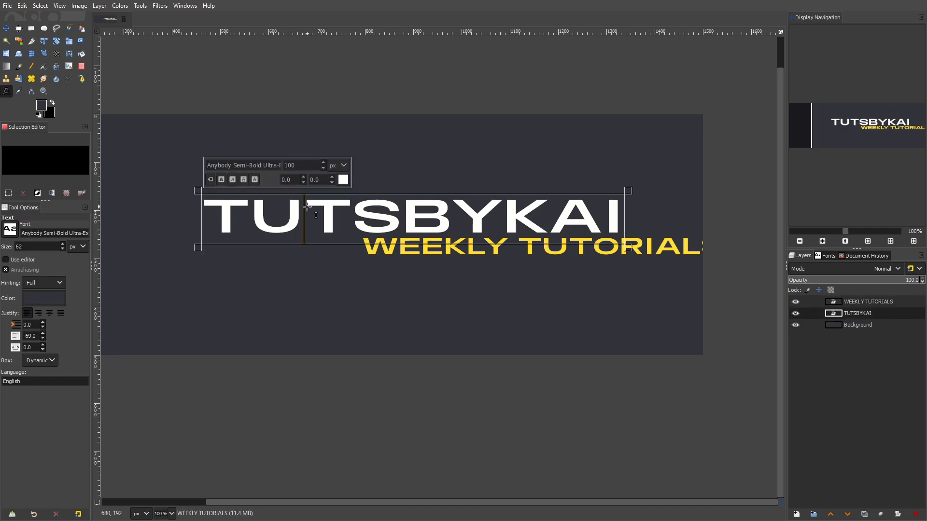
pyautogui.write('90')
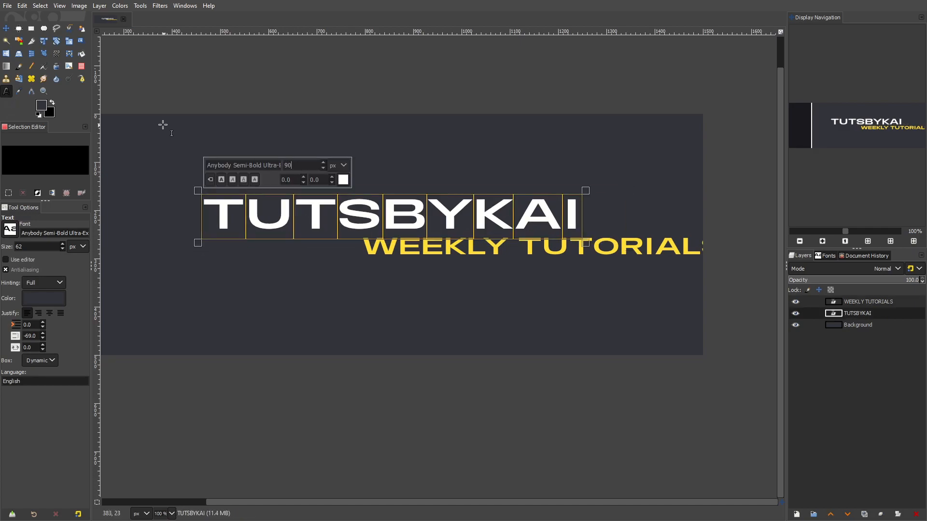
pyautogui.click(440, 250)
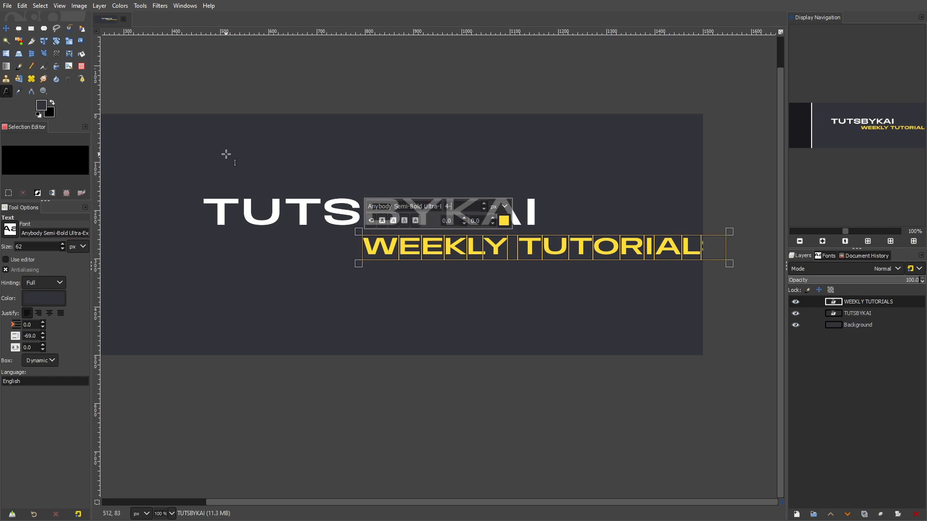
pyautogui.press('Return')
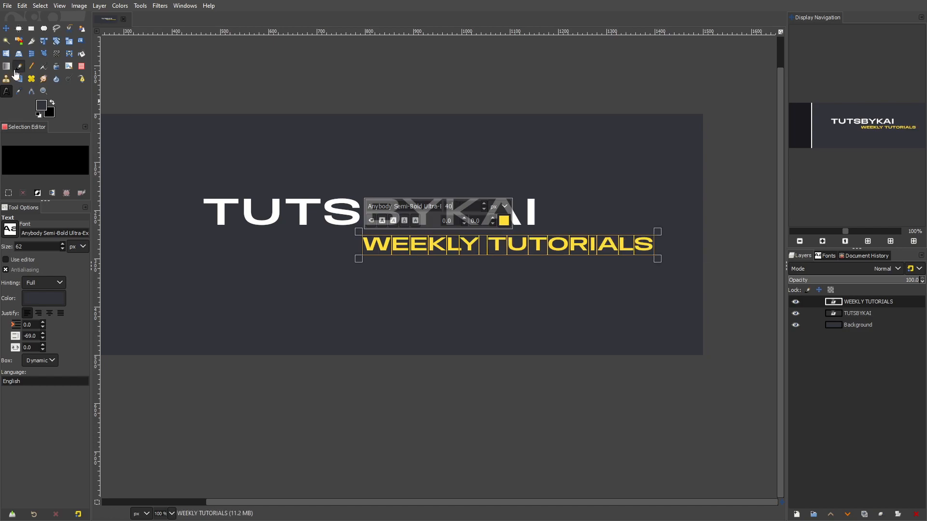
# Step: Move the WEEKLY TUTORIALS text layer so it sits centred directly beneath TUTSBYKAI
pyautogui.click(6, 28)
pyautogui.moveTo(449, 229); pyautogui.dragTo(304, 216)
pyautogui.scroll(-4, 440, 220)
pyautogui.scroll(4, 439, 224)
pyautogui.moveTo(437, 223); pyautogui.dragTo(445, 229)
pyautogui.scroll(-4, 488, 256)
pyautogui.scroll(4, 488, 256)
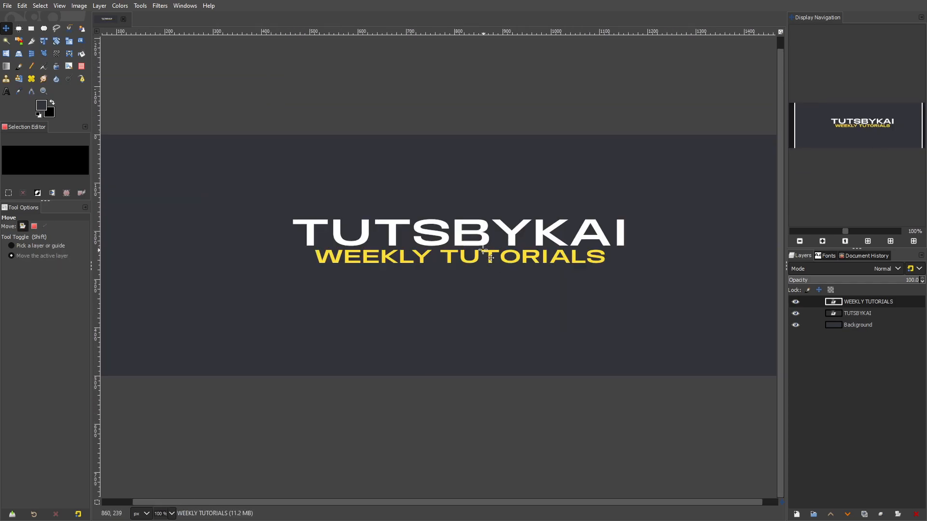
# Step: Create a layer group and place the WEEKLY TUTORIALS and TUTSBYKAI text layers inside it
pyautogui.rightClick(835, 302)
pyautogui.click(832, 104)
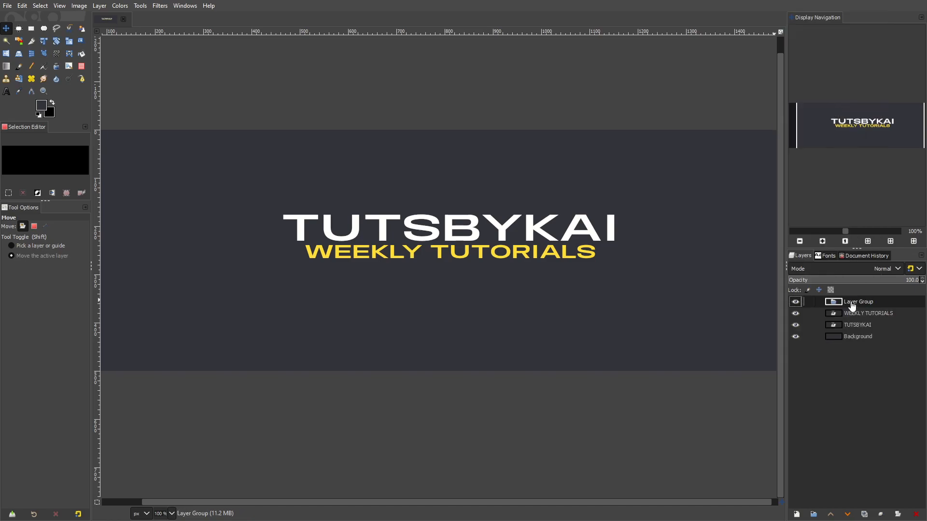
pyautogui.moveTo(862, 317)
pyautogui.mouseDown()
pyautogui.moveTo(869, 303)
pyautogui.moveTo(864, 316)
pyautogui.mouseUp()
# Step: Move the whole layer group to the right and slightly down, into the banner's right half
pyautogui.click(861, 302)
pyautogui.moveTo(571, 278); pyautogui.dragTo(579, 289)
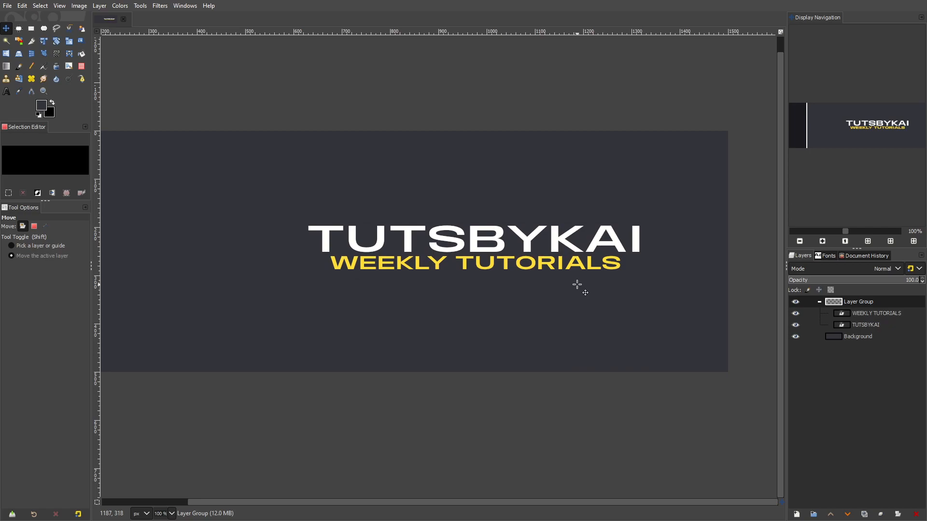
pyautogui.scroll(-4, 580, 290)
pyautogui.scroll(3, 578, 287)
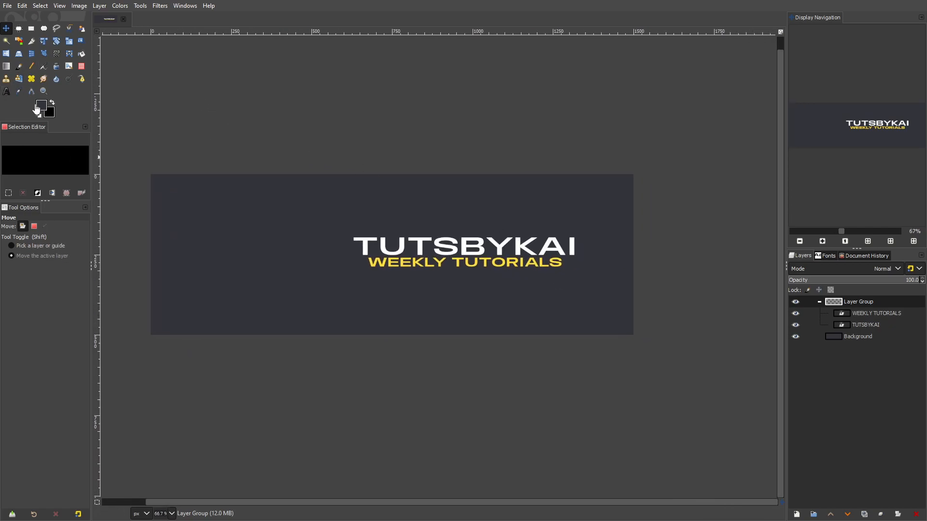
# Step: Reduce the TUTSBYKAI text to about 435 px wide and set the WEEKLY TUTORIALS text size to 30 px
pyautogui.press('1')
pyautogui.click(6, 91)
pyautogui.click(423, 235)
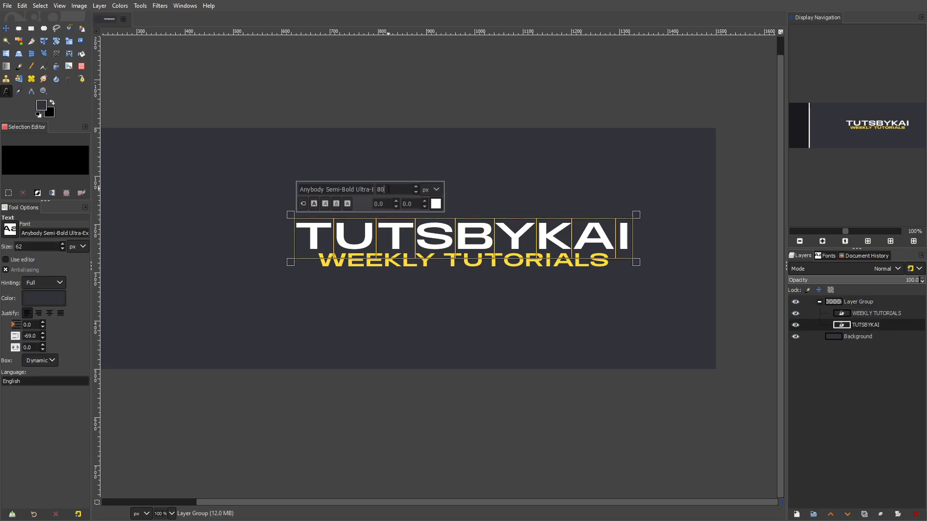
pyautogui.write('70')
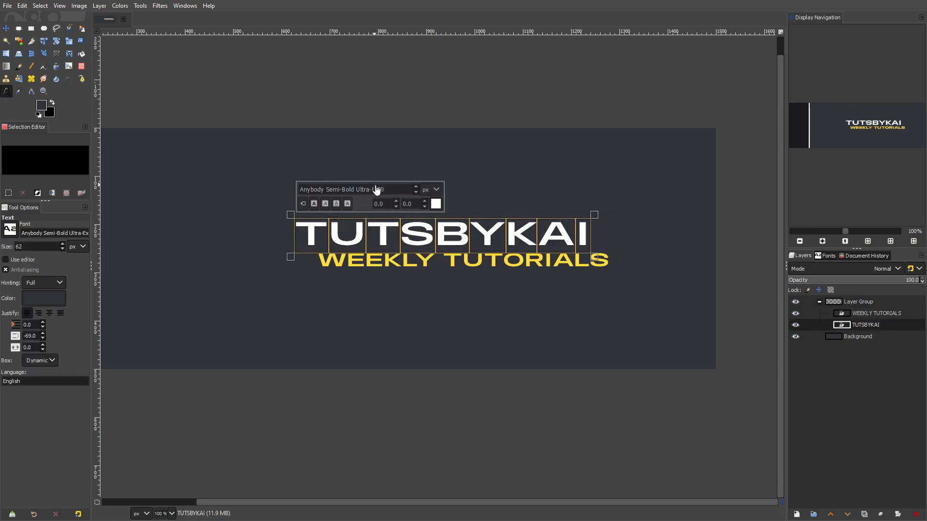
pyautogui.click(406, 261)
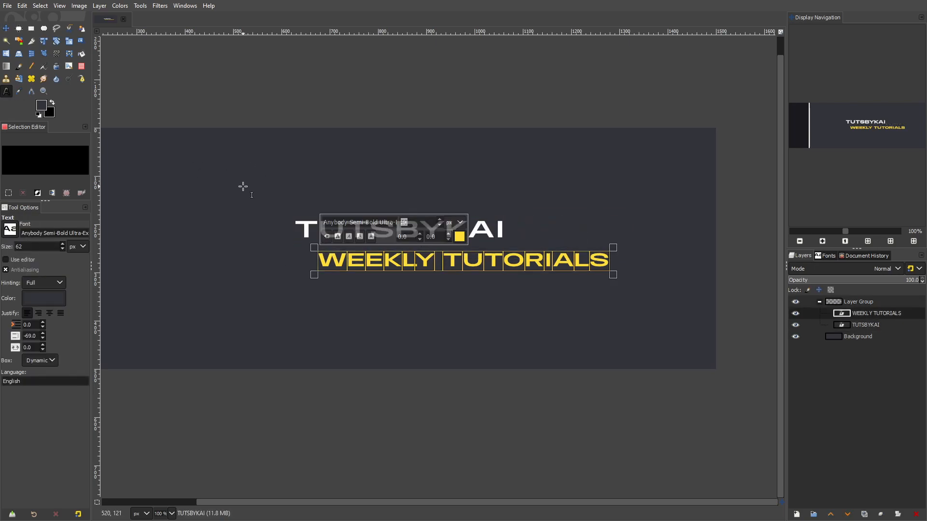
pyautogui.write('30')
# Step: Move WEEKLY TUTORIALS beneath TUTSBYKAI with their left edges aligned, and reduce its text to about 300 px wide
pyautogui.click(3, 33)
pyautogui.moveTo(379, 258); pyautogui.dragTo(356, 247)
pyautogui.click(4, 92)
pyautogui.scroll(-5, 345, 225)
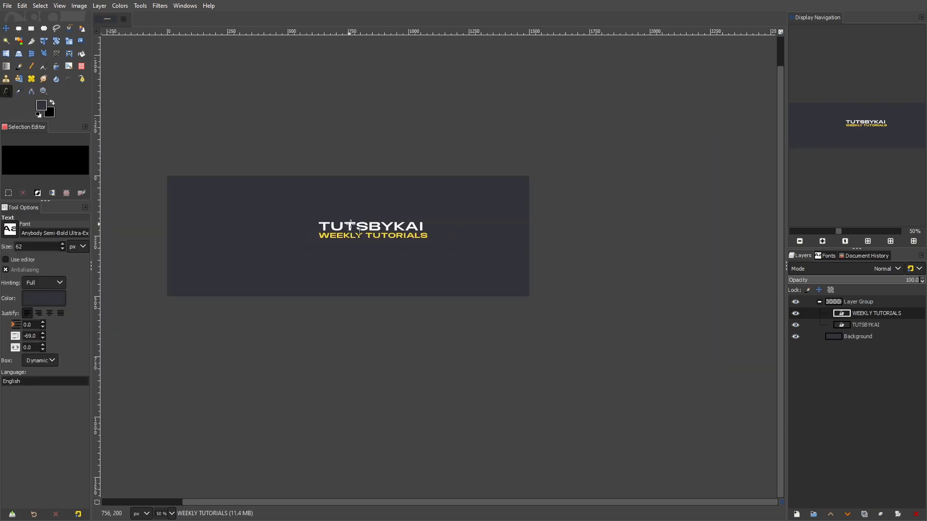
pyautogui.scroll(4, 377, 234)
pyautogui.tripleClick(378, 229)
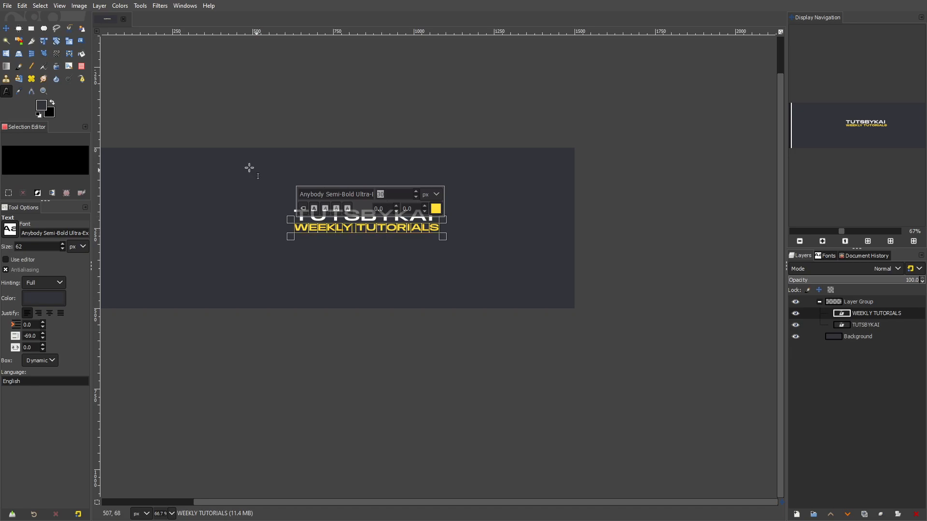
# Step: Shift the smaller WEEKLY TUTORIALS text layer to the right to centre it under TUTSBYKAI
pyautogui.click(6, 28)
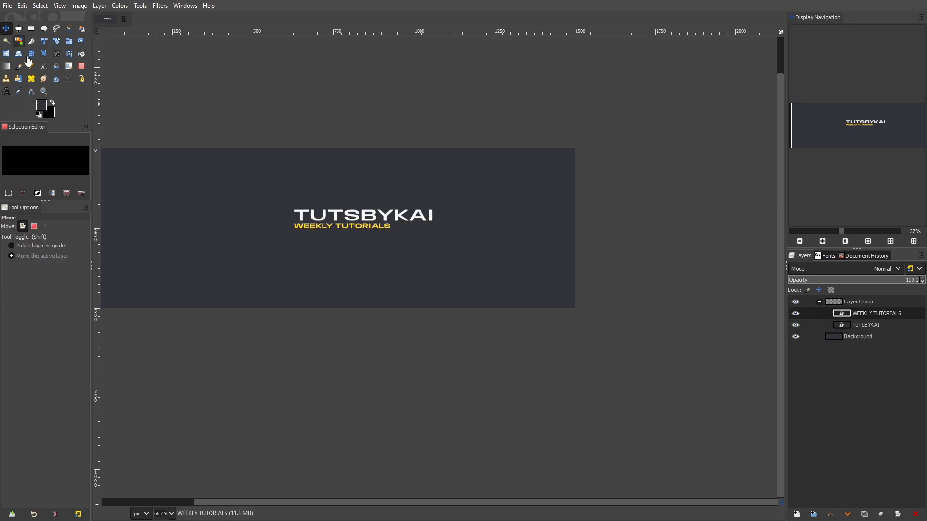
pyautogui.scroll(2, 435, 203)
pyautogui.moveTo(435, 203); pyautogui.dragTo(469, 208)
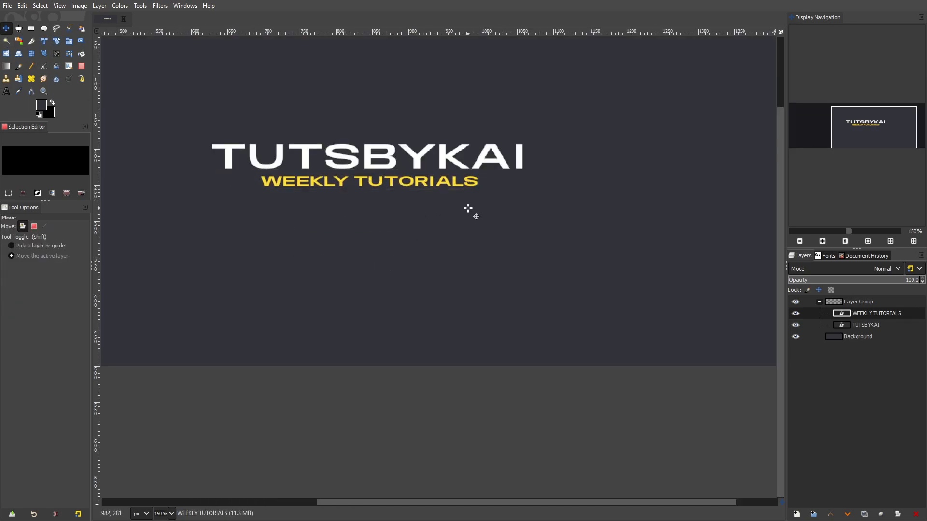
pyautogui.scroll(-4, 469, 208)
pyautogui.scroll(3, 473, 209)
# Step: Move the layer group with both texts close to the banner's right edge, at about mid-height
pyautogui.click(842, 301)
pyautogui.scroll(-1, 460, 245)
pyautogui.moveTo(456, 244); pyautogui.dragTo(508, 277)
pyautogui.moveTo(526, 266); pyautogui.dragTo(632, 285)
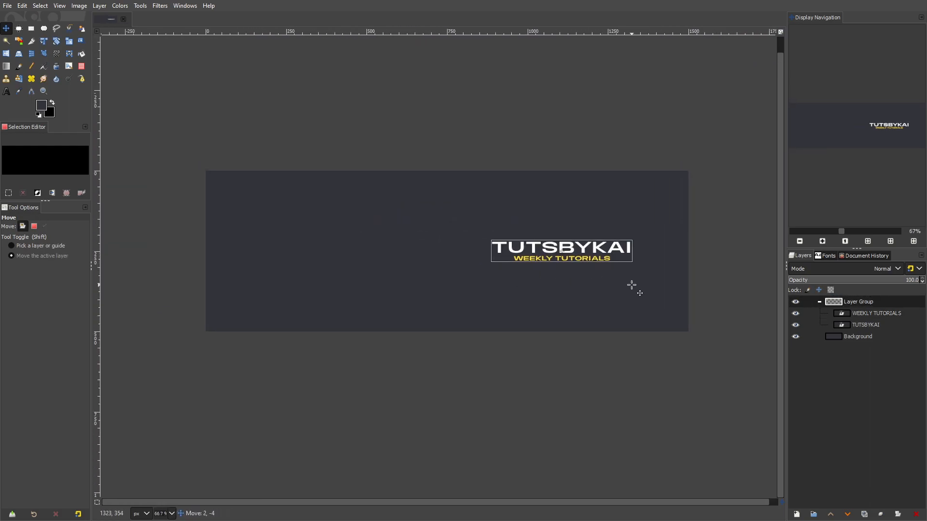
pyautogui.scroll(-4, 632, 312)
pyautogui.scroll(4, 632, 312)
pyautogui.scroll(-1, 626, 283)
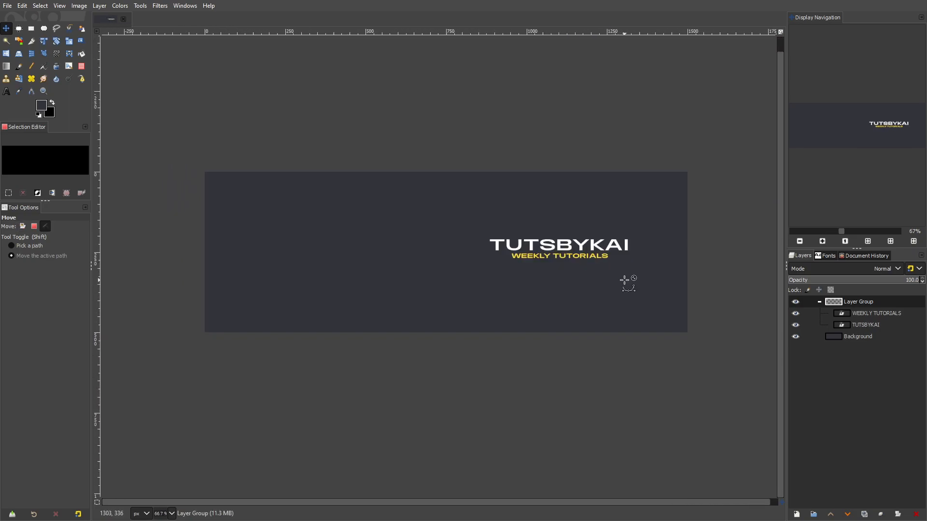
pyautogui.scroll(1, 624, 280)
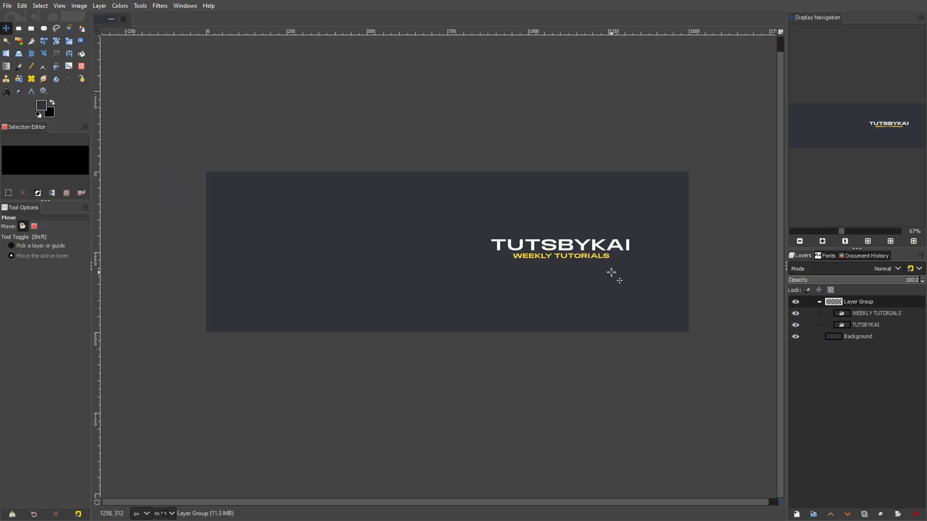
# Step: Select the Background layer and toggle its visibility off and back on
pyautogui.click(839, 338)
pyautogui.click(796, 336)
pyautogui.click(795, 336)
pyautogui.scroll(1, 611, 275)
pyautogui.scroll(-1, 611, 275)
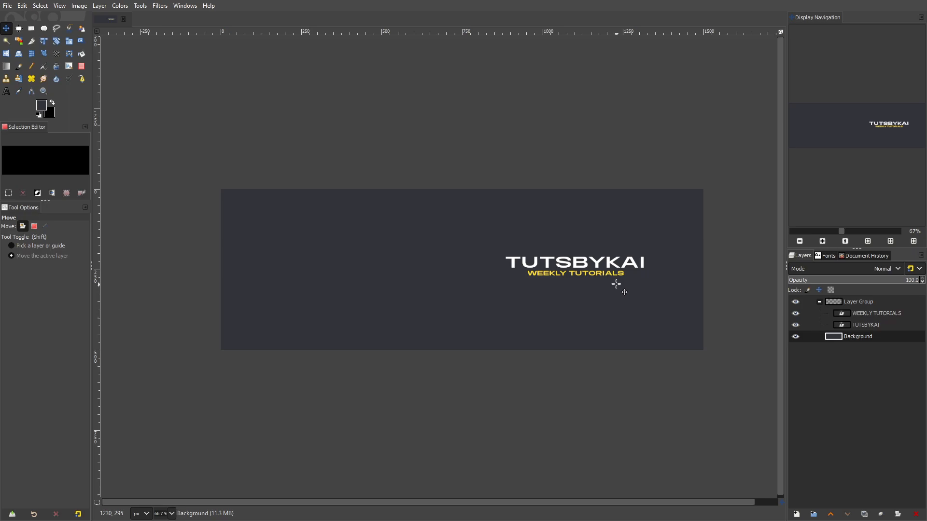
# Step: Nudge the layer group containing both texts very slightly to the right
pyautogui.click(852, 303)
pyautogui.moveTo(746, 315); pyautogui.dragTo(747, 314)
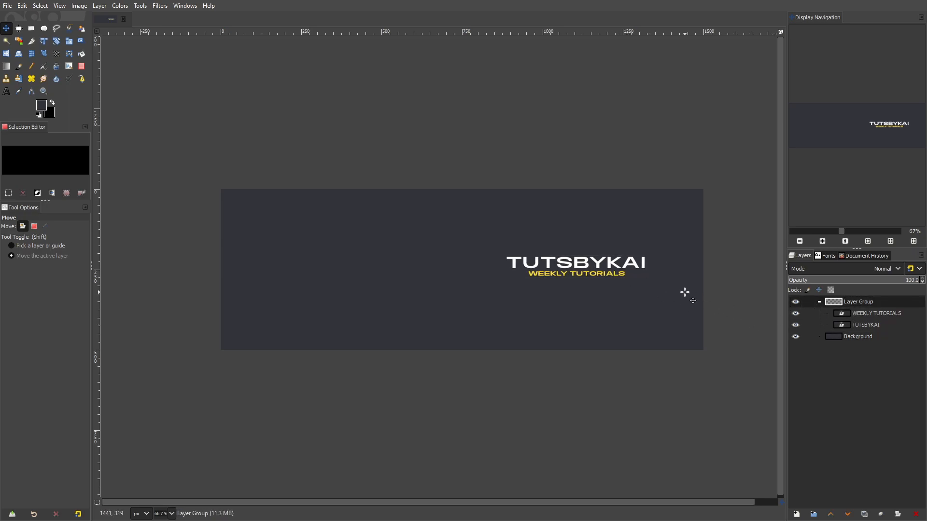
# Step: Add a new transparent layer directly above the Background layer
pyautogui.click(805, 337)
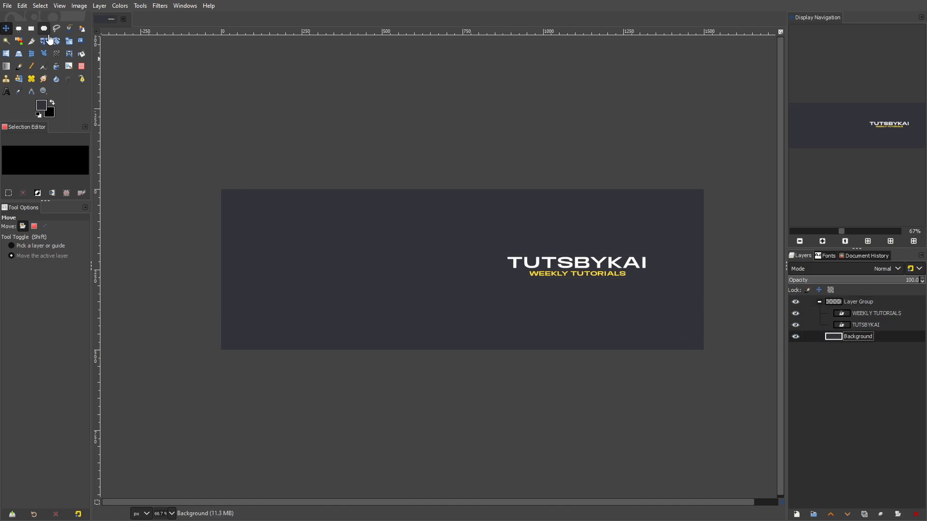
pyautogui.click(85, 78)
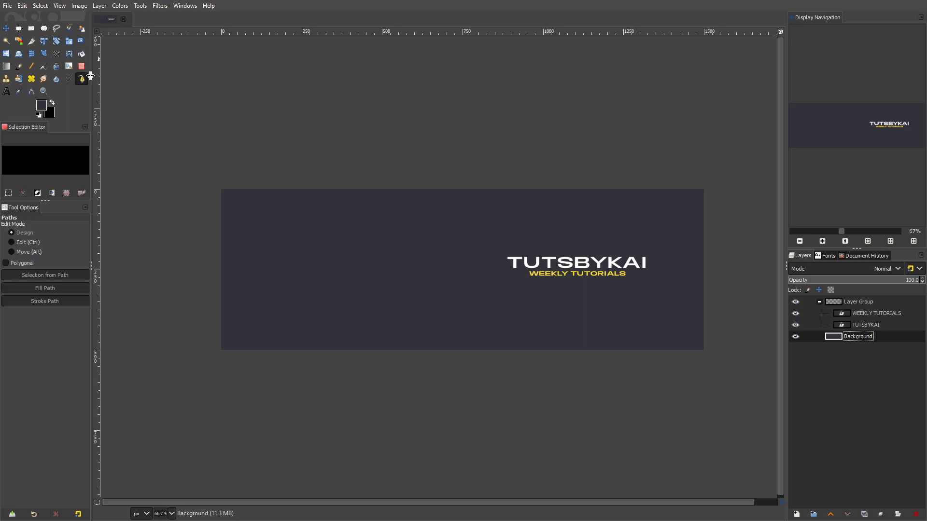
pyautogui.click(797, 514)
pyautogui.click(849, 486)
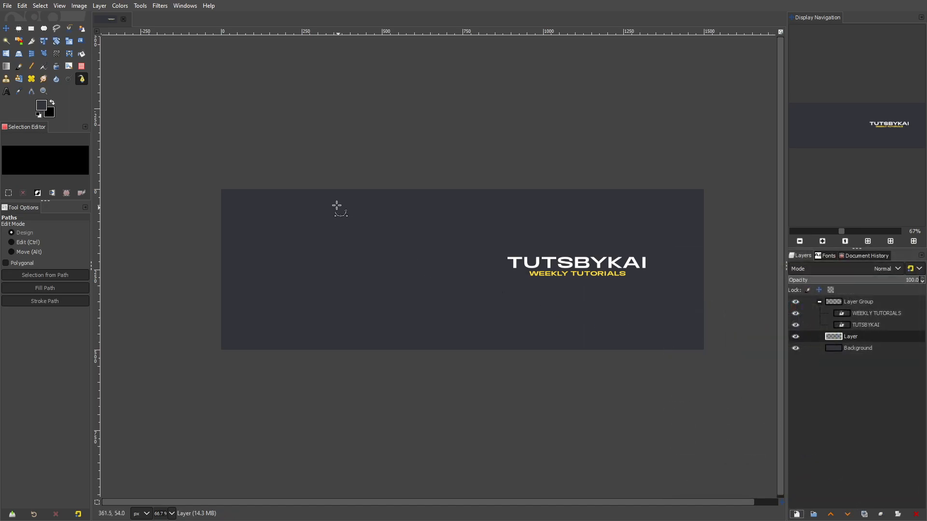
# Step: Draw an S-shaped path from above the banner's upper left to below its middle, enclose the left side, and convert it to a selection
pyautogui.click(322, 177)
pyautogui.moveTo(322, 261); pyautogui.dragTo(352, 300)
pyautogui.moveTo(454, 370); pyautogui.dragTo(434, 461)
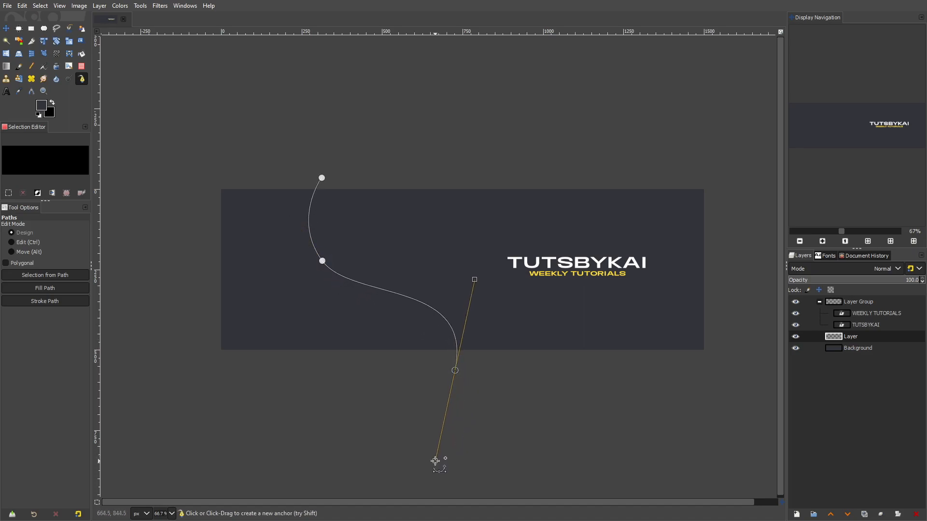
pyautogui.click(179, 389)
pyautogui.click(164, 116)
pyautogui.hotkey('shift', 'v')
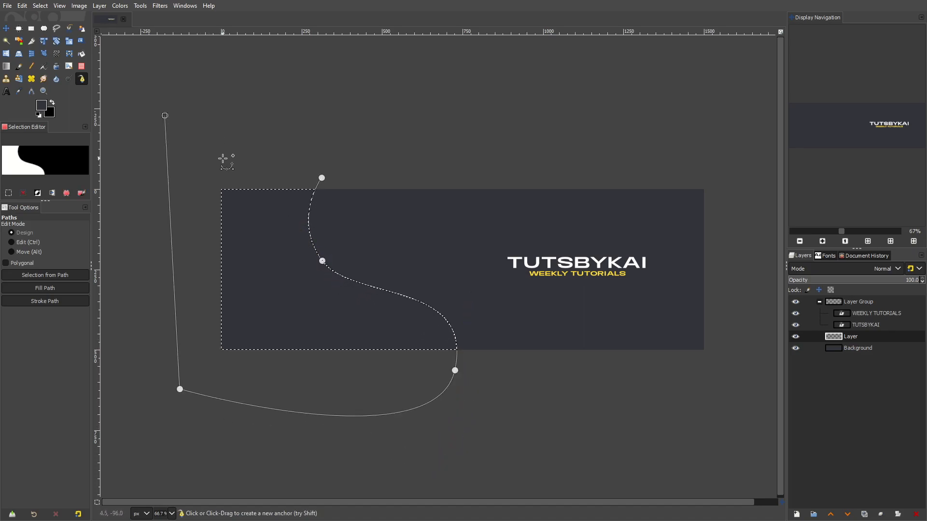
# Step: Fill the S-curved selection with blue 3d52fe on the new layer, and clear the selection
pyautogui.click(41, 105)
pyautogui.moveTo(408, 225); pyautogui.dragTo(431, 191)
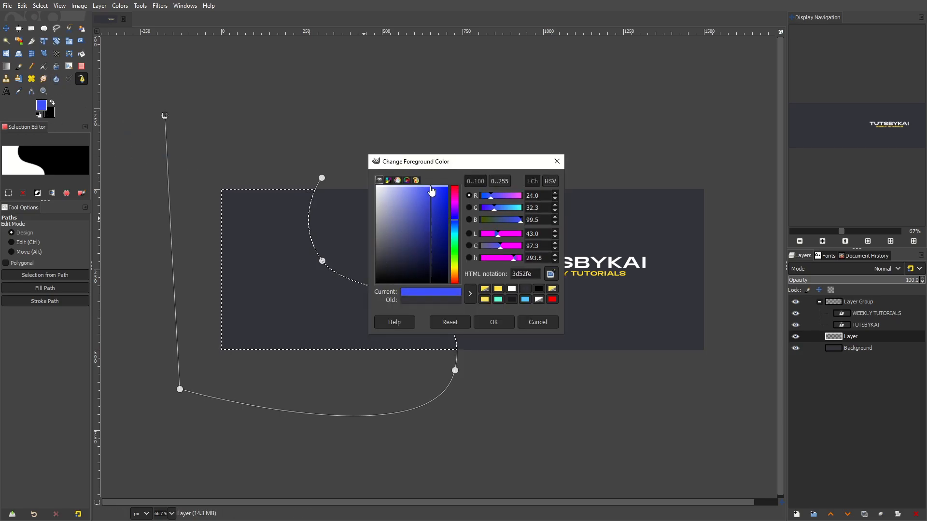
pyautogui.click(493, 322)
pyautogui.hotkey('shift', 'b')
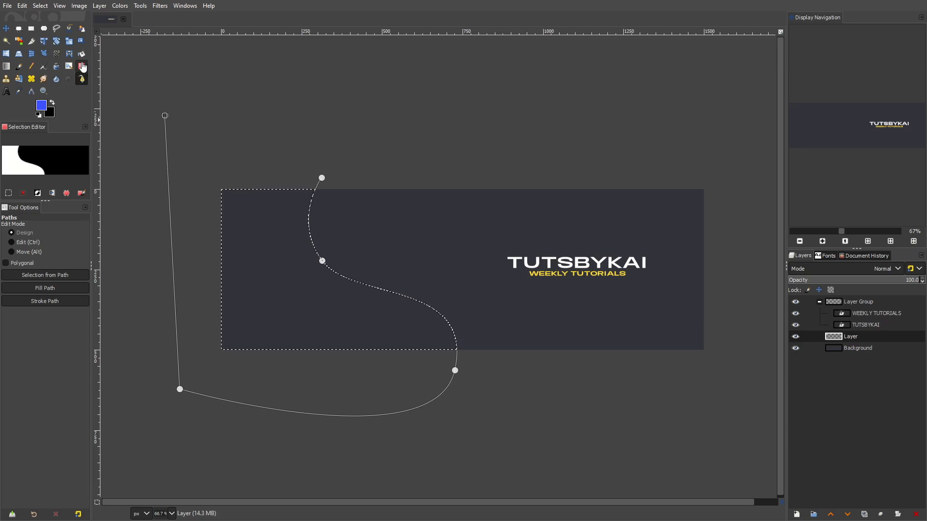
pyautogui.click(293, 232)
pyautogui.click(40, 5)
pyautogui.click(54, 26)
pyautogui.click(119, 5)
pyautogui.click(137, 49)
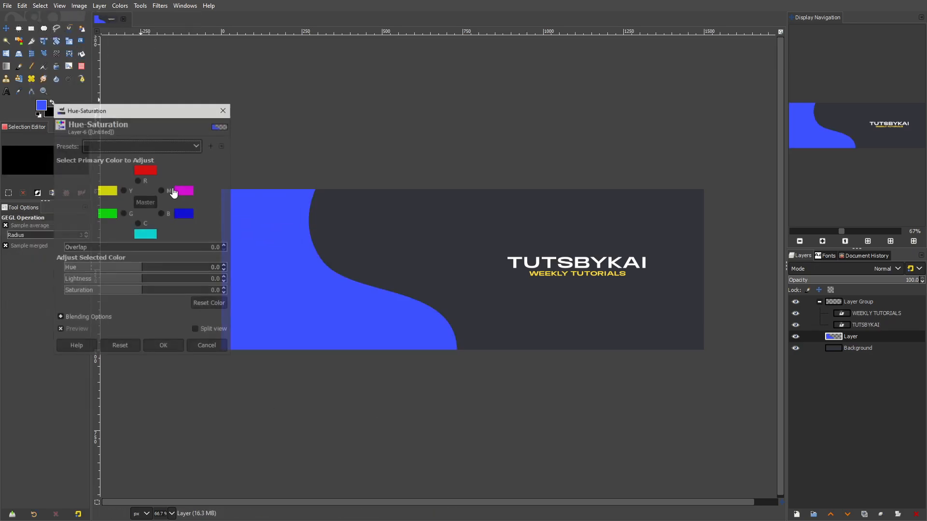
pyautogui.moveTo(149, 268)
pyautogui.mouseDown()
pyautogui.moveTo(136, 268)
pyautogui.moveTo(146, 269)
pyautogui.mouseUp()
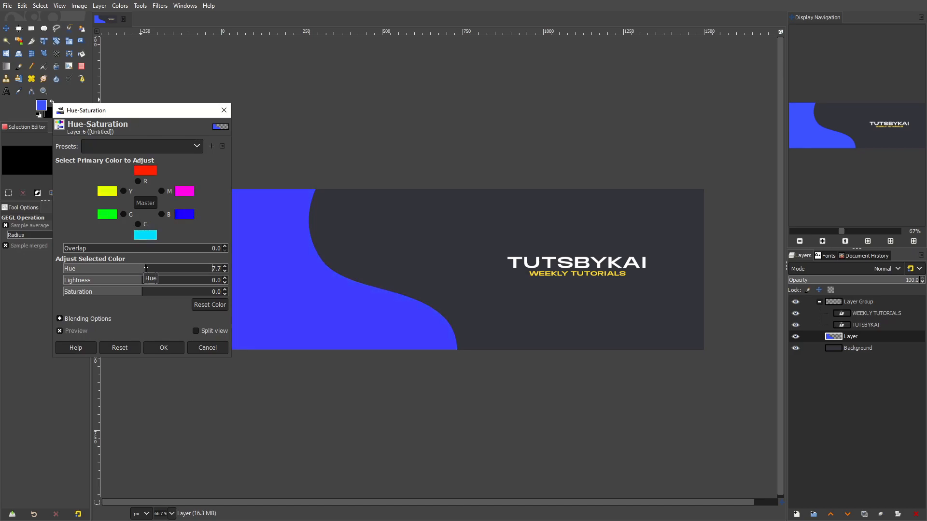
pyautogui.click(125, 293)
pyautogui.moveTo(140, 272); pyautogui.dragTo(141, 274)
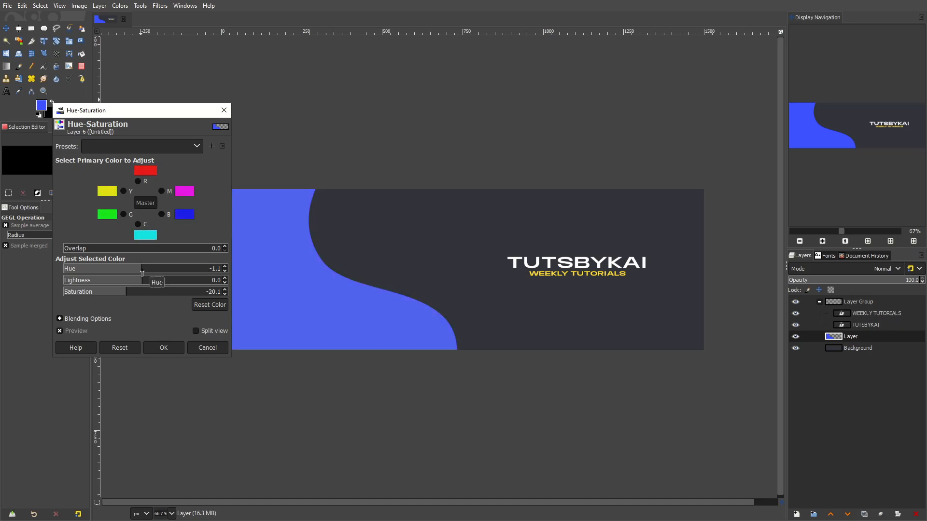
pyautogui.click(164, 348)
pyautogui.scroll(-5, 436, 260)
pyautogui.scroll(5, 444, 261)
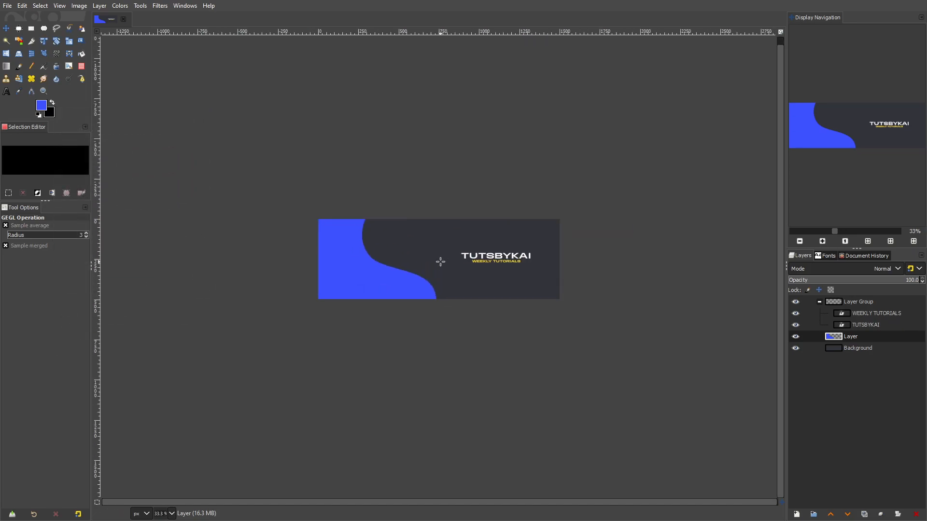
# Step: Duplicate the layer with the blue curved shape
pyautogui.press('m')
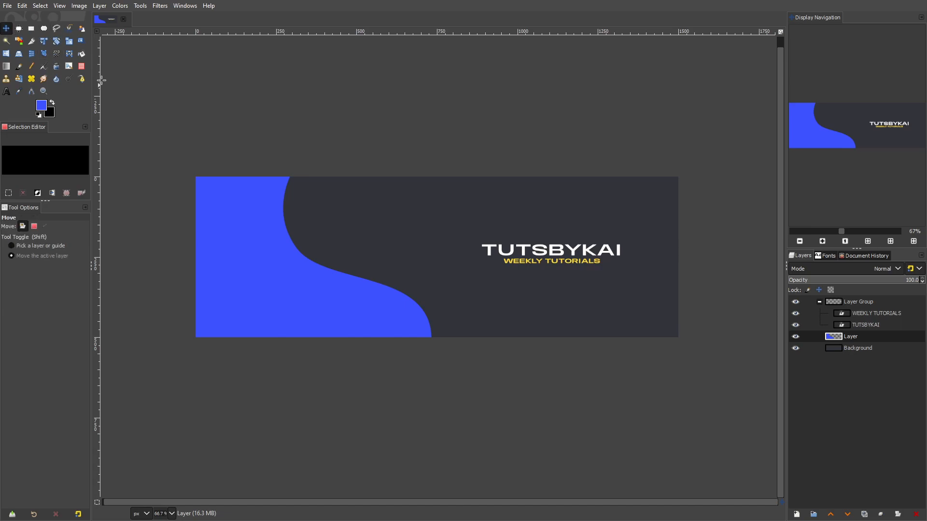
pyautogui.rightClick(860, 338)
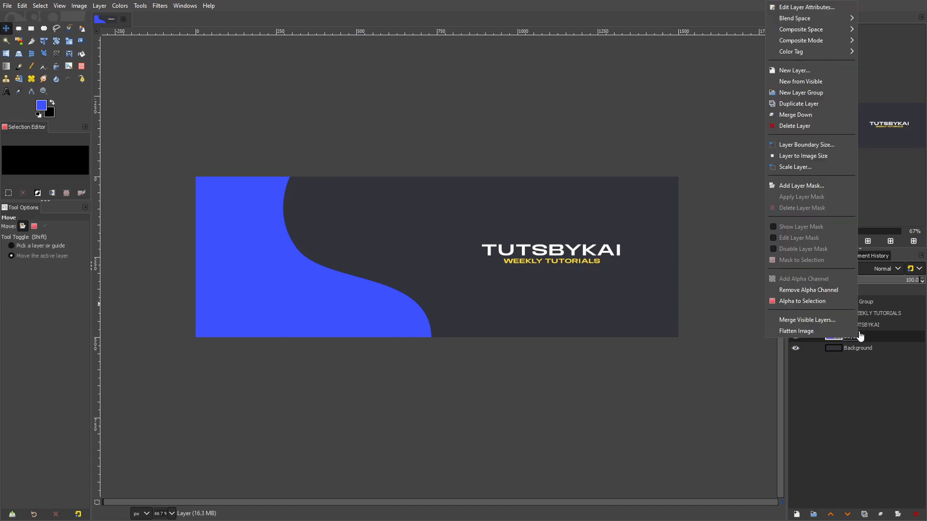
pyautogui.click(816, 106)
pyautogui.scroll(2, 327, 238)
pyautogui.moveTo(265, 240); pyautogui.dragTo(254, 240)
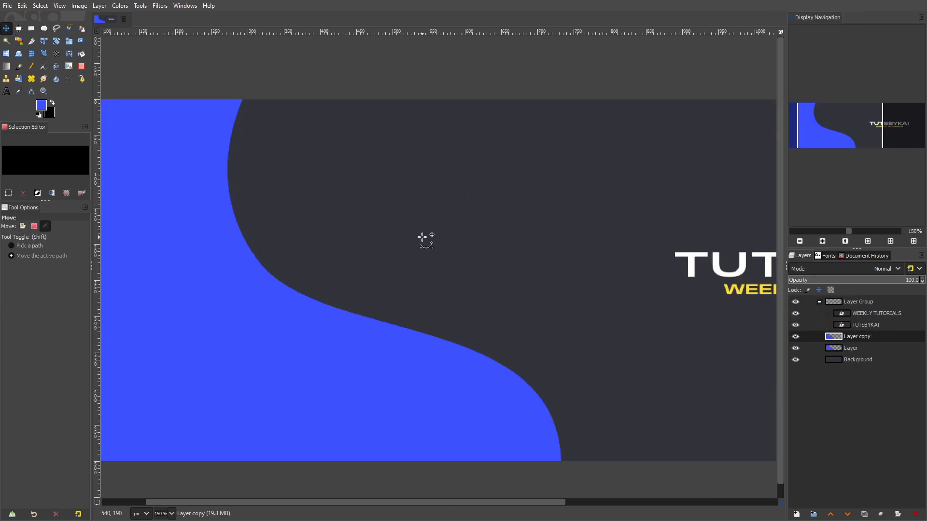
pyautogui.hscroll(-3, 426, 239)
# Step: Colorize the duplicated shape with the dark grey sampled from the background, and set its lightness to about -0.483
pyautogui.click(121, 6)
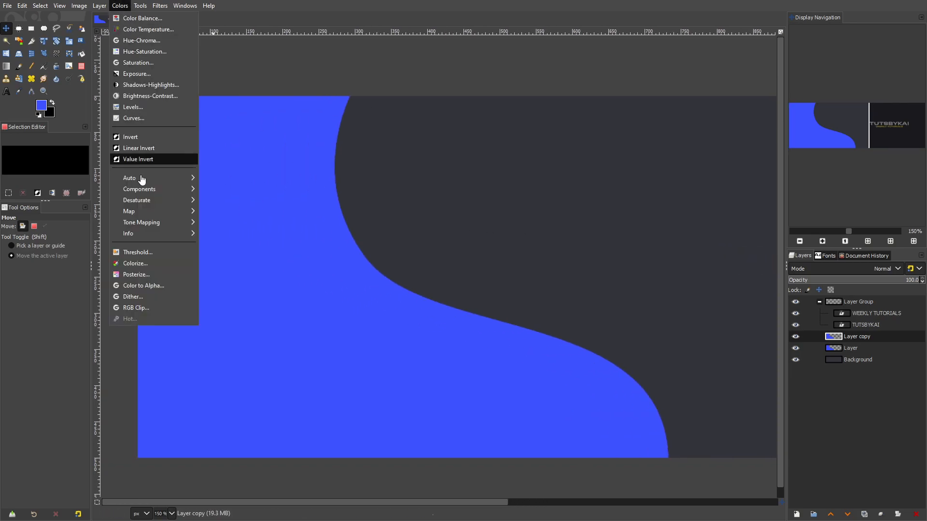
pyautogui.click(140, 262)
pyautogui.click(428, 213)
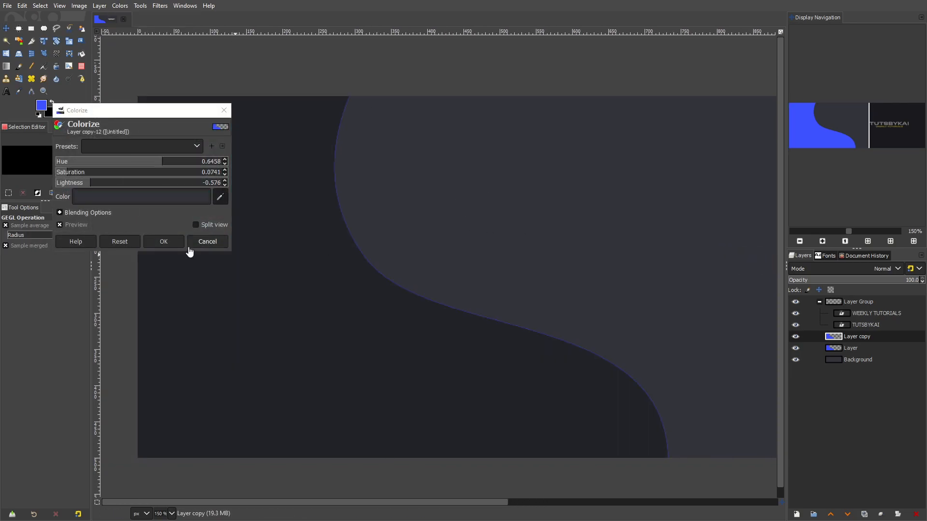
pyautogui.click(100, 184)
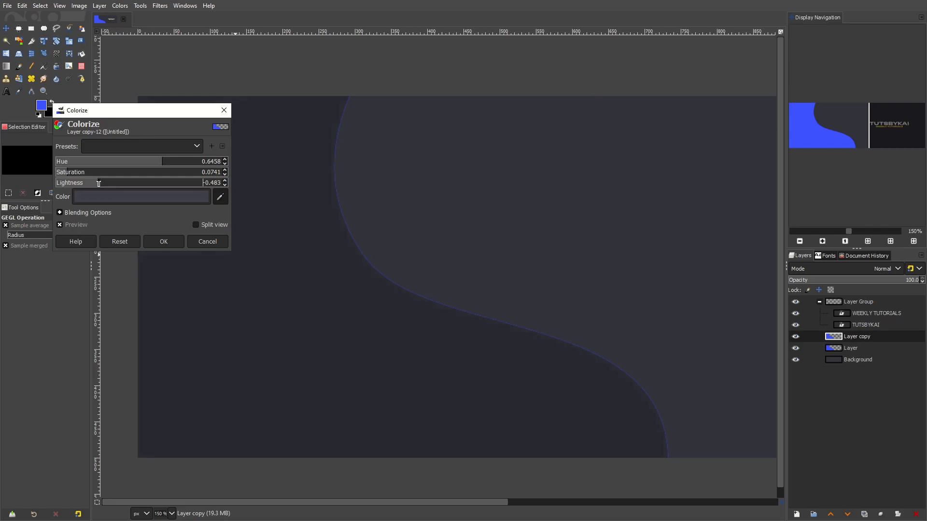
pyautogui.click(147, 241)
# Step: Shift the dark shape copy about 20 px left in small moves, exposing the blue shape as a curved stripe along its edge
pyautogui.press('m')
pyautogui.scroll(1, 265, 158)
pyautogui.moveTo(266, 158); pyautogui.dragTo(256, 158)
pyautogui.scroll(-4, 501, 219)
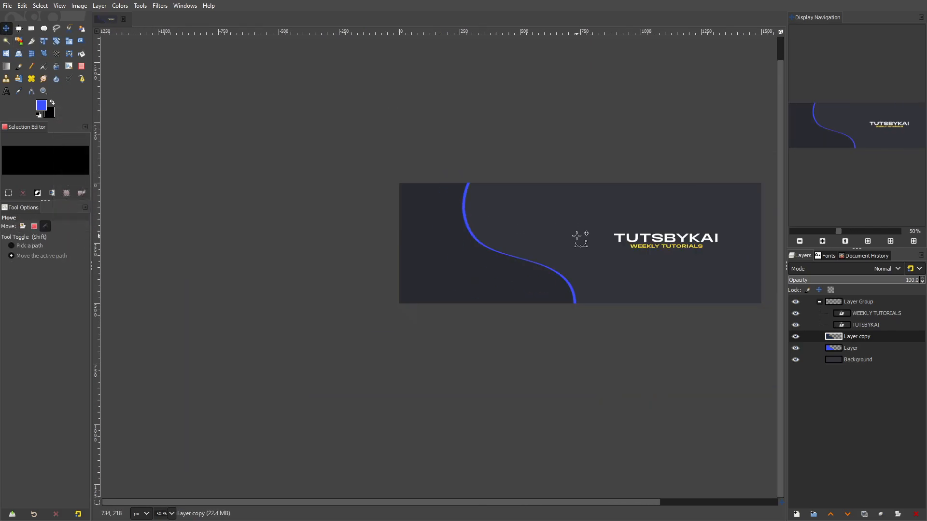
pyautogui.scroll(4, 454, 231)
pyautogui.moveTo(436, 225); pyautogui.dragTo(427, 224)
pyautogui.moveTo(567, 250); pyautogui.dragTo(245, 206)
pyautogui.scroll(-4, 349, 238)
pyautogui.scroll(3, 348, 246)
pyautogui.moveTo(315, 260); pyautogui.dragTo(312, 260)
pyautogui.scroll(-5, 312, 260)
pyautogui.scroll(-2, 578, 240)
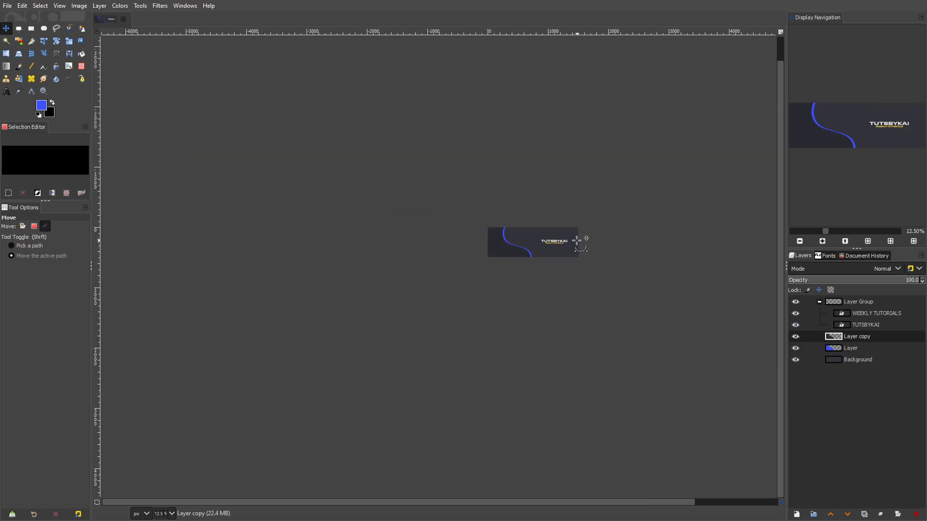
pyautogui.scroll(5, 536, 229)
pyautogui.moveTo(398, 235); pyautogui.dragTo(472, 211)
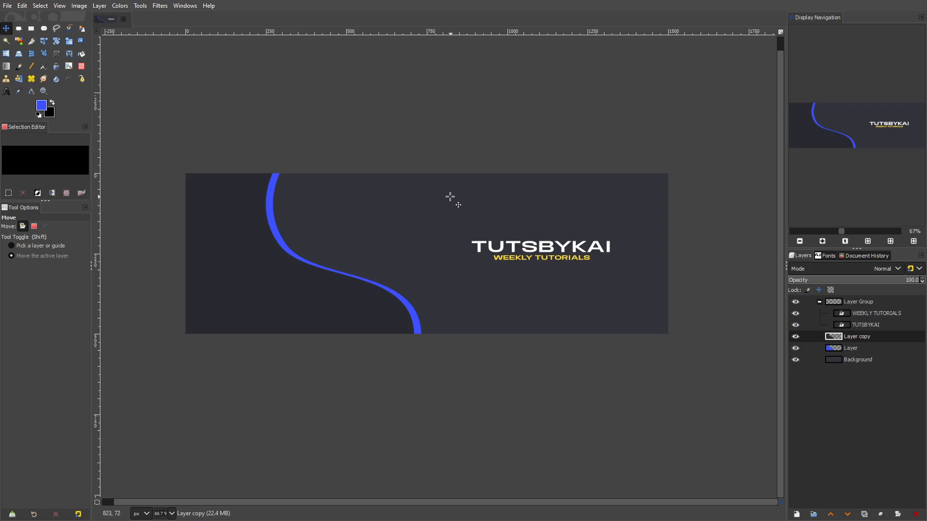
# Step: Set up the Paintbrush with the 2. Hardness 100 brush at size 10
pyautogui.click(19, 66)
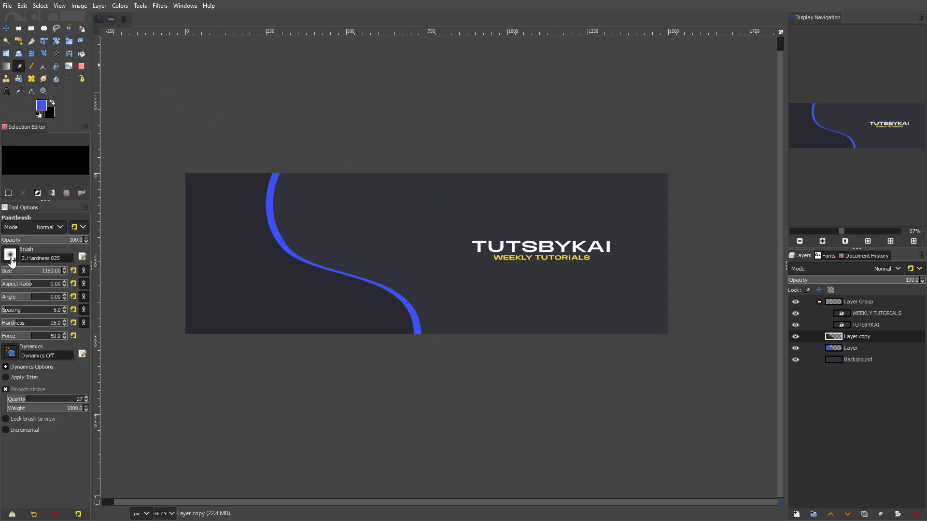
pyautogui.click(14, 257)
pyautogui.click(48, 284)
pyautogui.click(22, 272)
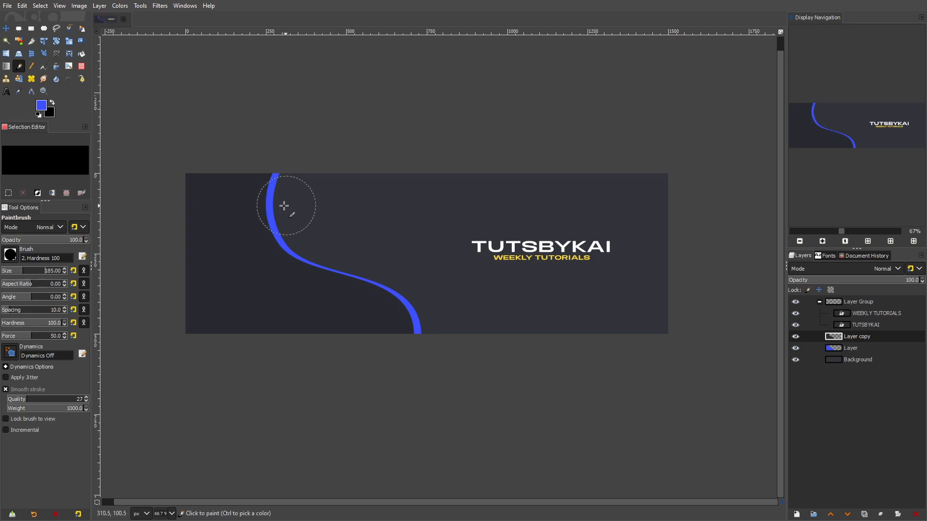
pyautogui.keyDown('ctrl'); pyautogui.scroll(2, 258, 249); pyautogui.keyUp('ctrl')
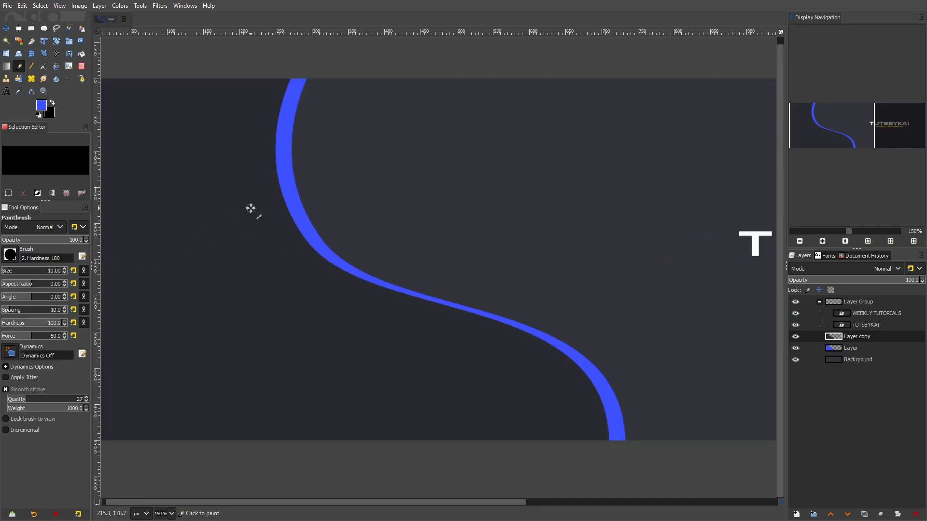
pyautogui.keyDown('ctrl'); pyautogui.scroll(3, 459, 153); pyautogui.keyUp('ctrl')
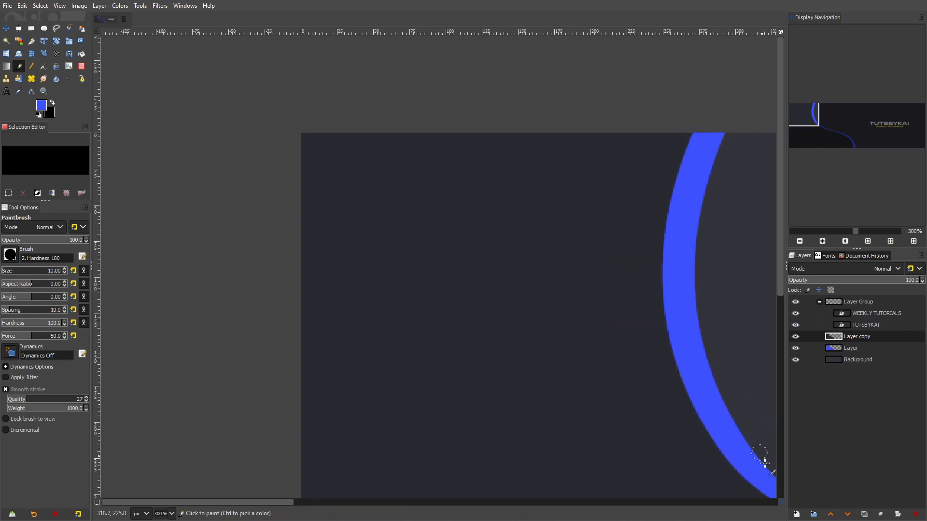
# Step: Add a new transparent layer above the dark shape copy, and reset the colours to the default black and white
pyautogui.click(797, 514)
pyautogui.click(849, 481)
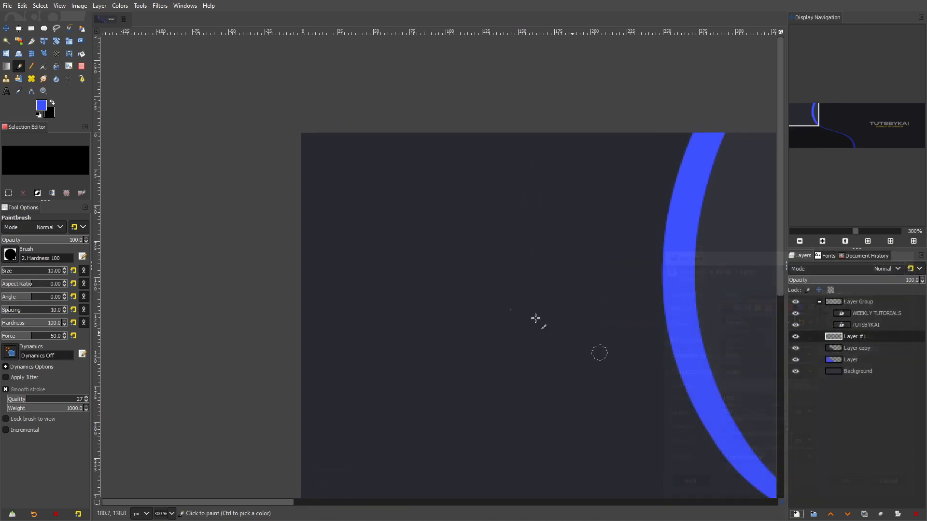
pyautogui.click(39, 114)
# Step: Paint a single black dot near the banner's top-left corner on the new layer
pyautogui.keyDown('ctrl'); pyautogui.scroll(3, 326, 137); pyautogui.keyUp('ctrl')
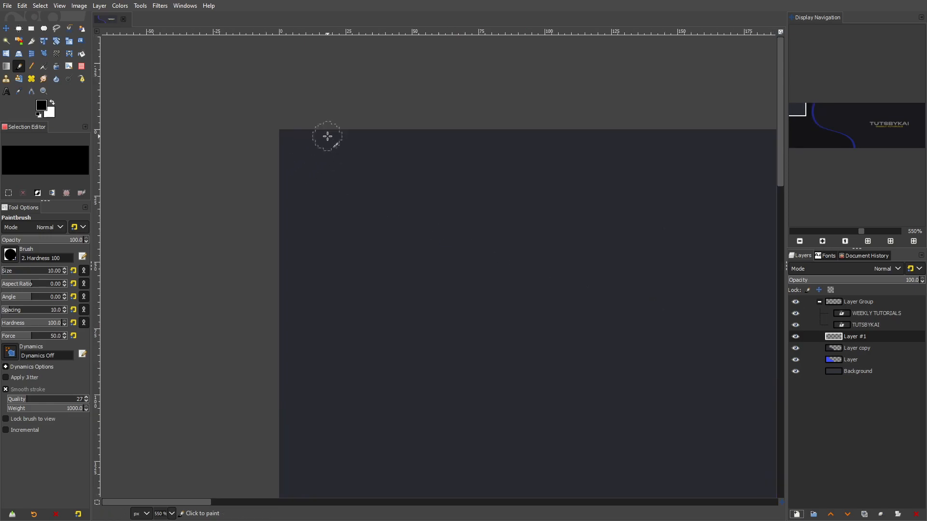
pyautogui.click(304, 169)
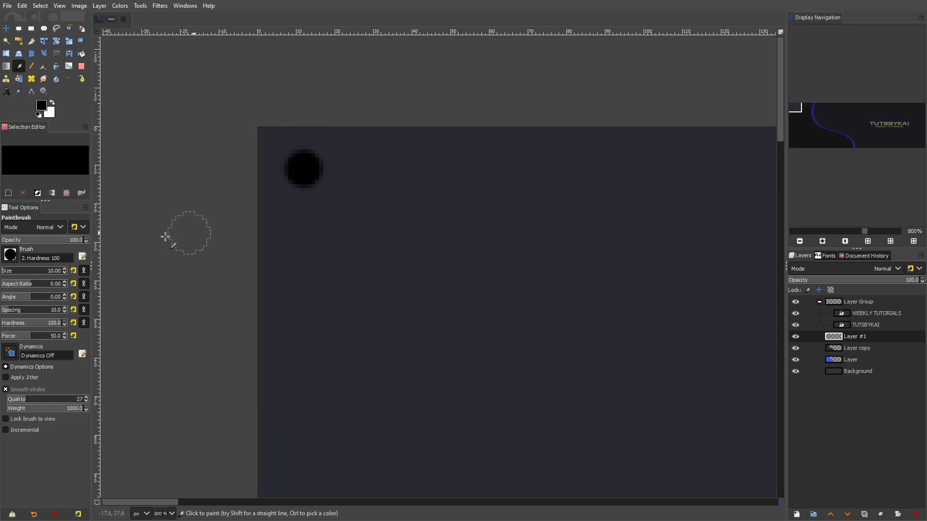
pyautogui.hotkey('ctrl', 'z')
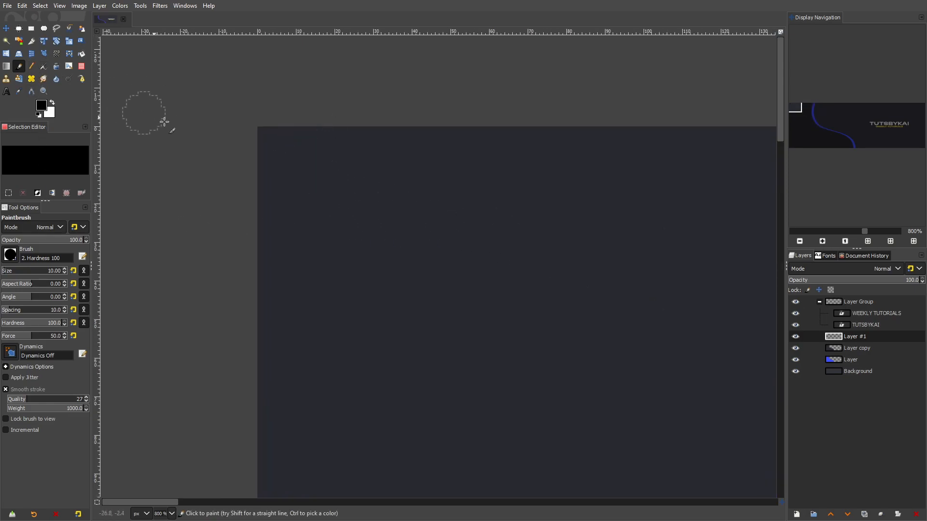
pyautogui.click(307, 171)
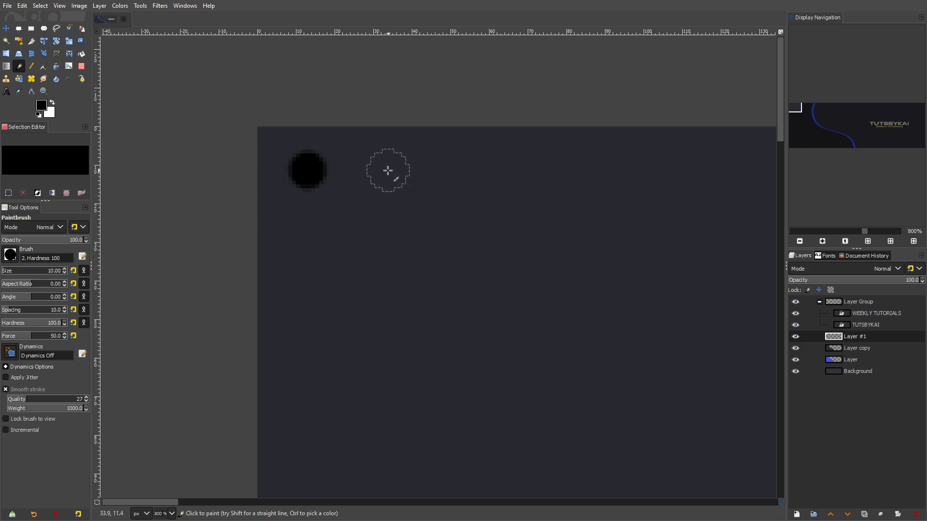
# Step: Crop the dot's layer to its content and move the dot right up into the banner's top-left corner
pyautogui.press('m')
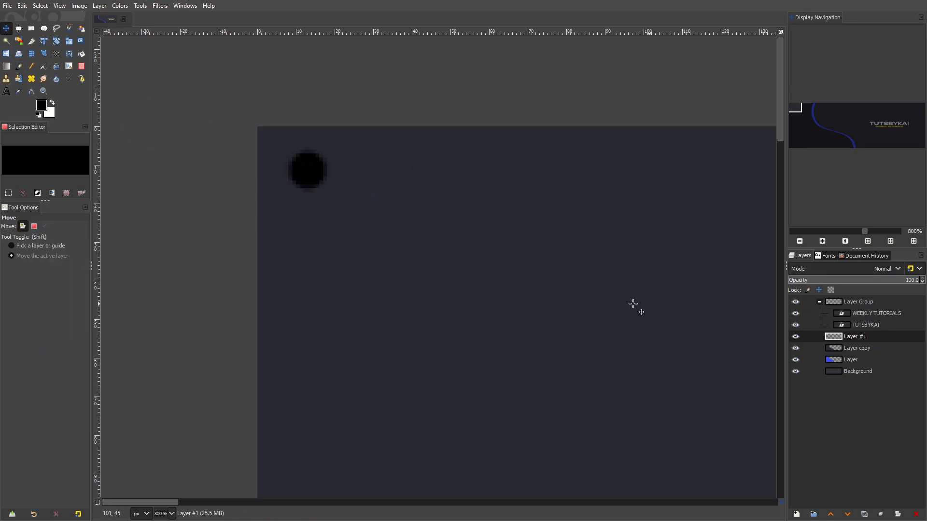
pyautogui.click(99, 6)
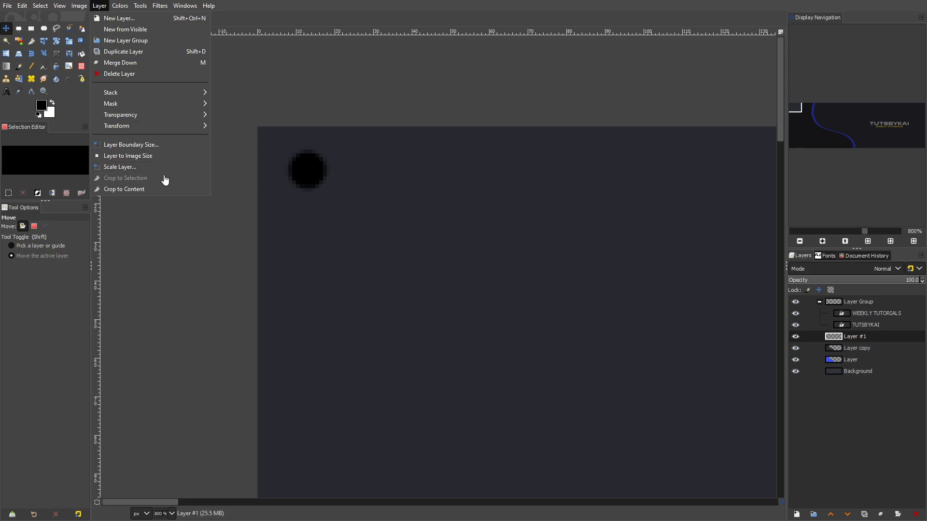
pyautogui.click(145, 188)
pyautogui.moveTo(326, 181); pyautogui.dragTo(382, 148)
# Step: Duplicate the dot layer twice and spread the copies to the right in a row along the banner's top edge
pyautogui.rightClick(848, 336)
pyautogui.click(802, 109)
pyautogui.rightClick(855, 340)
pyautogui.click(801, 111)
pyautogui.scroll(3, 380, 147)
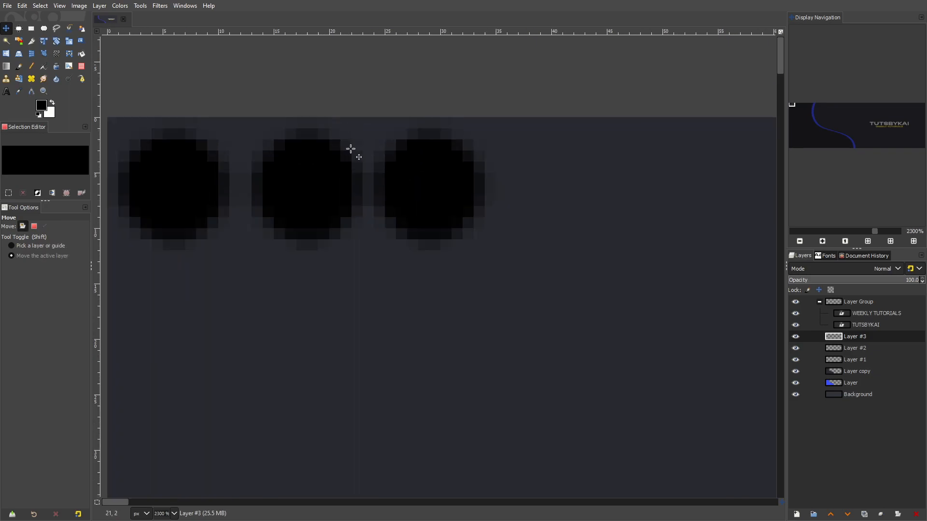
pyautogui.moveTo(306, 177); pyautogui.dragTo(556, 179)
pyautogui.scroll(-3, 595, 192)
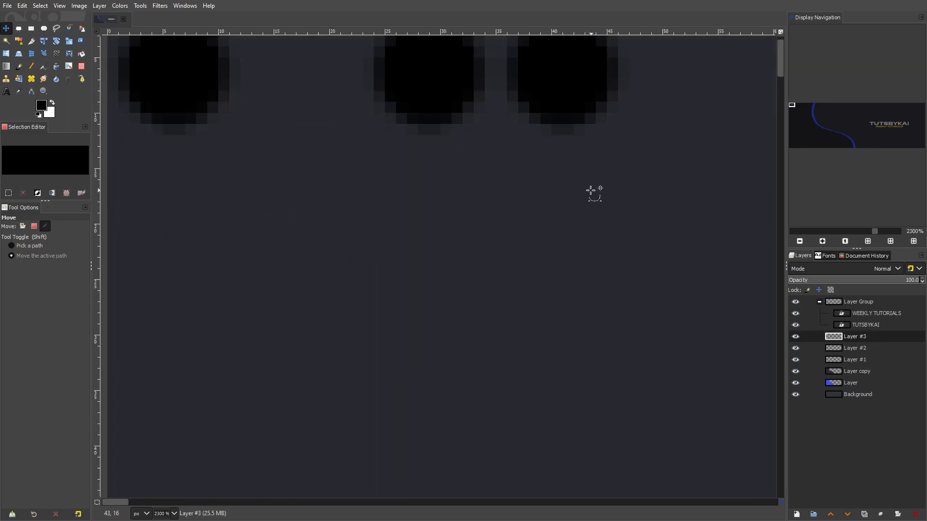
# Step: Duplicate the third dot's layer and move dots further right along the same row
pyautogui.scroll(-2, 491, 265)
pyautogui.rightClick(880, 344)
pyautogui.click(820, 112)
pyautogui.moveTo(432, 213); pyautogui.dragTo(533, 212)
pyautogui.moveTo(455, 213); pyautogui.dragTo(585, 213)
# Step: Duplicate the fourth dot's layer and shift the copy 23 px to the right along the row
pyautogui.hscroll(3, 503, 221)
pyautogui.rightClick(861, 340)
pyautogui.click(771, 114)
pyautogui.moveTo(341, 220); pyautogui.dragTo(467, 221)
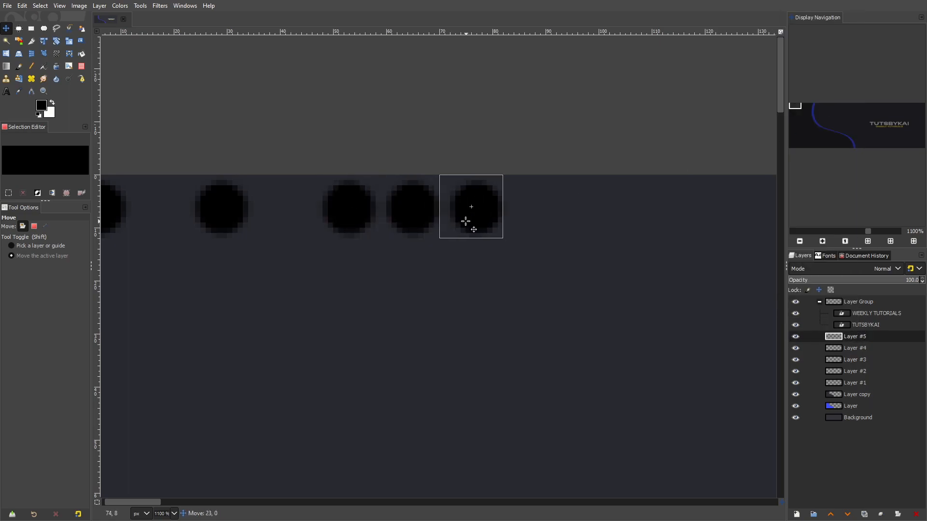
# Step: Duplicate the fifth dot's layer and shift the copy 23 px to the right along the banner's top row
pyautogui.hscroll(2, 342, 213)
pyautogui.moveTo(318, 212); pyautogui.dragTo(483, 198)
pyautogui.scroll(-4, 445, 203)
pyautogui.scroll(3, 445, 203)
pyautogui.rightClick(860, 343)
pyautogui.click(833, 126)
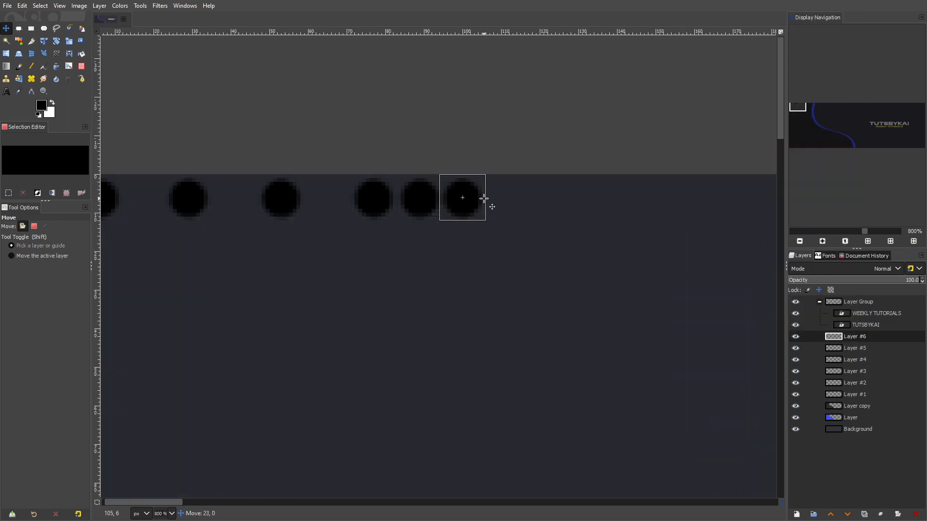
pyautogui.moveTo(419, 202)
pyautogui.mouseDown()
pyautogui.moveTo(515, 201)
pyautogui.moveTo(420, 201)
pyautogui.mouseUp()
pyautogui.click(420, 201)
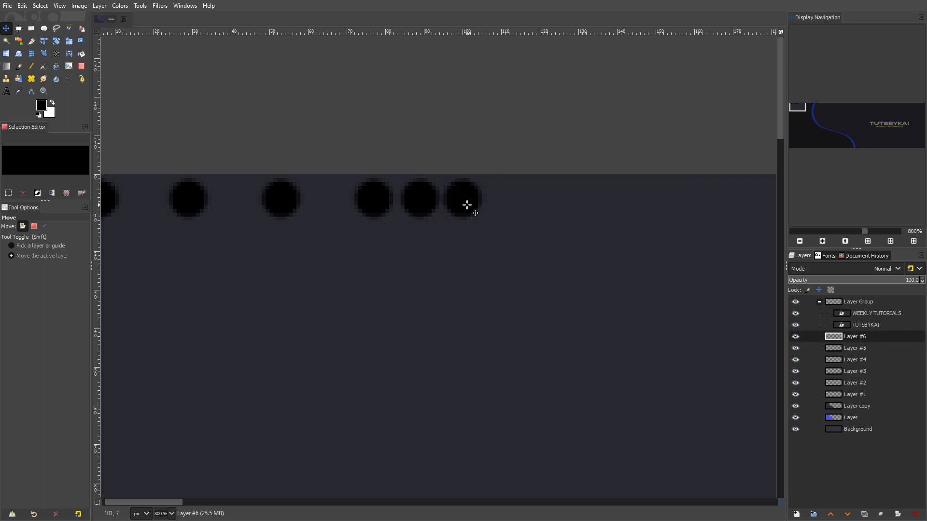
# Step: Move the last dots further right along the top edge to even out their spacing
pyautogui.scroll(1, 423, 201)
pyautogui.moveTo(478, 207); pyautogui.dragTo(483, 207)
pyautogui.moveTo(418, 207); pyautogui.dragTo(410, 206)
pyautogui.moveTo(496, 210); pyautogui.dragTo(538, 210)
pyautogui.scroll(-4, 502, 212)
pyautogui.scroll(3, 480, 207)
pyautogui.scroll(-1, 585, 214)
pyautogui.scroll(1, 579, 211)
# Step: Duplicate the sixth dot's layer and place the copy beside it at the row's right end
pyautogui.rightClick(860, 341)
pyautogui.click(813, 111)
pyautogui.moveTo(488, 202); pyautogui.dragTo(619, 214)
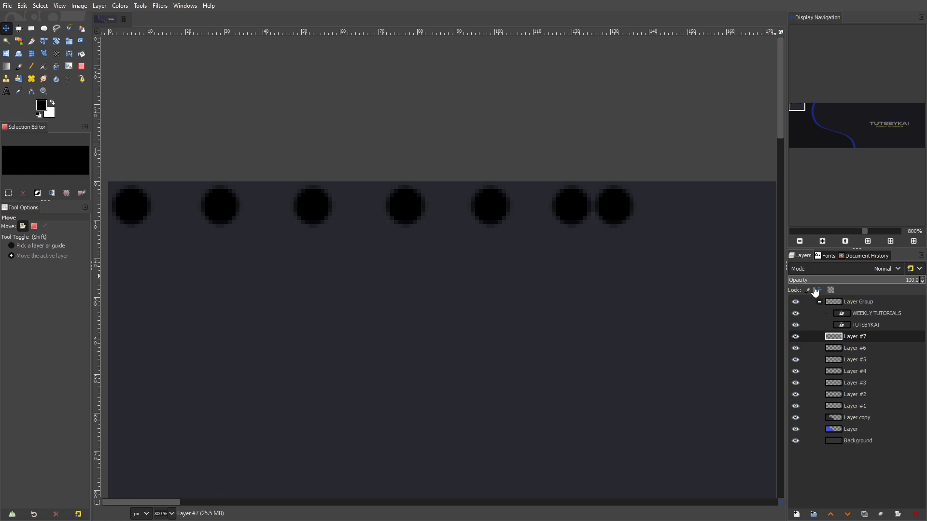
pyautogui.click(796, 337)
pyautogui.click(795, 339)
pyautogui.click(794, 357)
pyautogui.click(796, 360)
pyautogui.moveTo(620, 214); pyautogui.dragTo(496, 214)
pyautogui.hotkey('ctrl', 'z')
pyautogui.hotkey('ctrl', 'z')
# Step: Move the seventh dot about 11 px further right to match the spacing of the row
pyautogui.scroll(-2, 642, 212)
pyautogui.scroll(2, 636, 210)
pyautogui.scroll(2, 484, 211)
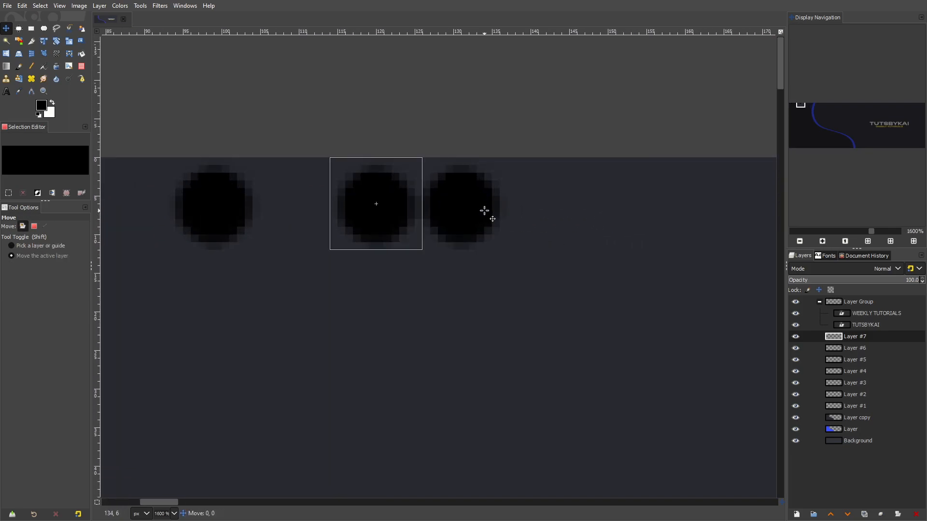
pyautogui.click(484, 207)
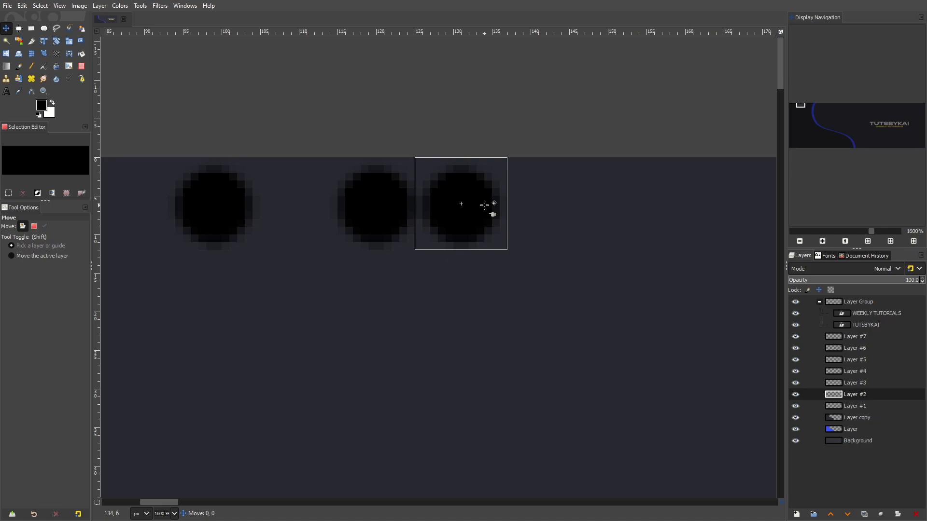
pyautogui.scroll(4, 488, 209)
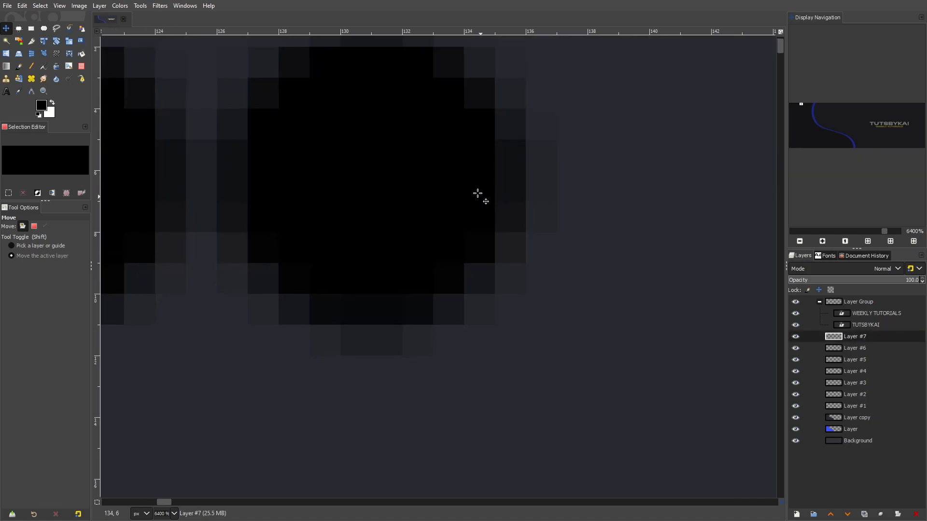
pyautogui.moveTo(455, 171); pyautogui.dragTo(786, 158)
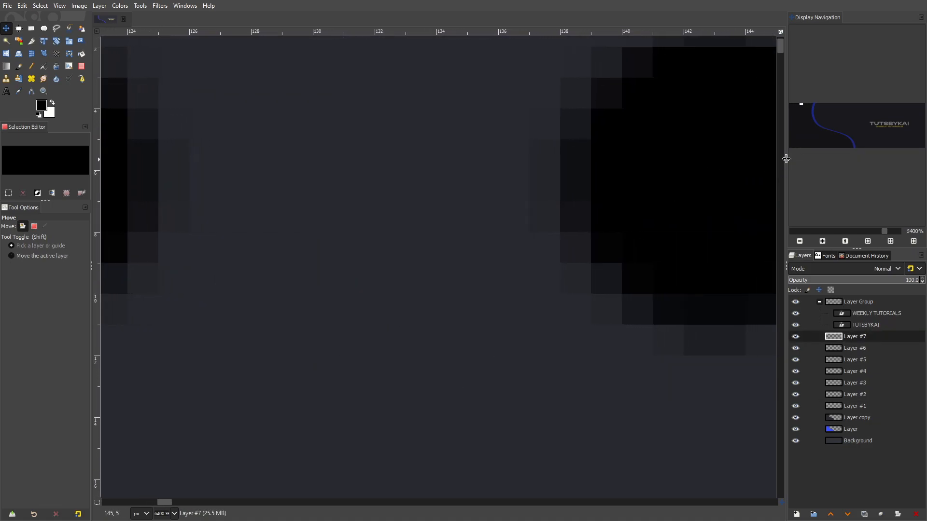
pyautogui.scroll(-8, 507, 201)
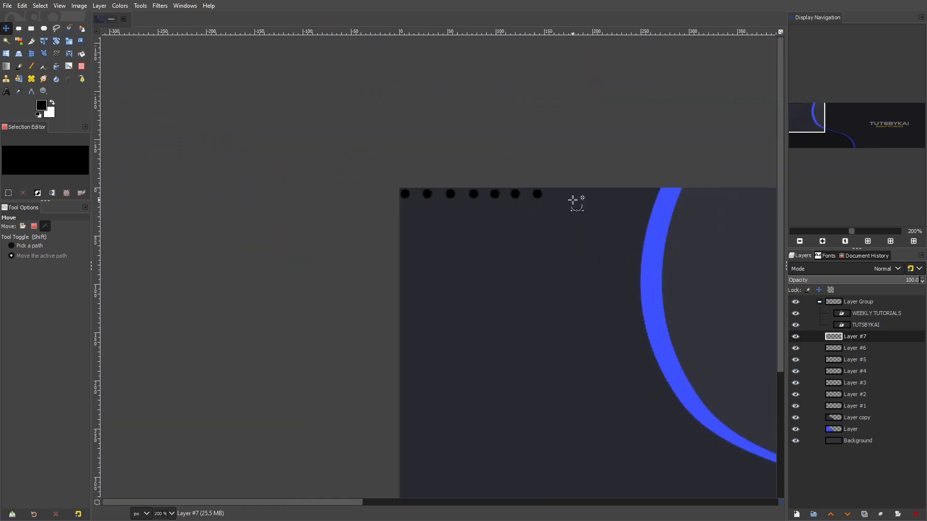
# Step: Merge the seven dot layers down into a single layer
pyautogui.scroll(2, 555, 201)
pyautogui.scroll(-1, 472, 254)
pyautogui.moveTo(472, 255); pyautogui.dragTo(542, 262)
pyautogui.rightClick(865, 339)
pyautogui.click(811, 115)
pyautogui.rightClick(873, 337)
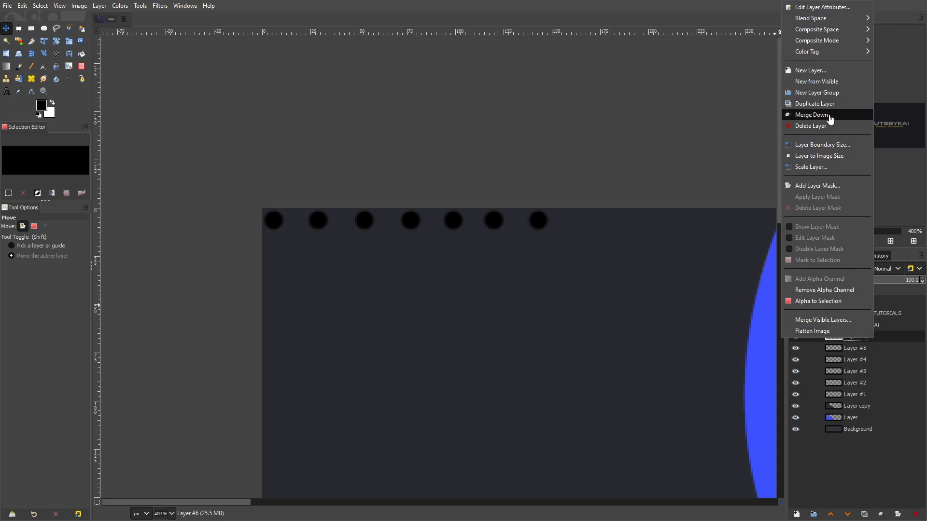
pyautogui.click(830, 116)
pyautogui.rightClick(866, 338)
pyautogui.click(812, 116)
pyautogui.rightClick(843, 337)
pyautogui.click(816, 116)
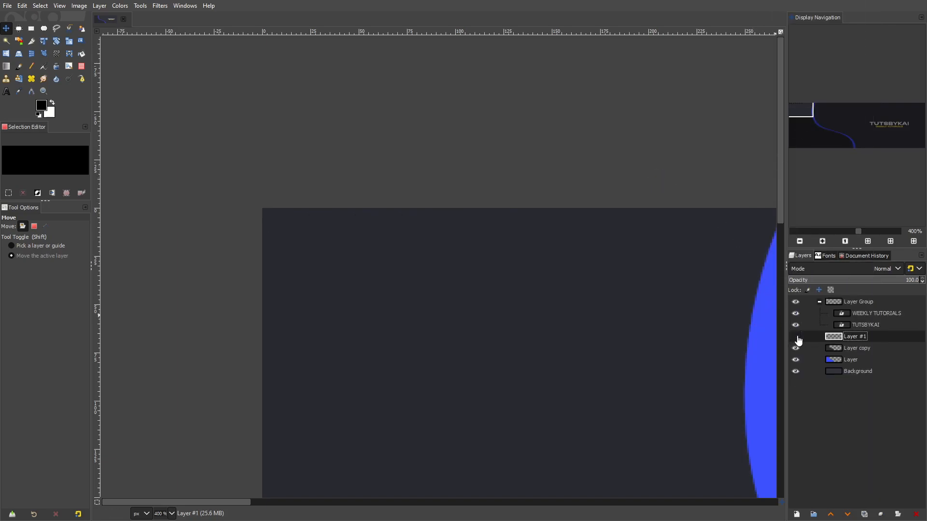
# Step: Duplicate the merged seven-dot layer and move the copy right so it continues the row along the top edge
pyautogui.scroll(-5, 569, 263)
pyautogui.scroll(-2, 557, 241)
pyautogui.moveTo(546, 207); pyautogui.dragTo(494, 281)
pyautogui.scroll(2, 480, 187)
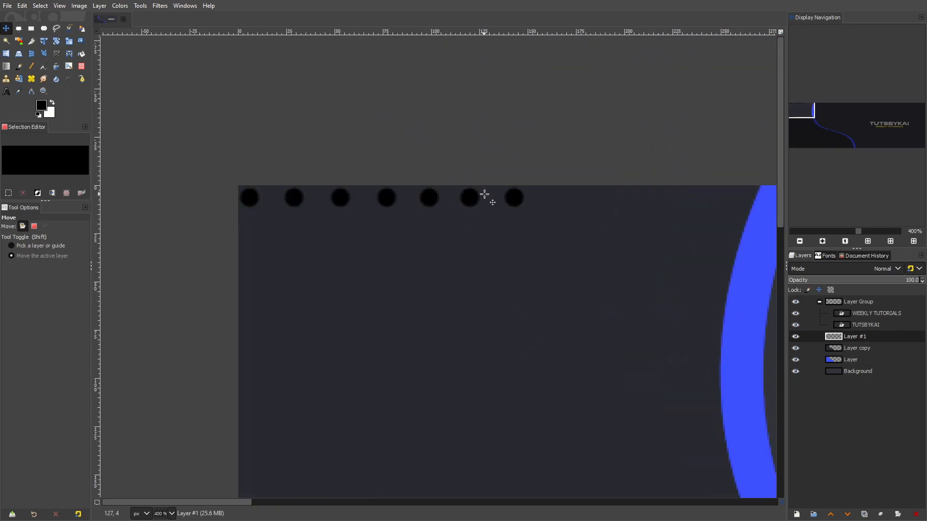
pyautogui.moveTo(481, 193); pyautogui.dragTo(375, 182)
pyautogui.rightClick(835, 336)
pyautogui.click(787, 101)
pyautogui.moveTo(231, 207); pyautogui.dragTo(489, 206)
pyautogui.scroll(3, 438, 175)
pyautogui.click(492, 211)
pyautogui.scroll(-6, 531, 229)
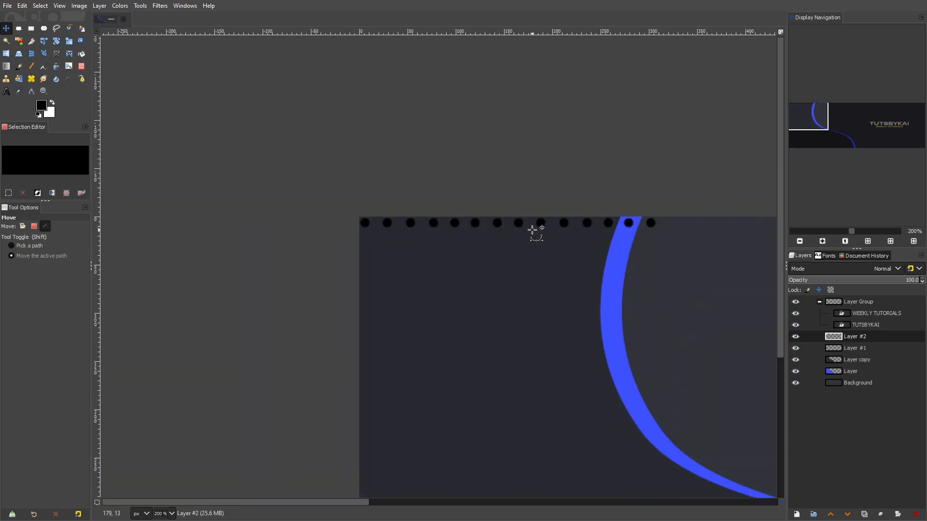
# Step: Duplicate the second seven-dot segment and align the copy after it as the row's third segment
pyautogui.scroll(1, 584, 237)
pyautogui.rightClick(875, 339)
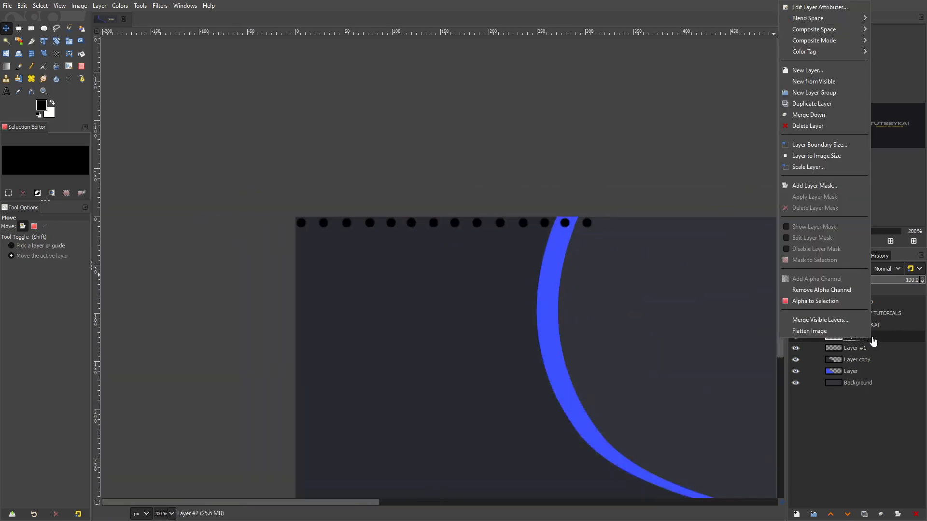
pyautogui.click(799, 104)
pyautogui.scroll(-3, 369, 151)
pyautogui.scroll(-2, 626, 325)
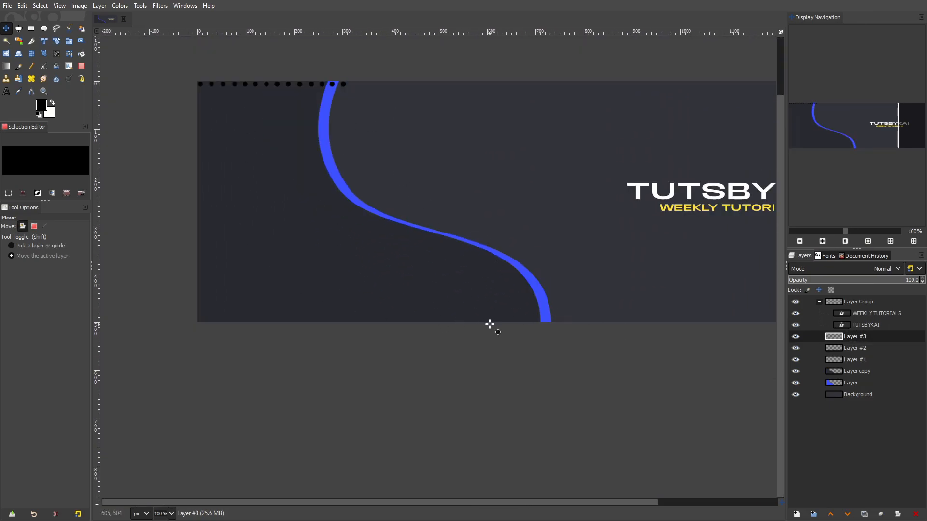
pyautogui.scroll(1, 326, 107)
pyautogui.scroll(1, 327, 107)
pyautogui.moveTo(268, 254); pyautogui.dragTo(579, 256)
pyautogui.scroll(2, 381, 240)
pyautogui.moveTo(383, 242)
pyautogui.mouseDown()
pyautogui.moveTo(390, 239)
pyautogui.moveTo(384, 247)
pyautogui.mouseUp()
# Step: Duplicate the third seven-dot segment and move the copy right to form the row's fourth segment
pyautogui.scroll(-6, 443, 249)
pyautogui.rightClick(860, 341)
pyautogui.click(796, 116)
pyautogui.moveTo(461, 203); pyautogui.dragTo(536, 202)
pyautogui.scroll(5, 528, 244)
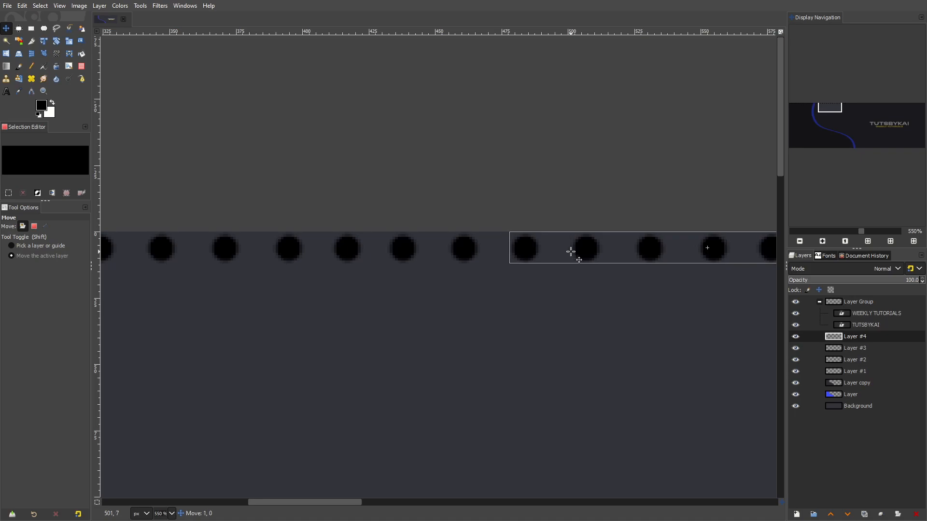
# Step: Duplicate the fourth segment and align the copy with even spacing as the row's fifth segment
pyautogui.scroll(-5, 572, 252)
pyautogui.scroll(1, 557, 233)
pyautogui.rightClick(845, 342)
pyautogui.click(797, 114)
pyautogui.scroll(2, 371, 215)
pyautogui.moveTo(368, 219); pyautogui.dragTo(592, 217)
pyautogui.scroll(2, 515, 216)
pyautogui.moveTo(474, 209); pyautogui.dragTo(490, 210)
pyautogui.scroll(2, 489, 209)
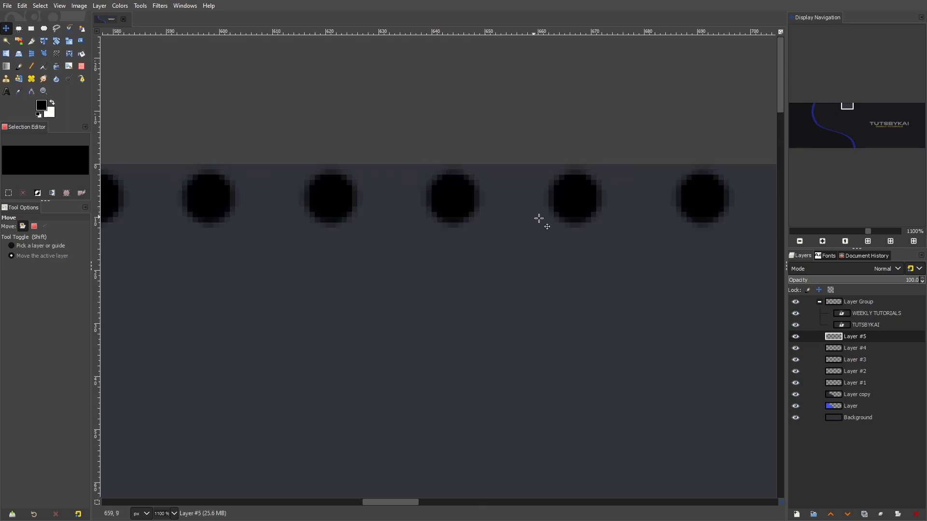
# Step: Merge the five row-segment layers into one dot-row layer
pyautogui.scroll(-5, 565, 273)
pyautogui.scroll(-6, 583, 274)
pyautogui.scroll(3, 608, 283)
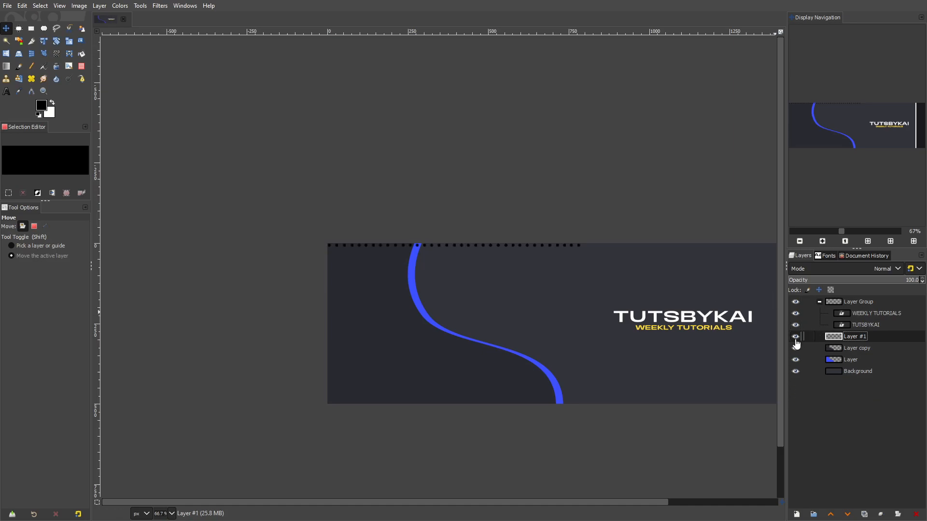
# Step: Duplicate the dot row and offset the copy down and right to form a staggered second row
pyautogui.scroll(1, 548, 304)
pyautogui.rightClick(817, 347)
pyautogui.click(820, 104)
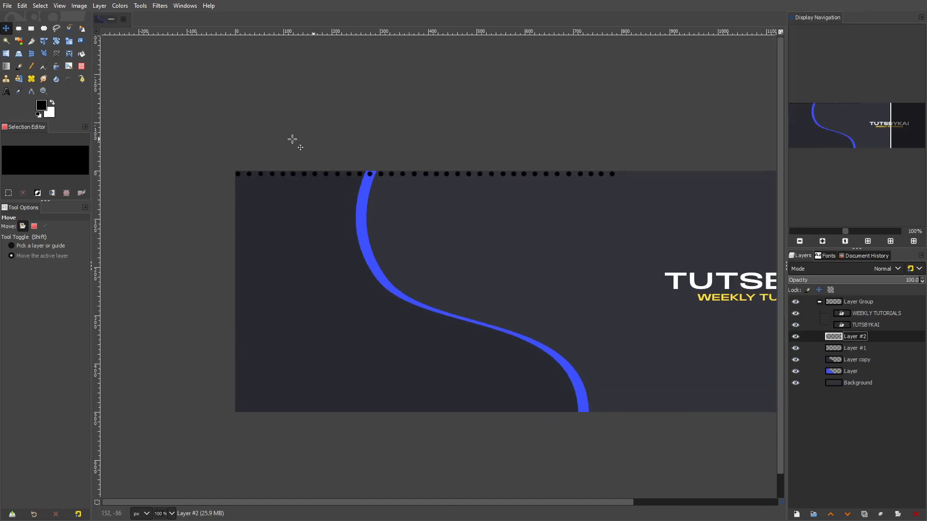
pyautogui.scroll(4, 360, 128)
pyautogui.moveTo(371, 195); pyautogui.dragTo(369, 227)
pyautogui.scroll(1, 290, 212)
pyautogui.moveTo(424, 245); pyautogui.dragTo(430, 251)
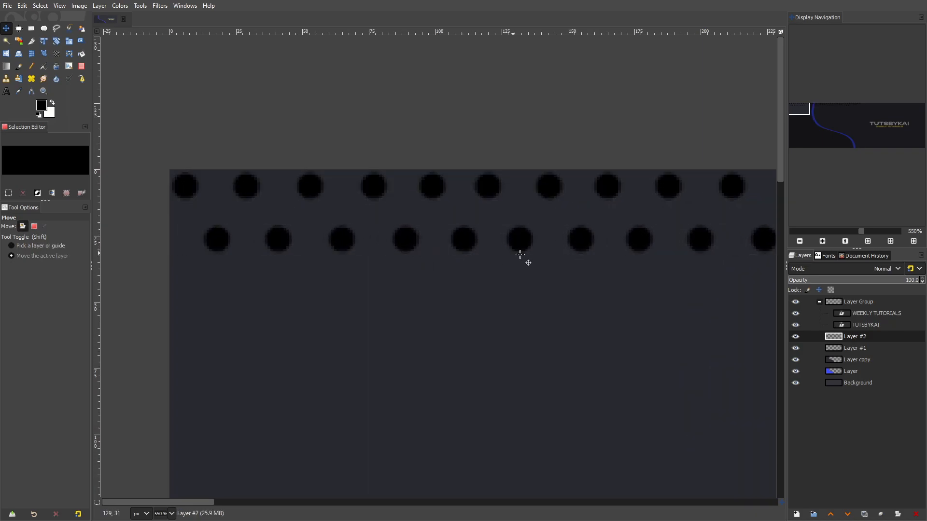
# Step: Merge the two staggered rows, duplicate the result and place the copy directly below as rows three and four
pyautogui.rightClick(881, 341)
pyautogui.click(807, 114)
pyautogui.rightClick(845, 340)
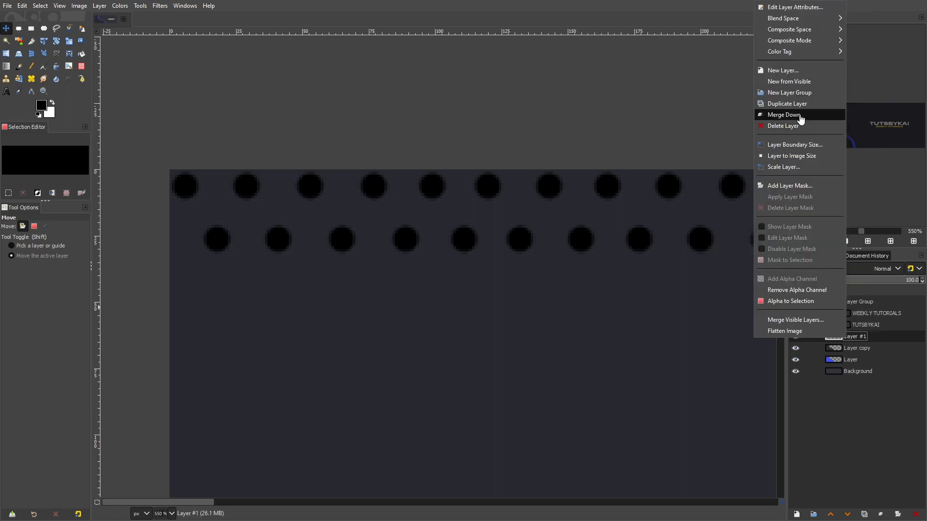
pyautogui.click(795, 104)
pyautogui.moveTo(614, 217); pyautogui.dragTo(617, 300)
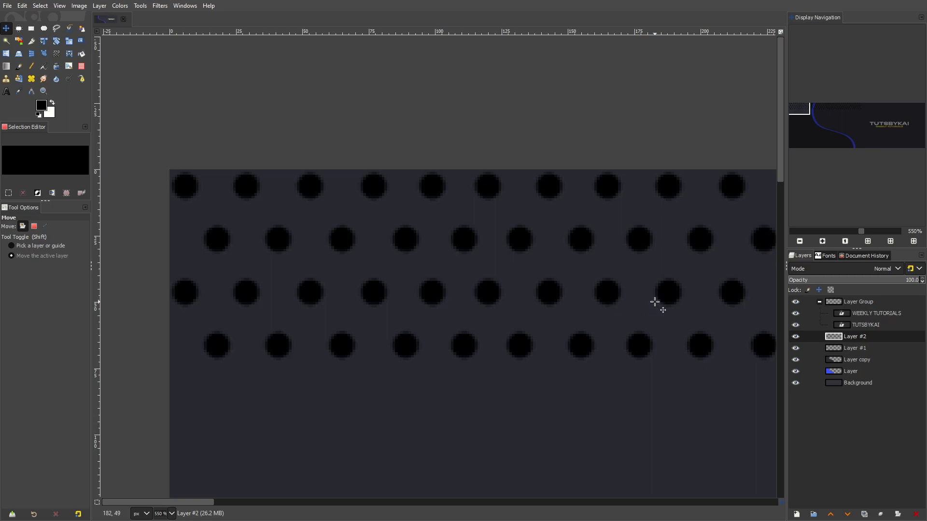
# Step: Merge the four dot rows, duplicate the merged layer and place the copy below with matching row spacing
pyautogui.rightClick(835, 330)
pyautogui.click(857, 336)
pyautogui.click(857, 336)
pyautogui.rightClick(831, 338)
pyautogui.click(848, 116)
pyautogui.rightClick(855, 337)
pyautogui.click(823, 105)
pyautogui.moveTo(599, 289); pyautogui.dragTo(529, 314)
pyautogui.moveTo(588, 279); pyautogui.dragTo(589, 241)
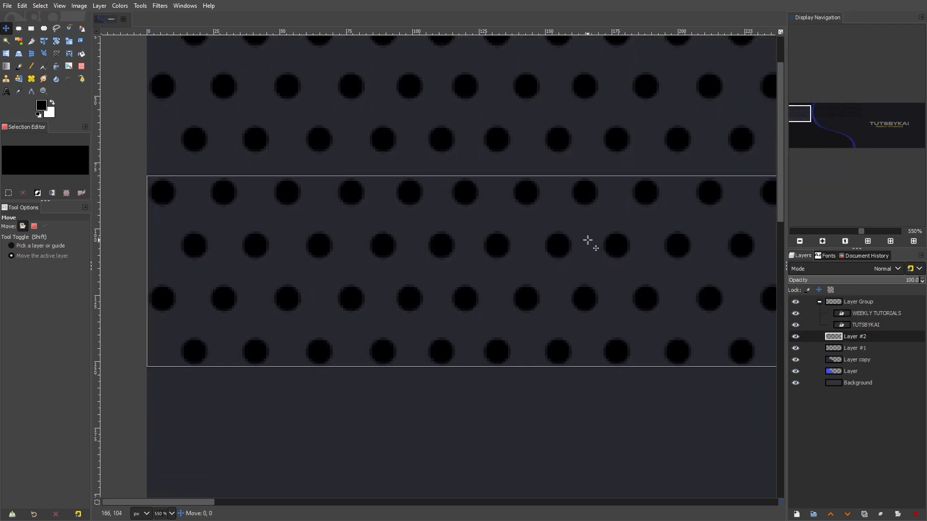
# Step: Merge the eight dot rows, duplicate the merged layer and move the copy below the original block
pyautogui.rightClick(857, 339)
pyautogui.click(811, 114)
pyautogui.rightClick(834, 338)
pyautogui.click(794, 104)
pyautogui.press('1')
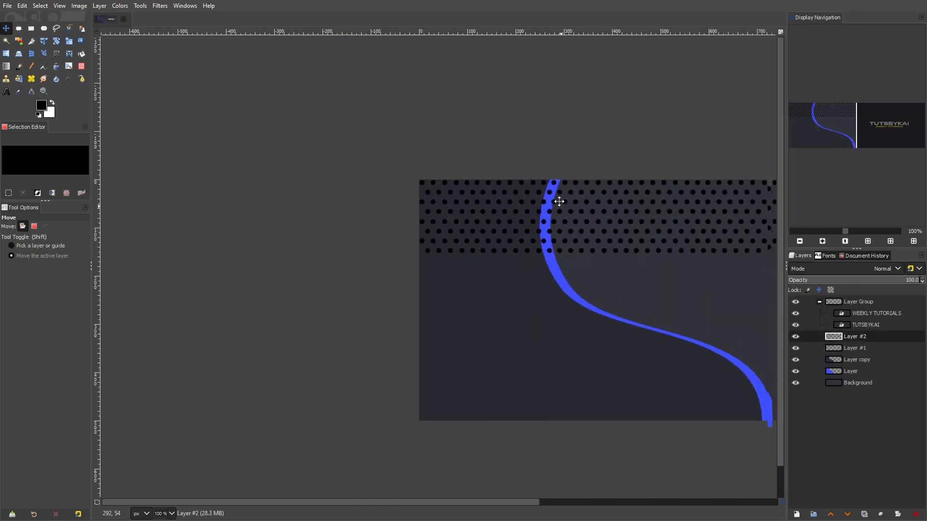
pyautogui.press('2')
pyautogui.moveTo(463, 124); pyautogui.dragTo(463, 269)
# Step: Fine-tune the copied block's vertical position to match the spacing between the dot rows
pyautogui.scroll(2, 393, 176)
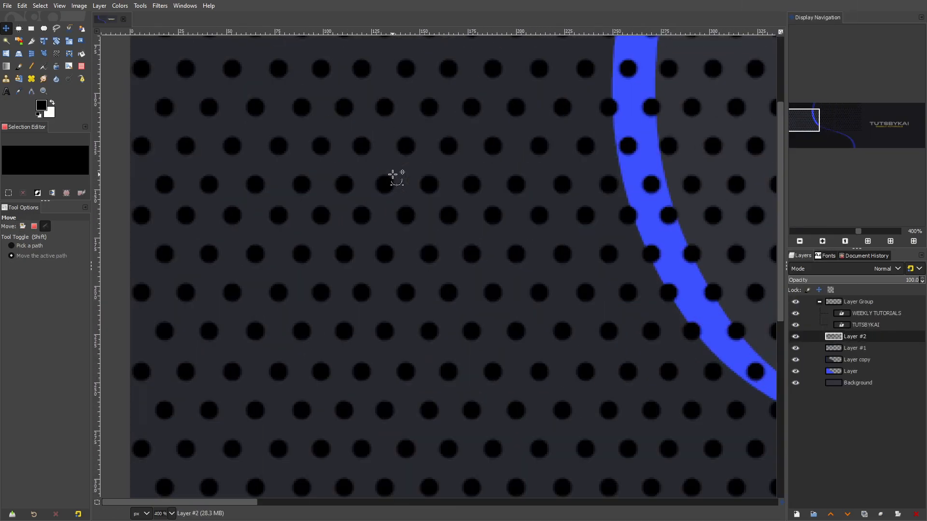
pyautogui.scroll(1, 447, 250)
pyautogui.press('Up')
pyautogui.press('Up')
pyautogui.press('Up')
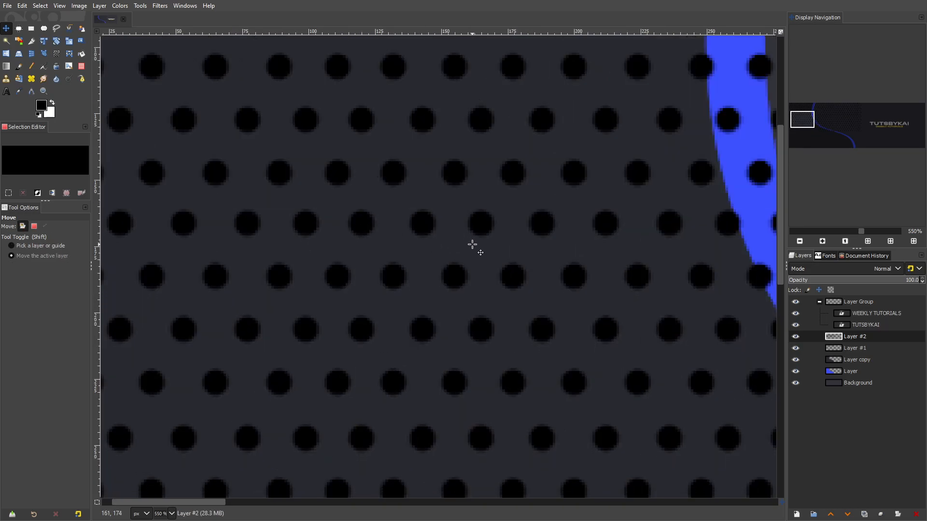
# Step: Merge the sixteen dot rows, duplicate the merged layer and move the copy down over the banner's lower part
pyautogui.scroll(-5, 472, 244)
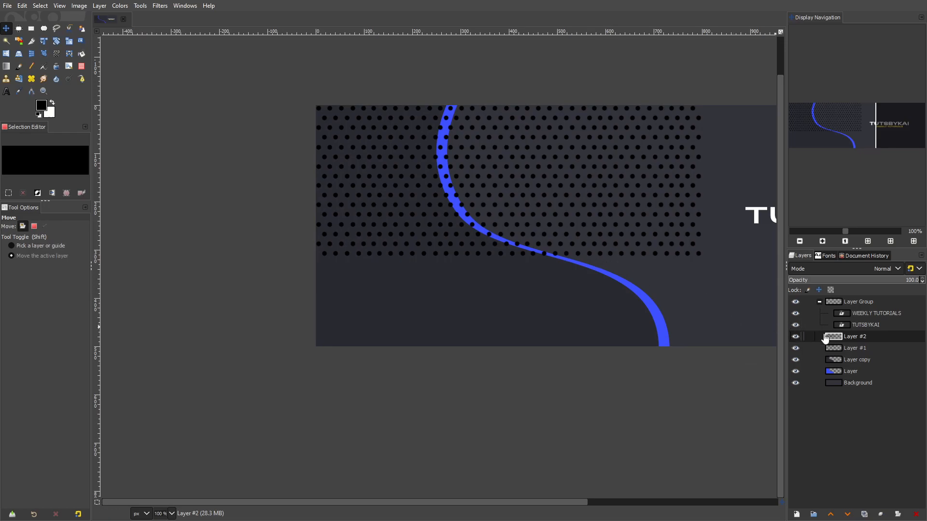
pyautogui.rightClick(840, 340)
pyautogui.click(777, 115)
pyautogui.rightClick(842, 339)
pyautogui.click(776, 105)
pyautogui.moveTo(618, 104); pyautogui.dragTo(606, 259)
# Step: Align the lower dot block with the rows above it, keeping the row spacing and stagger even
pyautogui.scroll(4, 393, 253)
pyautogui.moveTo(521, 317); pyautogui.dragTo(507, 305)
pyautogui.scroll(2, 492, 303)
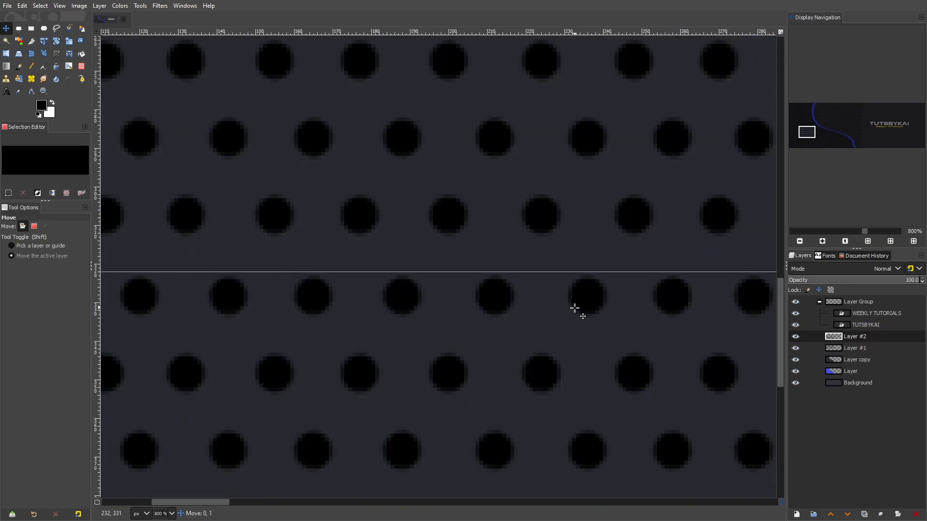
pyautogui.scroll(-5, 617, 285)
pyautogui.scroll(-3, 617, 285)
pyautogui.scroll(5, 637, 285)
pyautogui.moveTo(615, 293); pyautogui.dragTo(615, 294)
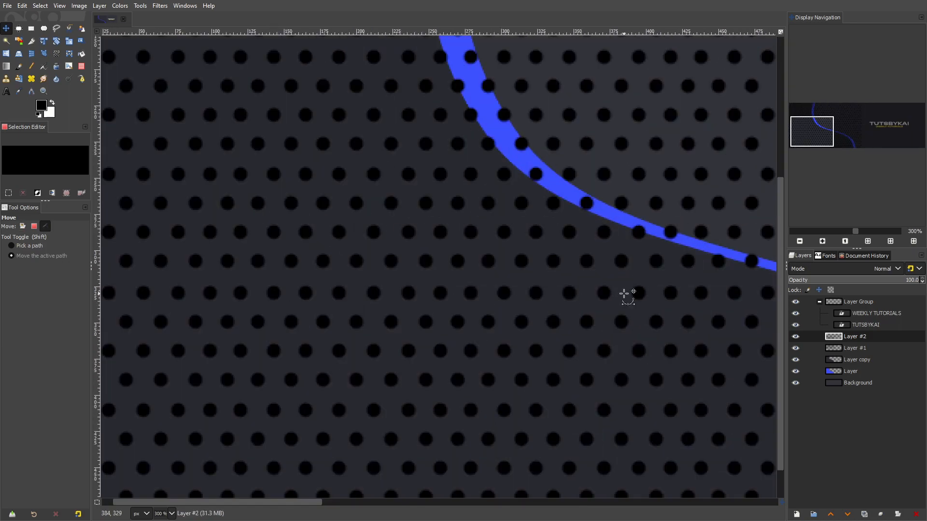
# Step: Merge the lower dot block into the dot pattern layer beneath it
pyautogui.press('1')
pyautogui.rightClick(846, 338)
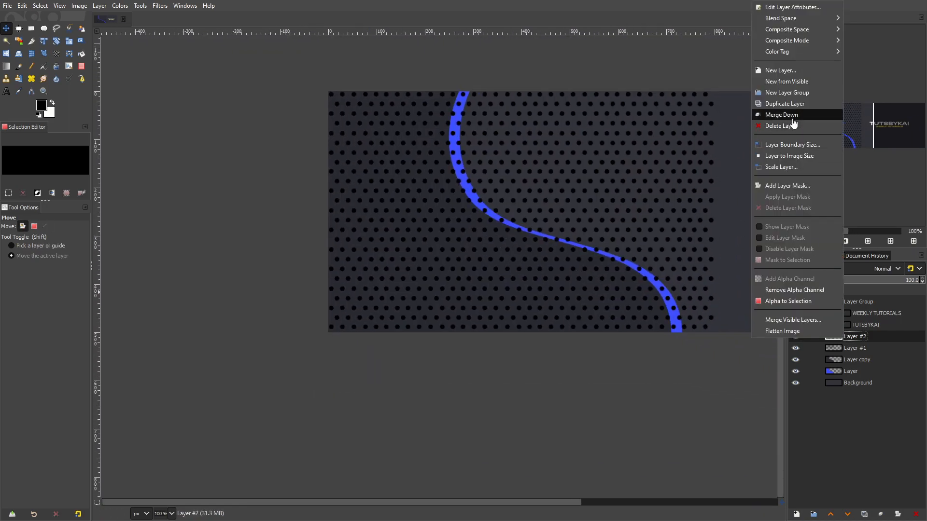
pyautogui.click(792, 124)
# Step: Set the dot pattern layer's blend mode to Overlay and its opacity to 29
pyautogui.click(844, 269)
pyautogui.scroll(-1, 827, 503)
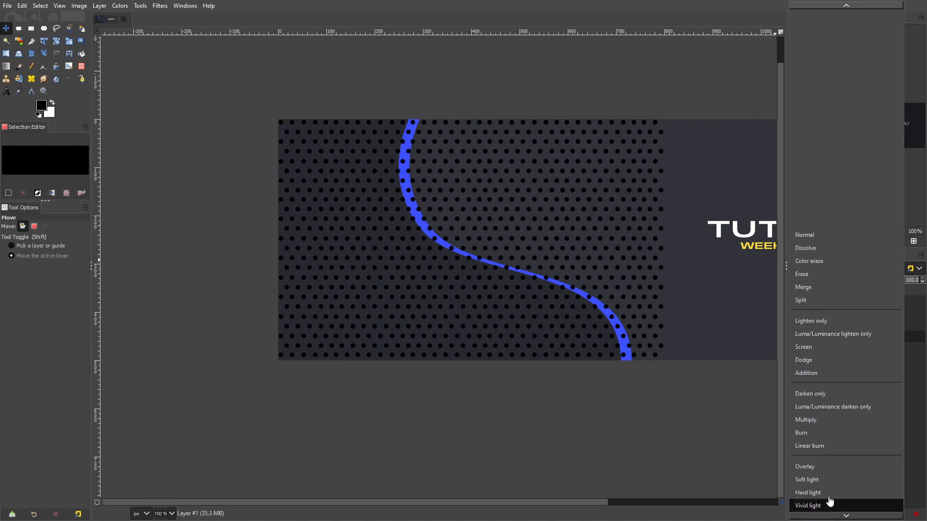
pyautogui.click(827, 467)
pyautogui.click(819, 273)
pyautogui.click(817, 276)
pyautogui.click(824, 281)
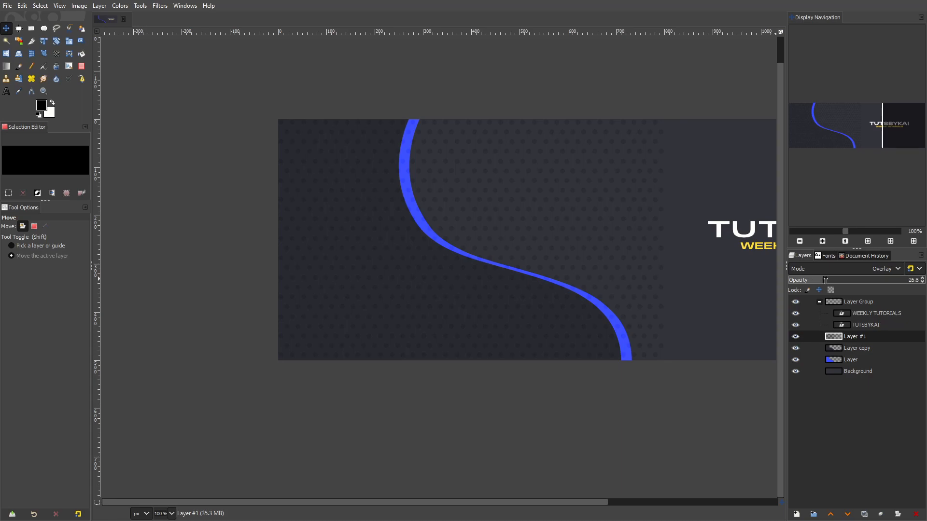
# Step: Create a layer group and put the dot pattern layer above the dark curve layer inside it
pyautogui.rightClick(853, 352)
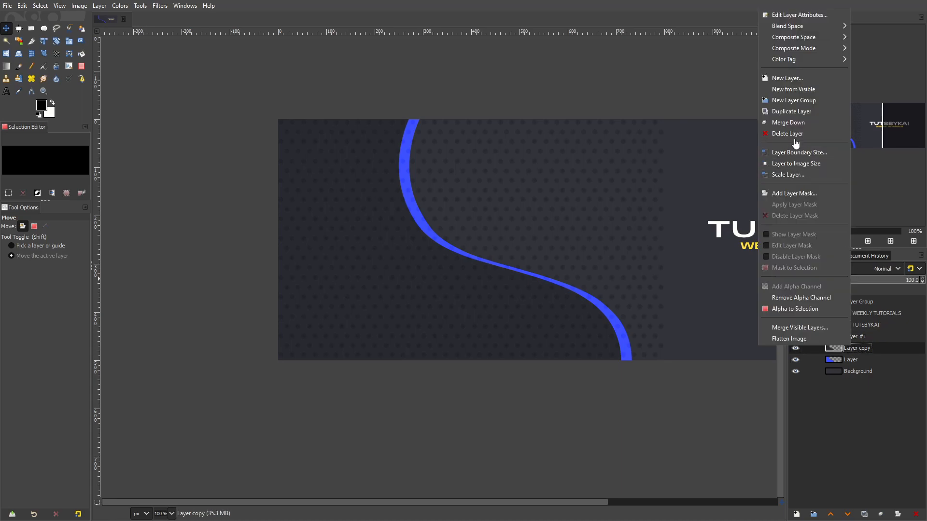
pyautogui.click(815, 101)
pyautogui.click(864, 364)
pyautogui.click(796, 360)
pyautogui.click(796, 360)
pyautogui.click(796, 360)
pyautogui.click(797, 360)
pyautogui.moveTo(850, 360); pyautogui.dragTo(862, 350)
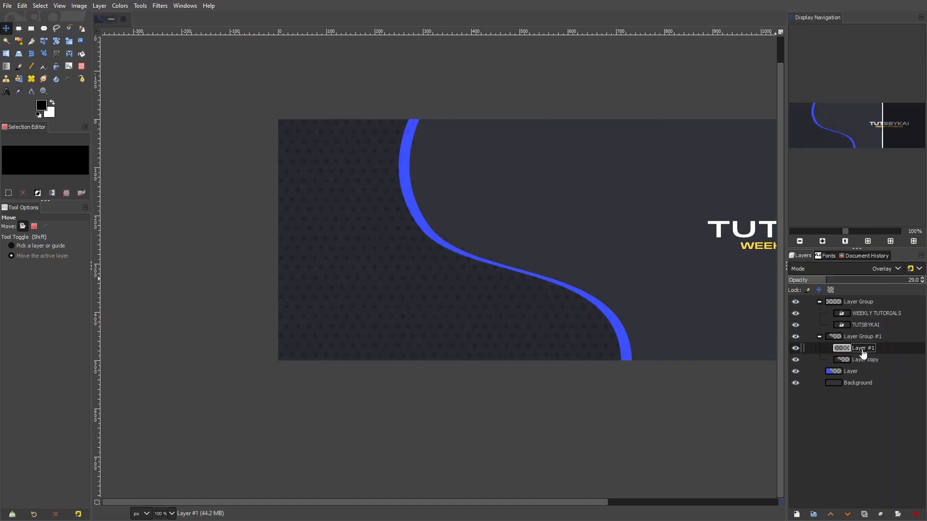
# Step: Colorize the blue curve-edge layer to black by setting the lightness to -1.000
pyautogui.moveTo(701, 293); pyautogui.dragTo(652, 294)
pyautogui.scroll(-3, 559, 286)
pyautogui.scroll(3, 559, 286)
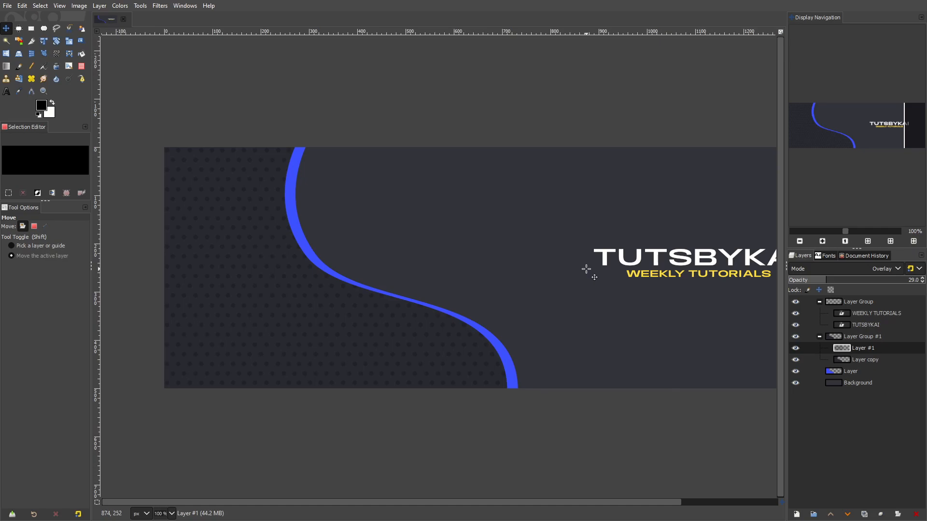
pyautogui.scroll(-1, 591, 333)
pyautogui.moveTo(591, 333); pyautogui.dragTo(514, 304)
pyautogui.click(835, 373)
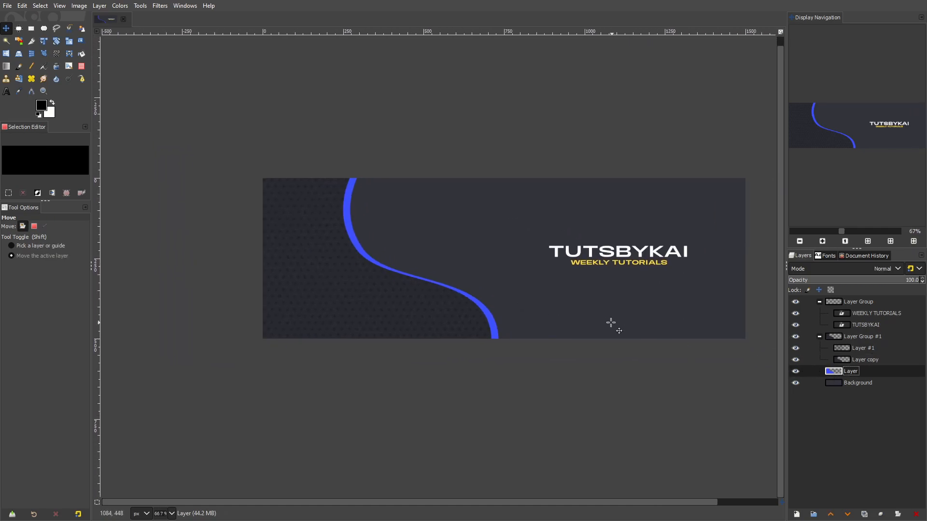
pyautogui.moveTo(624, 325); pyautogui.dragTo(587, 333)
pyautogui.click(126, 6)
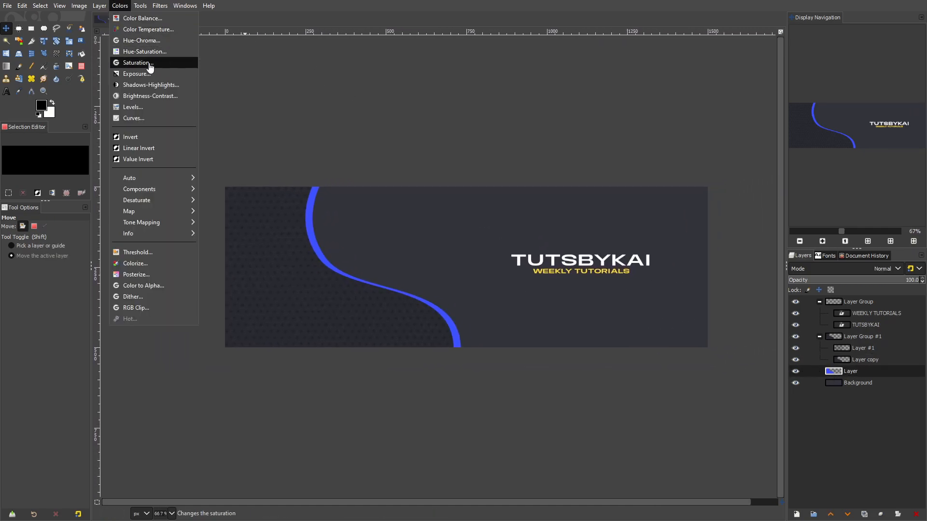
pyautogui.click(135, 263)
pyautogui.moveTo(164, 184); pyautogui.dragTo(10, 190)
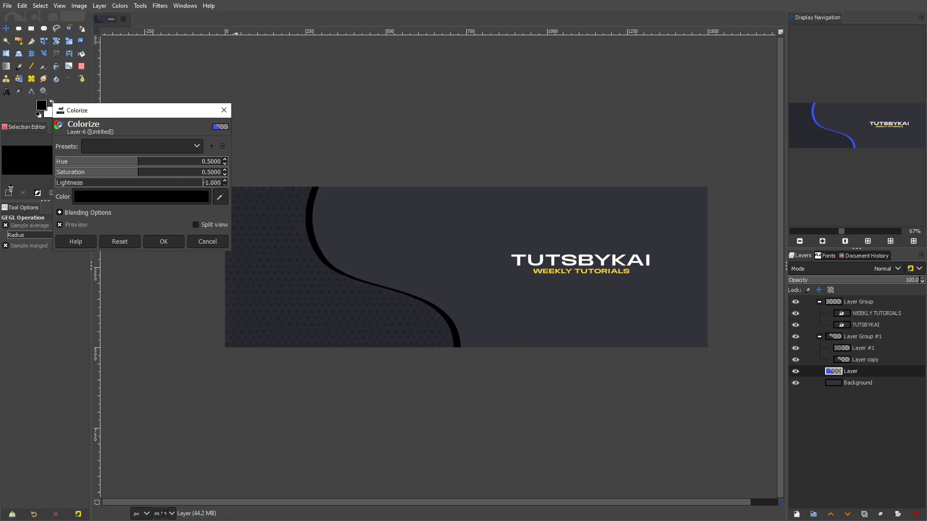
pyautogui.click(162, 243)
# Step: Add a new transparent layer above the black curve-edge layer and place both in a new layer group
pyautogui.click(99, 5)
pyautogui.click(116, 16)
pyautogui.click(528, 381)
pyautogui.rightClick(848, 382)
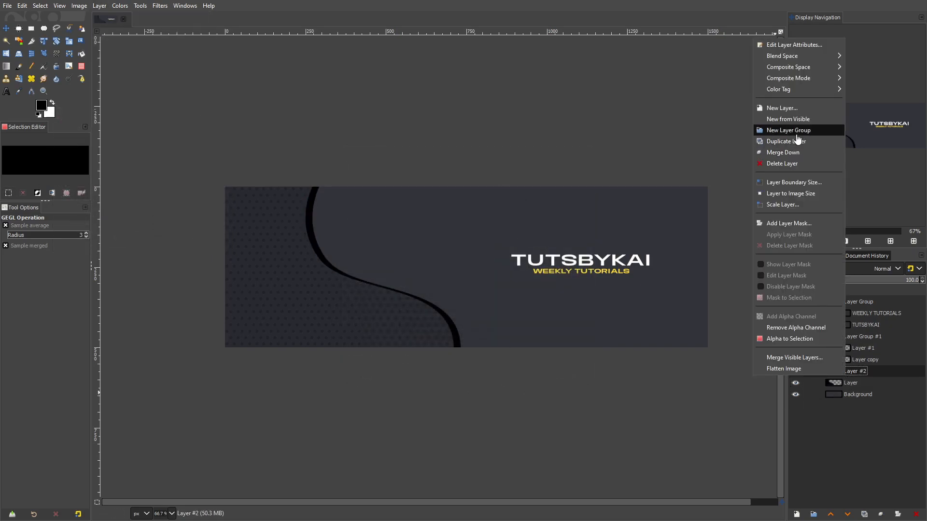
pyautogui.click(778, 132)
pyautogui.click(862, 372)
pyautogui.moveTo(865, 376); pyautogui.dragTo(865, 384)
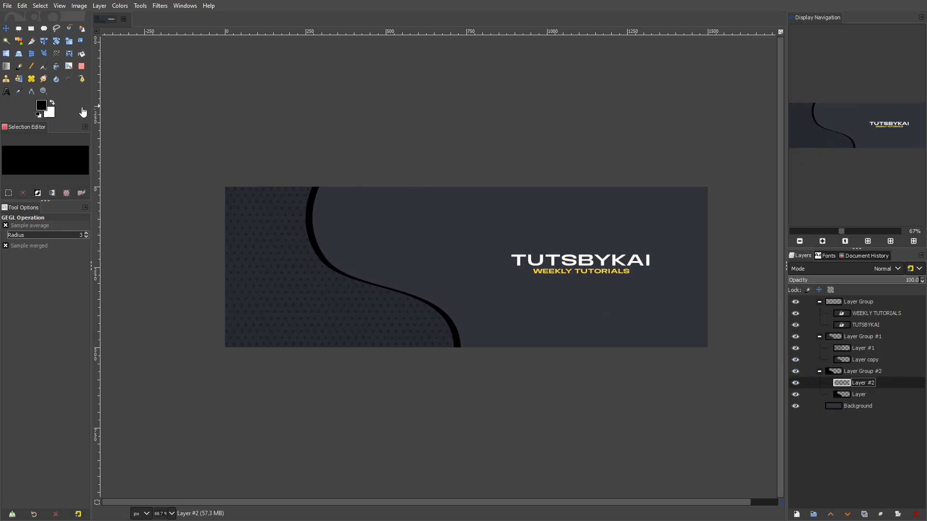
# Step: Fill the new layer with the yellow from the colour history and set its blend mode to Screen
pyautogui.press('2')
pyautogui.click(42, 107)
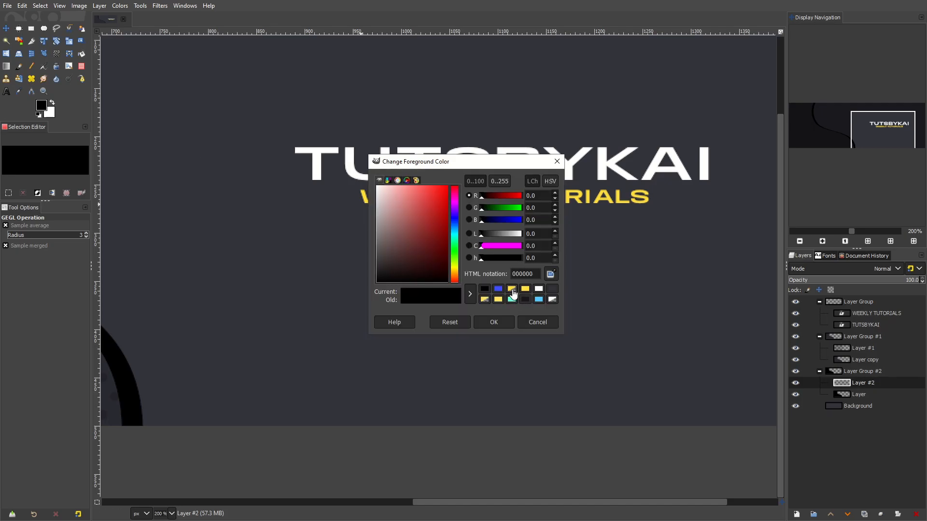
pyautogui.click(512, 290)
pyautogui.click(493, 322)
pyautogui.press('1')
pyautogui.hotkey('shift', 'b')
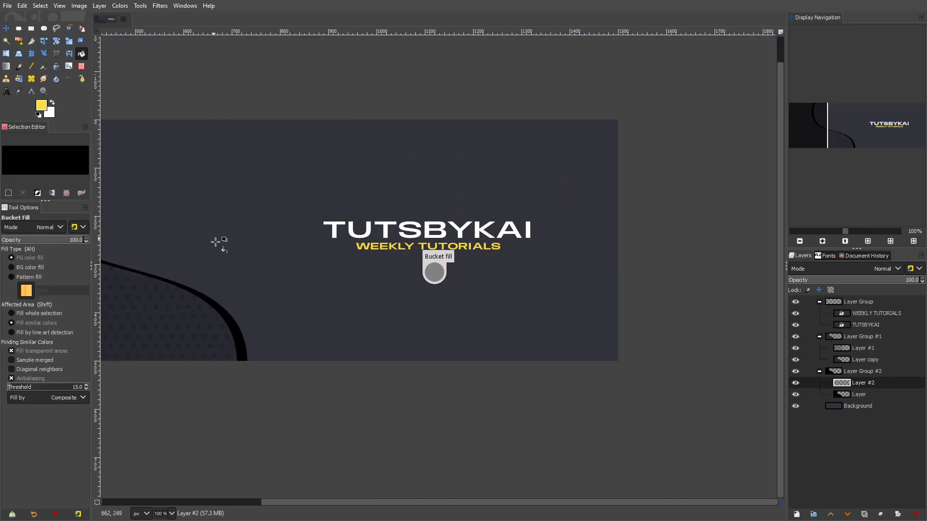
pyautogui.click(214, 241)
pyautogui.click(843, 269)
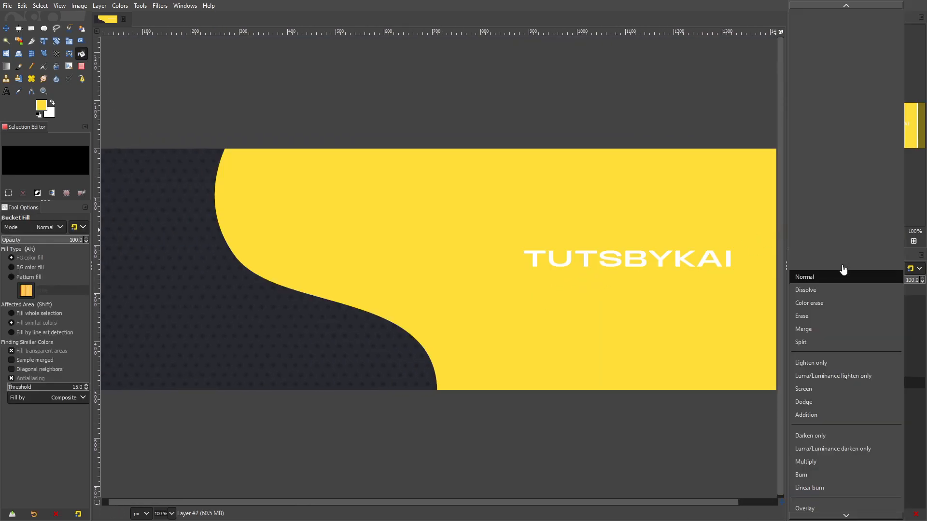
pyautogui.click(845, 389)
# Step: Merge the yellow layer into the curve-edge layer, then take the result out of its group and delete the emptied group
pyautogui.rightClick(862, 383)
pyautogui.click(864, 167)
pyautogui.moveTo(861, 373); pyautogui.dragTo(859, 379)
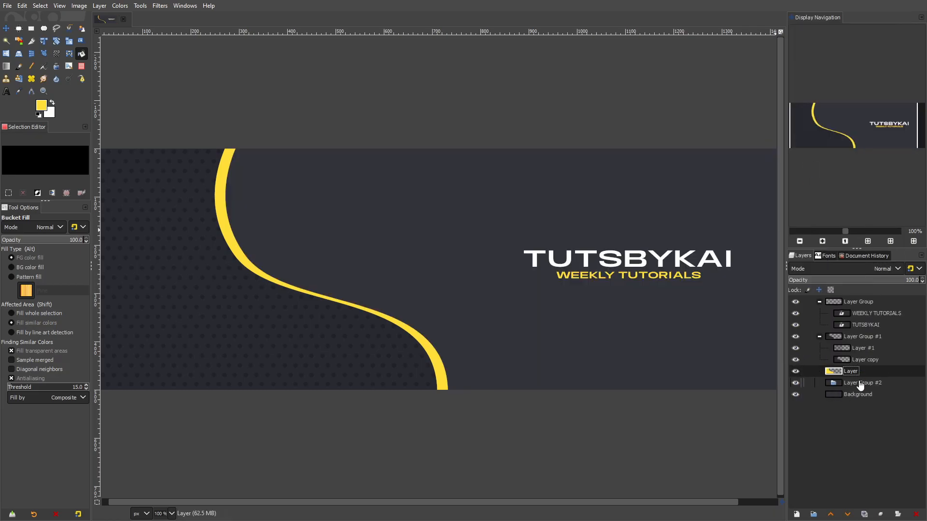
pyautogui.scroll(-1, 321, 271)
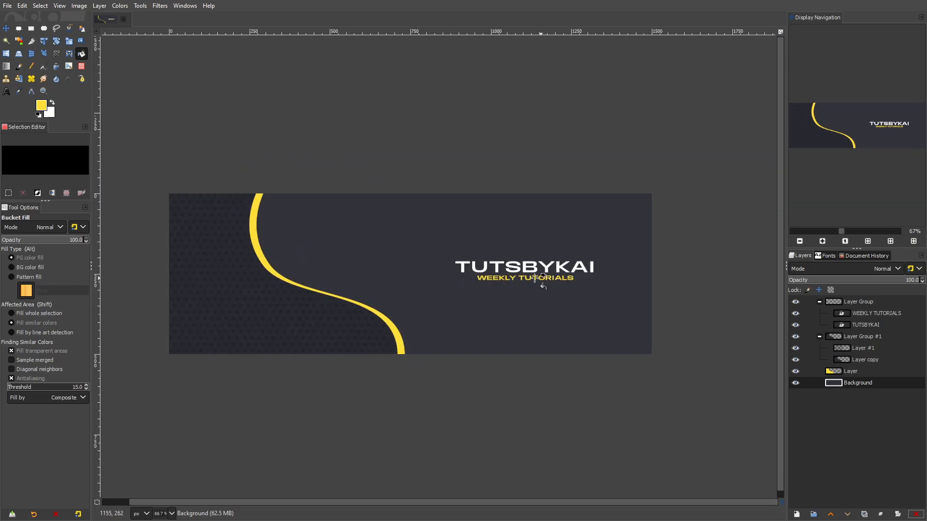
pyautogui.scroll(4, 551, 285)
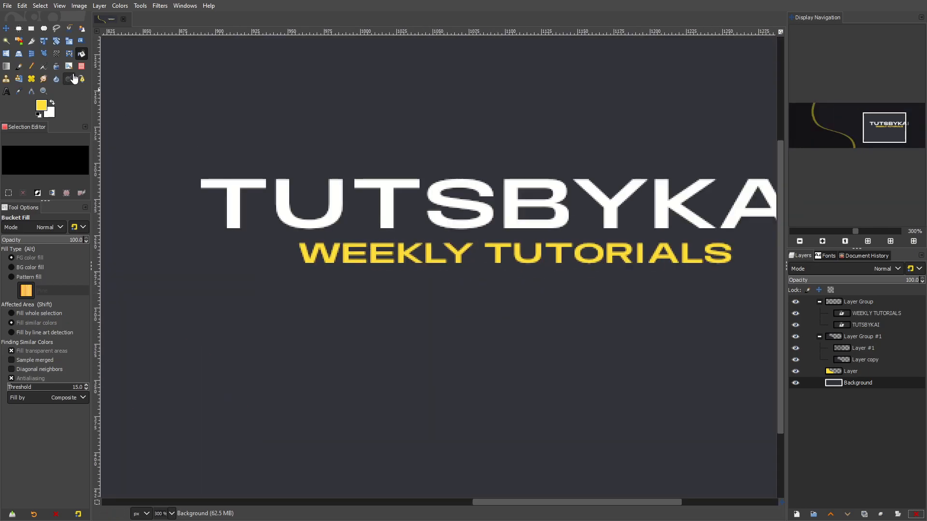
pyautogui.click(19, 66)
pyautogui.moveTo(346, 181); pyautogui.dragTo(415, 295)
pyautogui.scroll(2, 415, 294)
pyautogui.hotkey('ctrl', 'z')
pyautogui.scroll(-6, 500, 337)
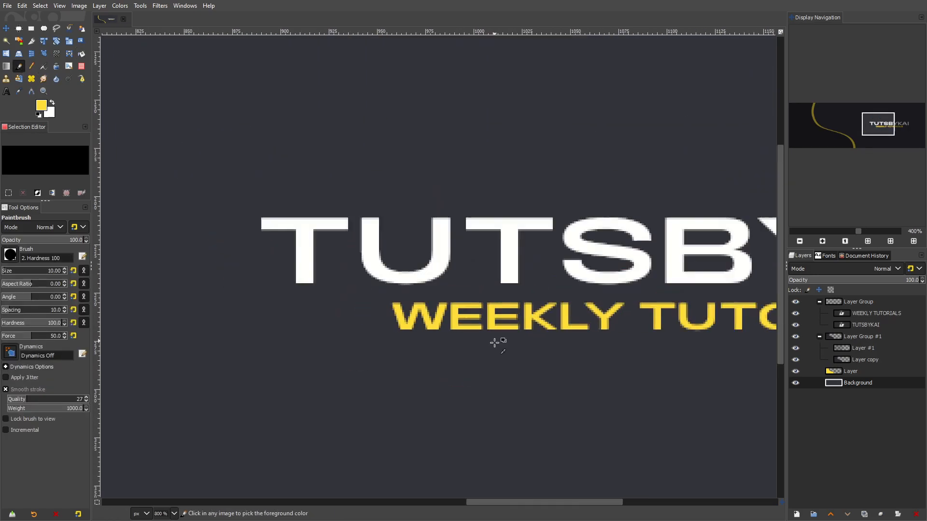
pyautogui.scroll(-2, 542, 337)
pyautogui.scroll(3, 500, 337)
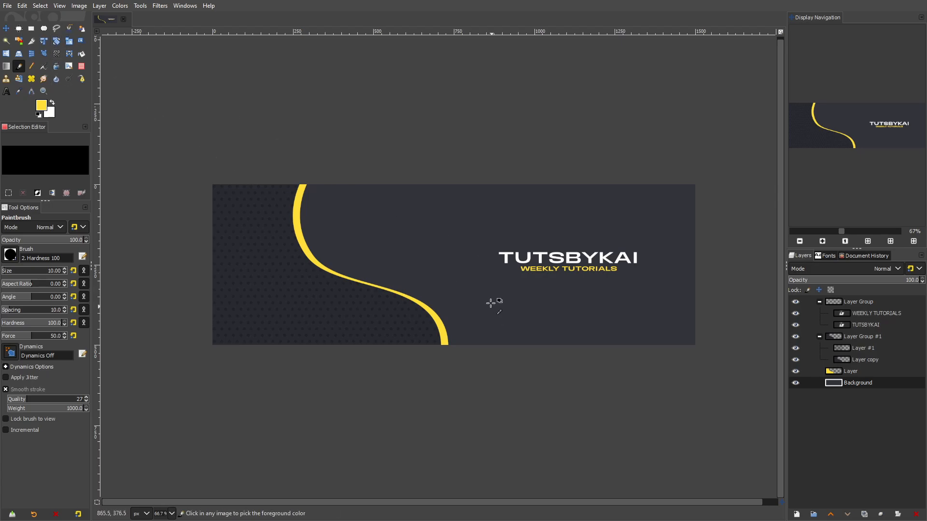
# Step: On a new layer above the background, paint three yellow dots of size 10, 16 and 8 off TUTSBYKAI's upper-left corner
pyautogui.scroll(4, 486, 255)
pyautogui.click(796, 514)
pyautogui.press('Return')
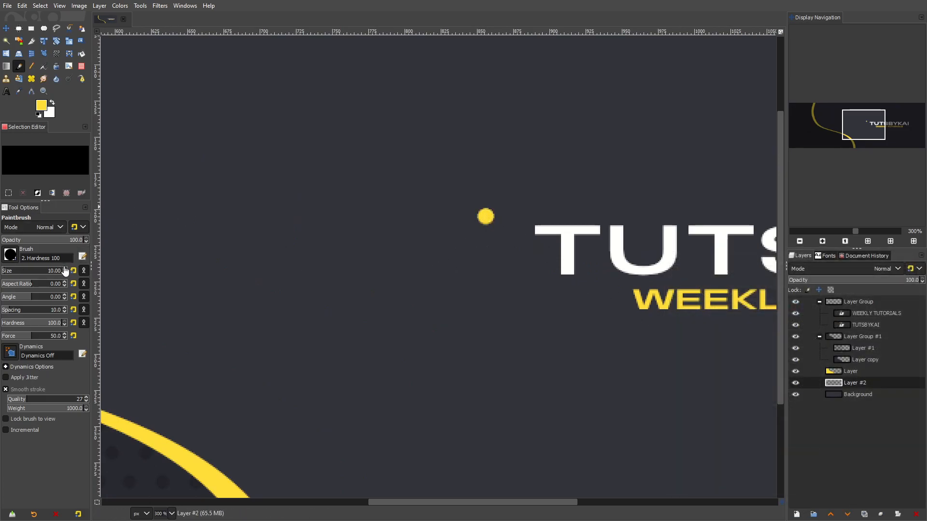
pyautogui.scroll(2, 65, 270)
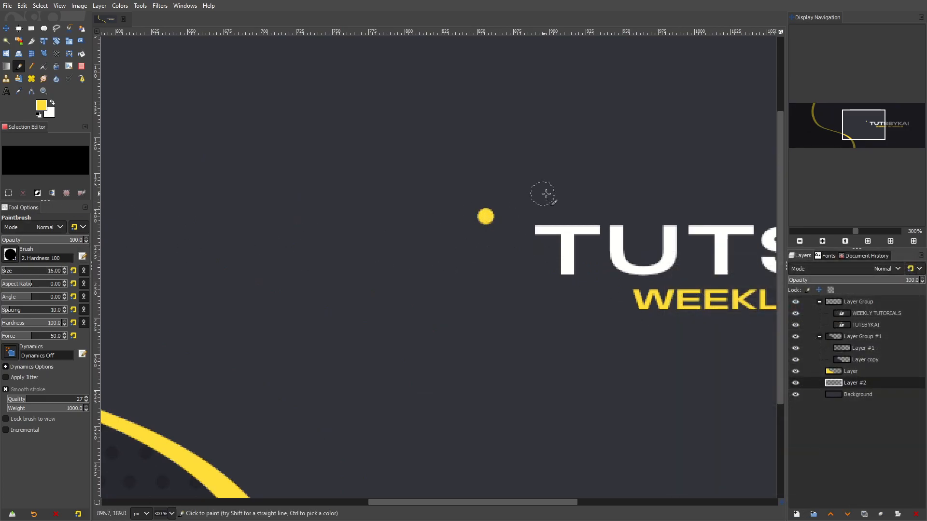
pyautogui.click(514, 203)
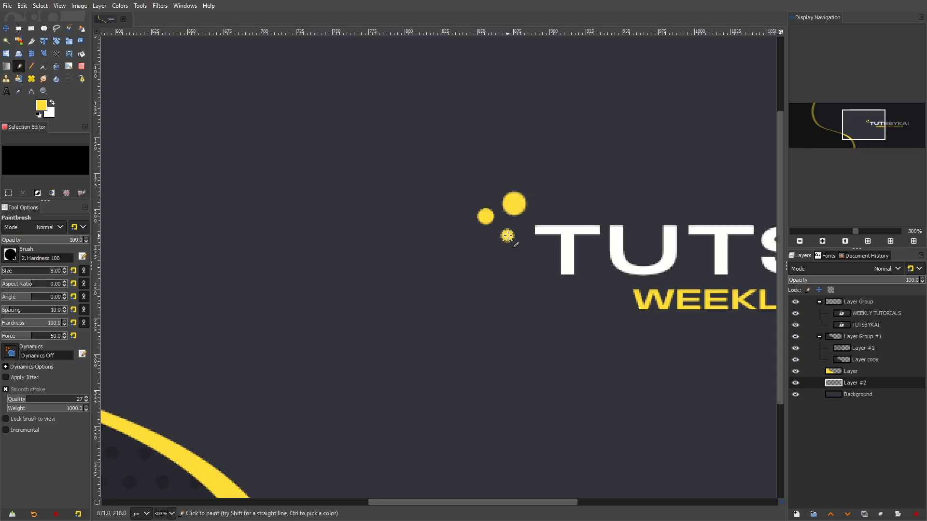
pyautogui.scroll(-3, 563, 310)
pyautogui.scroll(-1, 623, 350)
pyautogui.moveTo(623, 350); pyautogui.dragTo(500, 289)
pyautogui.scroll(2, 508, 249)
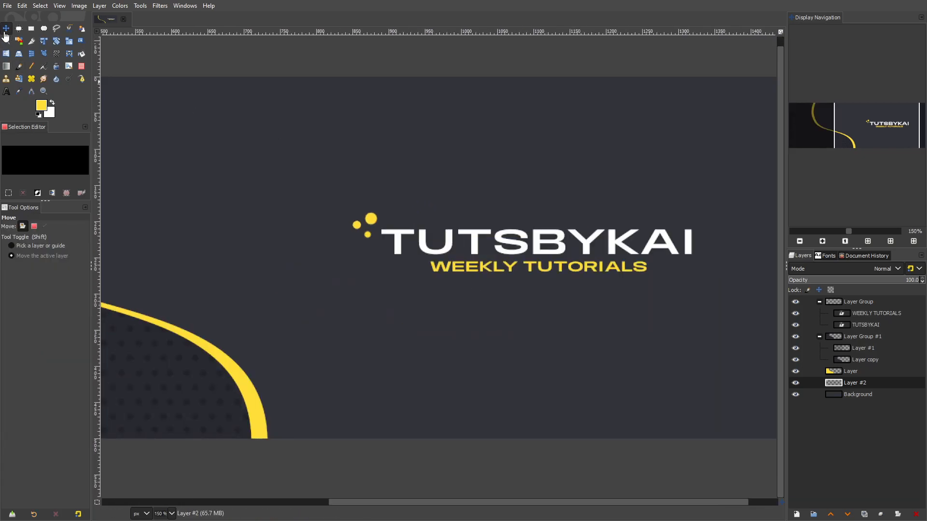
pyautogui.click(6, 31)
pyautogui.scroll(2, 343, 213)
pyautogui.scroll(-5, 483, 280)
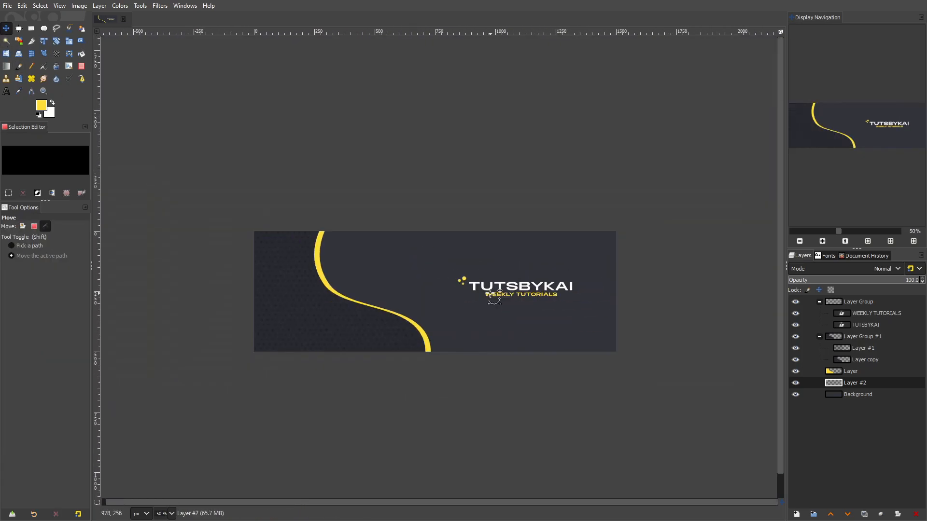
# Step: Paint a cluster of four yellow dots of size 8, 17, 26 and 14 below the right end of TUTSBYKAI
pyautogui.click(20, 66)
pyautogui.scroll(2, 595, 288)
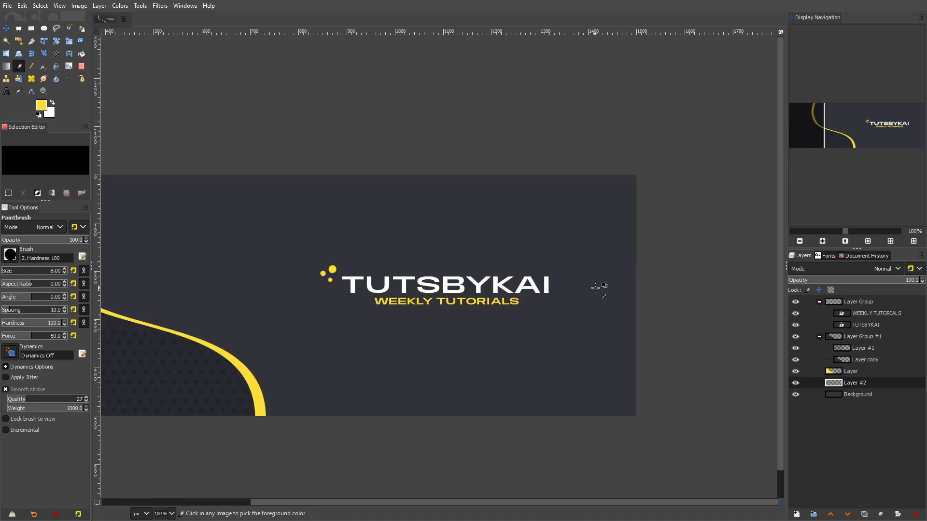
pyautogui.scroll(3, 571, 324)
pyautogui.click(521, 322)
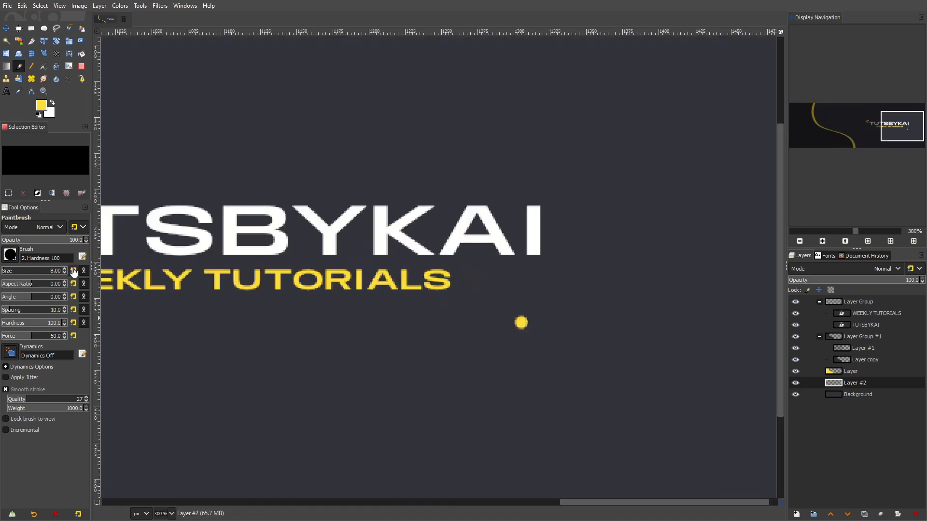
pyautogui.scroll(14, 66, 273)
pyautogui.click(553, 333)
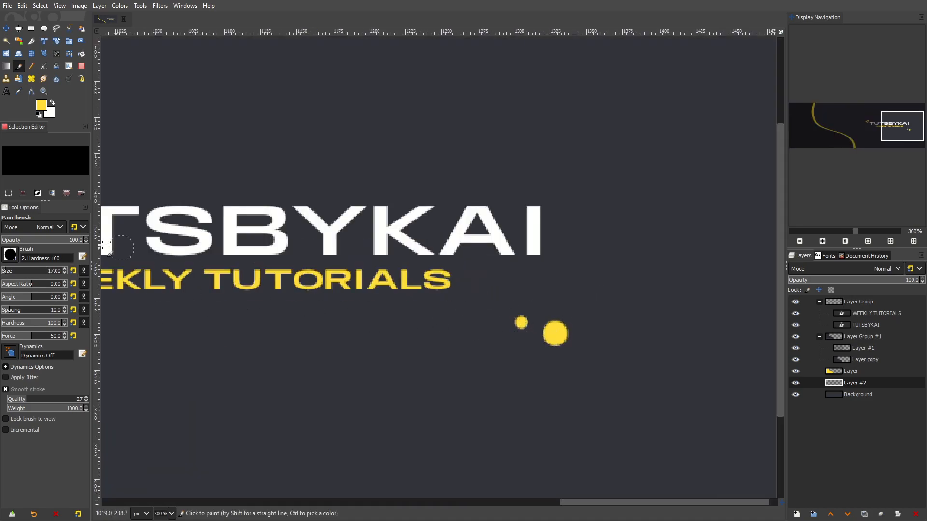
pyautogui.scroll(8, 65, 273)
pyautogui.click(520, 365)
pyautogui.scroll(-4, 577, 345)
pyautogui.scroll(6, 594, 355)
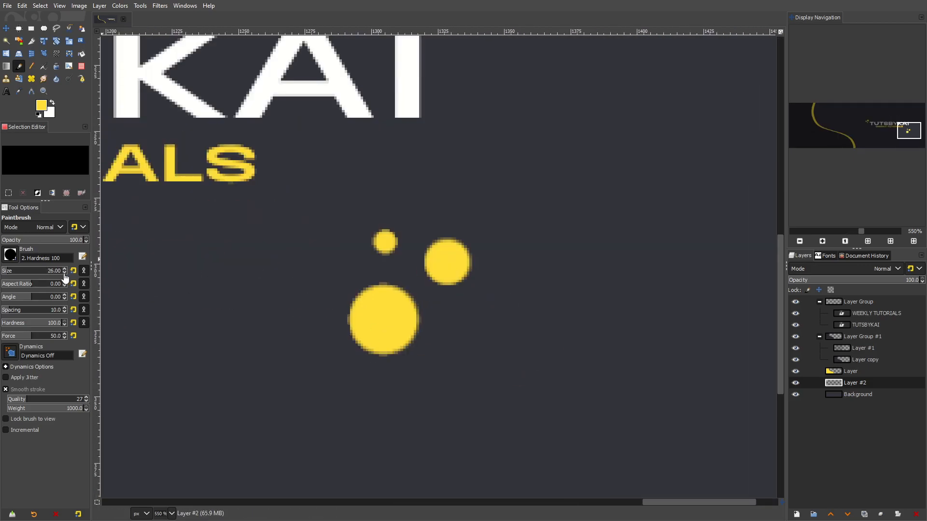
pyautogui.scroll(-4, 64, 273)
pyautogui.click(462, 329)
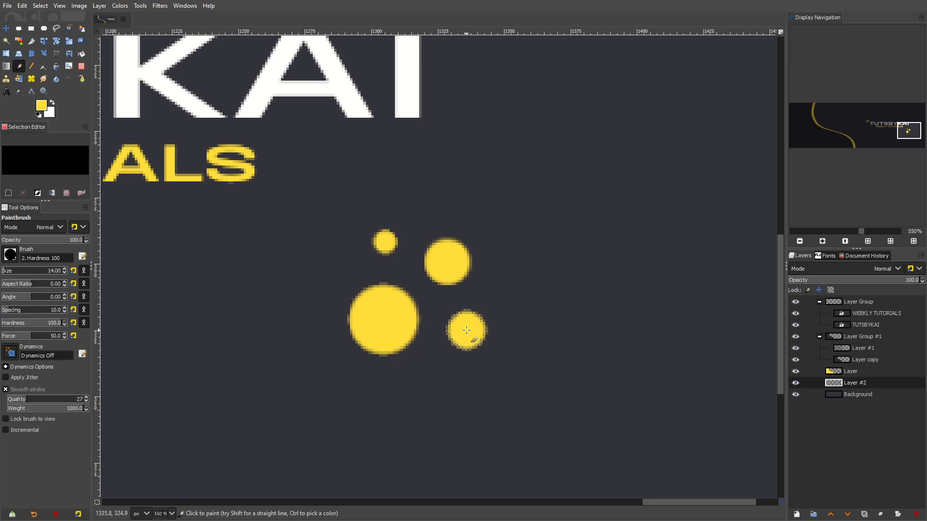
# Step: Move the yellow dots layer about 11 px left and 10 px up
pyautogui.scroll(-6, 585, 348)
pyautogui.scroll(2, 580, 346)
pyautogui.scroll(1, 580, 346)
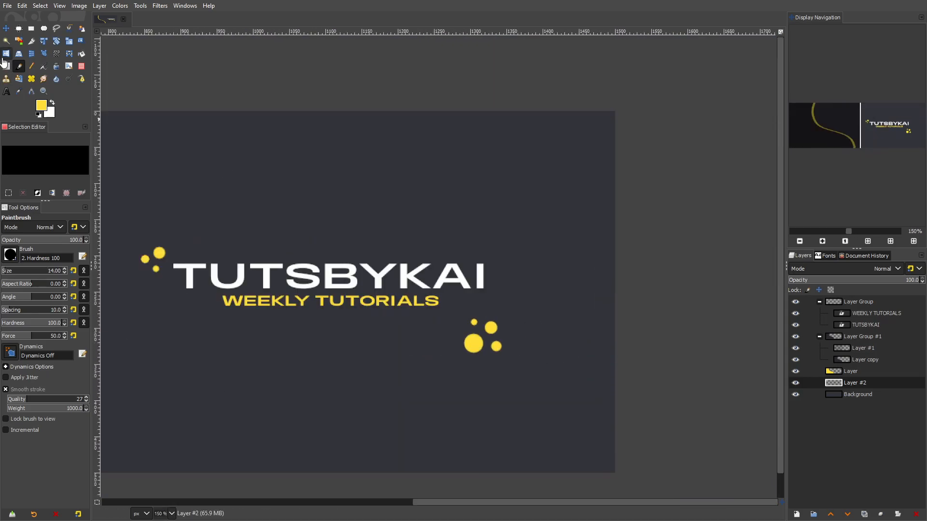
pyautogui.press('m')
pyautogui.moveTo(583, 249); pyautogui.dragTo(579, 245)
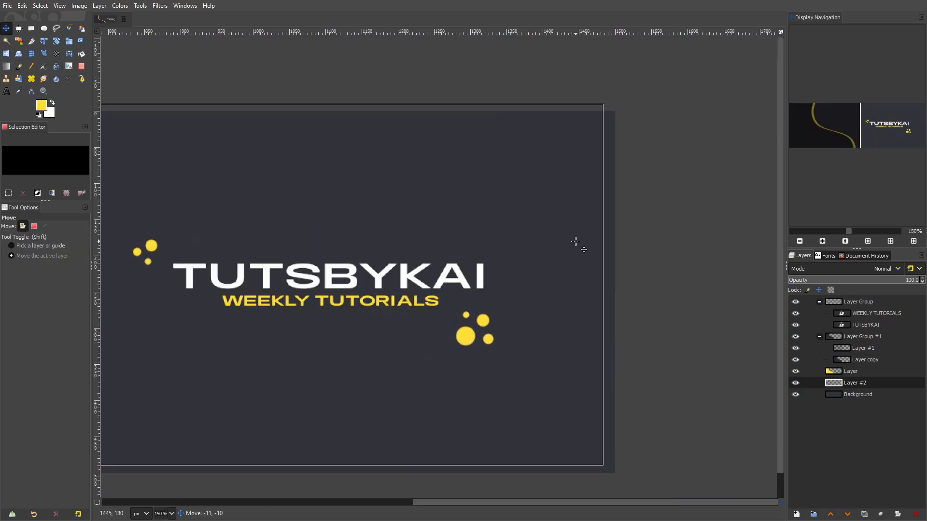
pyautogui.scroll(-5, 577, 248)
pyautogui.scroll(1, 606, 291)
pyautogui.scroll(1, 540, 258)
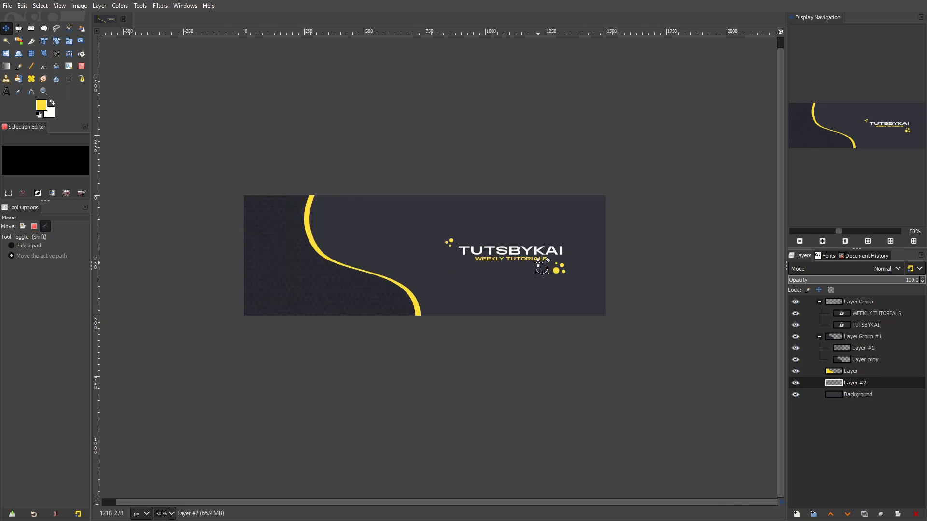
pyautogui.scroll(1, 207, 198)
# Step: Draw a narrow triangular free selection at the banner's upper edge, just right of the yellow curve
pyautogui.click(20, 66)
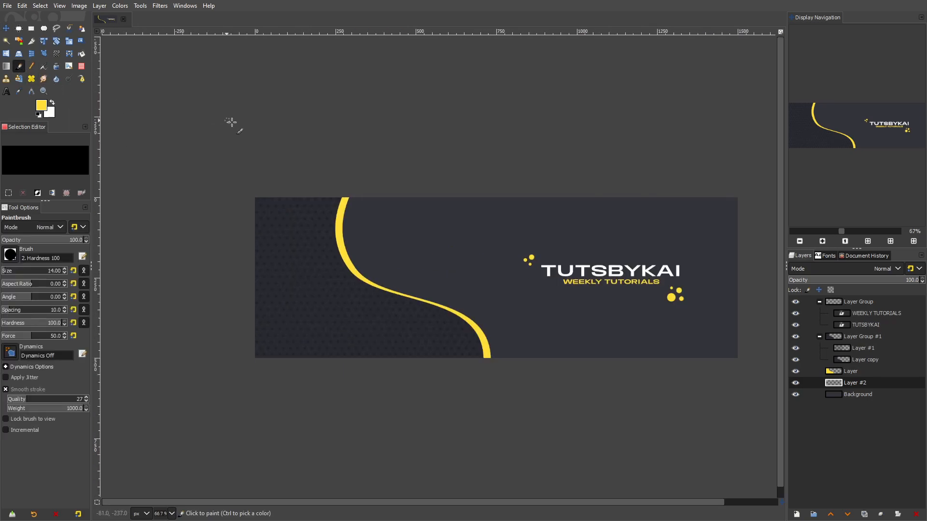
pyautogui.press('f')
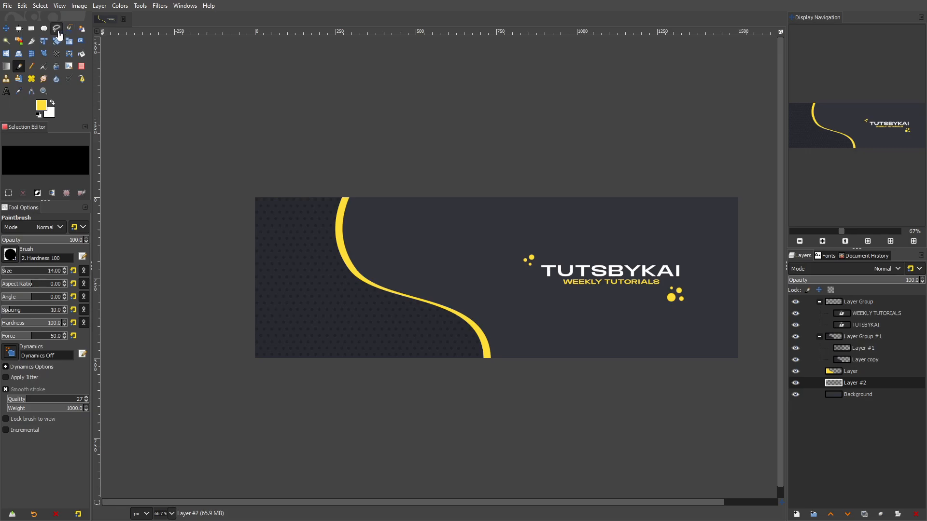
pyautogui.scroll(1, 497, 266)
pyautogui.moveTo(501, 263); pyautogui.dragTo(554, 302)
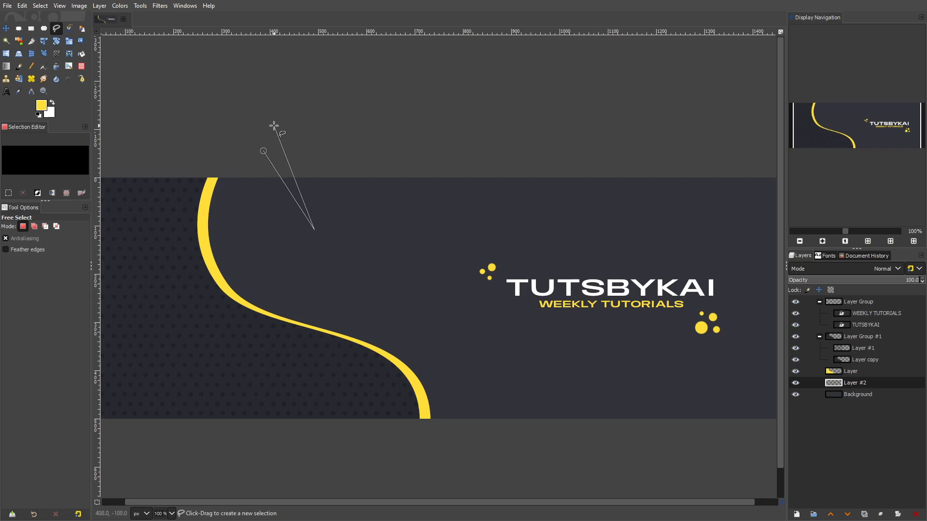
pyautogui.scroll(-1, 549, 228)
pyautogui.moveTo(550, 228); pyautogui.dragTo(517, 218)
# Step: Add a text box reading youtube.com/tutsbykai in the lower right area of the banner, below the title
pyautogui.click(68, 67)
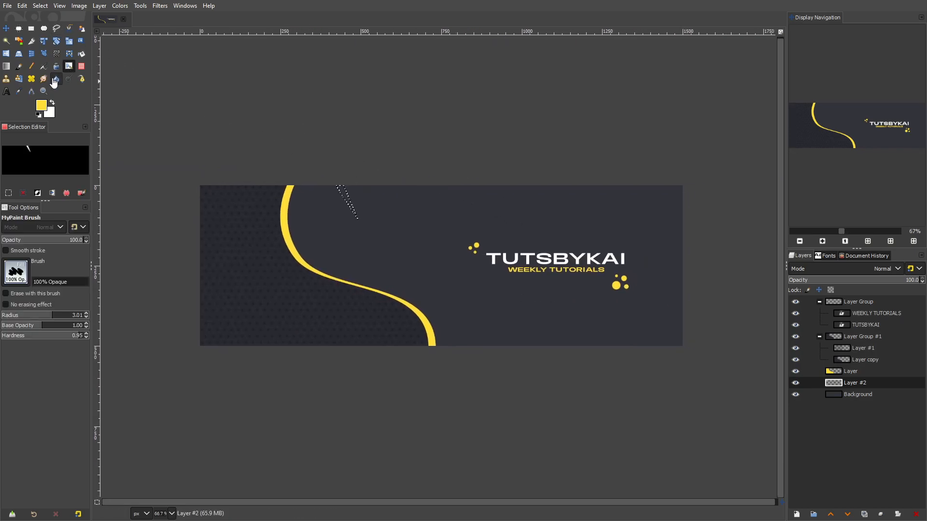
pyautogui.click(5, 94)
pyautogui.scroll(1, 597, 308)
pyautogui.moveTo(598, 308); pyautogui.dragTo(476, 286)
pyautogui.moveTo(282, 294); pyautogui.dragTo(609, 356)
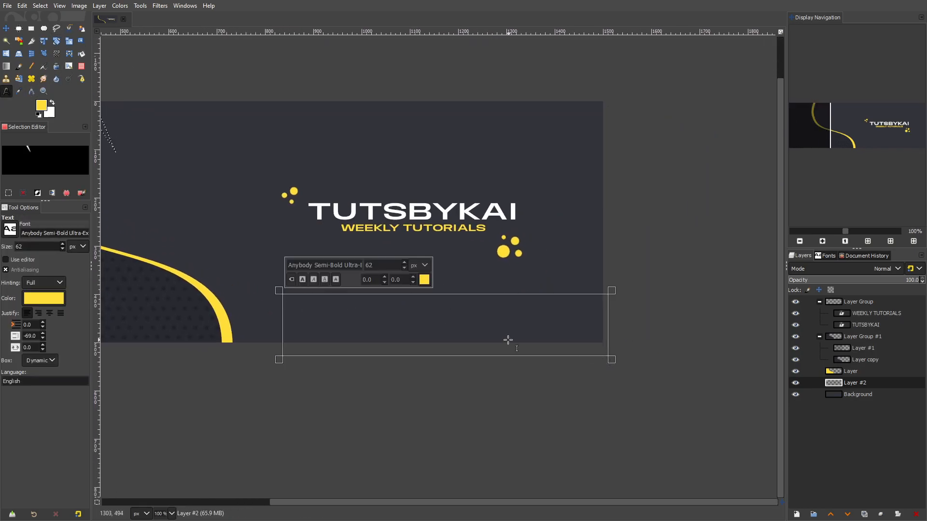
pyautogui.write('youtube')
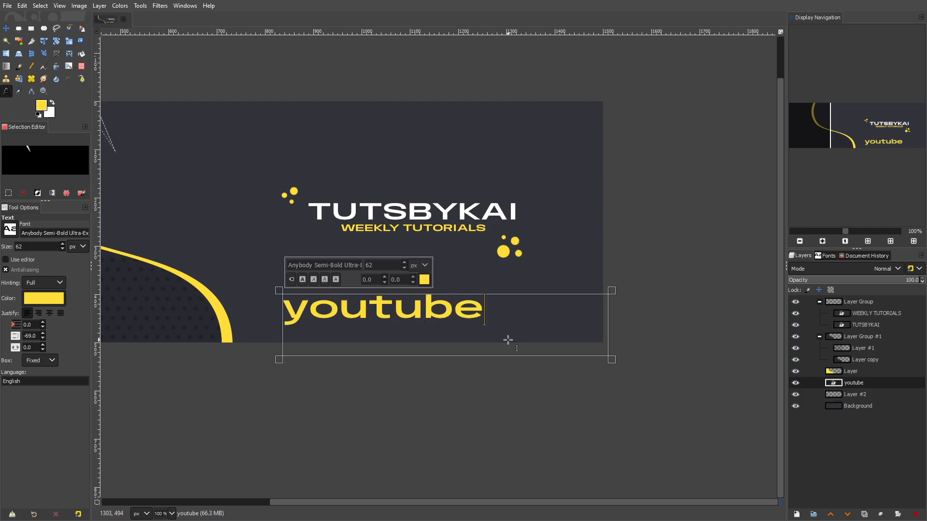
pyautogui.write('.co')
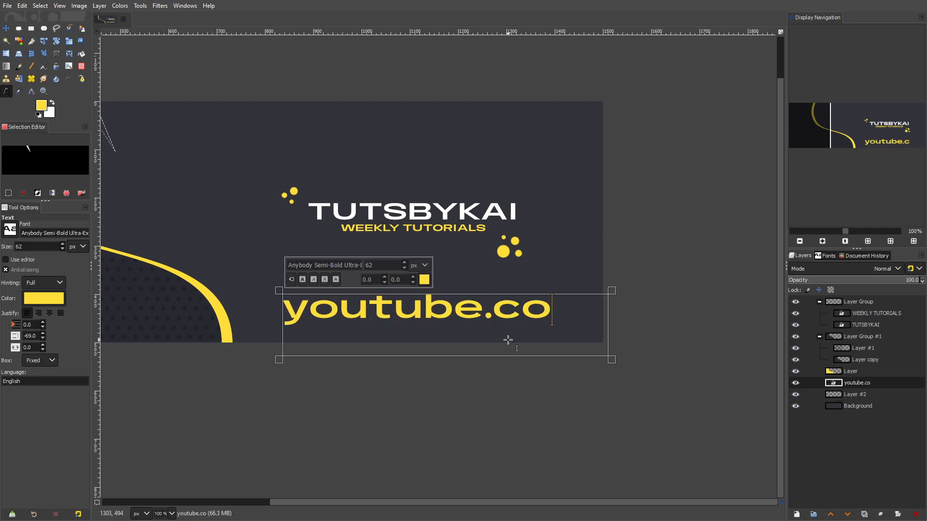
pyautogui.write('m/tuts')
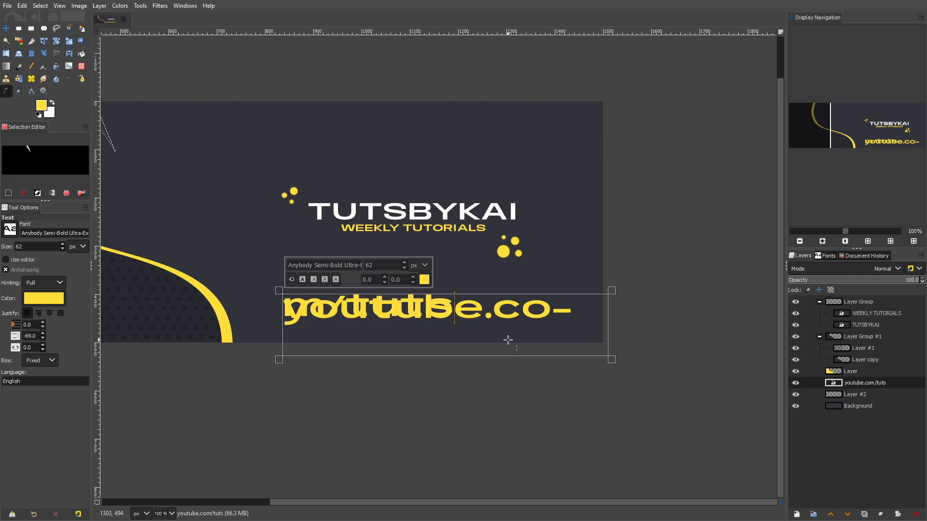
pyautogui.write('by,')
pyautogui.write('kai')
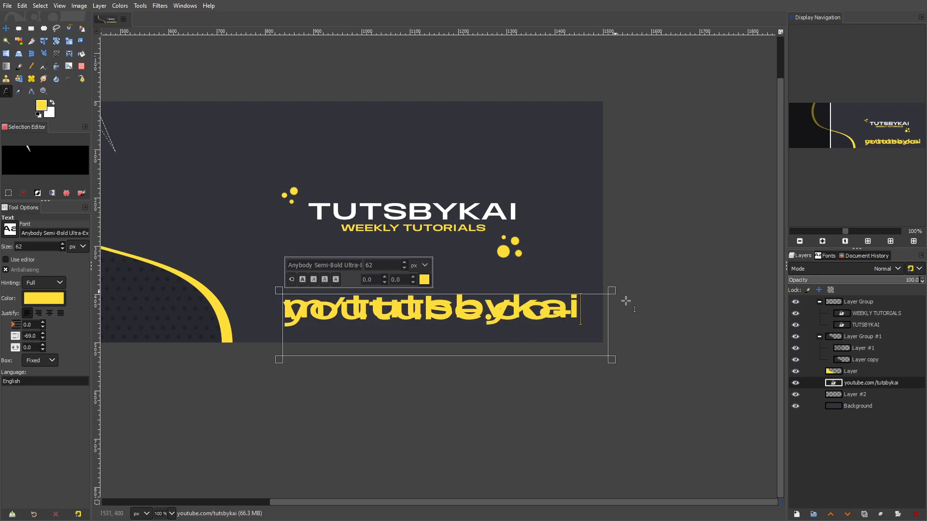
# Step: Set the youtube.com/tutsbykai text to size 10 px and colour it white (ffffff)
pyautogui.hotkey('ctrl', 'z')
pyautogui.tripleClick(516, 301)
pyautogui.write('20')
pyautogui.click(425, 279)
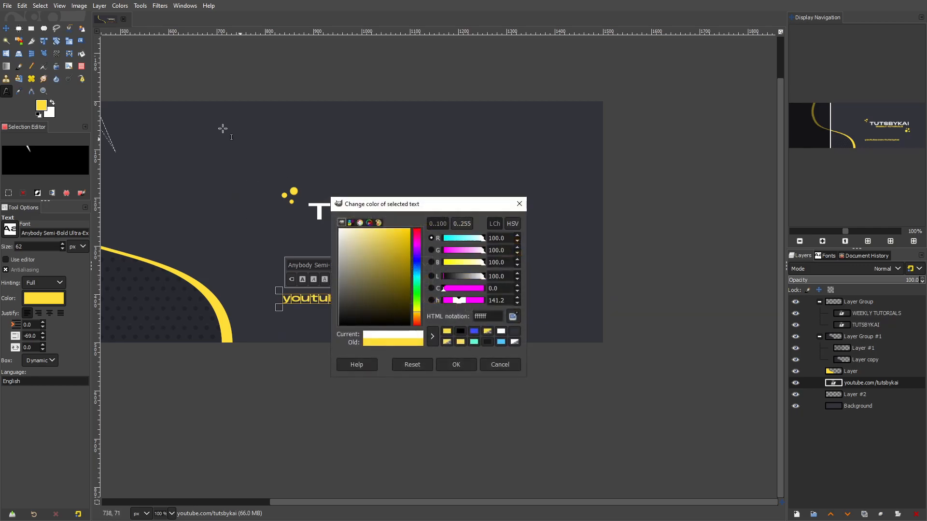
pyautogui.click(447, 365)
pyautogui.write('10')
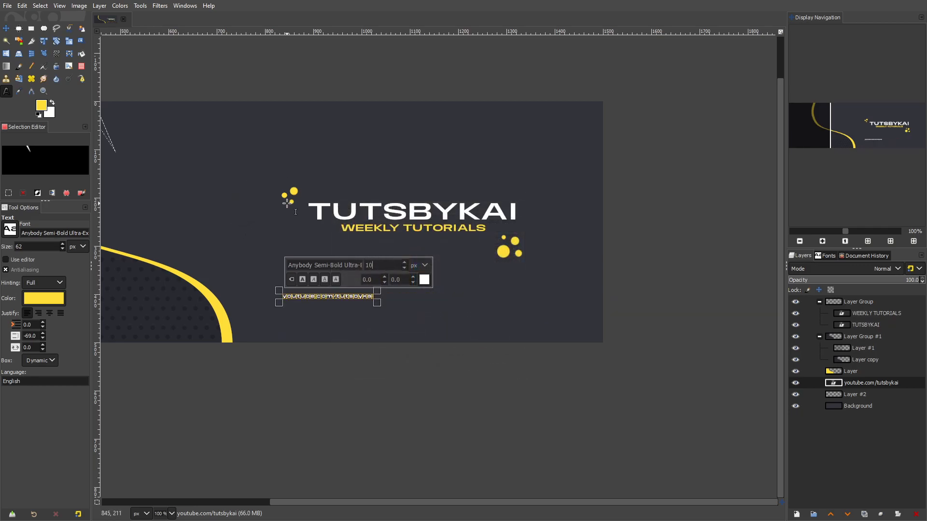
# Step: Move the YouTube address text directly beneath WEEKLY TUTORIALS, centred under it
pyautogui.click(4, 28)
pyautogui.moveTo(355, 295); pyautogui.dragTo(444, 236)
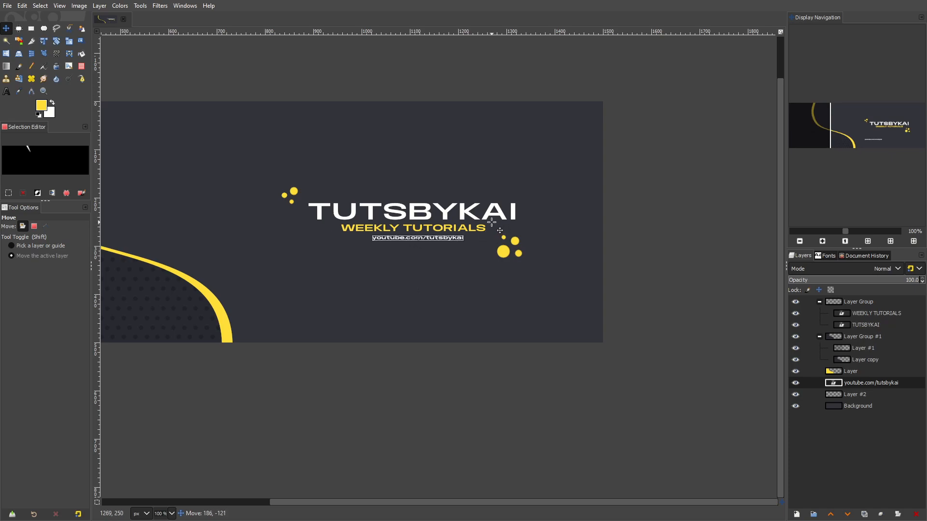
pyautogui.scroll(3, 442, 236)
pyautogui.scroll(-4, 486, 252)
pyautogui.moveTo(488, 257); pyautogui.dragTo(515, 205)
pyautogui.scroll(-1, 542, 253)
pyautogui.scroll(2, 542, 253)
pyautogui.scroll(-2, 517, 321)
pyautogui.scroll(3, 518, 321)
pyautogui.scroll(-1, 503, 208)
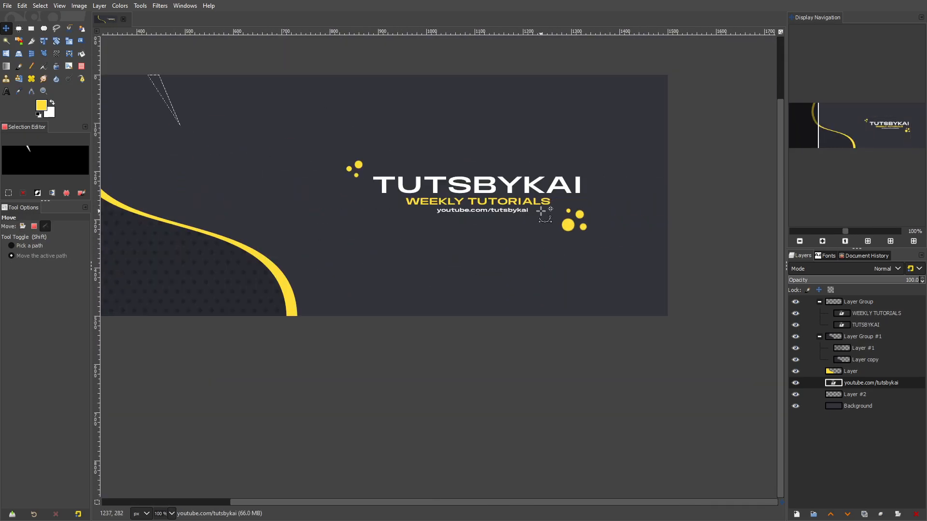
# Step: Set the YouTube address text's letter spacing to 3.0
pyautogui.scroll(3, 541, 211)
pyautogui.click(6, 92)
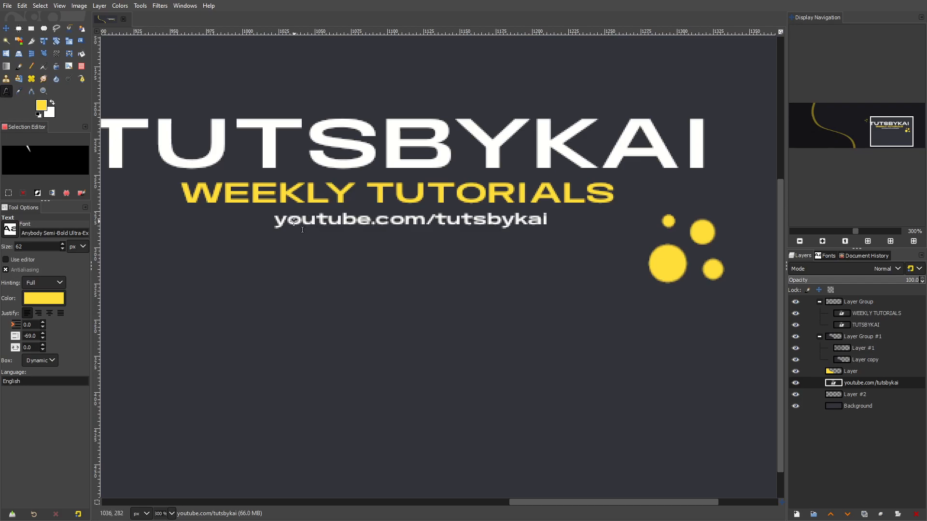
pyautogui.click(288, 221)
pyautogui.moveTo(297, 229); pyautogui.dragTo(578, 222)
pyautogui.click(407, 196)
pyautogui.click(406, 196)
pyautogui.click(407, 196)
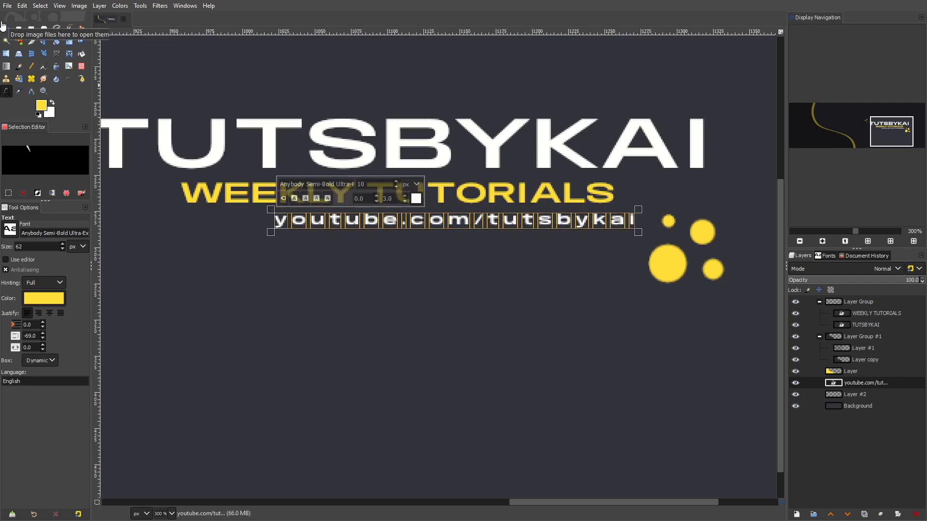
# Step: Shift the widened YouTube address left to centre it under WEEKLY TUTORIALS
pyautogui.click(5, 28)
pyautogui.moveTo(580, 228); pyautogui.dragTo(474, 221)
pyautogui.scroll(-4, 527, 217)
pyautogui.scroll(4, 556, 224)
pyautogui.scroll(3, 500, 227)
pyautogui.scroll(-1, 670, 241)
# Step: Try the YouTube address layer at about 10.3 opacity, and undo this along with its letter spacing
pyautogui.moveTo(907, 280); pyautogui.dragTo(801, 281)
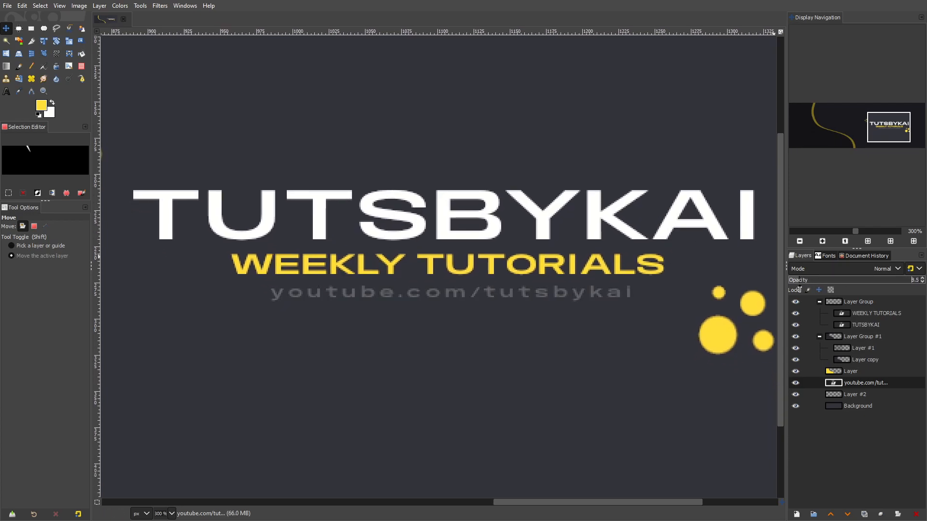
pyautogui.scroll(-5, 599, 260)
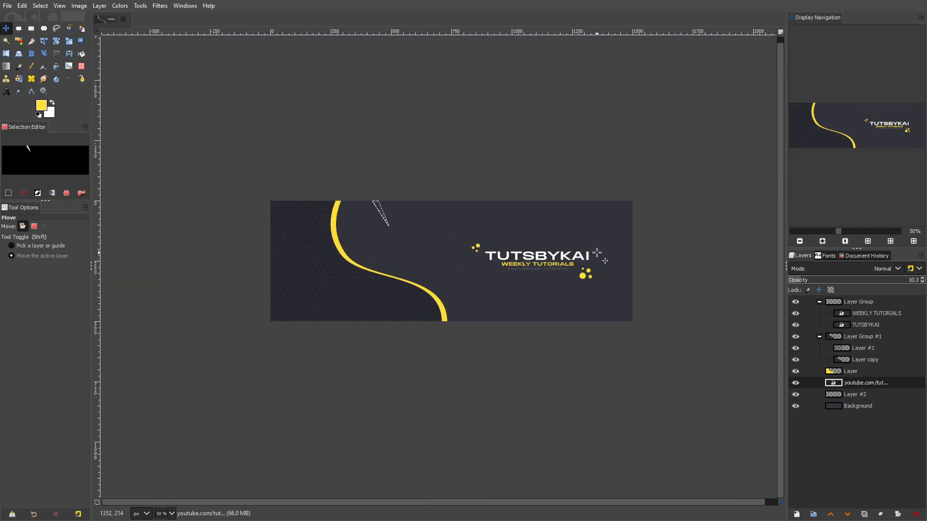
pyautogui.hotkey('ctrl', 'z')
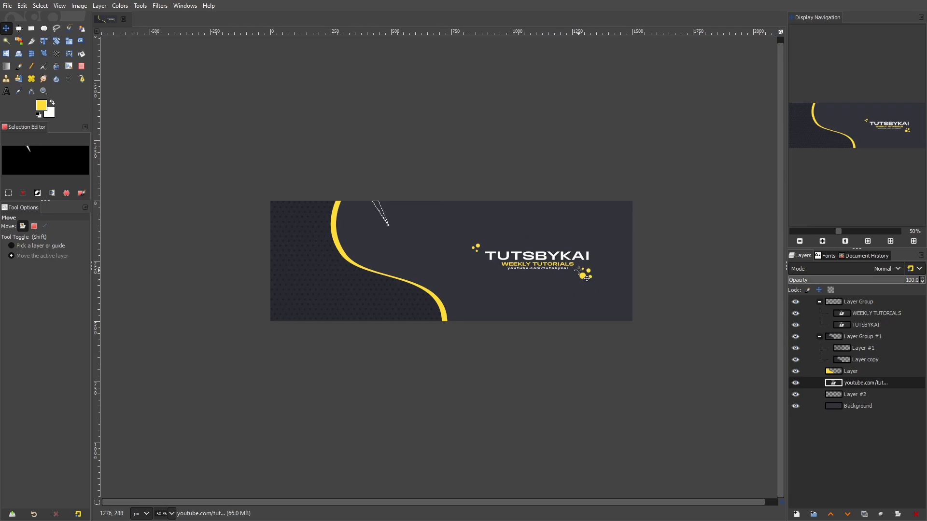
# Step: Lower the YouTube address layer's opacity to 8.8
pyautogui.scroll(5, 583, 277)
pyautogui.moveTo(797, 286); pyautogui.dragTo(801, 286)
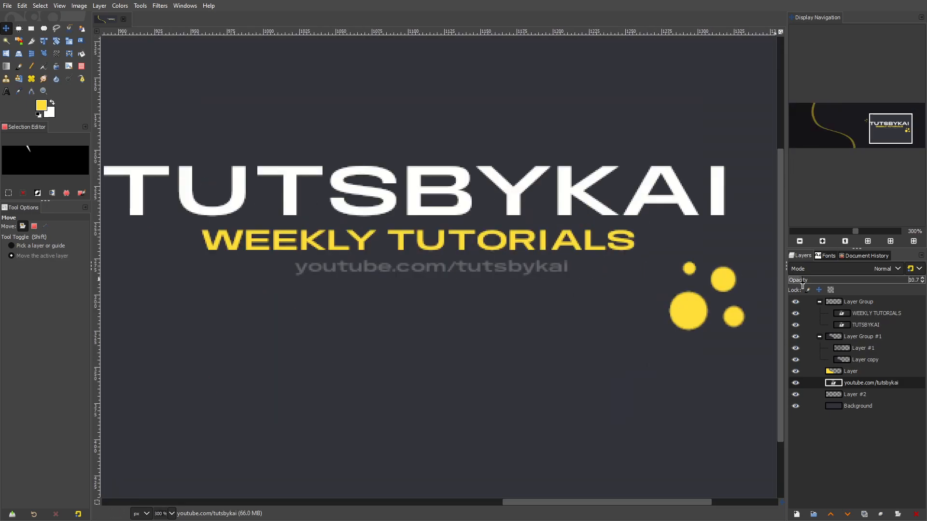
pyautogui.scroll(-6, 531, 257)
pyautogui.scroll(4, 546, 259)
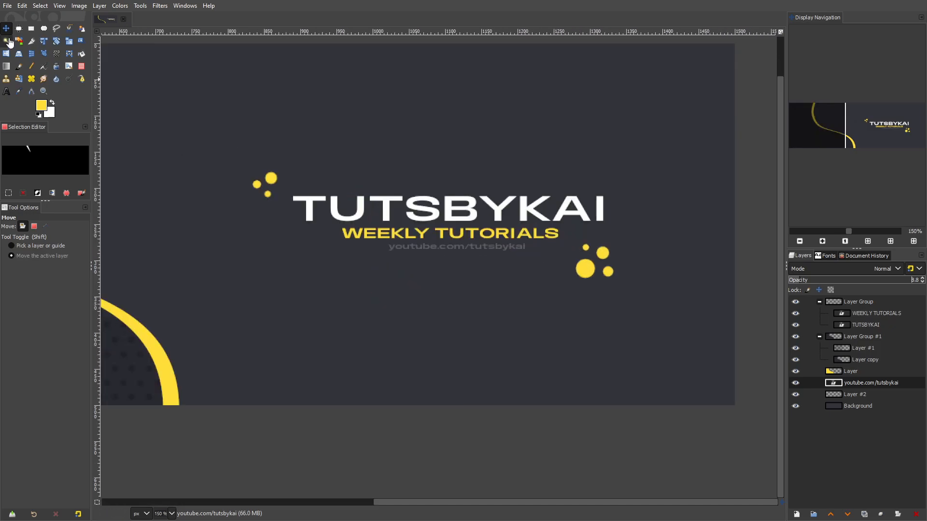
# Step: Move the faint YouTube address into the banner's lower-right corner, with a small margin from both edges
pyautogui.scroll(-2, 202, 161)
pyautogui.moveTo(599, 254); pyautogui.dragTo(683, 173)
pyautogui.hotkey('ctrl', 'z')
pyautogui.scroll(5, 690, 280)
pyautogui.scroll(-4, 676, 262)
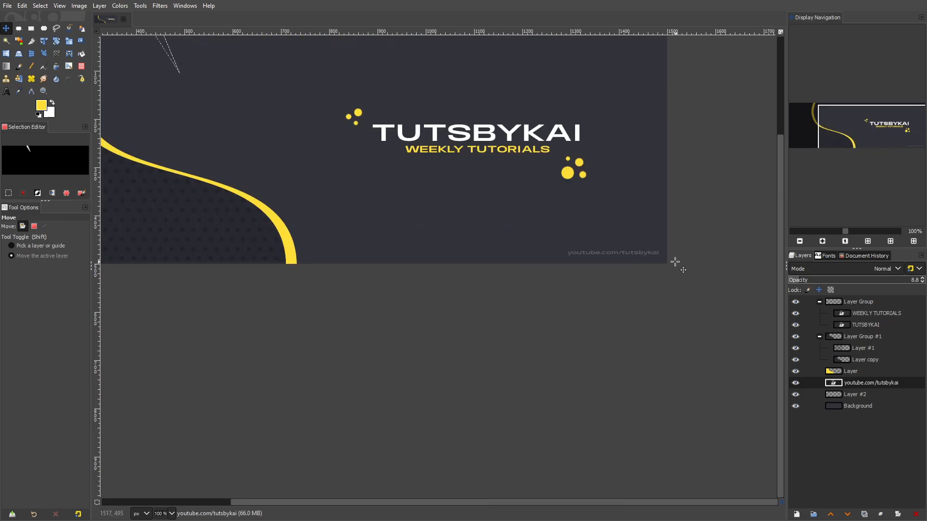
pyautogui.scroll(2, 676, 262)
pyautogui.scroll(-3, 724, 242)
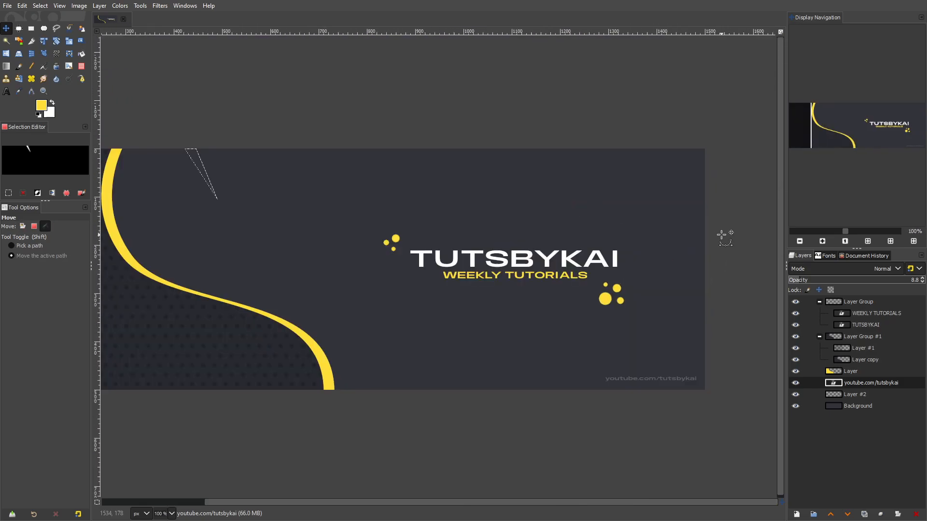
pyautogui.scroll(3, 683, 377)
pyautogui.scroll(-3, 676, 347)
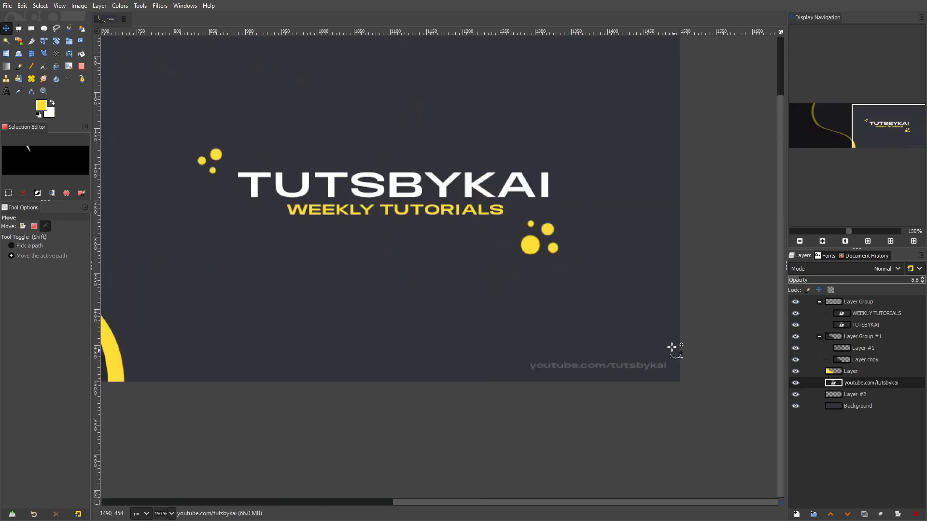
pyautogui.moveTo(683, 297); pyautogui.dragTo(691, 292)
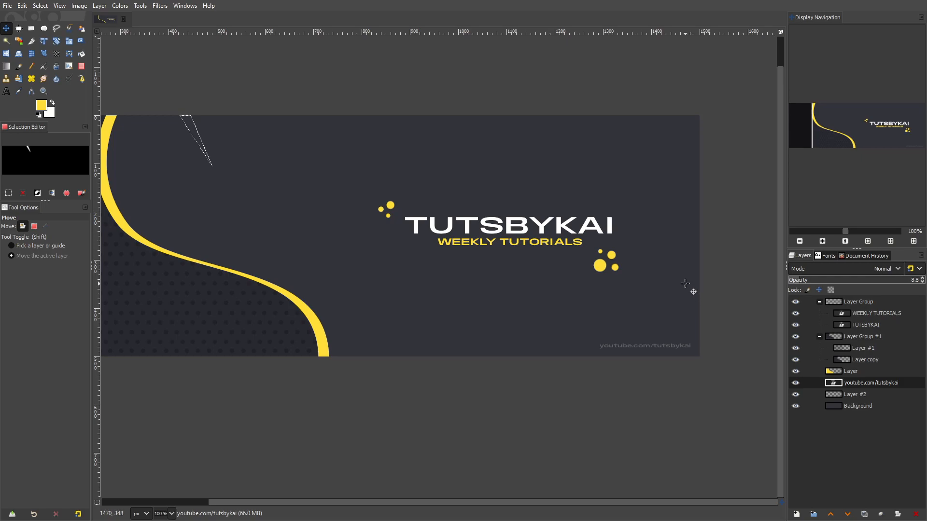
# Step: Clear the triangular selection at the banner's upper edge
pyautogui.scroll(1, 686, 284)
pyautogui.moveTo(580, 252); pyautogui.dragTo(621, 232)
pyautogui.click(40, 5)
pyautogui.click(53, 27)
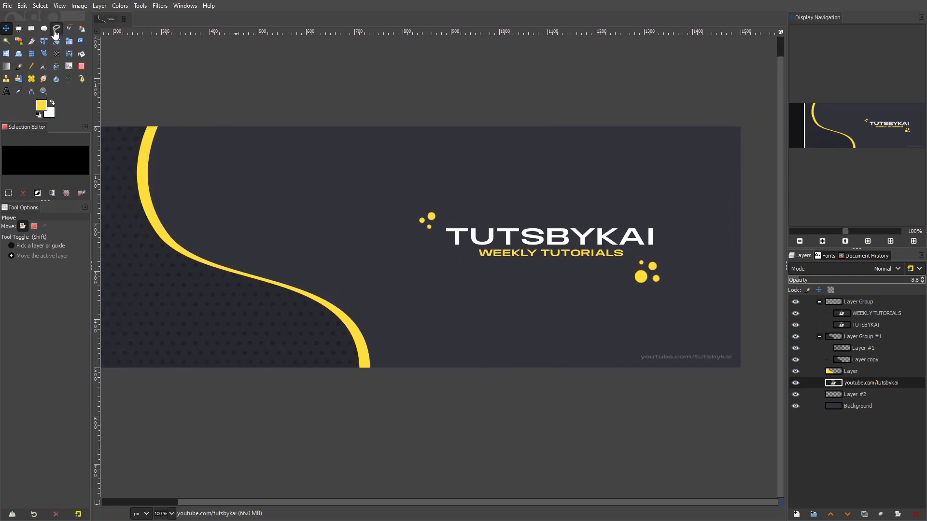
# Step: Create a new transparent layer and place it directly above the Background layer
pyautogui.click(797, 514)
pyautogui.scroll(-2, 543, 411)
pyautogui.click(846, 487)
pyautogui.scroll(-2, 501, 392)
pyautogui.scroll(4, 487, 388)
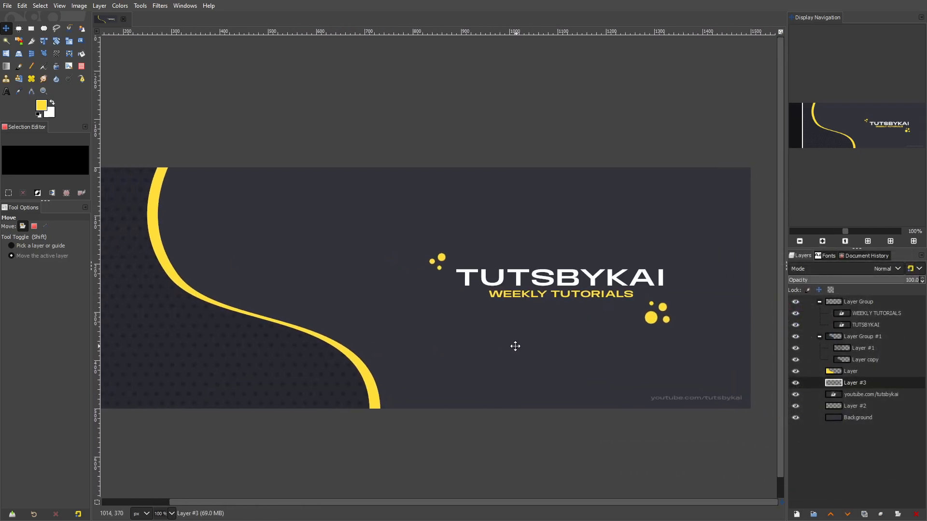
pyautogui.scroll(-1, 519, 311)
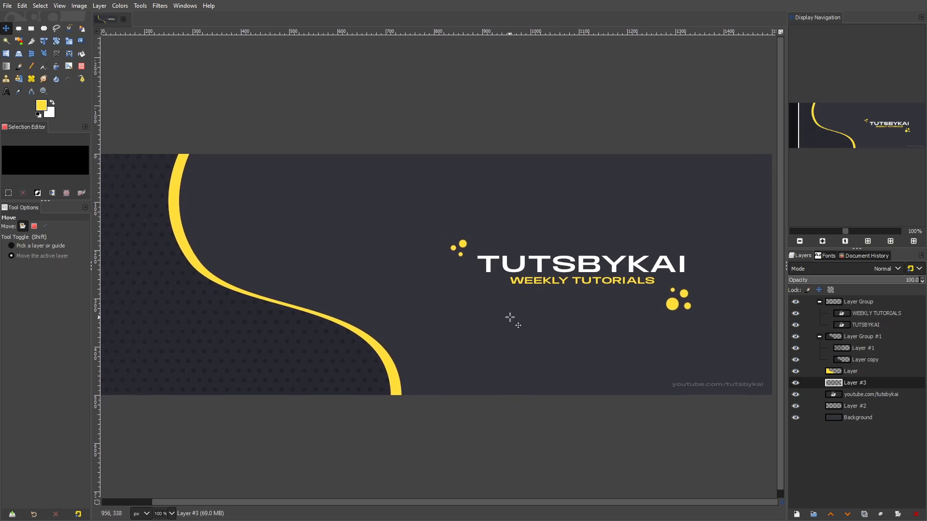
pyautogui.moveTo(861, 387); pyautogui.dragTo(859, 412)
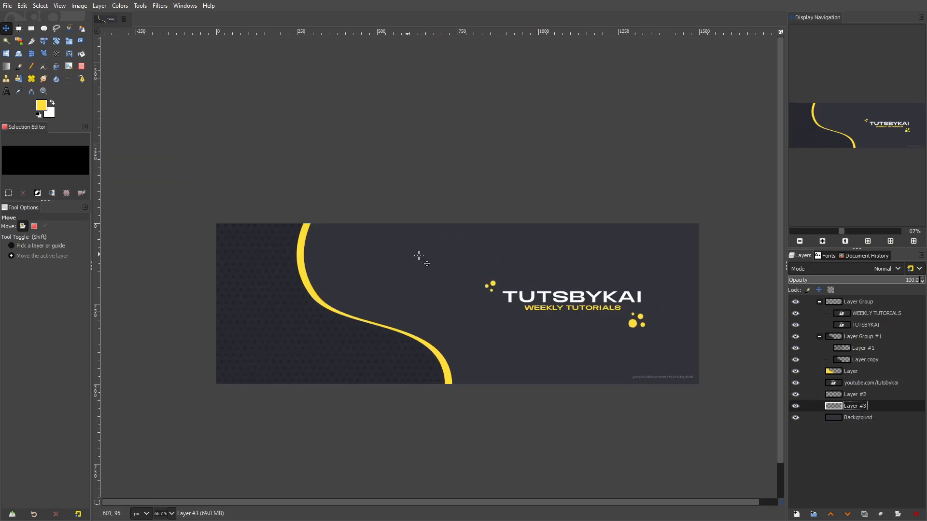
pyautogui.moveTo(397, 252); pyautogui.dragTo(366, 241)
pyautogui.click(795, 418)
pyautogui.click(795, 418)
pyautogui.click(796, 418)
pyautogui.click(795, 418)
pyautogui.click(795, 418)
pyautogui.click(795, 418)
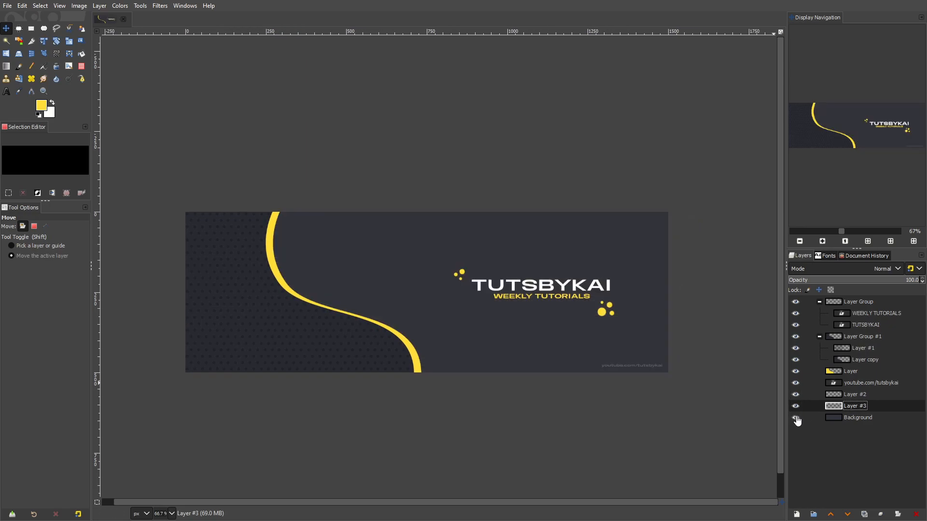
# Step: Fill the new layer with a white-to-black radial gradient running from the TUTSBYKAI title to the yellow curve
pyautogui.click(51, 103)
pyautogui.click(6, 66)
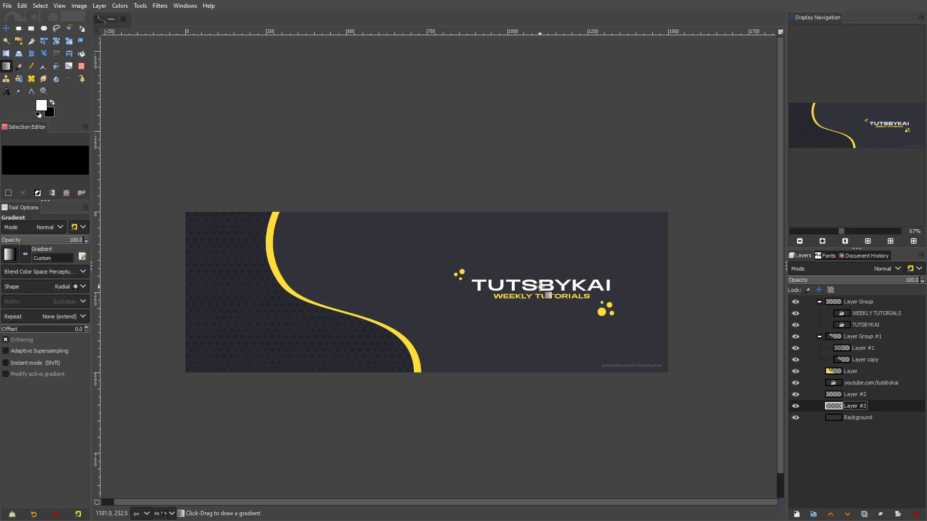
pyautogui.moveTo(538, 290); pyautogui.dragTo(289, 281)
pyautogui.press('Return')
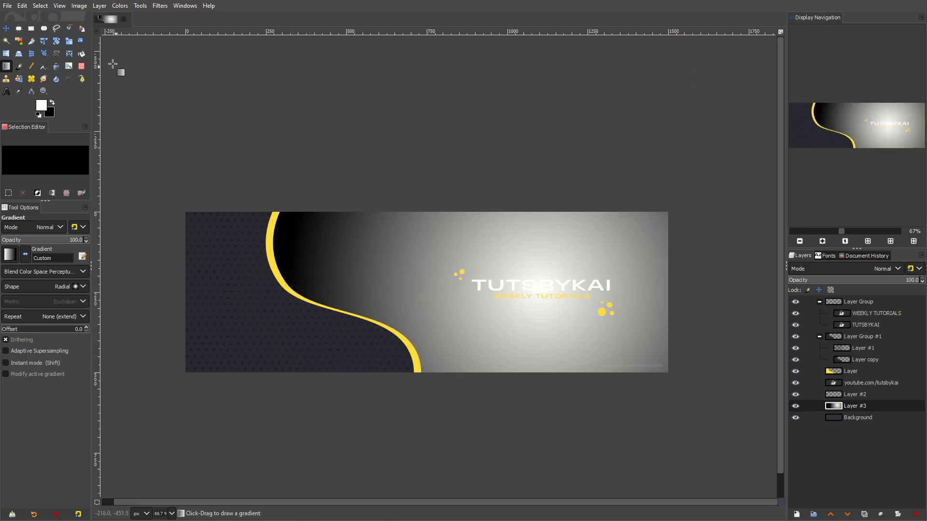
# Step: Apply a Gaussian Blur of 224.85 in X and Y to the gradient layer
pyautogui.click(154, 7)
pyautogui.moveTo(188, 71)
pyautogui.click(289, 83)
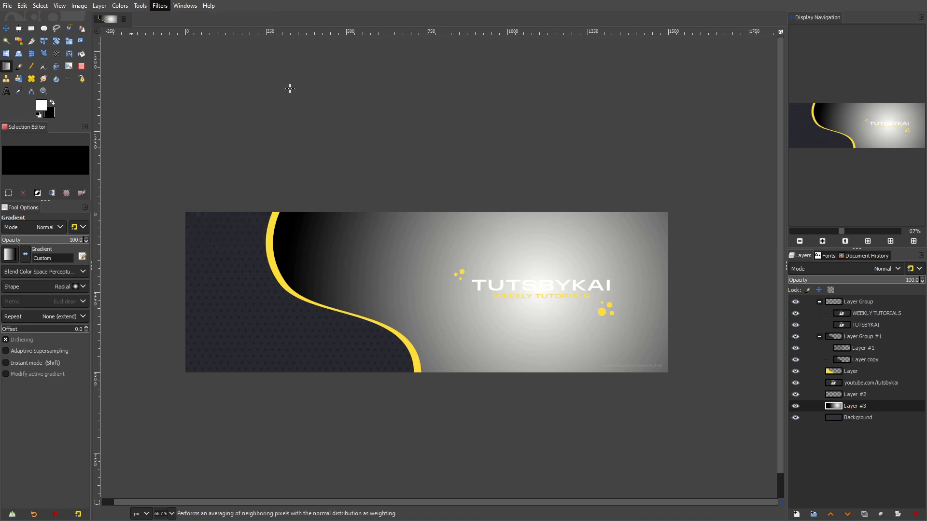
pyautogui.moveTo(159, 162); pyautogui.dragTo(314, 173)
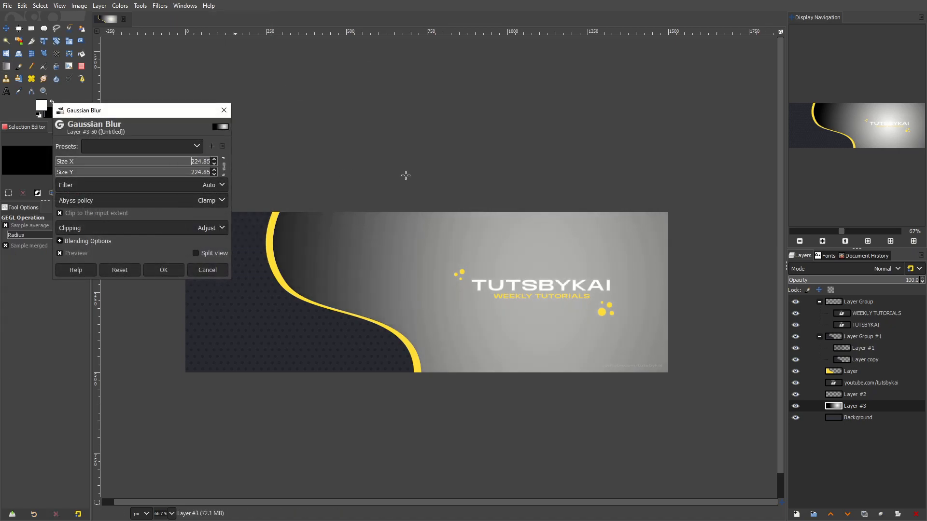
pyautogui.click(164, 270)
# Step: Set the gradient layer's blend mode to Overlay and its opacity to 23.9
pyautogui.click(844, 270)
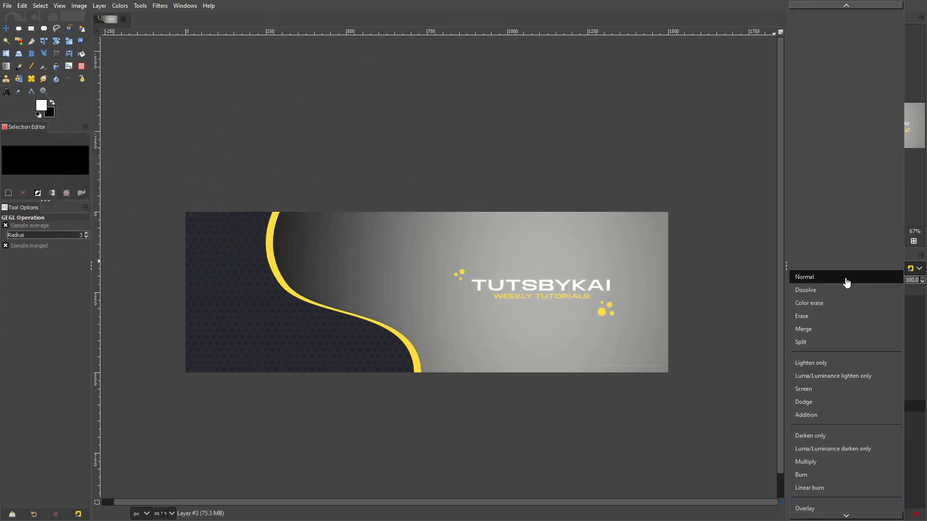
pyautogui.click(825, 507)
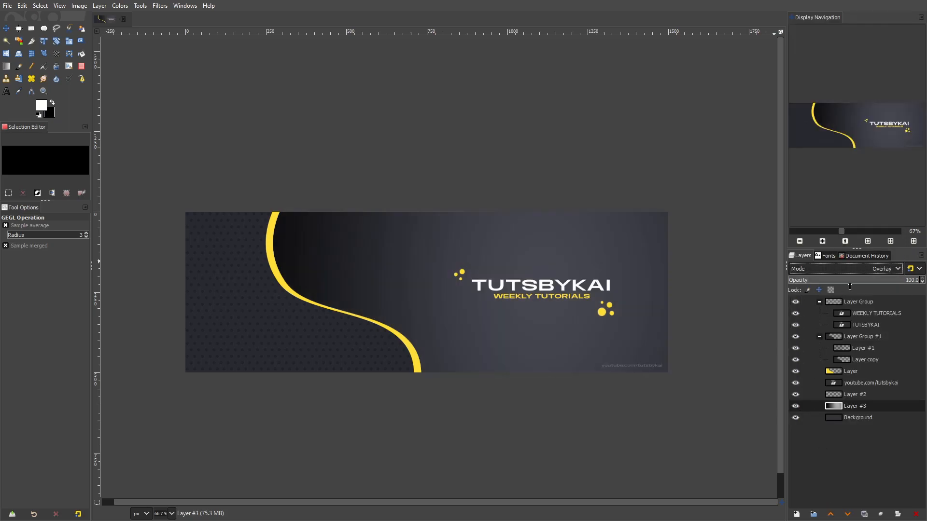
pyautogui.moveTo(851, 284); pyautogui.dragTo(819, 283)
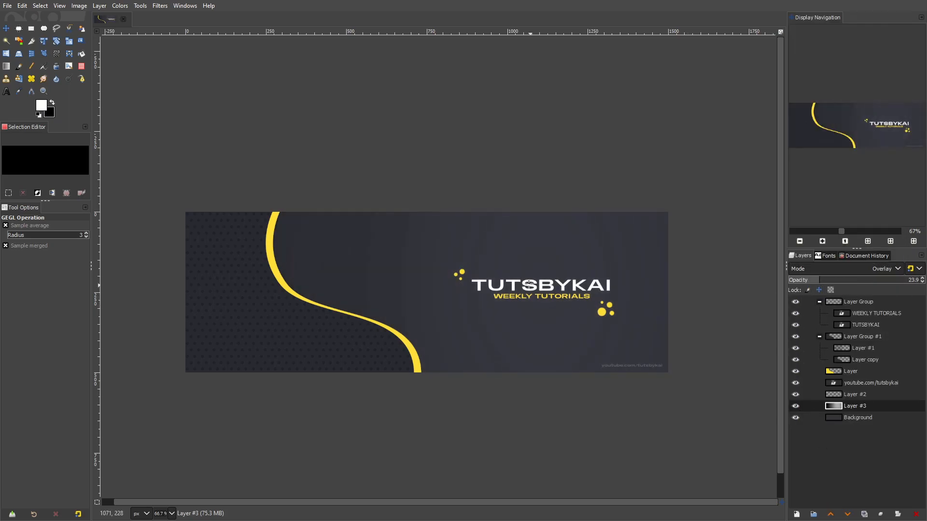
pyautogui.scroll(4, 529, 285)
pyautogui.scroll(-2, 507, 197)
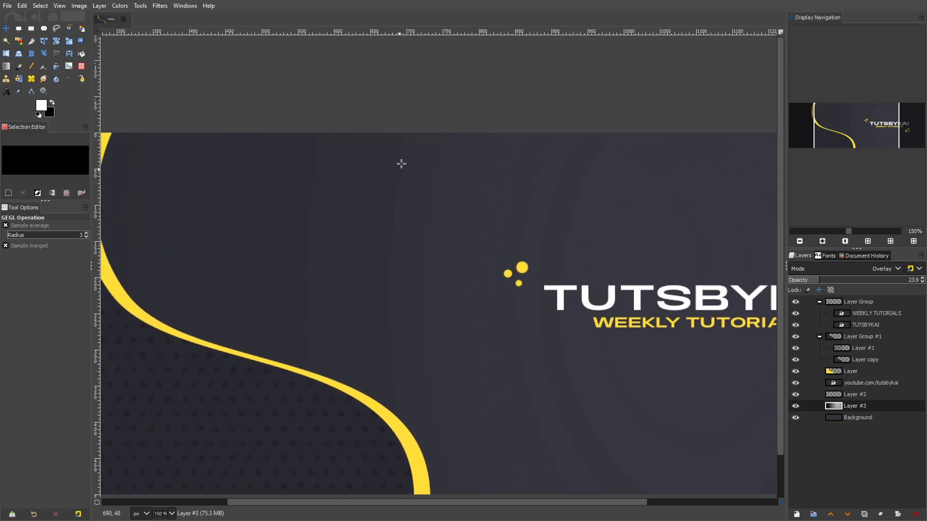
pyautogui.scroll(-4, 299, 147)
pyautogui.scroll(1, 232, 155)
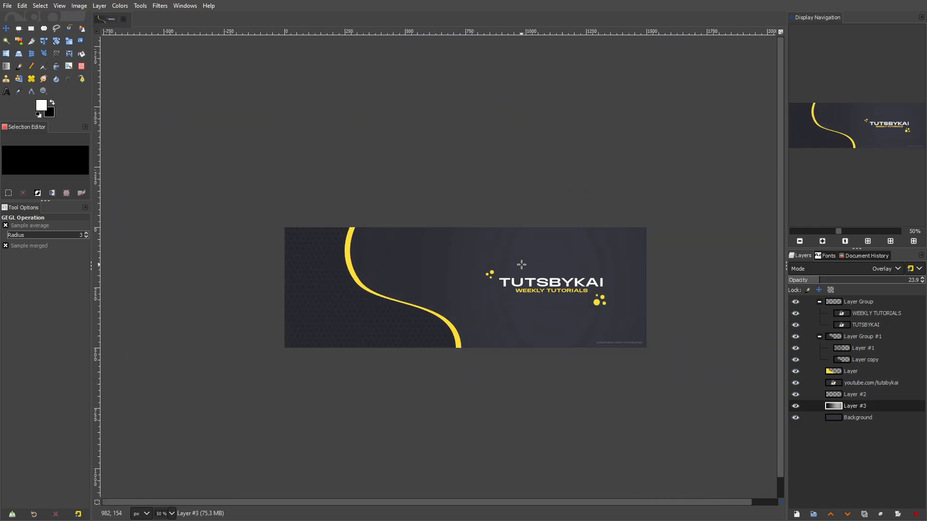
# Step: Set up the Smudge tool with the 2. Hardness 025 brush at size 568
pyautogui.click(18, 69)
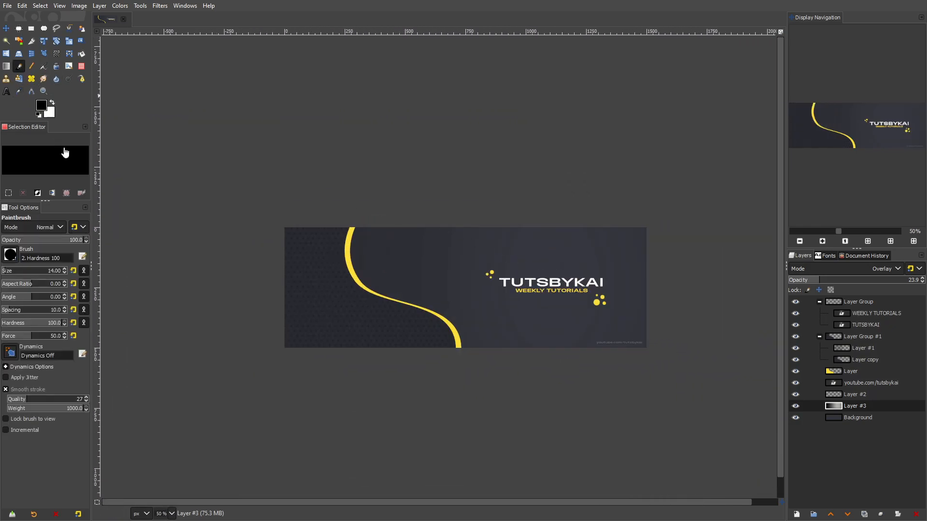
pyautogui.scroll(2, 299, 162)
pyautogui.click(44, 79)
pyautogui.scroll(-2, 320, 246)
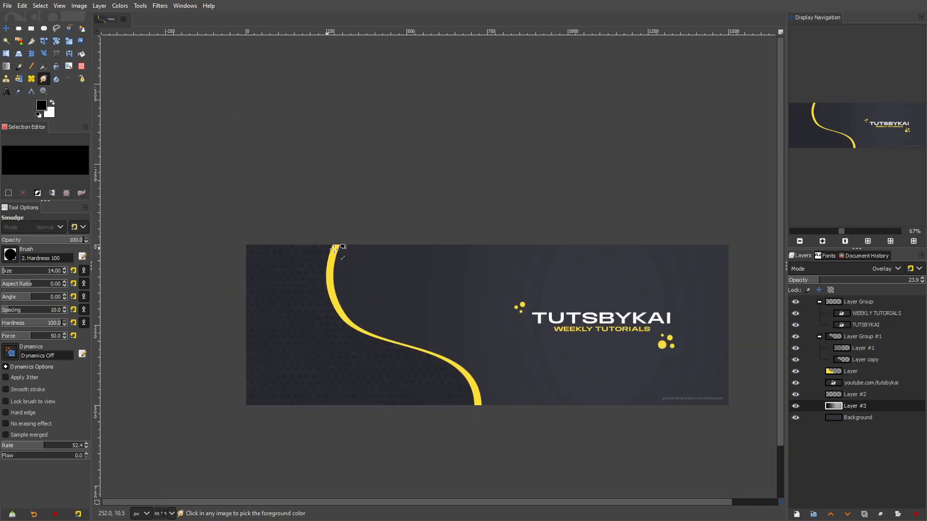
pyautogui.click(10, 256)
pyautogui.click(14, 280)
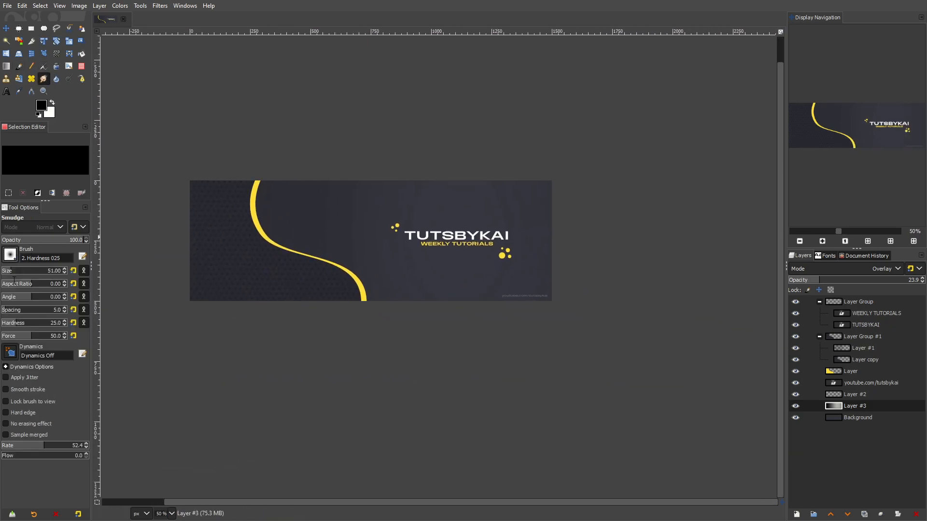
pyautogui.scroll(1, 399, 184)
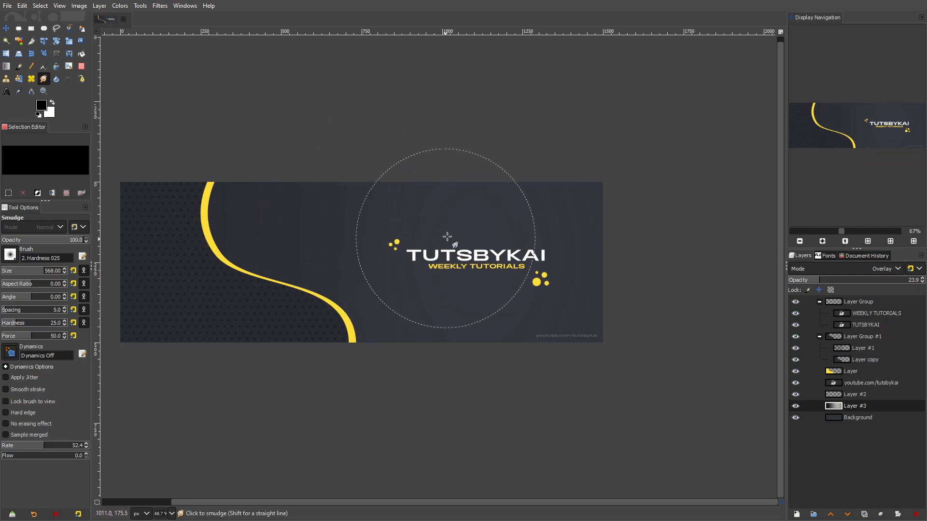
# Step: Smudge the gradient layer across the area between the yellow curve and the TUTSBYKAI title to soften the banding
pyautogui.moveTo(519, 229)
pyautogui.mouseDown()
pyautogui.moveTo(554, 285)
pyautogui.moveTo(539, 326)
pyautogui.moveTo(478, 339)
pyautogui.moveTo(445, 280)
pyautogui.moveTo(351, 294)
pyautogui.moveTo(374, 240)
pyautogui.moveTo(327, 218)
pyautogui.moveTo(475, 328)
pyautogui.moveTo(422, 284)
pyautogui.moveTo(570, 286)
pyautogui.moveTo(561, 253)
pyautogui.moveTo(438, 295)
pyautogui.moveTo(332, 218)
pyautogui.mouseUp()
pyautogui.scroll(2, 369, 256)
pyautogui.scroll(-2, 372, 283)
pyautogui.moveTo(391, 277); pyautogui.dragTo(432, 247)
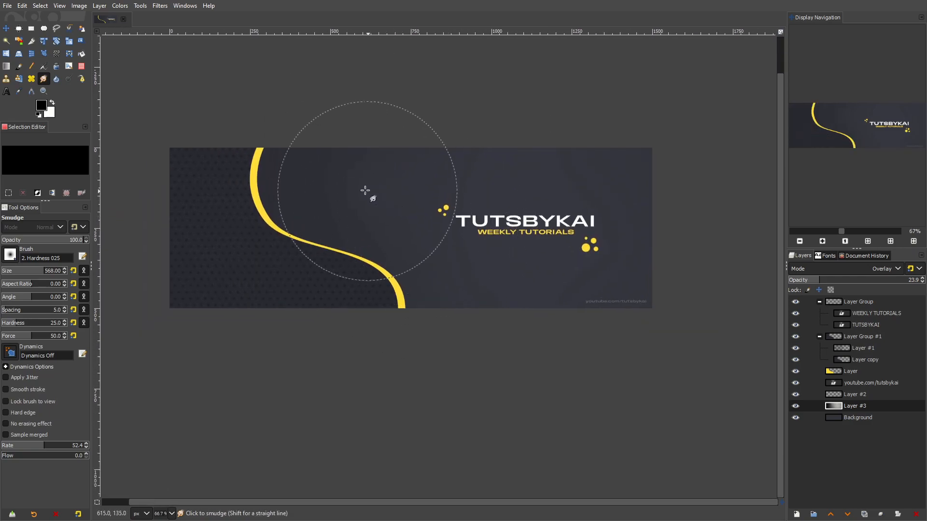
pyautogui.moveTo(309, 188)
pyautogui.mouseDown()
pyautogui.moveTo(280, 183)
pyautogui.moveTo(361, 278)
pyautogui.moveTo(439, 301)
pyautogui.moveTo(421, 270)
pyautogui.moveTo(418, 299)
pyautogui.moveTo(456, 311)
pyautogui.moveTo(640, 277)
pyautogui.moveTo(635, 317)
pyautogui.moveTo(660, 226)
pyautogui.moveTo(606, 135)
pyautogui.moveTo(478, 126)
pyautogui.mouseUp()
pyautogui.scroll(2, 359, 191)
pyautogui.scroll(3, 386, 173)
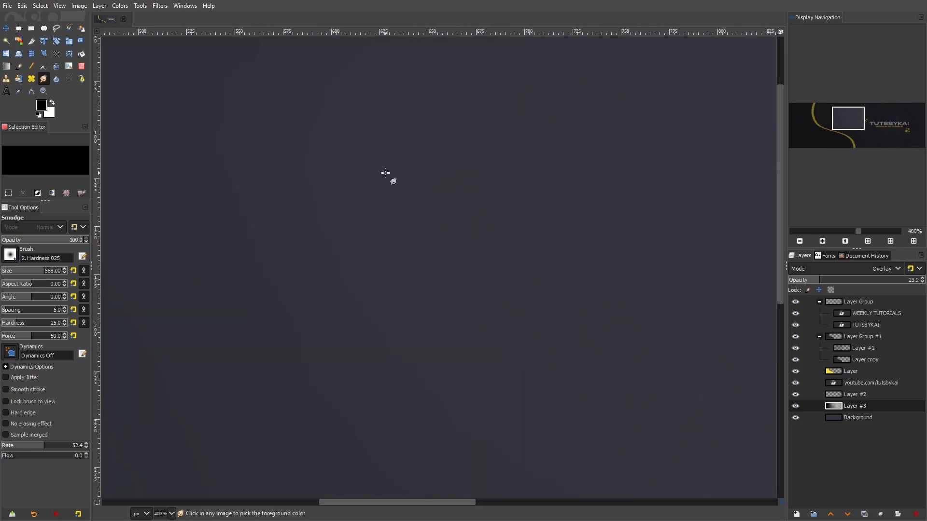
pyautogui.moveTo(387, 174); pyautogui.dragTo(602, 233)
pyautogui.scroll(-4, 534, 231)
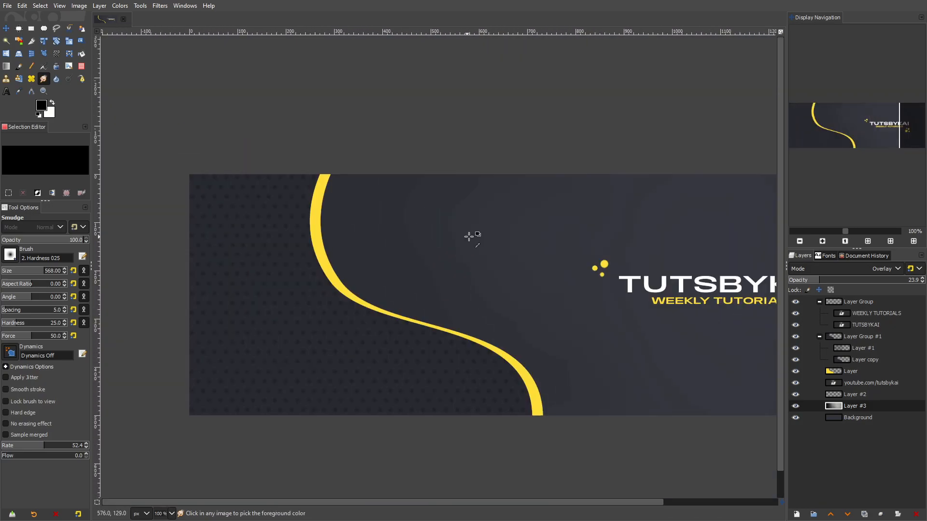
pyautogui.moveTo(575, 283); pyautogui.dragTo(518, 262)
# Step: Create a new transparent layer above the gradient layer and paint soft black shading beside the yellow curve with a 655 px brush
pyautogui.click(796, 515)
pyautogui.press('Return')
pyautogui.click(19, 66)
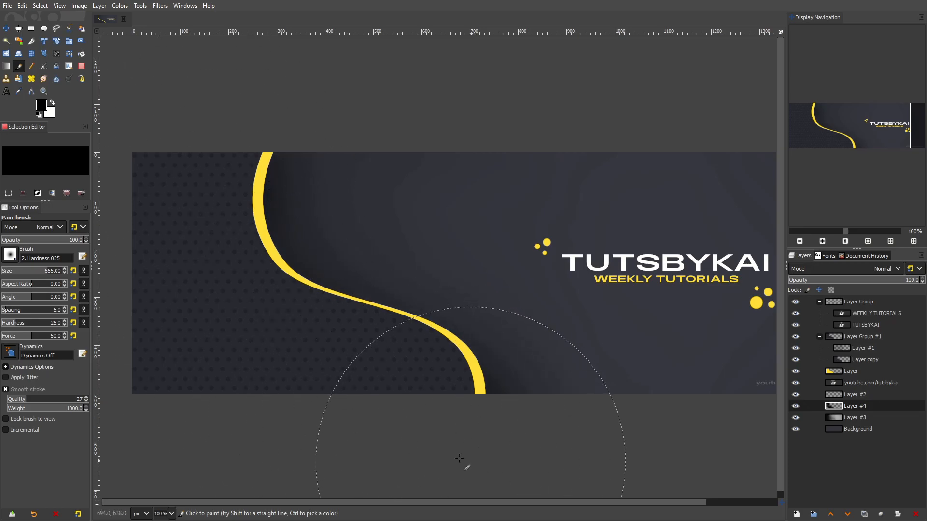
pyautogui.press('-')
# Step: Lower the opacity of the black shading layer beside the yellow curve
pyautogui.click(873, 283)
pyautogui.moveTo(865, 283); pyautogui.dragTo(862, 283)
pyautogui.scroll(-1, 427, 338)
pyautogui.scroll(2, 381, 353)
pyautogui.moveTo(389, 342); pyautogui.dragTo(474, 313)
# Step: Add a new transparent layer above Layer #1 in Layer Group #1 and paint soft black shading around the dotted area's outer edges
pyautogui.click(801, 336)
pyautogui.click(801, 337)
pyautogui.click(862, 348)
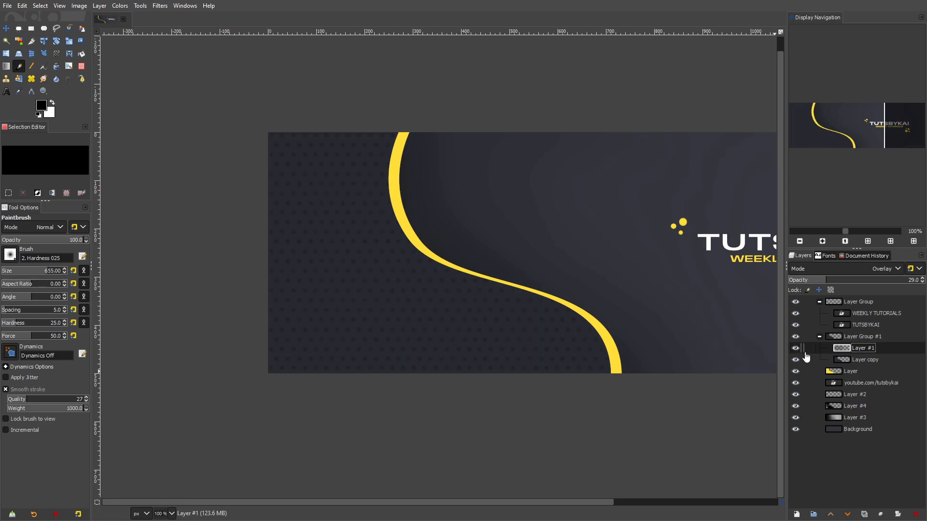
pyautogui.click(796, 514)
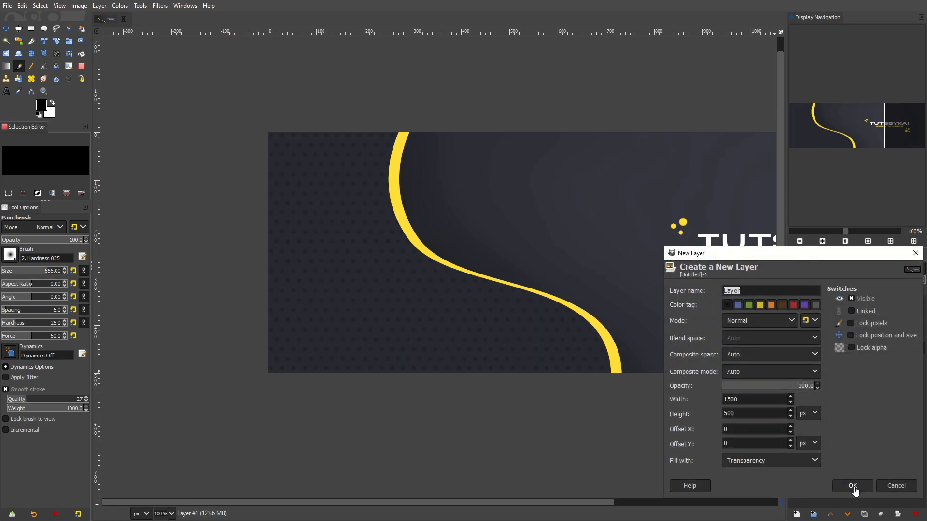
pyautogui.click(852, 486)
pyautogui.scroll(2, 446, 97)
pyautogui.hscroll(-2, 445, 97)
pyautogui.moveTo(446, 97)
pyautogui.mouseDown()
pyautogui.moveTo(357, 83)
pyautogui.moveTo(261, 107)
pyautogui.moveTo(227, 169)
pyautogui.moveTo(248, 436)
pyautogui.moveTo(440, 514)
pyautogui.mouseUp()
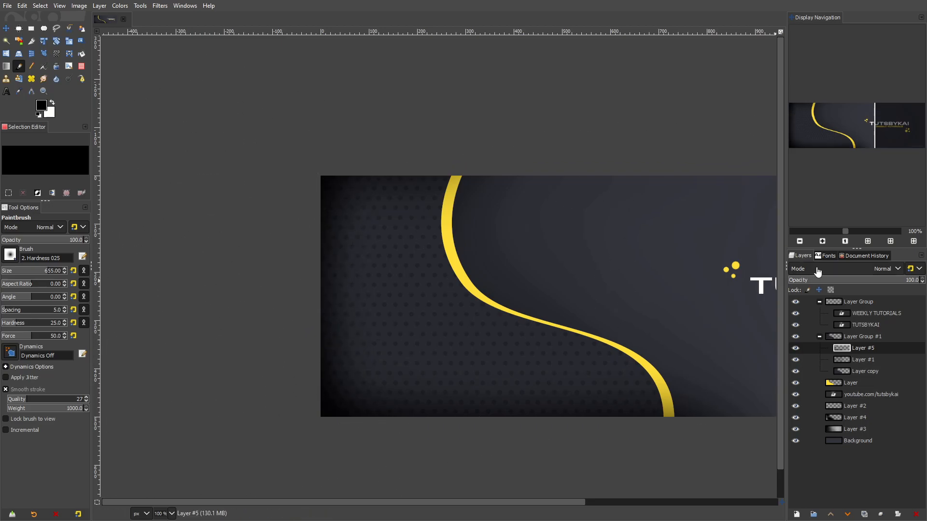
# Step: Set the edge shading layer's blend mode to Hard light and its opacity to 34.9
pyautogui.click(886, 268)
pyautogui.click(819, 439)
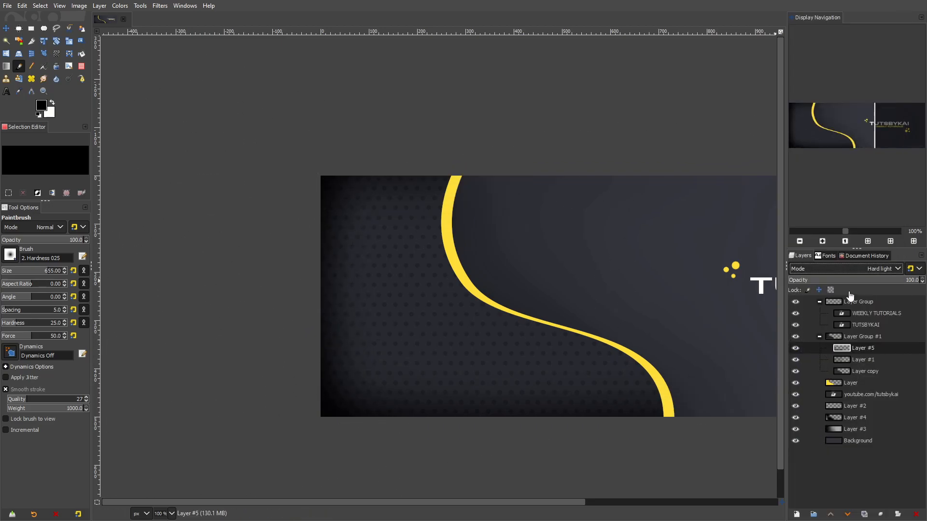
pyautogui.moveTo(820, 285); pyautogui.dragTo(836, 285)
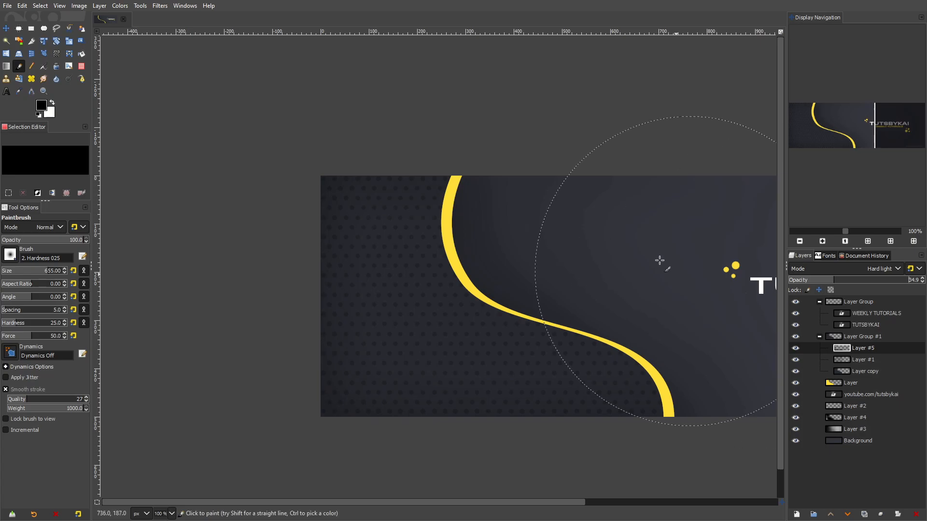
# Step: Apply a Gaussian Blur of 58.18 in X and Y to the edge shading layer and set its opacity to 48.5
pyautogui.click(160, 5)
pyautogui.moveTo(188, 75)
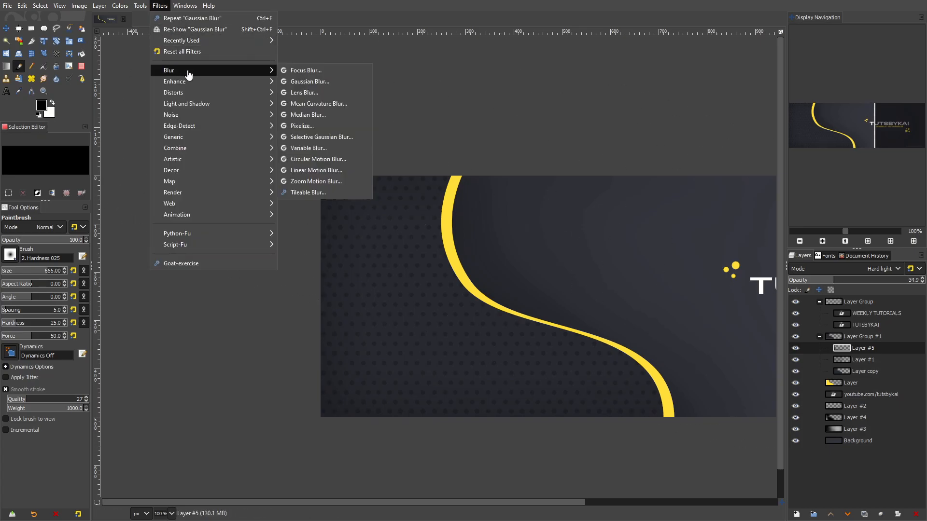
pyautogui.click(360, 82)
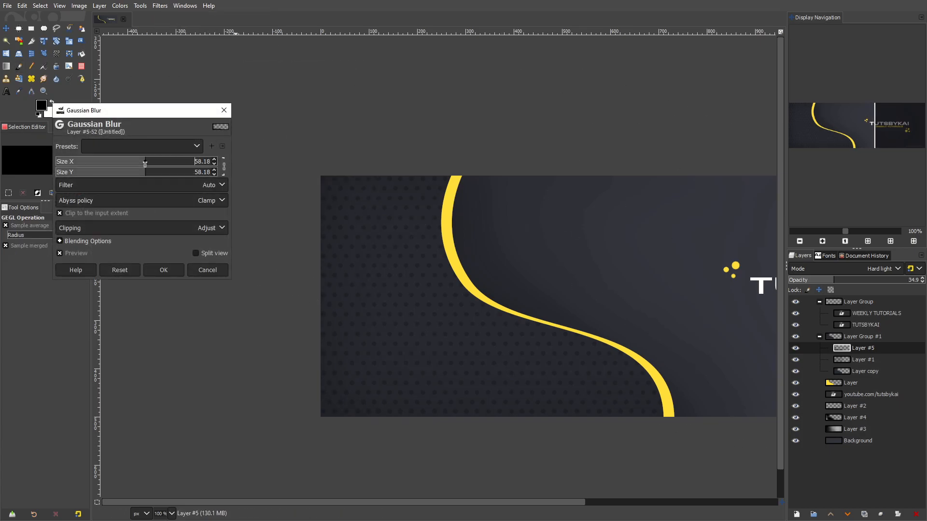
pyautogui.click(208, 269)
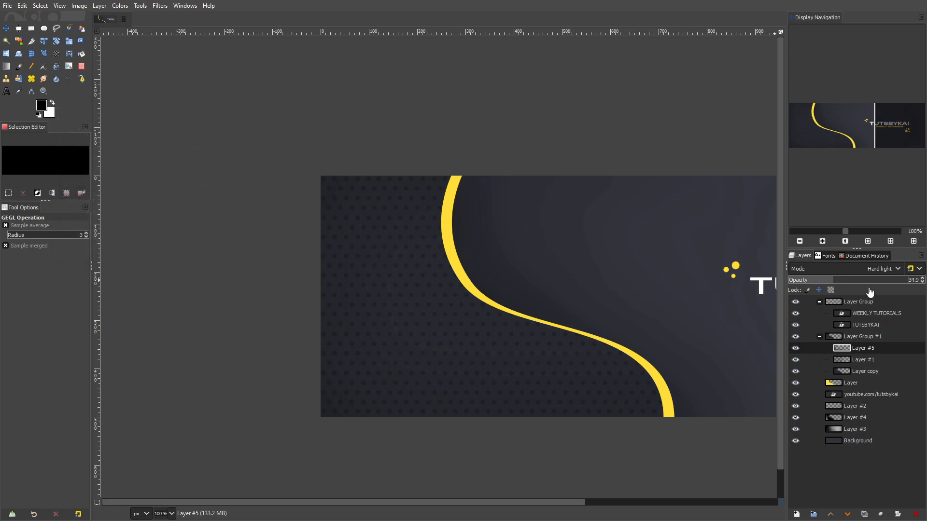
pyautogui.scroll(-8, 552, 366)
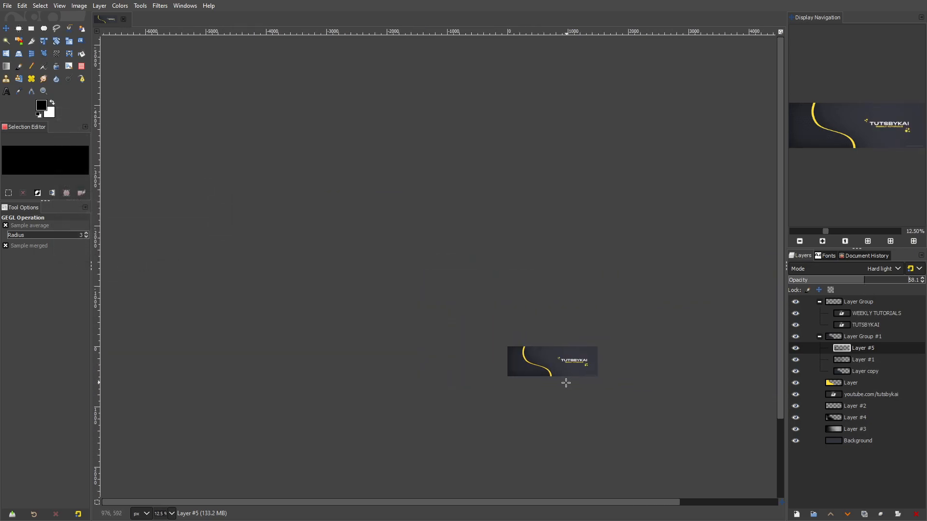
pyautogui.scroll(8, 560, 376)
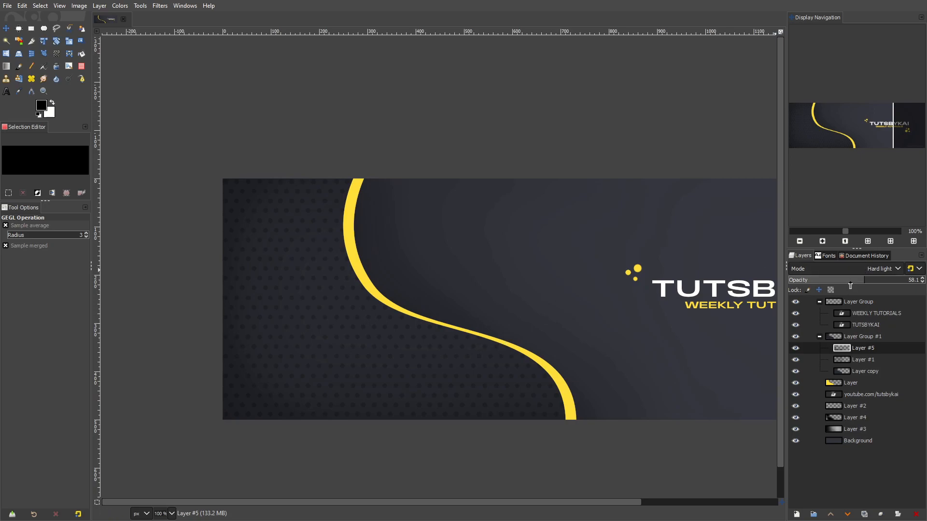
# Step: Put the yellow curve layer into a new layer group and add a transparent 1500 × 500 px layer above it in the group
pyautogui.click(18, 68)
pyautogui.click(795, 384)
pyautogui.click(795, 384)
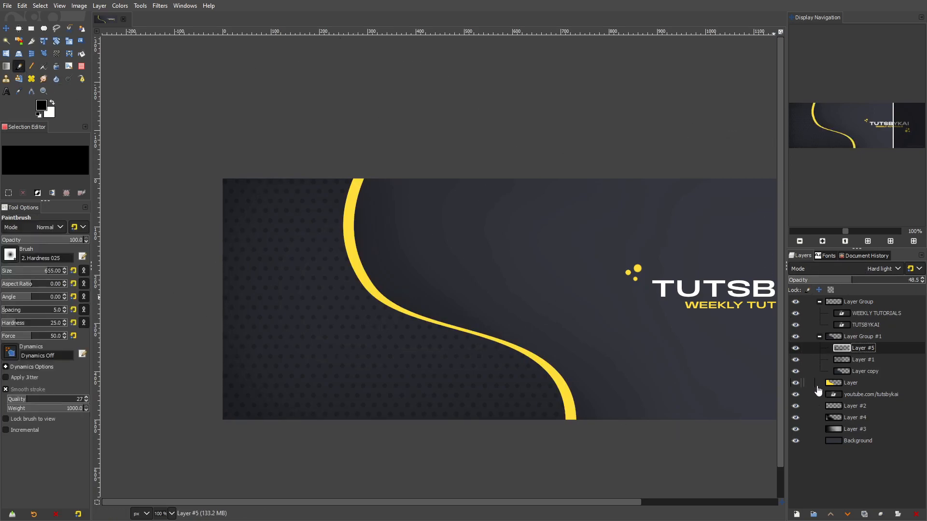
pyautogui.rightClick(859, 388)
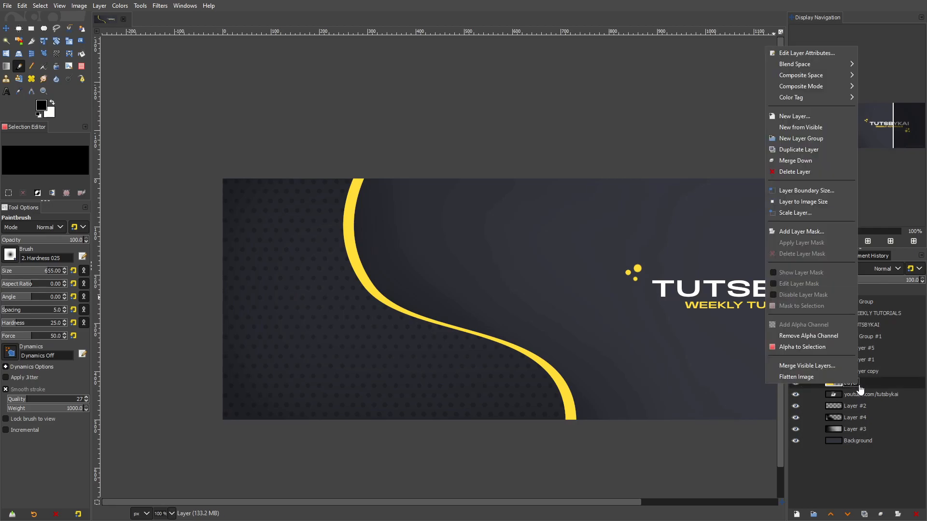
pyautogui.click(822, 138)
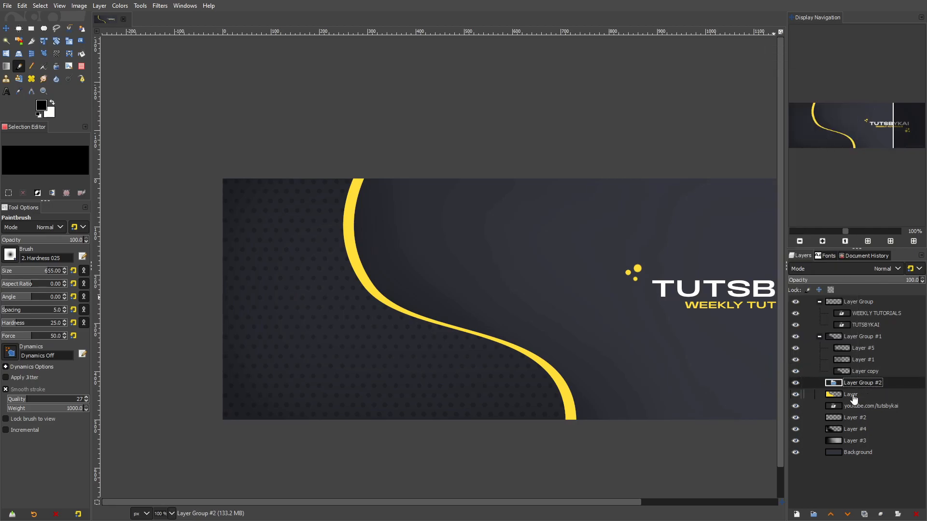
pyautogui.moveTo(853, 398); pyautogui.dragTo(857, 383)
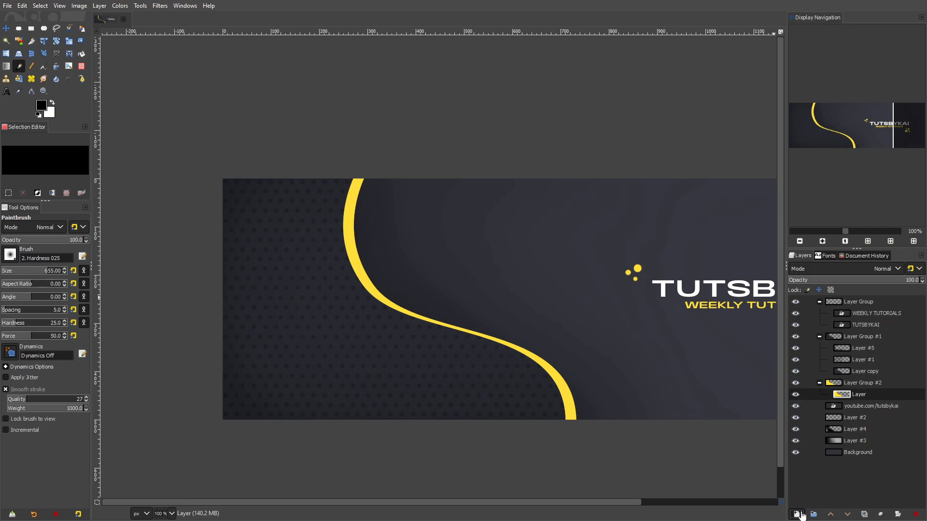
pyautogui.click(798, 514)
pyautogui.click(852, 486)
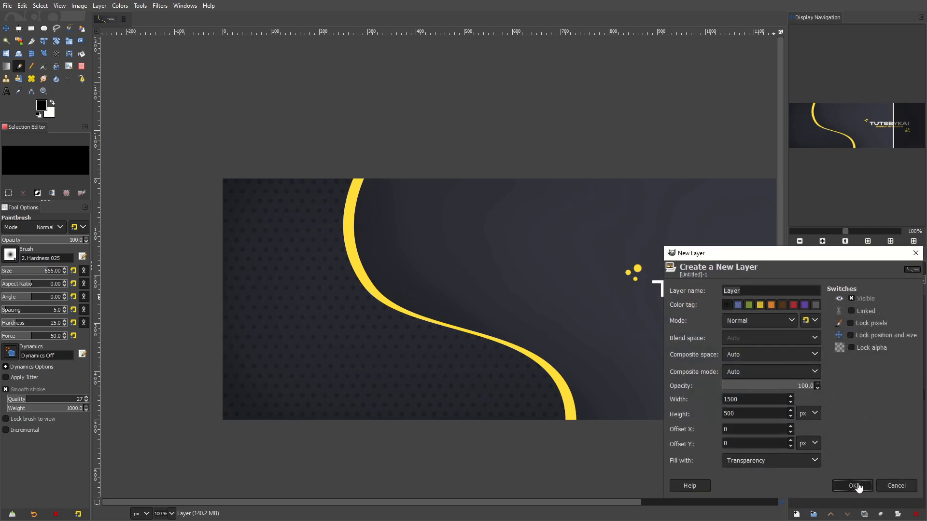
# Step: Set the foreground colour to the saved yellow and paint a wide soft glow along the curve with the 655 px brush
pyautogui.click(47, 105)
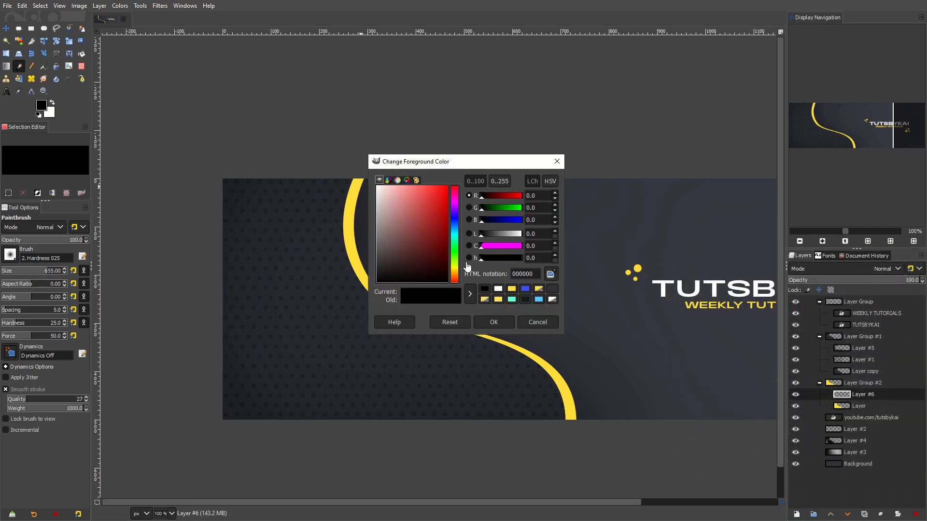
pyautogui.click(511, 298)
pyautogui.click(492, 323)
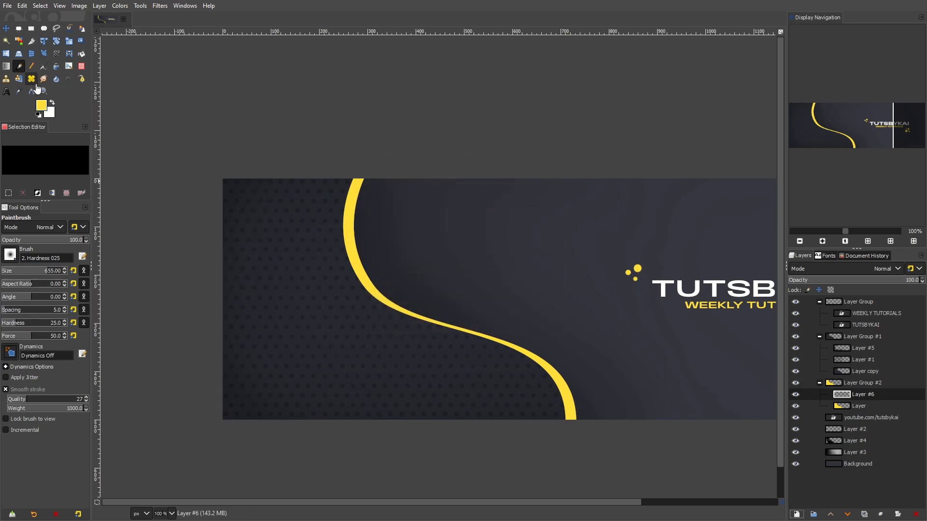
pyautogui.click(331, 212)
pyautogui.moveTo(327, 295)
pyautogui.mouseDown()
pyautogui.moveTo(399, 368)
pyautogui.moveTo(517, 451)
pyautogui.moveTo(523, 507)
pyautogui.mouseUp()
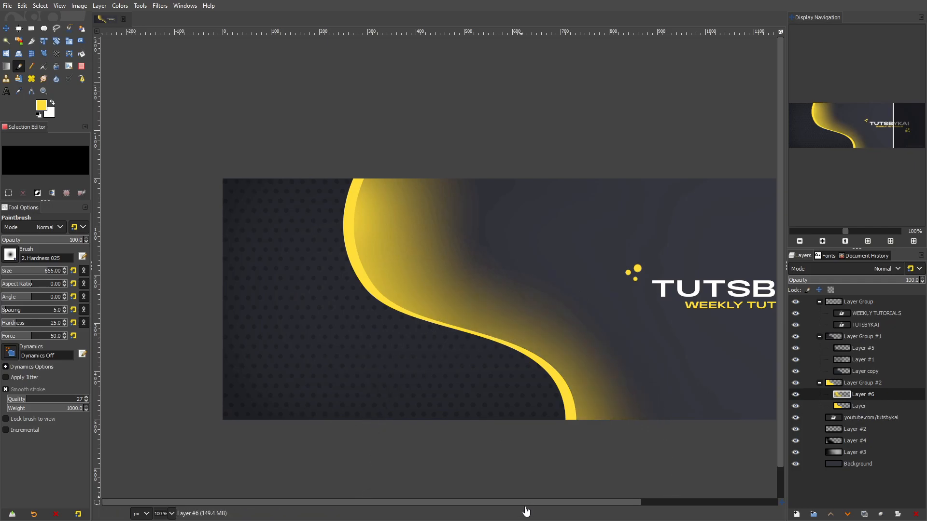
# Step: Set the glow layer's blend mode to Screen and opacity to 9.6, and move it to the top of the layer stack
pyautogui.scroll(-4, 521, 495)
pyautogui.hscroll(3, 521, 496)
pyautogui.scroll(2, 749, 285)
pyautogui.click(845, 268)
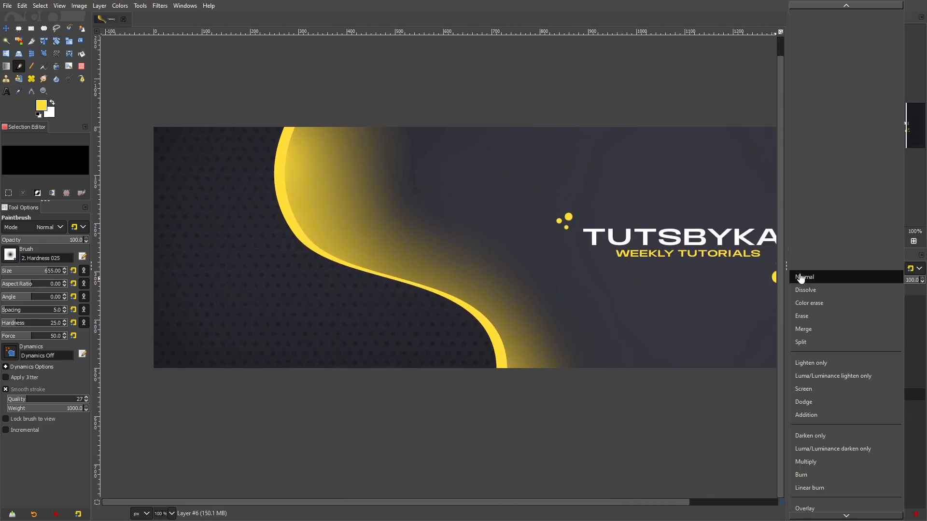
pyautogui.click(805, 389)
pyautogui.moveTo(826, 401); pyautogui.dragTo(858, 379)
pyautogui.moveTo(810, 281); pyautogui.dragTo(804, 286)
pyautogui.moveTo(848, 383); pyautogui.dragTo(863, 301)
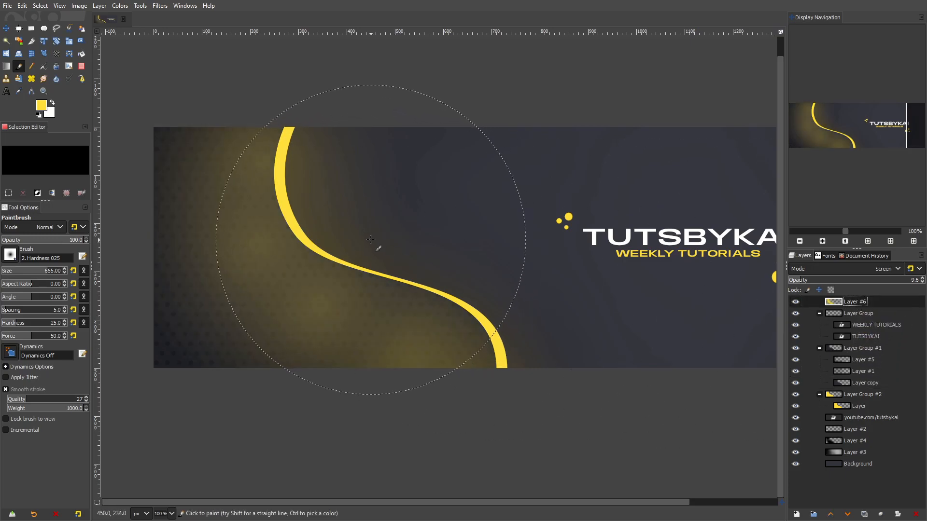
# Step: Replace the wide glow with a narrower yellow one painted along the curve using a 272 px brush
pyautogui.moveTo(29, 272); pyautogui.dragTo(27, 271)
pyautogui.moveTo(293, 140)
pyautogui.mouseDown()
pyautogui.moveTo(279, 148)
pyautogui.moveTo(279, 196)
pyautogui.moveTo(310, 237)
pyautogui.moveTo(480, 331)
pyautogui.moveTo(512, 359)
pyautogui.mouseUp()
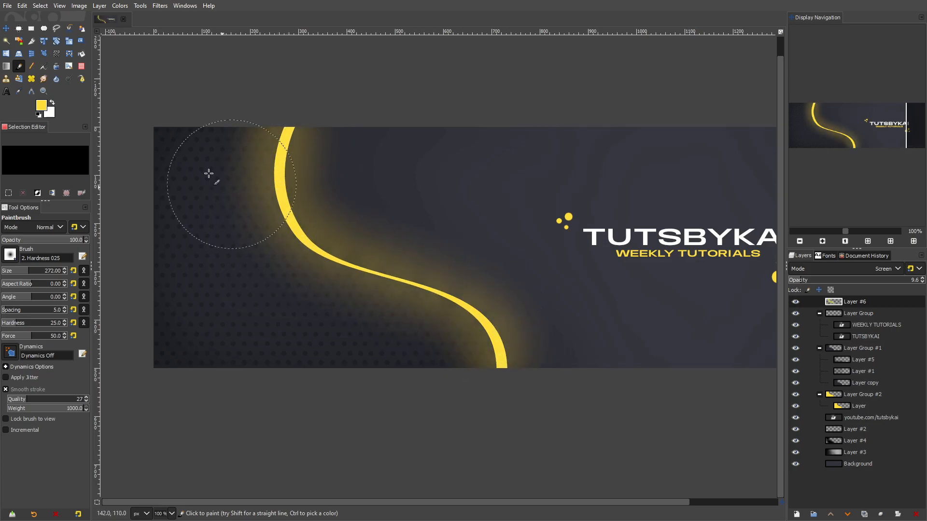
# Step: Smudge the yellow glow outward on both sides of the curve with the 272 px brush
pyautogui.click(44, 80)
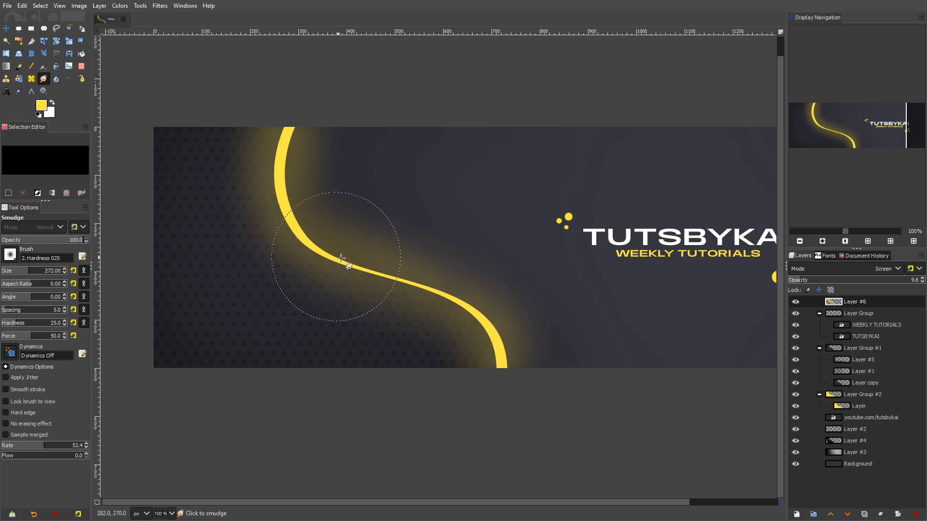
pyautogui.moveTo(217, 187)
pyautogui.mouseDown()
pyautogui.moveTo(268, 274)
pyautogui.moveTo(303, 186)
pyautogui.moveTo(335, 139)
pyautogui.mouseUp()
pyautogui.moveTo(348, 173)
pyautogui.mouseDown()
pyautogui.moveTo(481, 284)
pyautogui.moveTo(567, 393)
pyautogui.mouseUp()
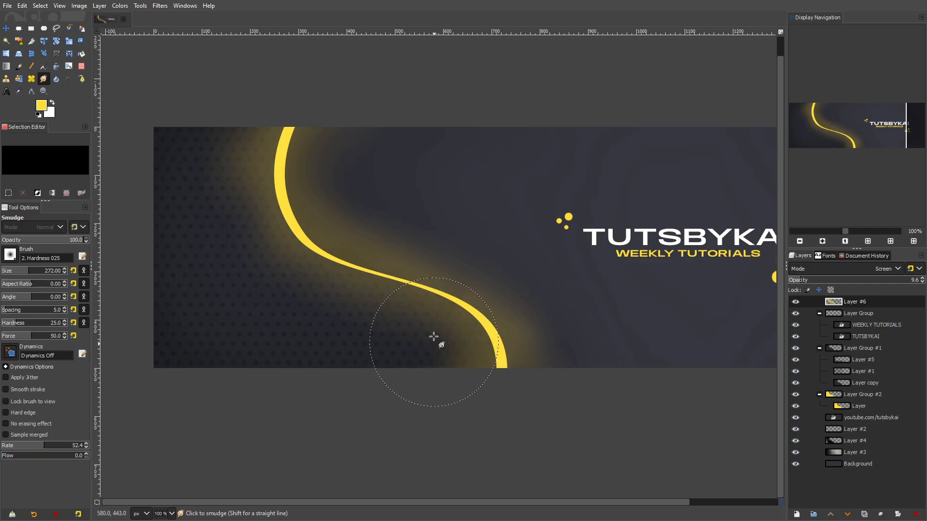
# Step: Reduce the glow layer's opacity to 7.7, keeping the Screen blend mode
pyautogui.click(887, 269)
pyautogui.click(821, 270)
pyautogui.click(797, 282)
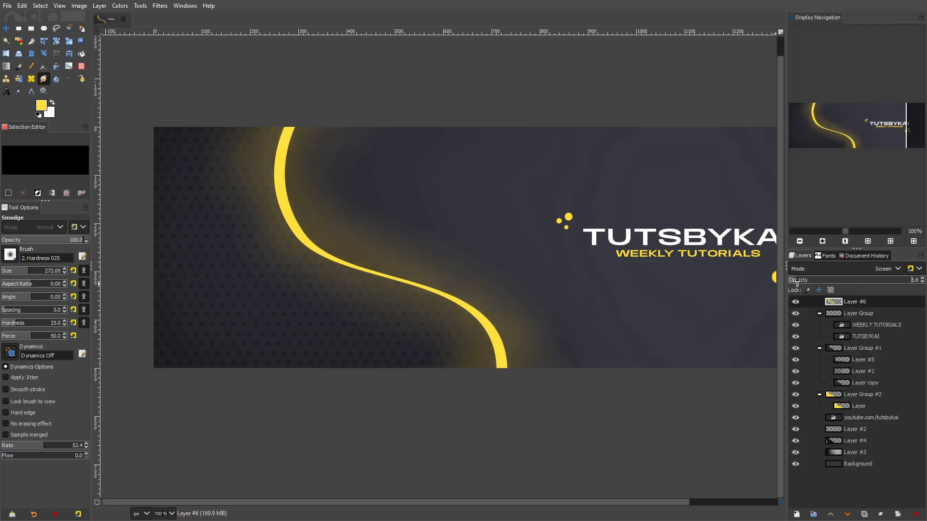
# Step: Apply a Gaussian Blur of 62.20 in X and Y to the yellow glow layer
pyautogui.click(159, 6)
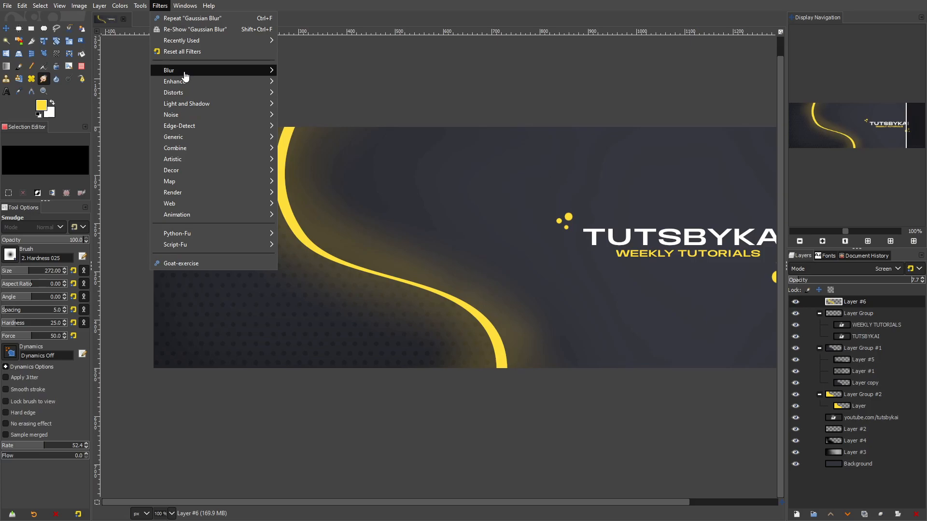
pyautogui.moveTo(184, 76)
pyautogui.click(305, 84)
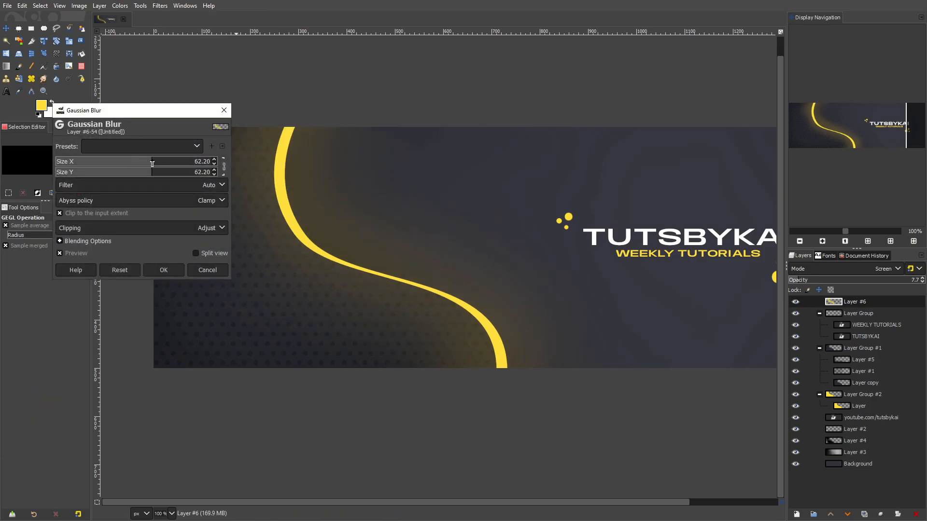
pyautogui.click(164, 270)
pyautogui.scroll(-1, 586, 321)
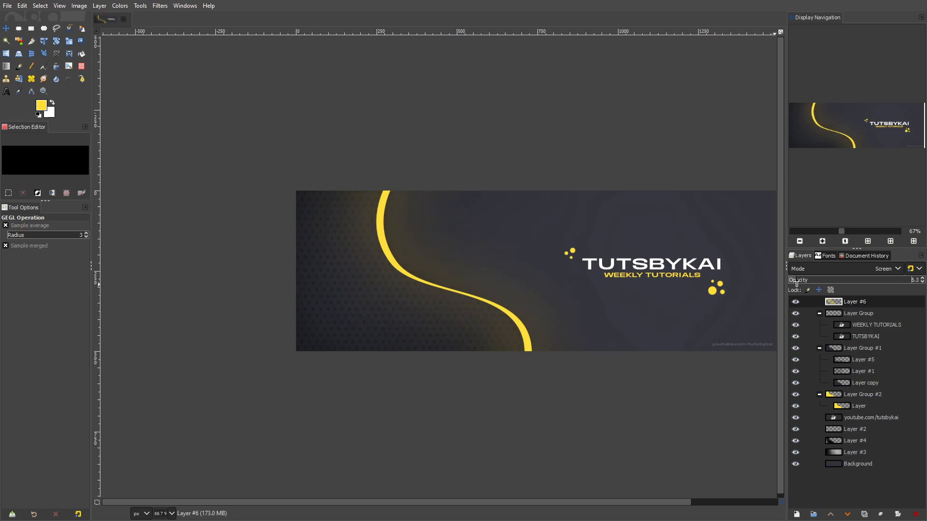
# Step: Paint a soft yellow stroke along the whole curve on a new layer with a 60 px Paintbrush
pyautogui.scroll(2, 531, 283)
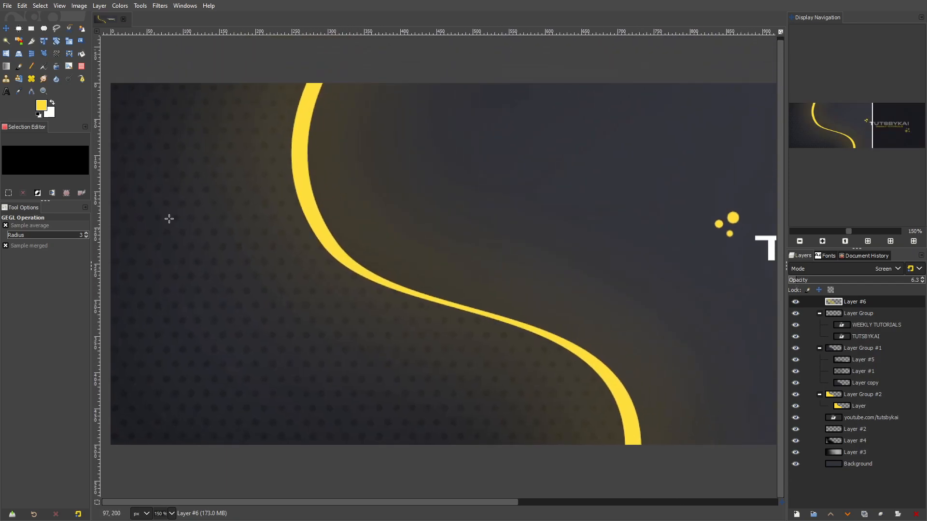
pyautogui.press('p')
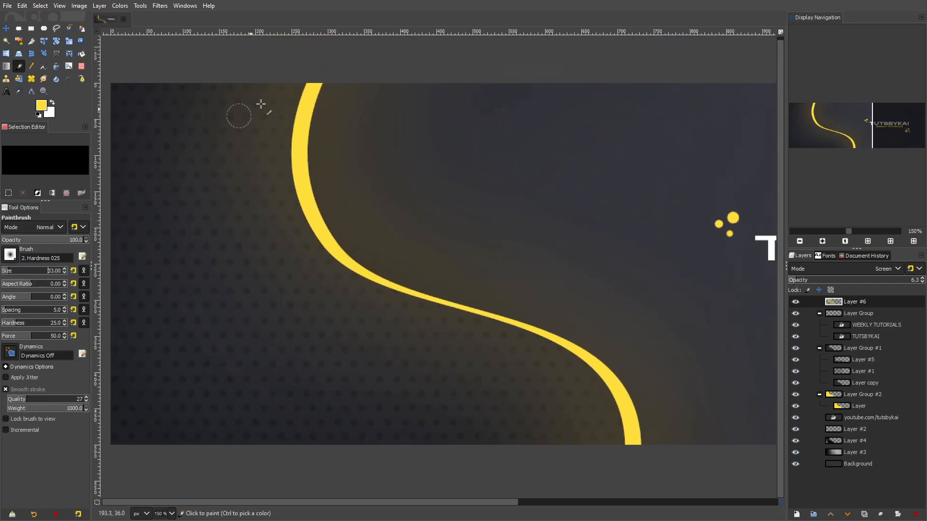
pyautogui.moveTo(9, 273); pyautogui.dragTo(63, 285)
pyautogui.click(796, 515)
pyautogui.click(848, 485)
pyautogui.moveTo(298, 81)
pyautogui.mouseDown()
pyautogui.moveTo(311, 97)
pyautogui.moveTo(296, 191)
pyautogui.moveTo(329, 242)
pyautogui.moveTo(421, 295)
pyautogui.moveTo(572, 347)
pyautogui.moveTo(617, 384)
pyautogui.moveTo(646, 468)
pyautogui.mouseUp()
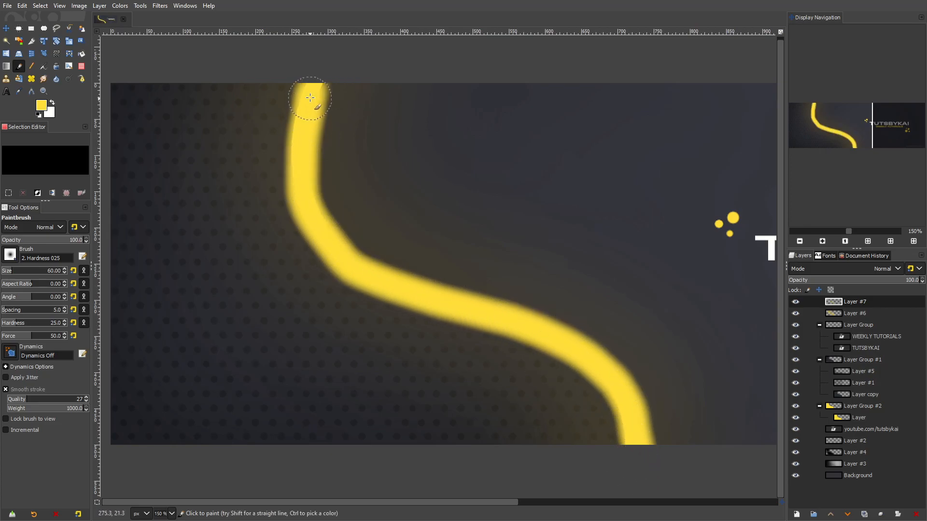
# Step: Set the new stroke layer's blend mode to Dodge and its Hue-Saturation saturation to -57.3
pyautogui.click(850, 271)
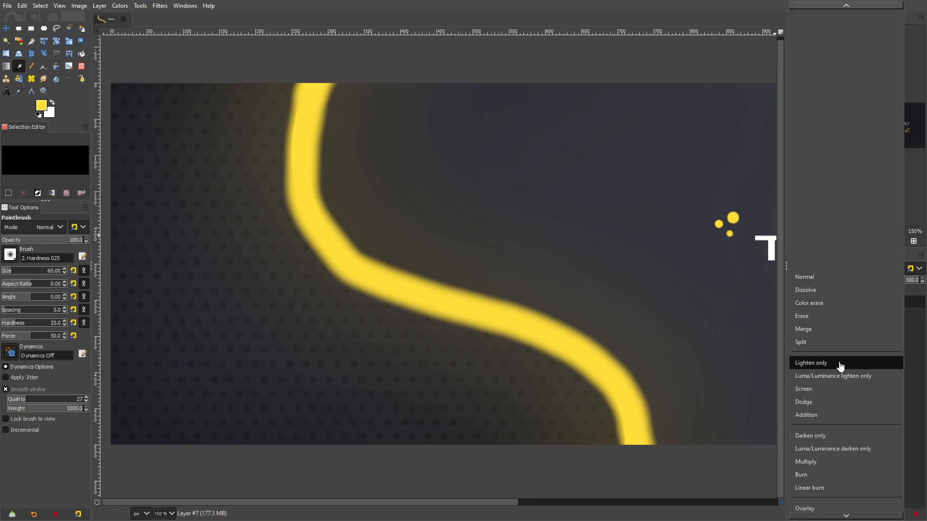
pyautogui.click(823, 402)
pyautogui.click(160, 6)
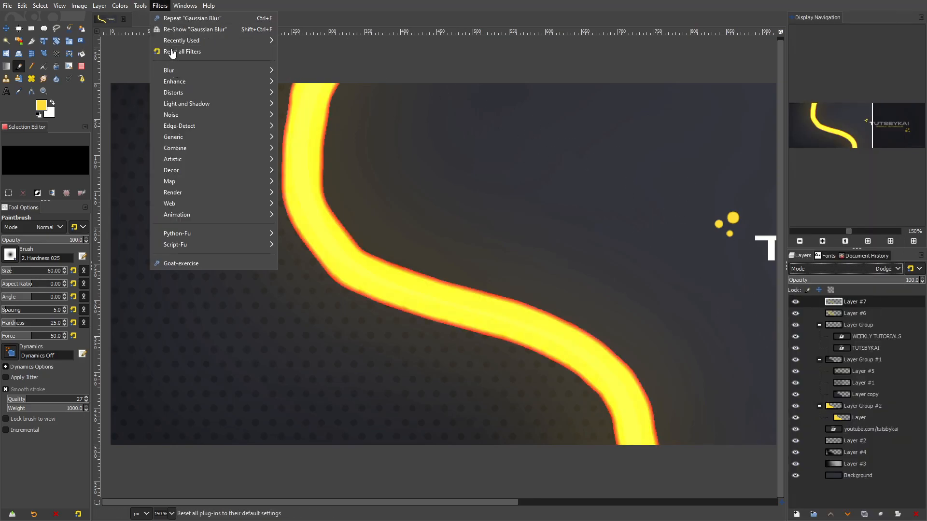
pyautogui.moveTo(120, 6)
pyautogui.click(145, 53)
pyautogui.click(96, 296)
pyautogui.moveTo(97, 298); pyautogui.dragTo(97, 303)
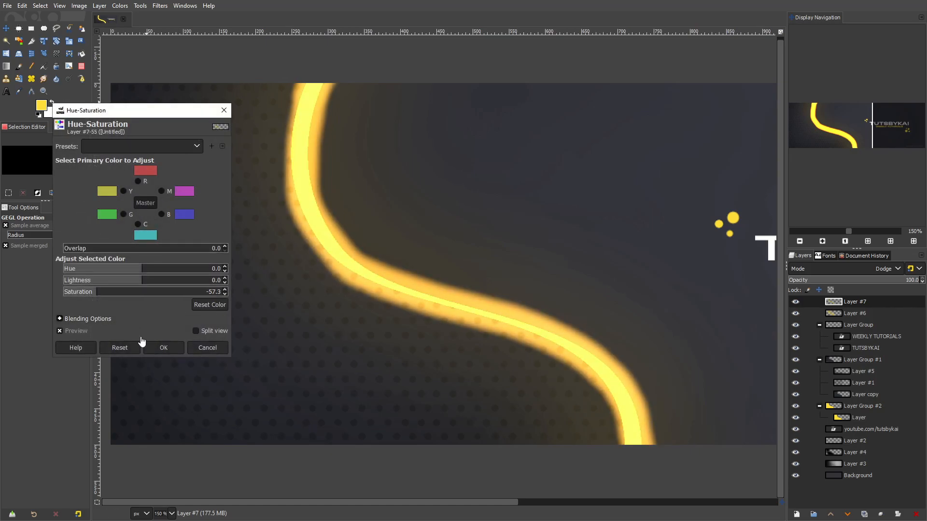
pyautogui.click(163, 348)
# Step: Apply a Gaussian Blur of 12.32 in X and Y to the Dodge stroke layer
pyautogui.click(159, 6)
pyautogui.moveTo(172, 70)
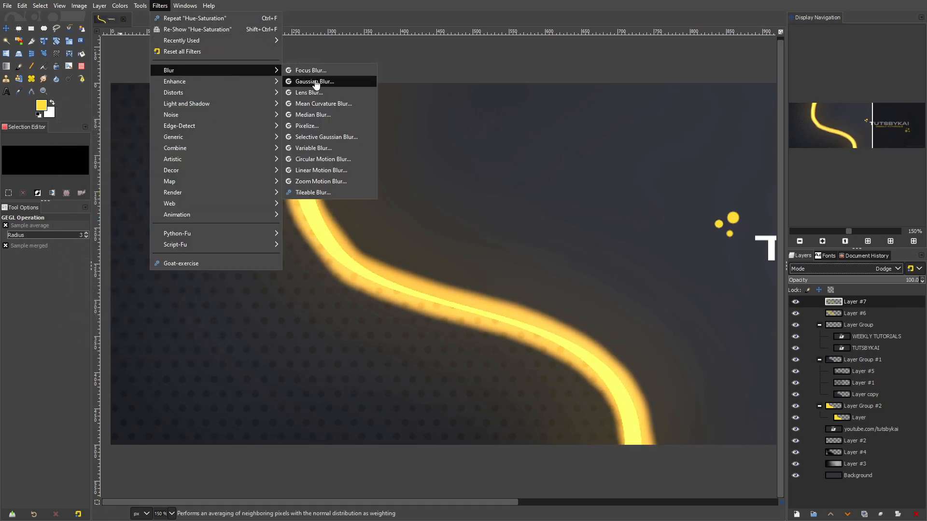
pyautogui.click(314, 82)
pyautogui.moveTo(65, 166); pyautogui.dragTo(72, 169)
pyautogui.scroll(-4, 583, 285)
pyautogui.scroll(3, 560, 283)
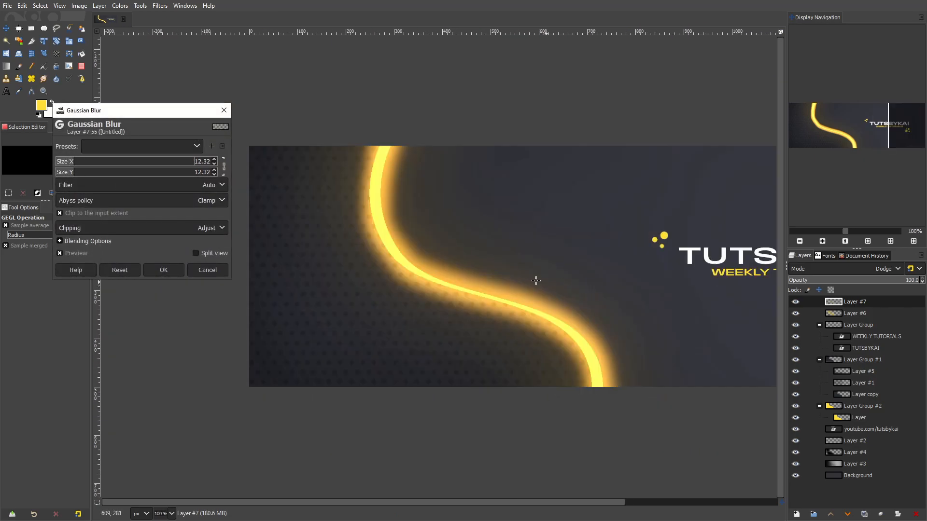
pyautogui.click(148, 272)
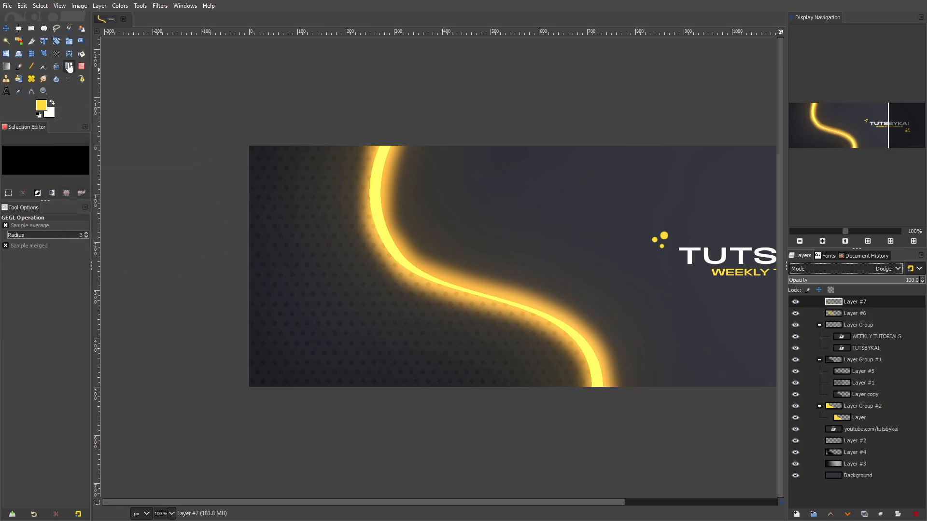
# Step: Smudge the blurred glow outward into flame-like wisps on both sides of the curve with a 60 px brush
pyautogui.click(43, 78)
pyautogui.moveTo(372, 166)
pyautogui.mouseDown()
pyautogui.moveTo(353, 190)
pyautogui.moveTo(366, 180)
pyautogui.moveTo(355, 181)
pyautogui.moveTo(372, 195)
pyautogui.moveTo(344, 229)
pyautogui.moveTo(375, 242)
pyautogui.moveTo(379, 263)
pyautogui.moveTo(420, 269)
pyautogui.moveTo(420, 289)
pyautogui.moveTo(475, 299)
pyautogui.moveTo(470, 312)
pyautogui.moveTo(540, 329)
pyautogui.moveTo(552, 345)
pyautogui.moveTo(541, 353)
pyautogui.moveTo(551, 338)
pyautogui.moveTo(562, 347)
pyautogui.moveTo(544, 371)
pyautogui.moveTo(565, 394)
pyautogui.mouseUp()
pyautogui.moveTo(391, 199)
pyautogui.mouseDown()
pyautogui.moveTo(432, 156)
pyautogui.moveTo(441, 163)
pyautogui.moveTo(411, 224)
pyautogui.mouseUp()
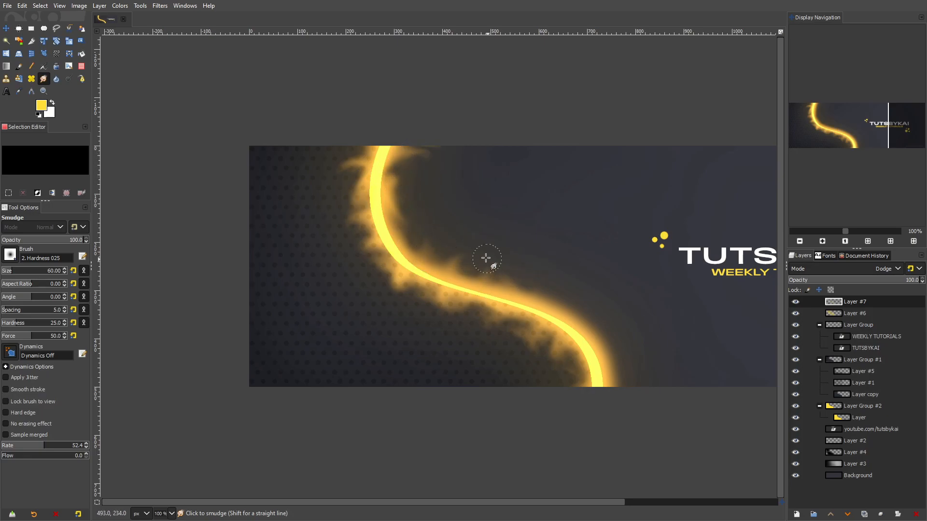
pyautogui.moveTo(616, 317)
pyautogui.mouseDown()
pyautogui.moveTo(605, 333)
pyautogui.moveTo(628, 357)
pyautogui.mouseUp()
pyautogui.moveTo(681, 371)
pyautogui.mouseDown()
pyautogui.moveTo(621, 302)
pyautogui.moveTo(585, 333)
pyautogui.moveTo(503, 296)
pyautogui.moveTo(443, 243)
pyautogui.moveTo(410, 244)
pyautogui.moveTo(399, 193)
pyautogui.mouseUp()
pyautogui.scroll(-3, 563, 240)
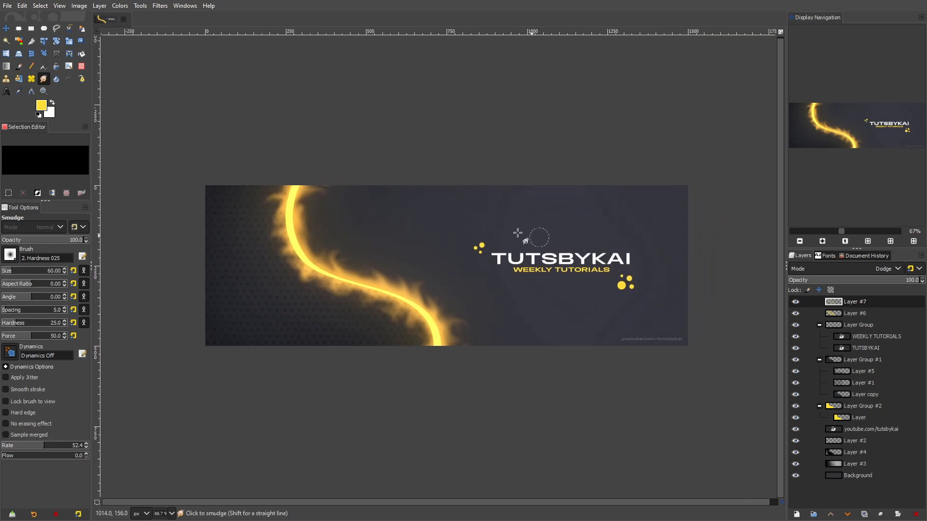
# Step: Set the Paintbrush size to 242 px and add a new layer above the flames
pyautogui.click(19, 66)
pyautogui.click(23, 273)
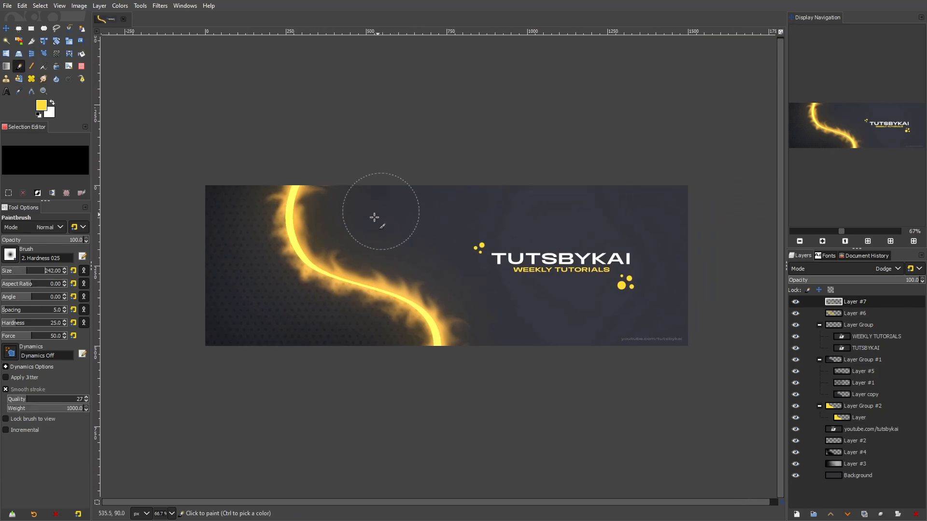
pyautogui.scroll(1, 375, 246)
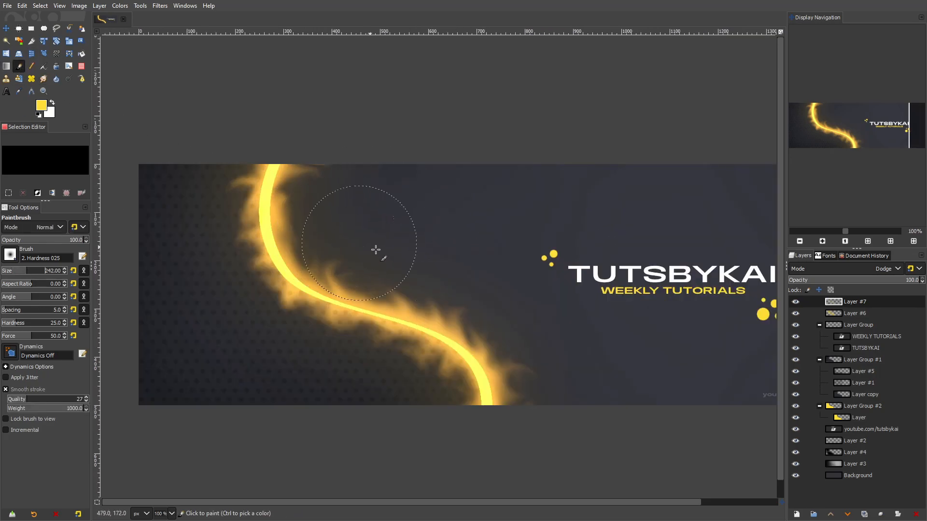
pyautogui.click(798, 515)
pyautogui.click(855, 485)
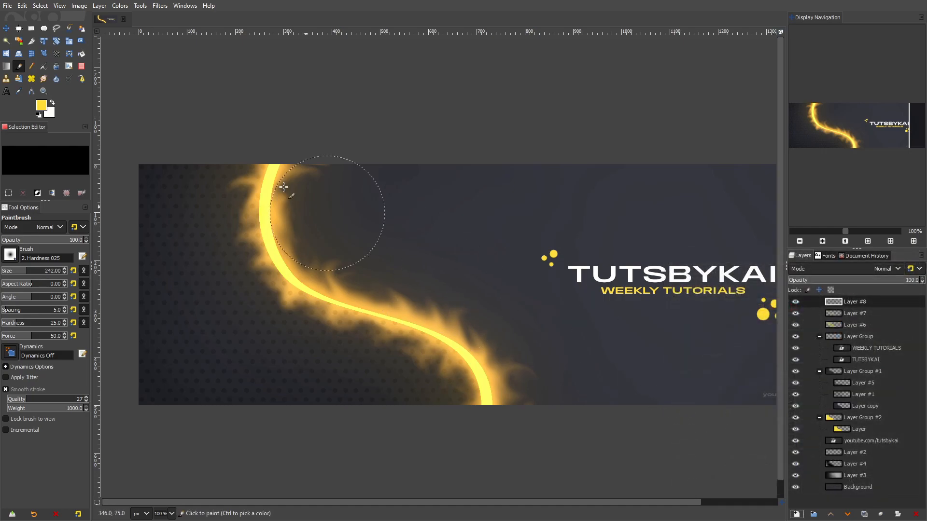
# Step: Dab soft black spots over the flames at intervals on both sides of the curve
pyautogui.click(47, 110)
pyautogui.click(497, 324)
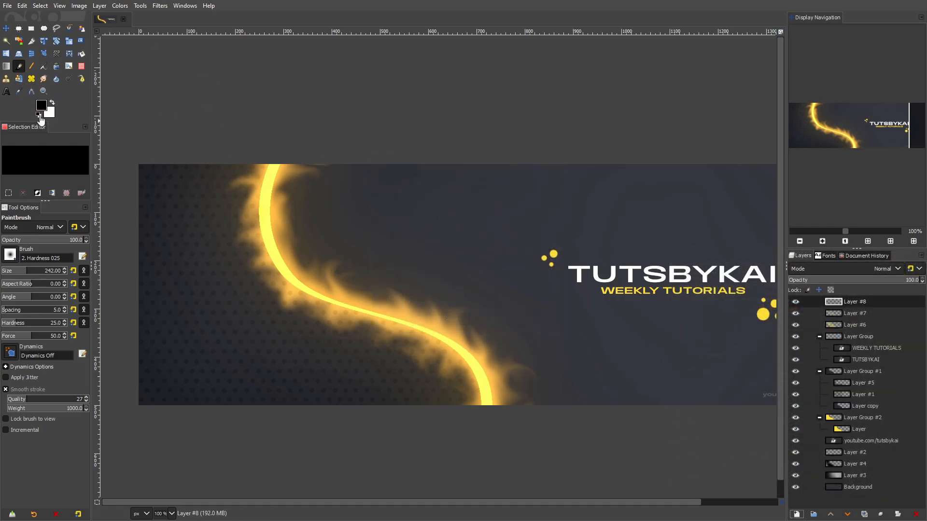
pyautogui.click(277, 196)
pyautogui.click(252, 251)
pyautogui.click(296, 272)
pyautogui.click(358, 299)
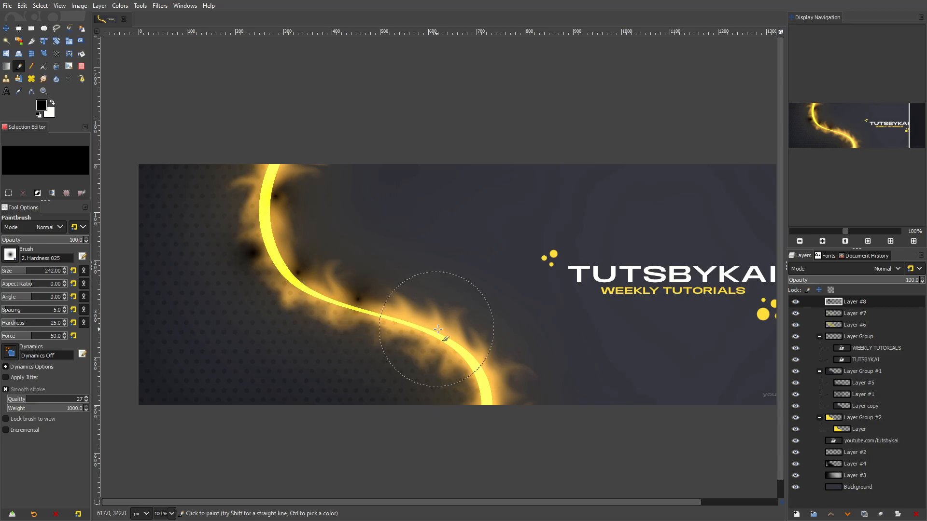
pyautogui.click(436, 329)
pyautogui.click(416, 346)
pyautogui.click(494, 371)
pyautogui.click(472, 388)
pyautogui.click(531, 399)
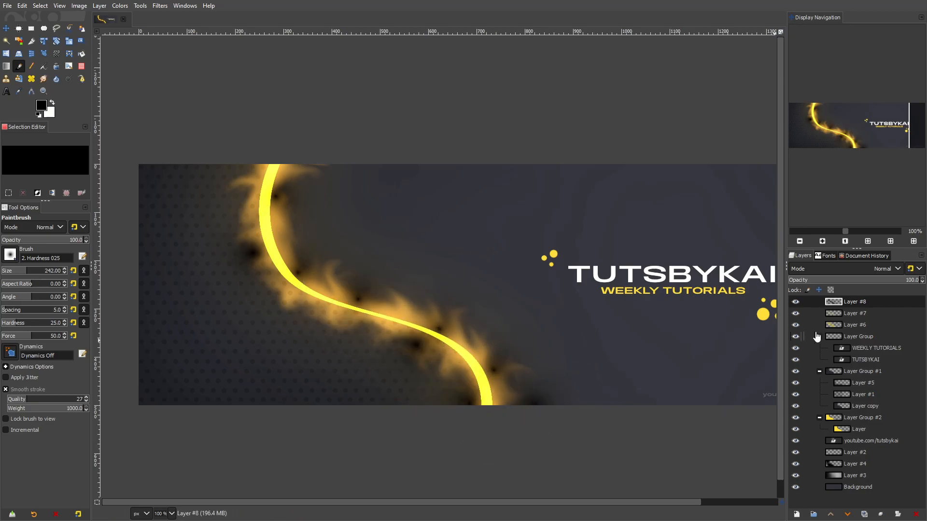
# Step: Set the black spots layer to Hard light at 43.0 opacity and compare the flames with and without it
pyautogui.click(830, 273)
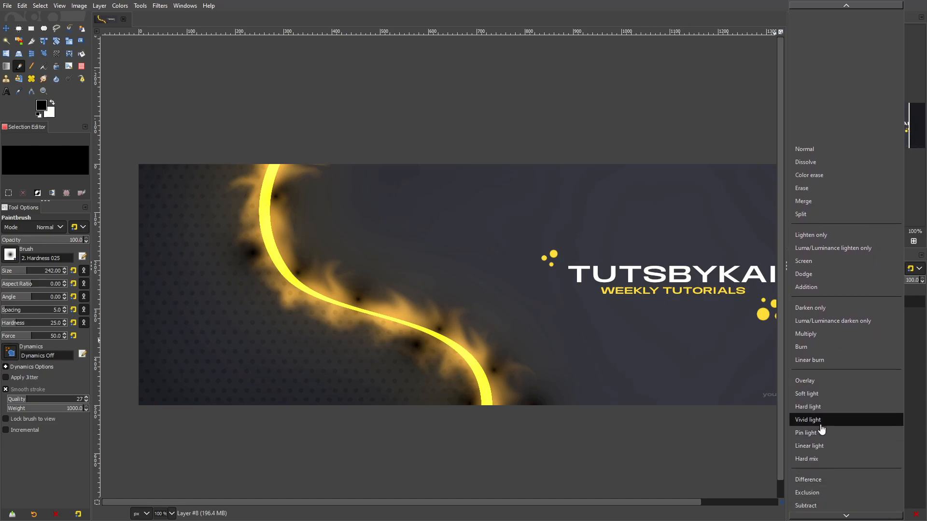
pyautogui.click(828, 410)
pyautogui.moveTo(846, 279); pyautogui.dragTo(838, 284)
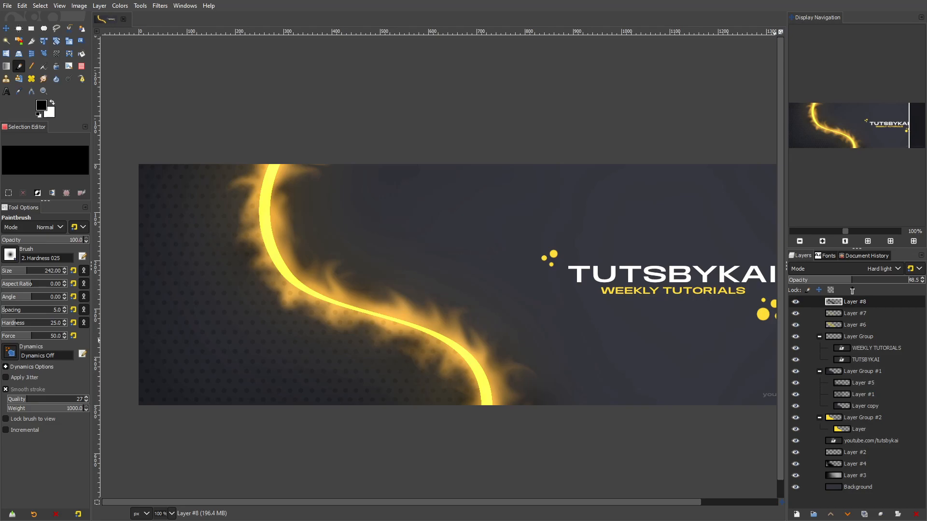
pyautogui.click(804, 304)
pyautogui.click(804, 304)
pyautogui.click(804, 304)
pyautogui.click(804, 304)
pyautogui.click(796, 302)
pyautogui.click(796, 303)
# Step: Dab six soft white spots alternately along both sides of the curve on a new layer with the 242 px brush
pyautogui.click(100, 6)
pyautogui.click(107, 18)
pyautogui.click(526, 382)
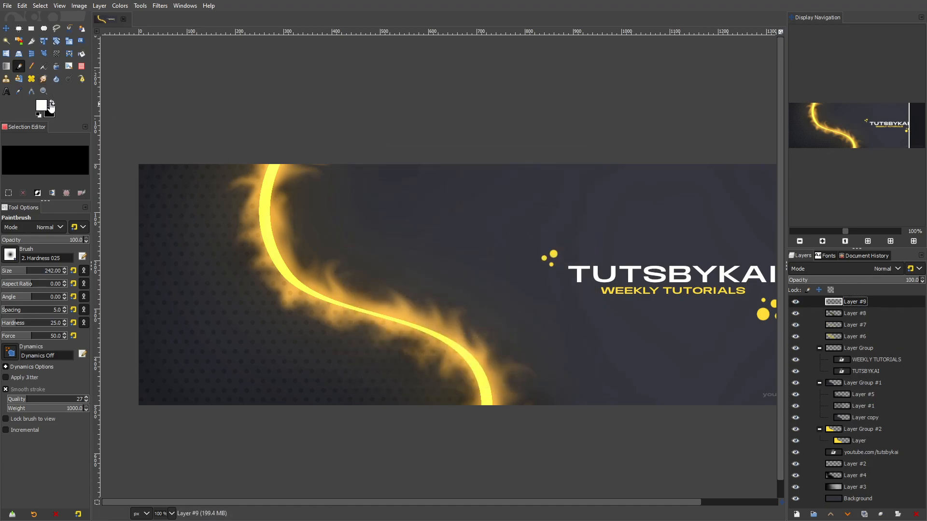
pyautogui.click(247, 199)
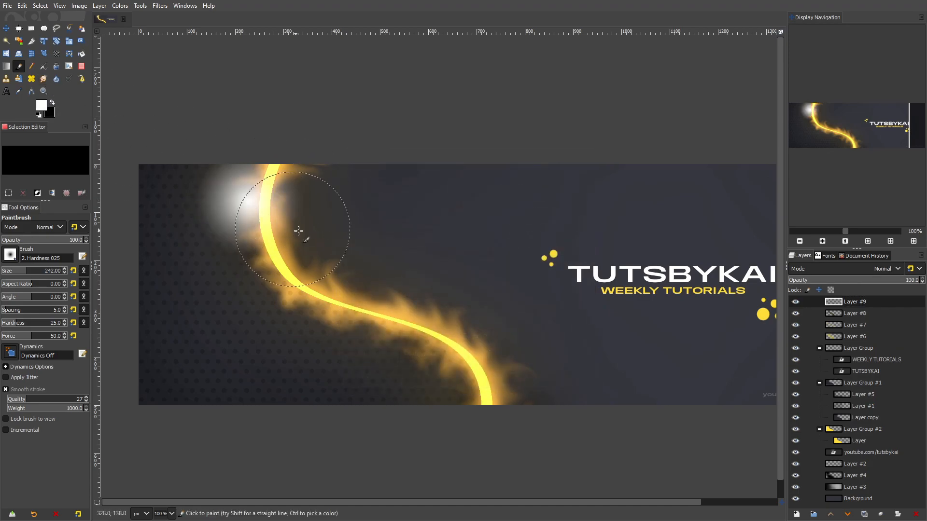
pyautogui.click(291, 230)
pyautogui.click(317, 314)
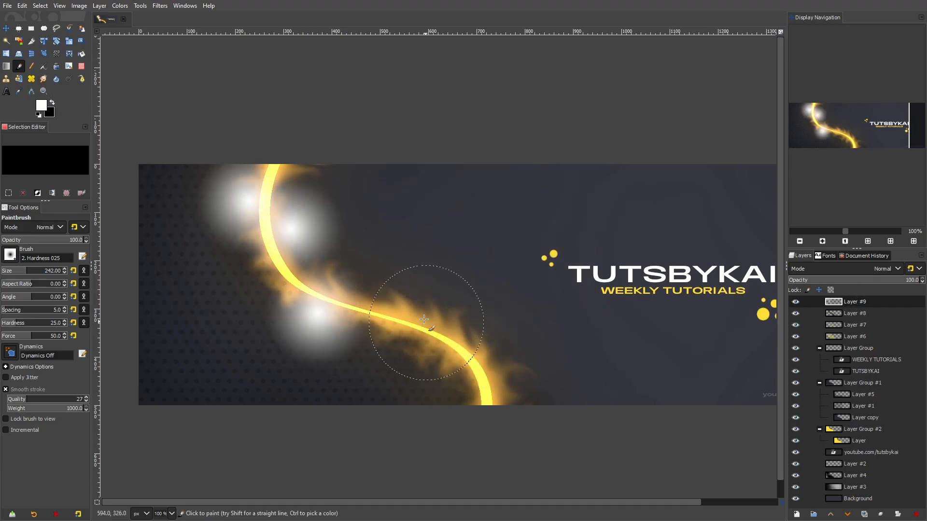
pyautogui.click(408, 300)
pyautogui.click(493, 356)
pyautogui.click(444, 372)
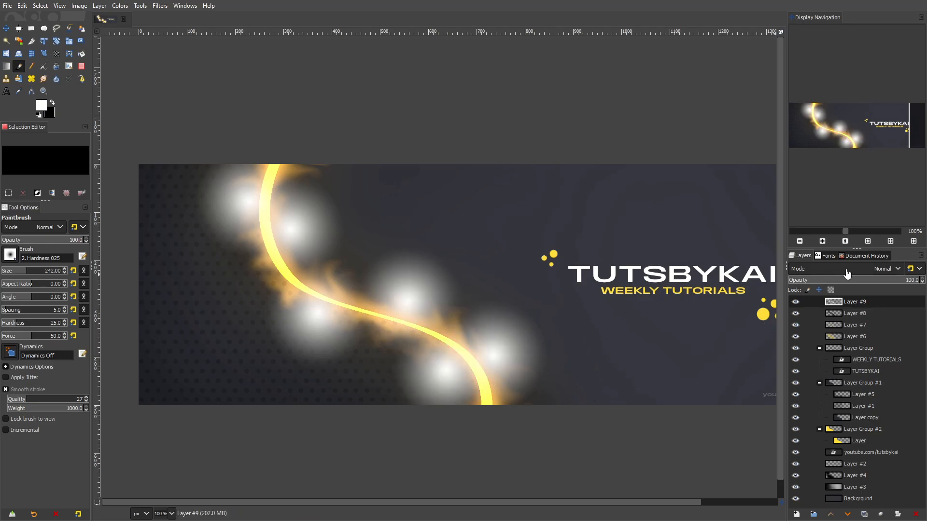
# Step: Set the white spots layer's blend mode to Overlay and compare the flames with and without it
pyautogui.click(885, 269)
pyautogui.click(823, 476)
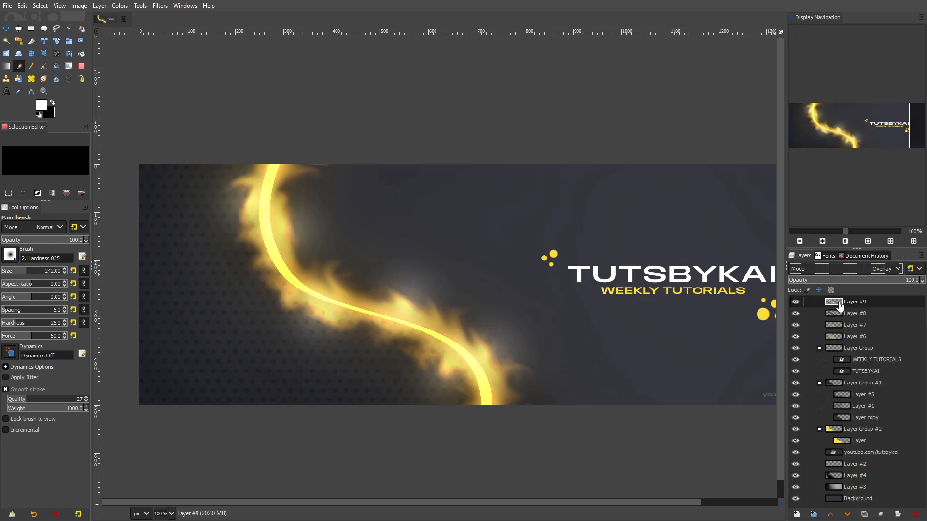
pyautogui.click(869, 274)
pyautogui.click(859, 290)
pyautogui.click(796, 302)
pyautogui.click(795, 302)
pyautogui.click(820, 270)
pyautogui.click(824, 264)
# Step: Colorize the white spots layer with hue 0.1017, saturation 1.0000 and lightness -0.262, and lower its opacity to 57.4
pyautogui.click(116, 5)
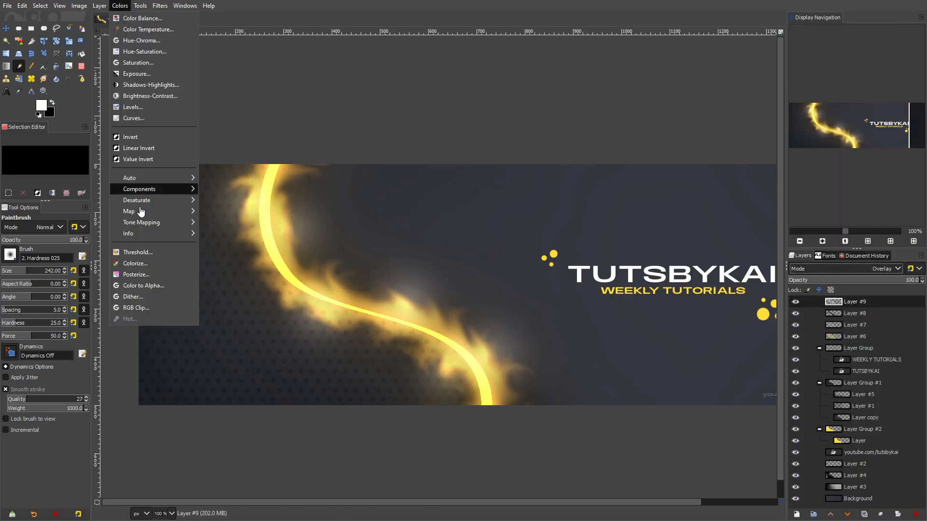
pyautogui.click(137, 263)
pyautogui.click(117, 185)
pyautogui.moveTo(134, 174); pyautogui.dragTo(229, 179)
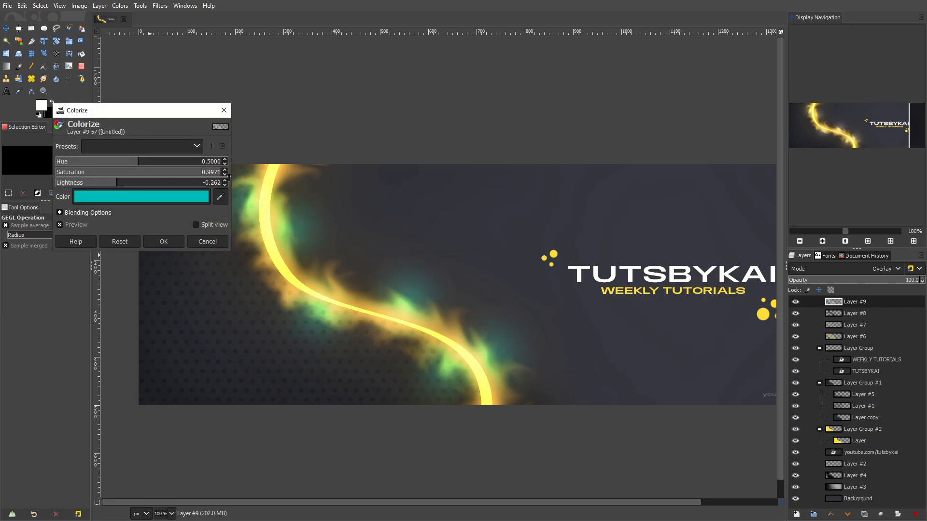
pyautogui.moveTo(90, 166); pyautogui.dragTo(73, 166)
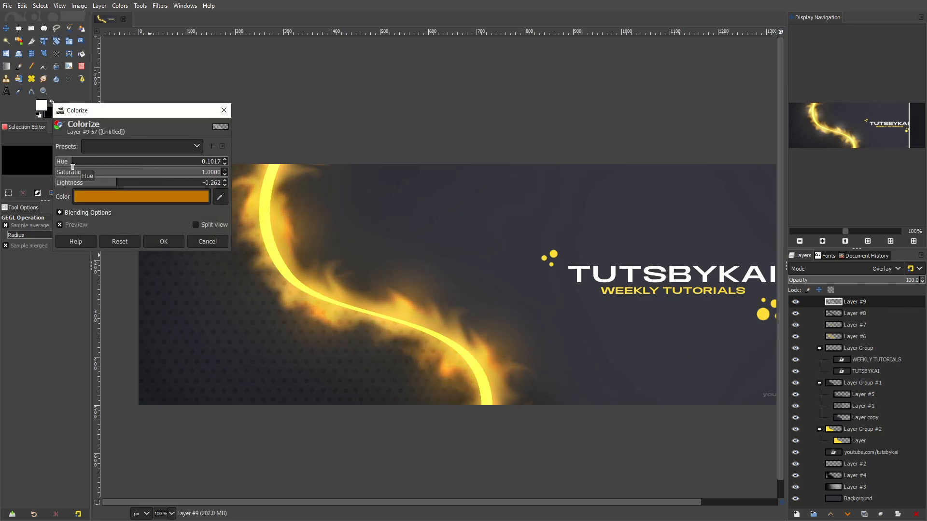
pyautogui.click(162, 243)
pyautogui.moveTo(866, 285); pyautogui.dragTo(860, 285)
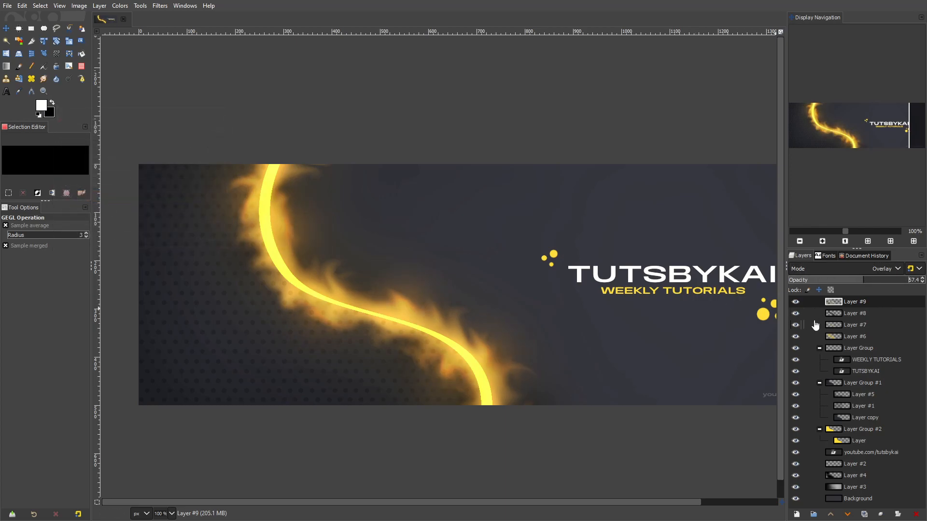
# Step: Colorize the black spots layer (Layer #8) with hue 0.0291, saturation 1.0000 and lightness 0.169
pyautogui.click(852, 316)
pyautogui.click(796, 315)
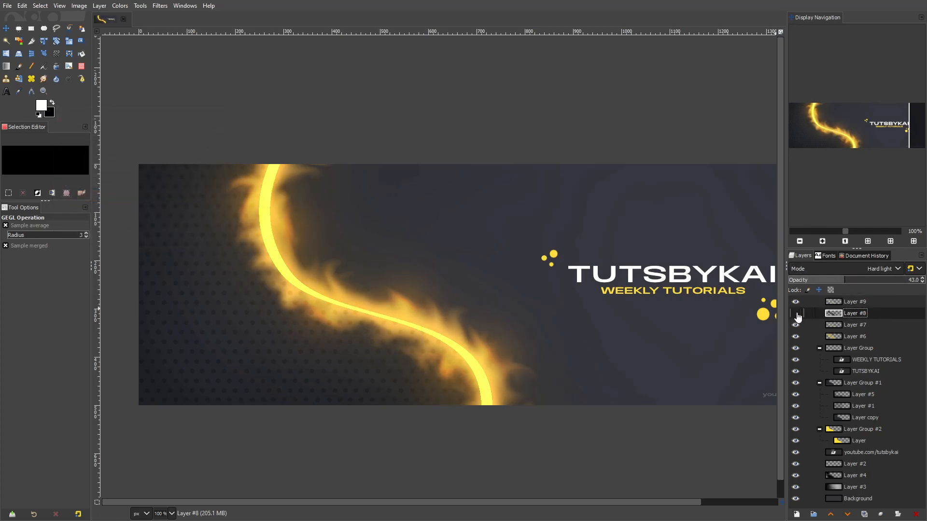
pyautogui.click(796, 315)
pyautogui.click(797, 315)
pyautogui.click(120, 5)
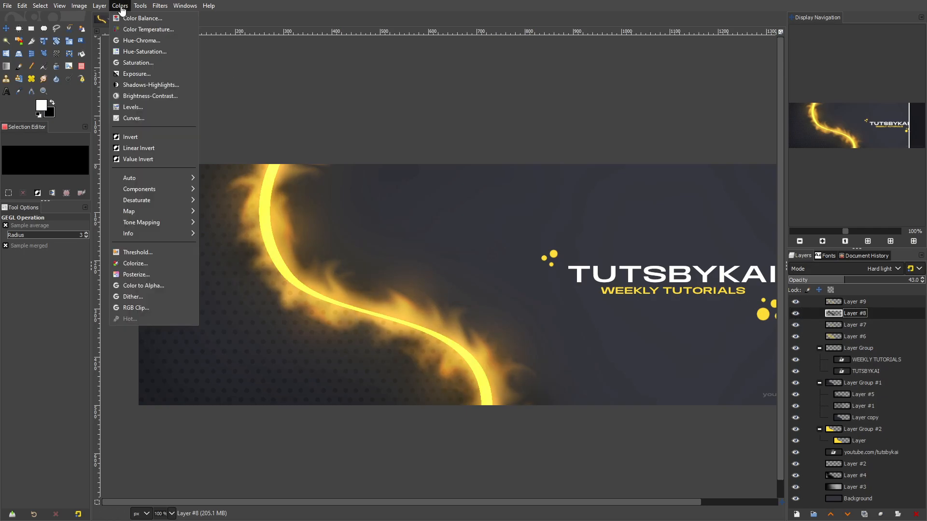
pyautogui.click(153, 266)
pyautogui.click(150, 188)
pyautogui.moveTo(151, 188); pyautogui.dragTo(244, 181)
pyautogui.moveTo(137, 162); pyautogui.dragTo(60, 166)
pyautogui.moveTo(138, 189); pyautogui.dragTo(151, 190)
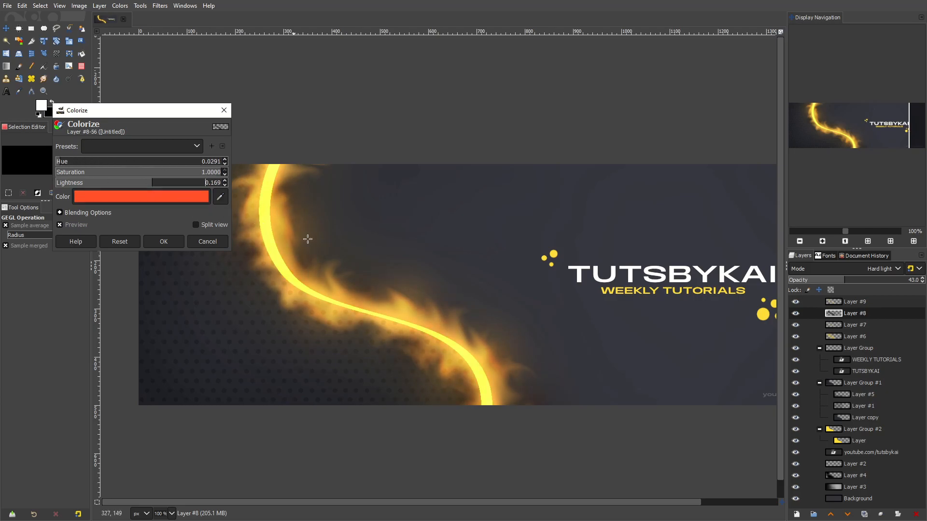
pyautogui.click(168, 245)
# Step: Examine the banner with the title group, Layer copy and the dark shading on Layer #4 each switched off and on
pyautogui.scroll(-1, 473, 320)
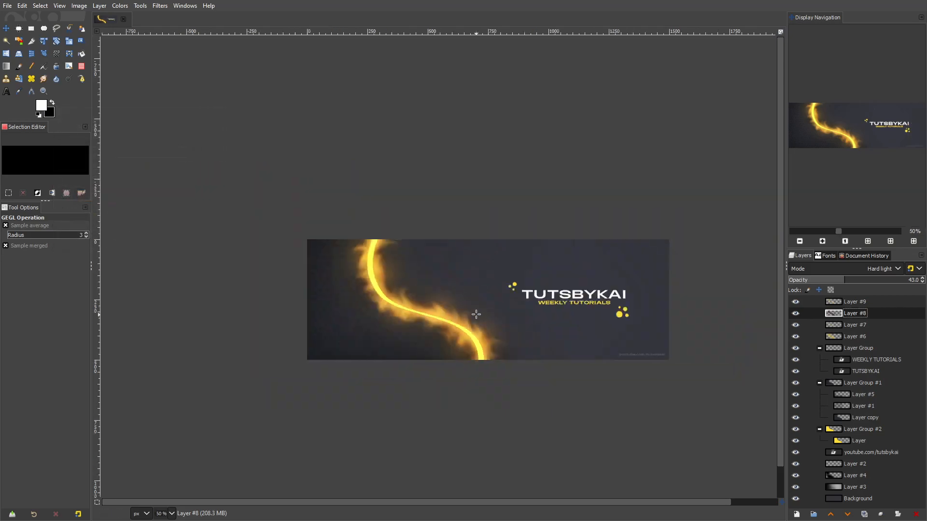
pyautogui.scroll(1, 478, 314)
pyautogui.moveTo(565, 317); pyautogui.dragTo(677, 317)
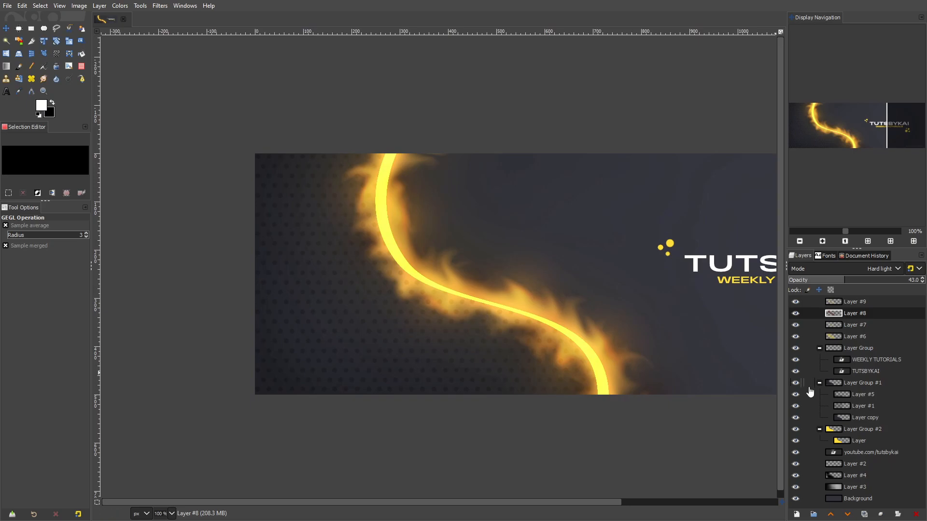
pyautogui.click(795, 350)
pyautogui.click(794, 349)
pyautogui.click(797, 418)
pyautogui.click(796, 417)
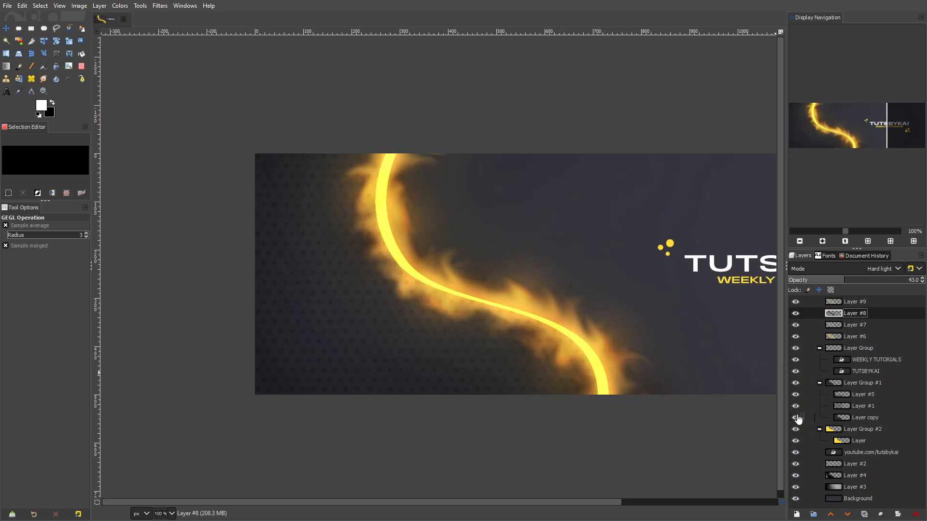
pyautogui.click(799, 480)
pyautogui.click(798, 479)
pyautogui.click(798, 479)
pyautogui.click(797, 479)
pyautogui.click(797, 479)
pyautogui.click(796, 478)
pyautogui.click(796, 477)
pyautogui.click(797, 478)
pyautogui.click(796, 478)
pyautogui.click(796, 479)
pyautogui.click(797, 479)
pyautogui.click(797, 479)
pyautogui.click(797, 479)
pyautogui.click(797, 478)
# Step: Move the dark shading layer (Layer #4) to the top of the layer stack and compare the banner with and without it
pyautogui.moveTo(828, 479); pyautogui.dragTo(842, 303)
pyautogui.click(796, 302)
pyautogui.click(797, 302)
pyautogui.click(796, 303)
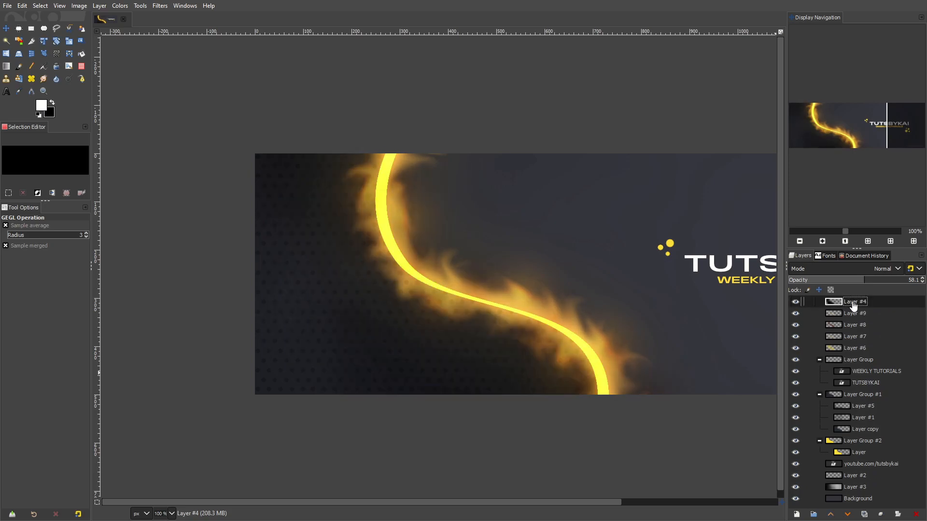
# Step: Delete the dark shading layer (Layer #4) and check the banner without it
pyautogui.click(919, 514)
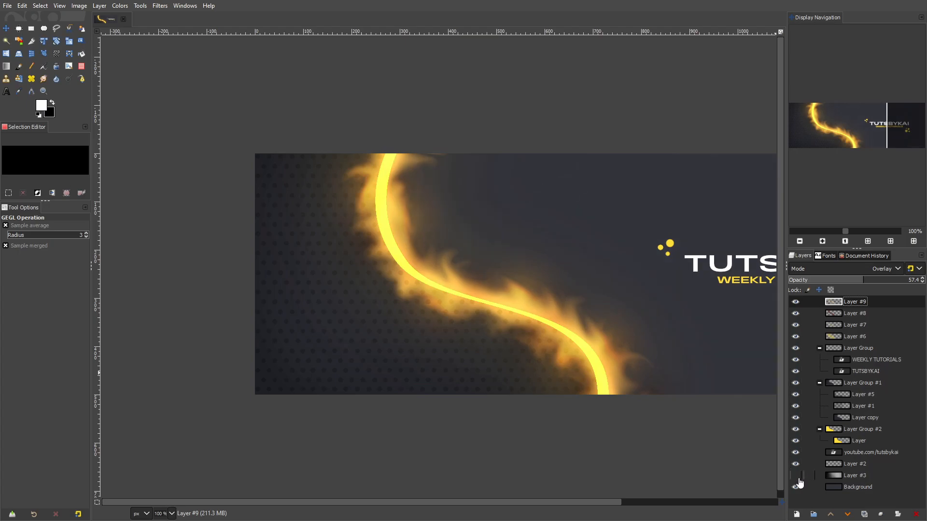
pyautogui.scroll(-3, 486, 389)
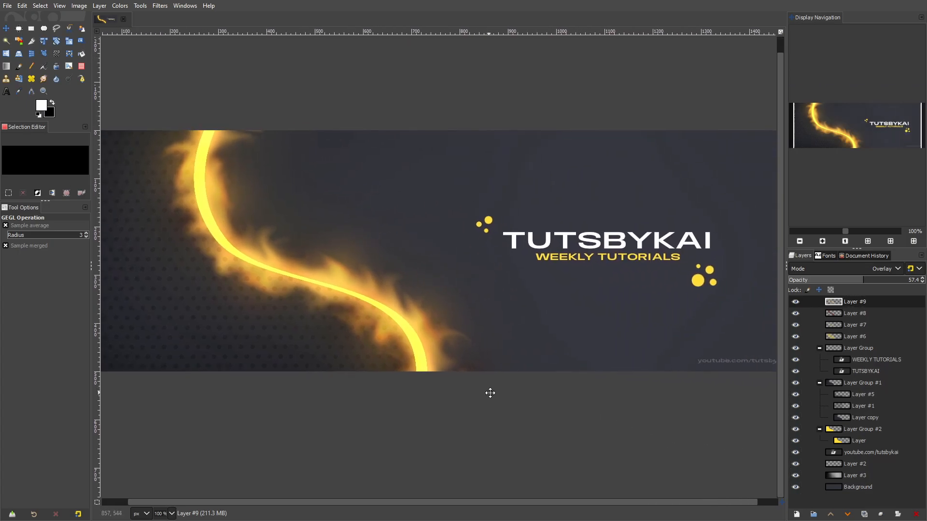
pyautogui.scroll(-2, 495, 384)
pyautogui.scroll(4, 478, 382)
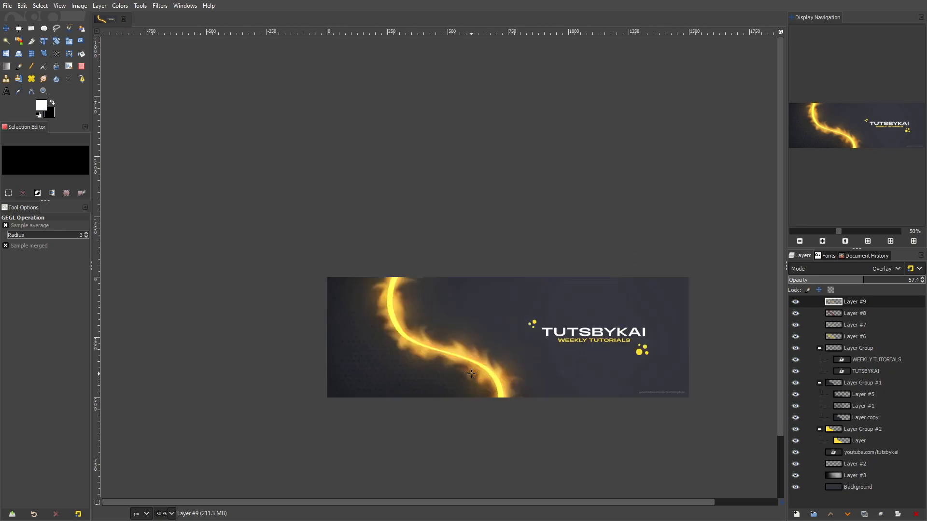
pyautogui.scroll(-3, 471, 372)
pyautogui.scroll(4, 468, 368)
# Step: Add a new transparent layer at the top of the stack and set the Paintbrush to the Sparks brush at size 60
pyautogui.click(102, 6)
pyautogui.click(113, 17)
pyautogui.click(534, 379)
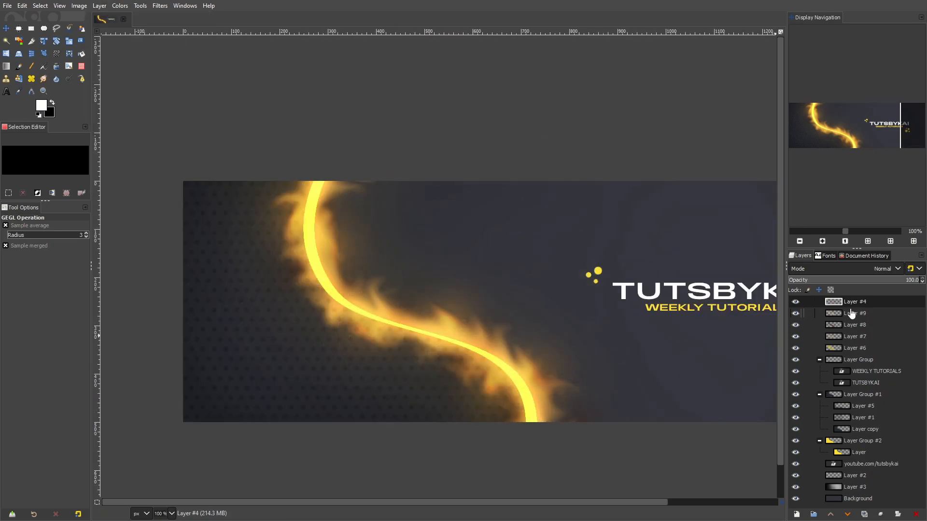
pyautogui.click(19, 66)
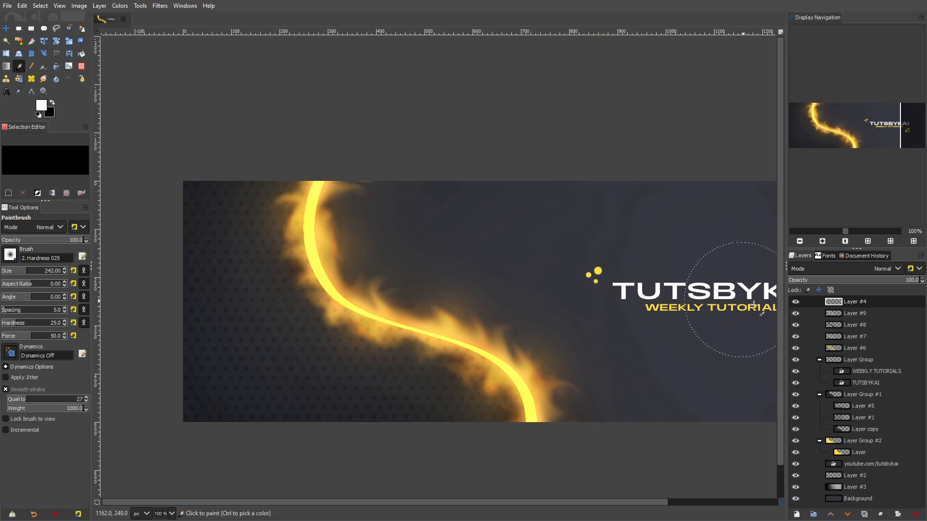
pyautogui.click(808, 314)
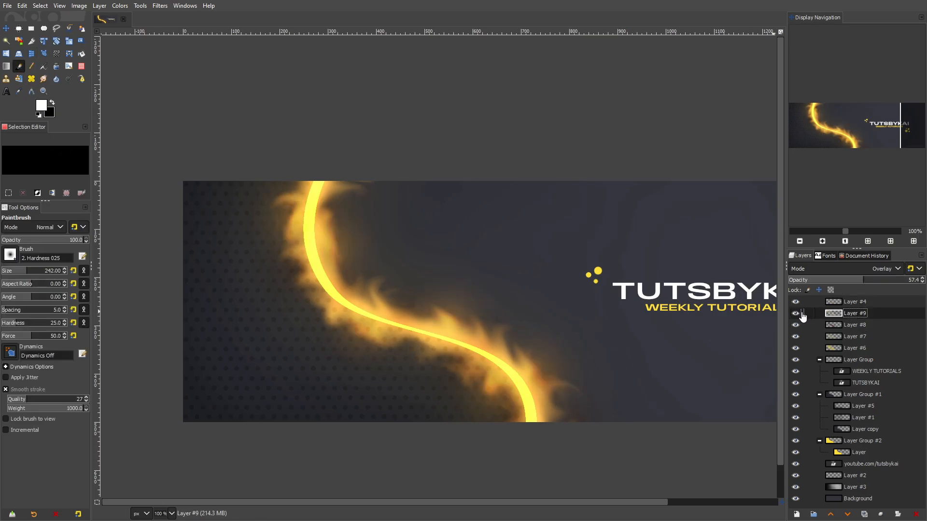
pyautogui.click(837, 304)
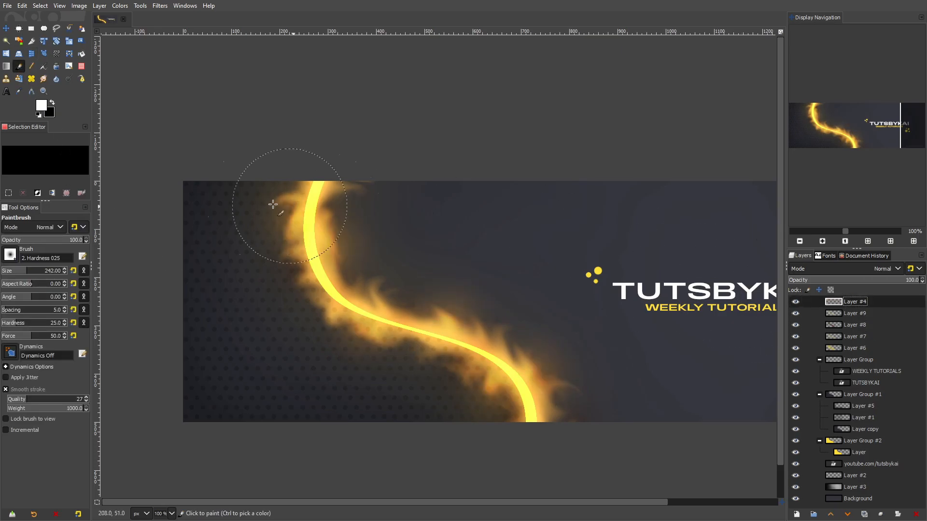
pyautogui.click(10, 254)
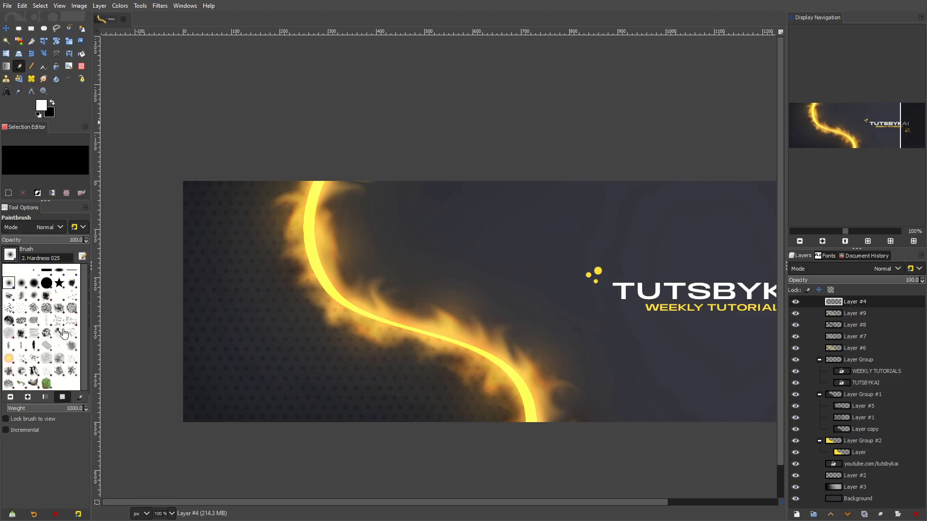
pyautogui.click(22, 359)
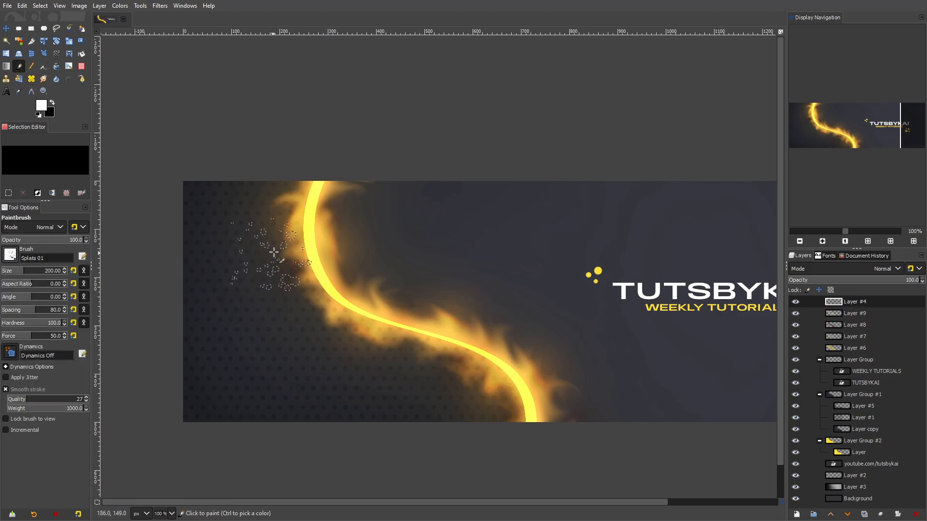
pyautogui.click(10, 255)
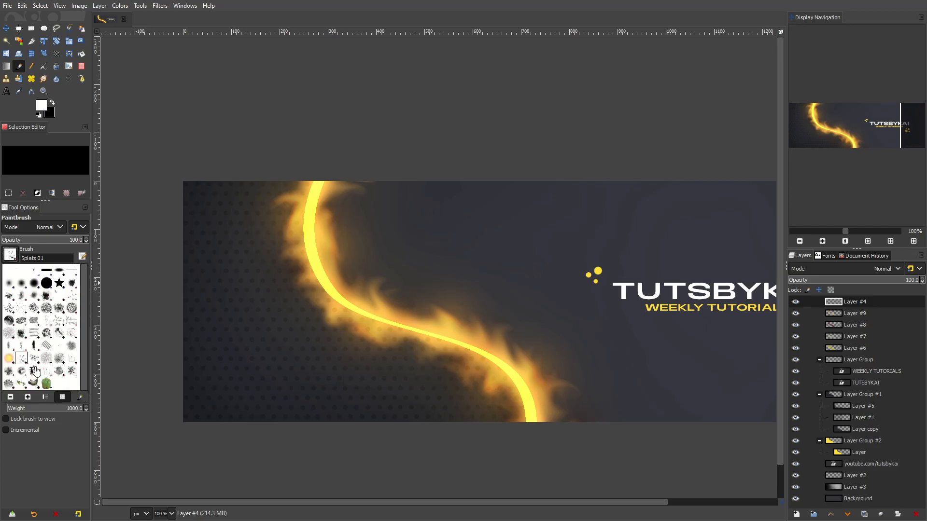
pyautogui.click(9, 359)
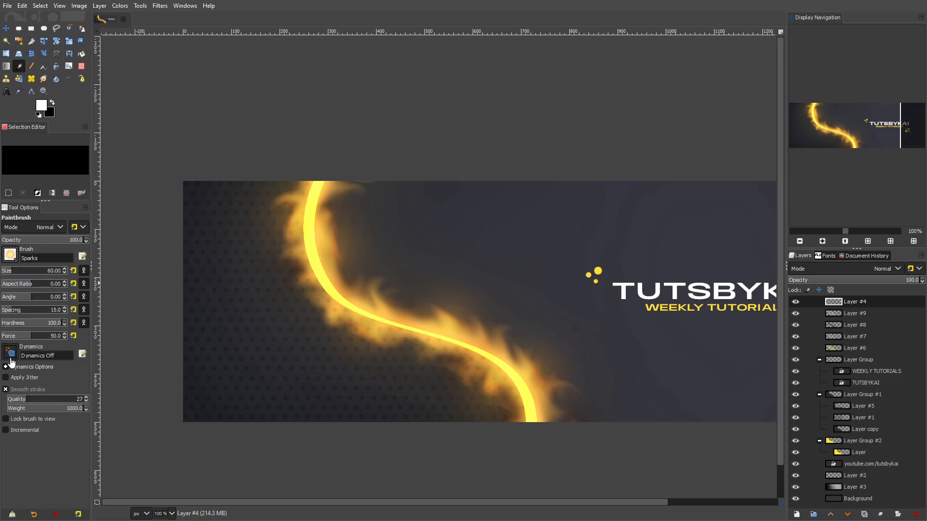
# Step: Paint sparks along both sides of the whole flaming curve, scattering some extra ones beyond the flames
pyautogui.scroll(1, 324, 191)
pyautogui.moveTo(323, 191)
pyautogui.mouseDown()
pyautogui.moveTo(276, 225)
pyautogui.moveTo(324, 217)
pyautogui.moveTo(302, 325)
pyautogui.moveTo(367, 340)
pyautogui.moveTo(413, 411)
pyautogui.moveTo(490, 385)
pyautogui.moveTo(539, 404)
pyautogui.moveTo(582, 453)
pyautogui.mouseUp()
pyautogui.moveTo(582, 454)
pyautogui.mouseDown()
pyautogui.moveTo(513, 219)
pyautogui.moveTo(582, 295)
pyautogui.moveTo(555, 226)
pyautogui.mouseUp()
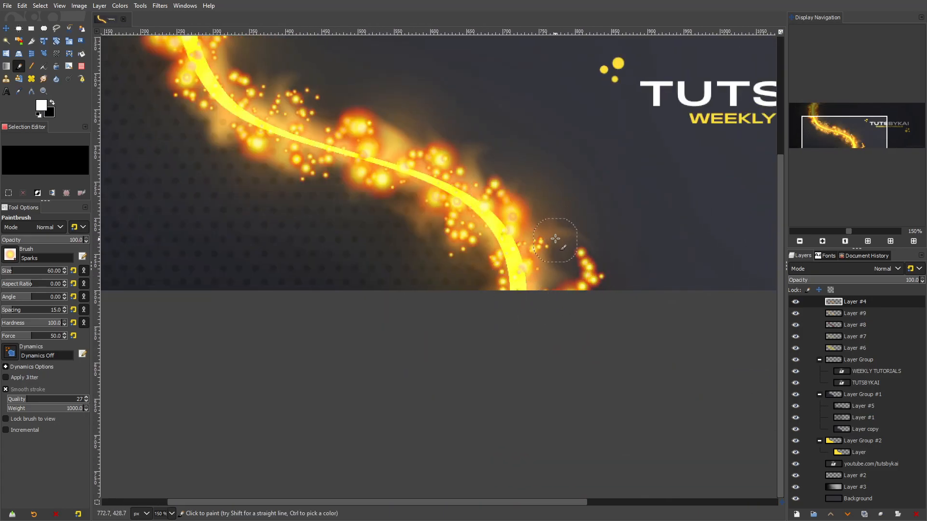
pyautogui.moveTo(564, 265)
pyautogui.mouseDown()
pyautogui.moveTo(566, 217)
pyautogui.moveTo(403, 139)
pyautogui.mouseUp()
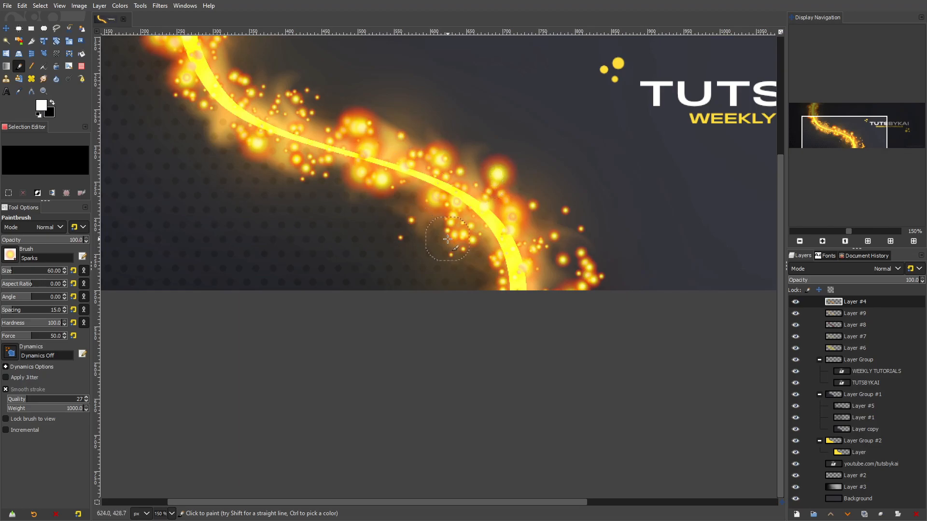
pyautogui.moveTo(338, 186); pyautogui.dragTo(522, 325)
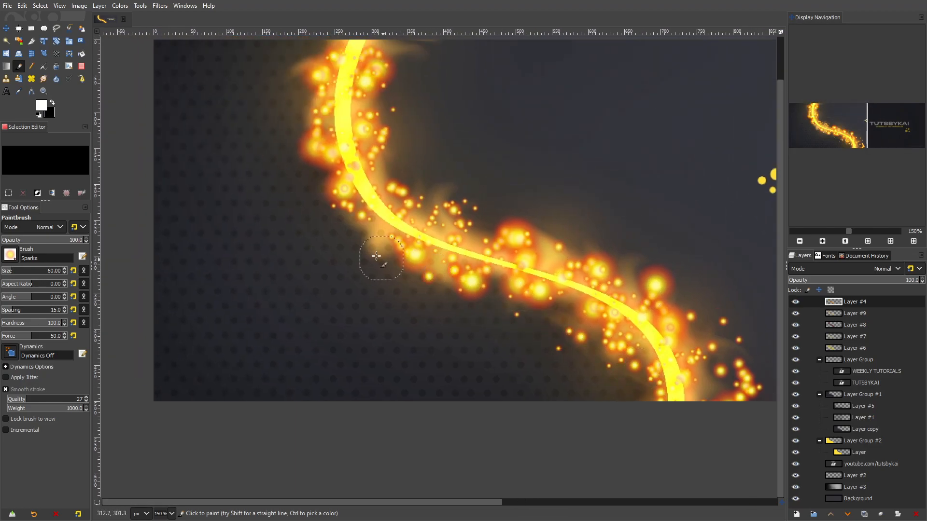
pyautogui.moveTo(351, 147); pyautogui.dragTo(423, 312)
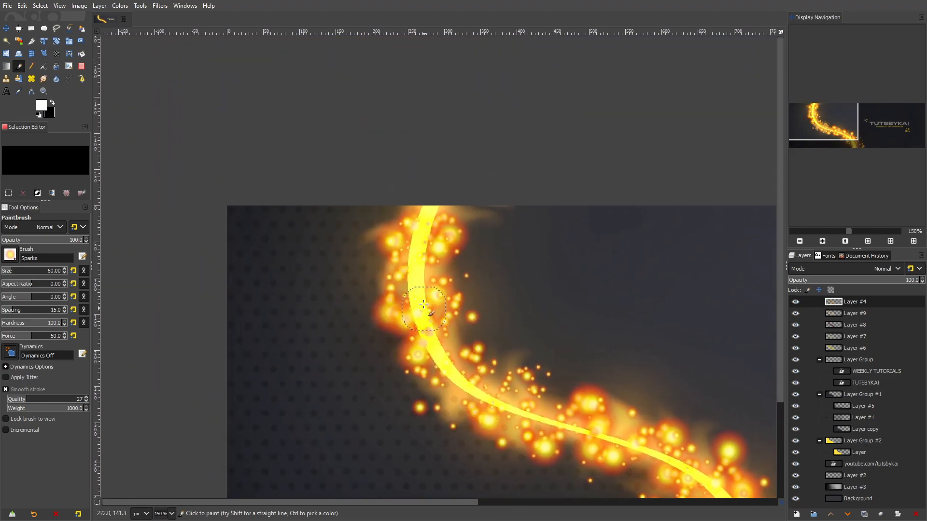
pyautogui.moveTo(396, 215)
pyautogui.mouseDown()
pyautogui.moveTo(363, 243)
pyautogui.moveTo(370, 275)
pyautogui.mouseUp()
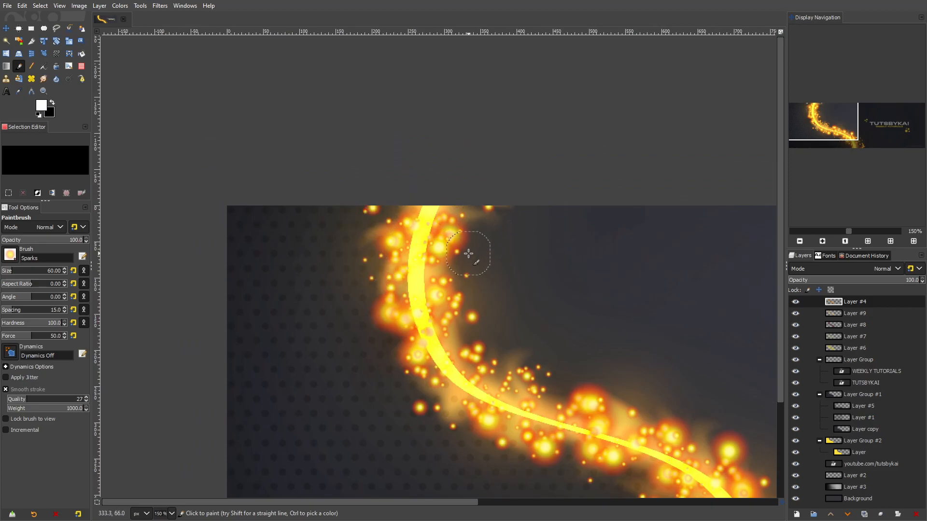
# Step: Try the sparks layer in Screen mode at reduced opacity, then restore its opacity to 100
pyautogui.scroll(-3, 514, 270)
pyautogui.hscroll(2, 514, 270)
pyautogui.click(847, 270)
pyautogui.click(830, 388)
pyautogui.scroll(-1, 486, 262)
pyautogui.hscroll(2, 486, 262)
pyautogui.click(185, 6)
pyautogui.click(668, 176)
pyautogui.moveTo(816, 280); pyautogui.dragTo(804, 284)
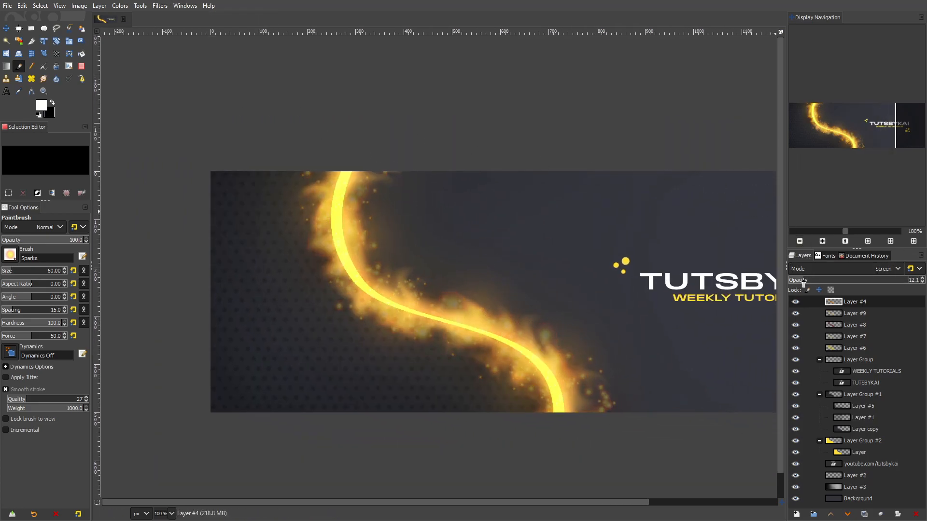
pyautogui.moveTo(862, 285); pyautogui.dragTo(920, 280)
# Step: Set the sparks layer to Overlay mode with an opacity of 15.1
pyautogui.click(885, 269)
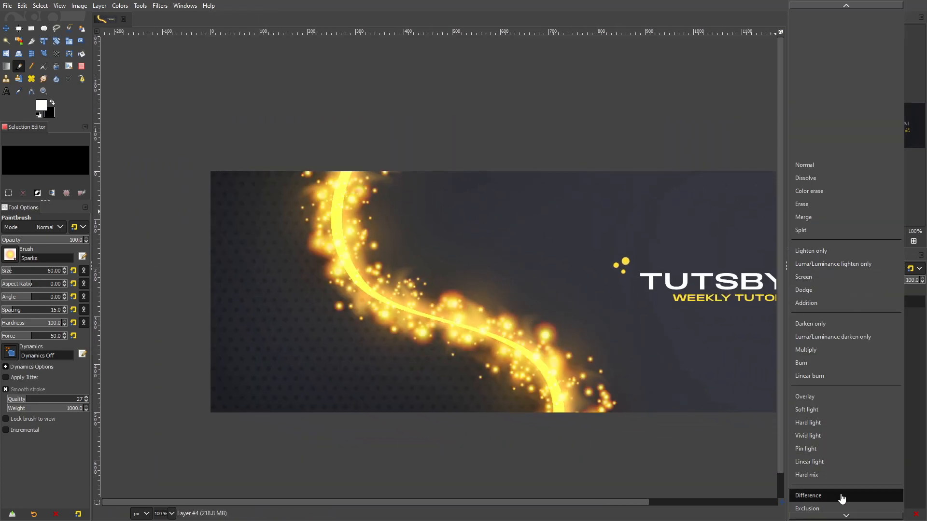
pyautogui.click(816, 393)
pyautogui.click(805, 284)
# Step: Lower the sparks layer's saturation to -100 with Hue-Saturation and set its opacity to 21.0
pyautogui.click(120, 5)
pyautogui.click(137, 53)
pyautogui.moveTo(124, 291); pyautogui.dragTo(17, 289)
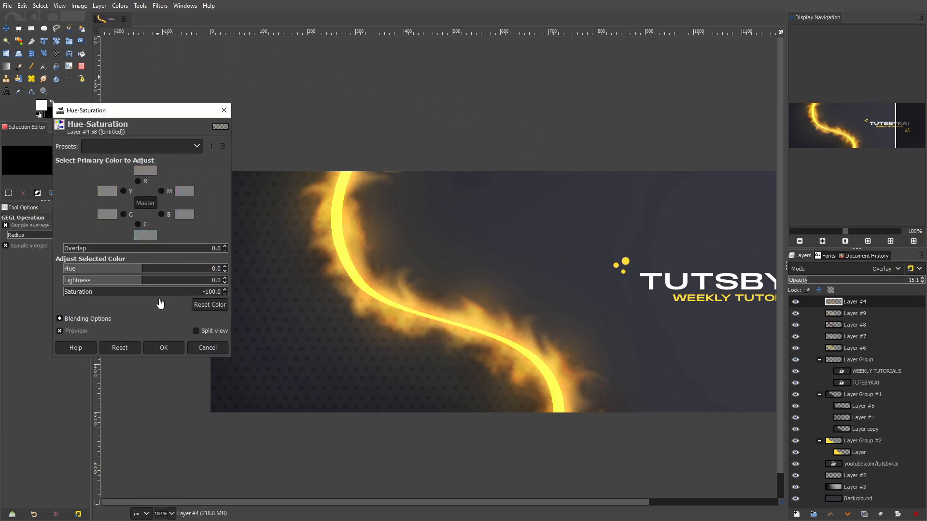
pyautogui.click(183, 348)
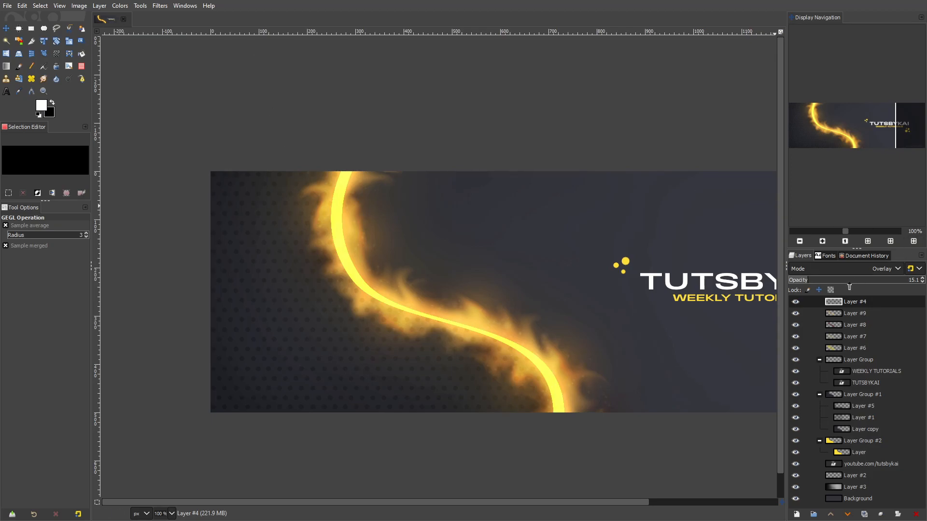
pyautogui.moveTo(815, 282); pyautogui.dragTo(814, 282)
pyautogui.scroll(2, 503, 393)
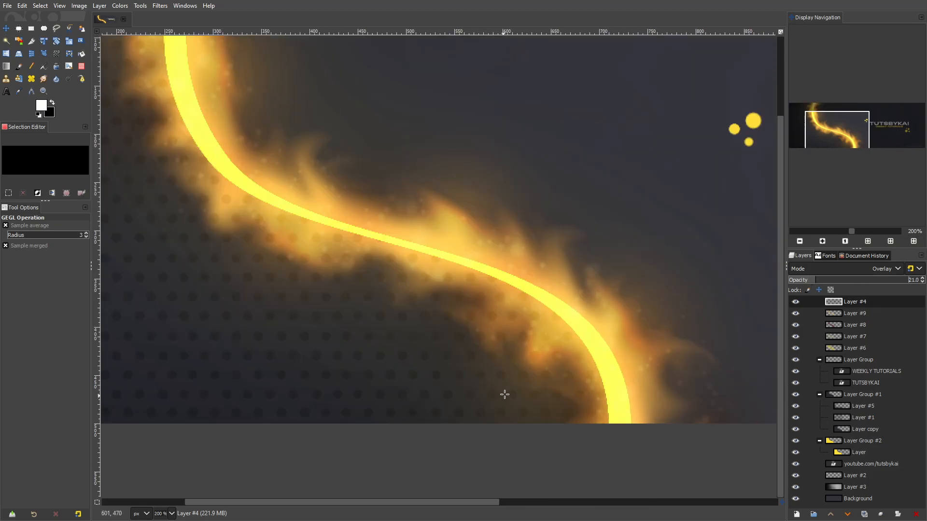
pyautogui.scroll(-3, 581, 318)
pyautogui.scroll(-1, 605, 321)
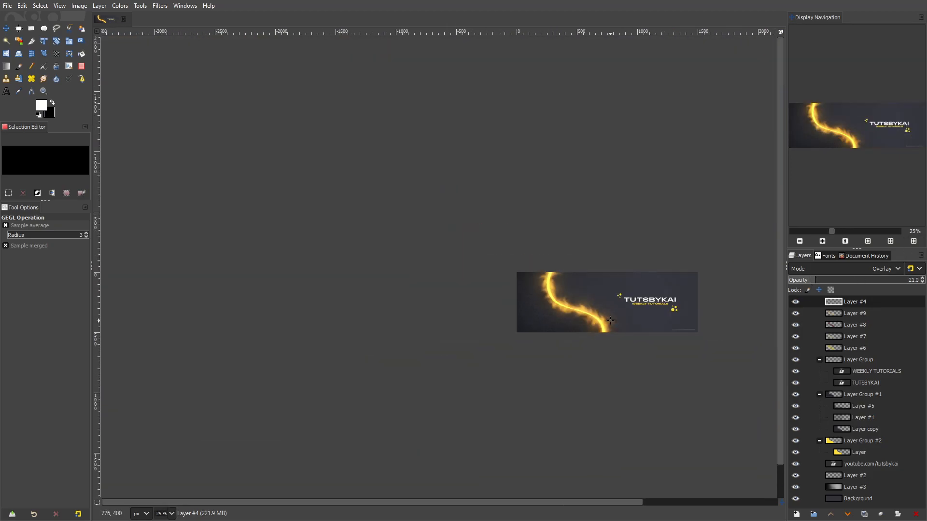
# Step: Set the Paintbrush to 2. Hardness 025 at size 27 and add a new 1500 × 500 transparent layer on top
pyautogui.scroll(3, 399, 204)
pyautogui.click(19, 66)
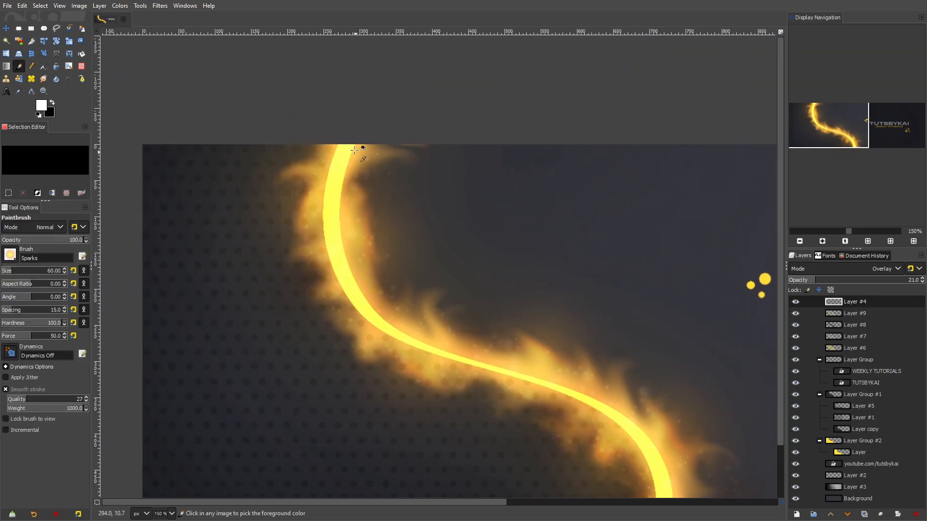
pyautogui.scroll(1, 369, 150)
pyautogui.click(10, 255)
pyautogui.click(17, 290)
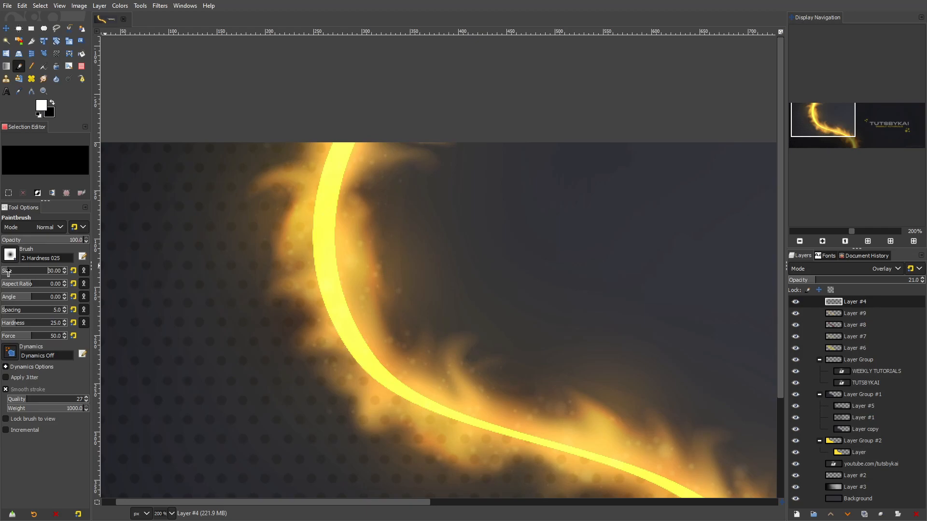
pyautogui.click(796, 514)
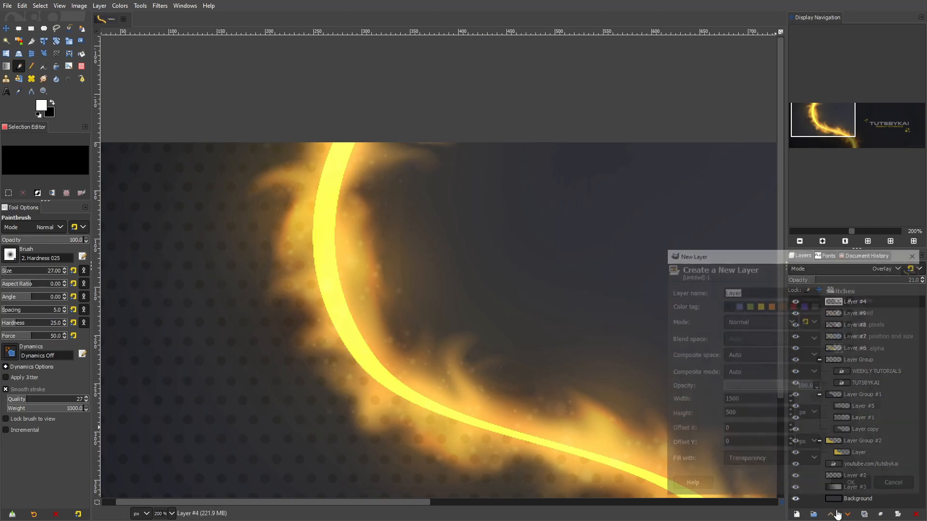
pyautogui.click(852, 491)
# Step: Paint white over the full length of the yellow curve, using a brush size of 36
pyautogui.moveTo(332, 171); pyautogui.dragTo(337, 151)
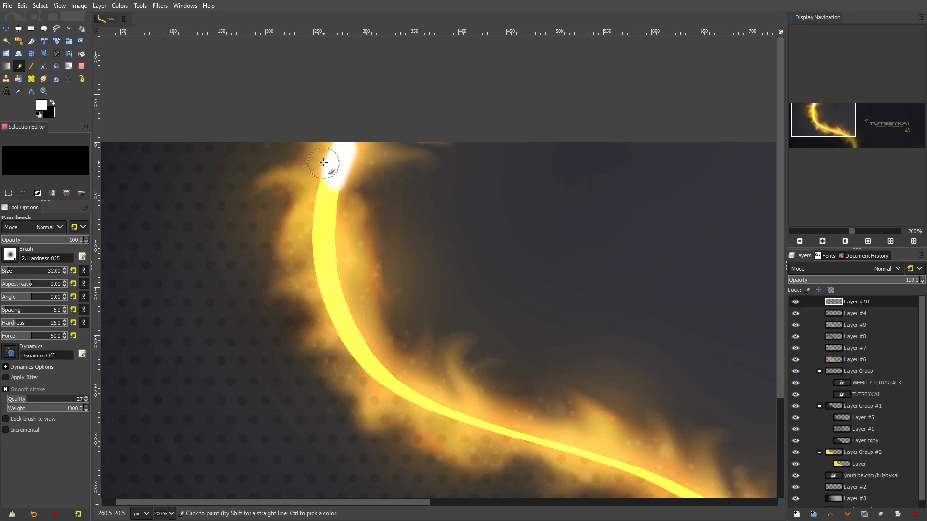
pyautogui.click(64, 269)
pyautogui.click(65, 269)
pyautogui.moveTo(331, 145)
pyautogui.mouseDown()
pyautogui.moveTo(323, 246)
pyautogui.moveTo(353, 335)
pyautogui.moveTo(379, 371)
pyautogui.moveTo(445, 412)
pyautogui.moveTo(601, 456)
pyautogui.moveTo(547, 403)
pyautogui.moveTo(304, 234)
pyautogui.moveTo(302, 244)
pyautogui.moveTo(436, 314)
pyautogui.moveTo(463, 338)
pyautogui.moveTo(494, 439)
pyautogui.mouseUp()
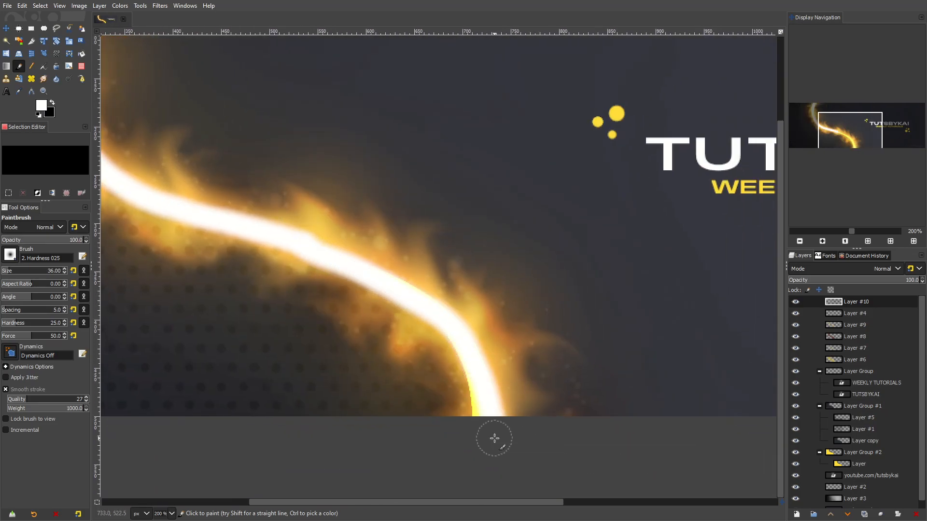
pyautogui.moveTo(470, 353); pyautogui.dragTo(489, 434)
# Step: Set the white stroke layer (Layer #10) to Overlay mode
pyautogui.click(824, 274)
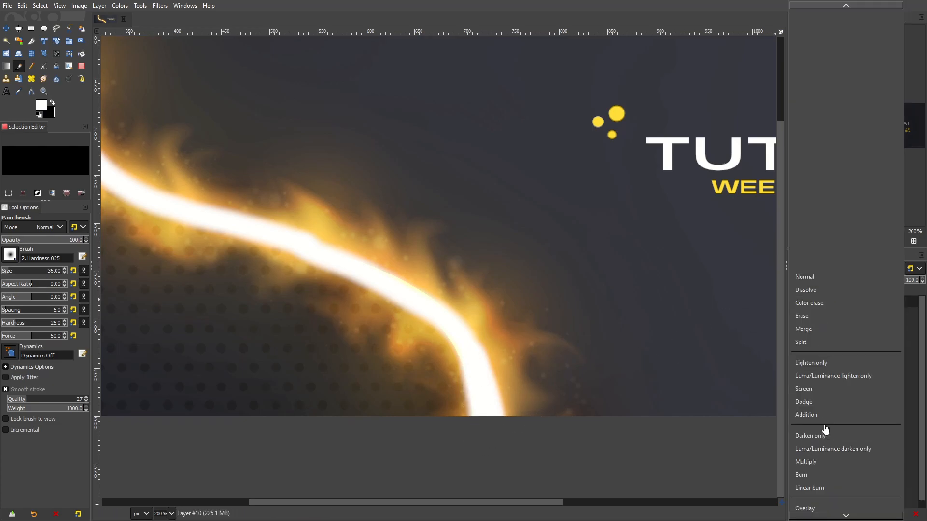
pyautogui.click(823, 503)
pyautogui.hotkey('shift', '2')
pyautogui.press('1')
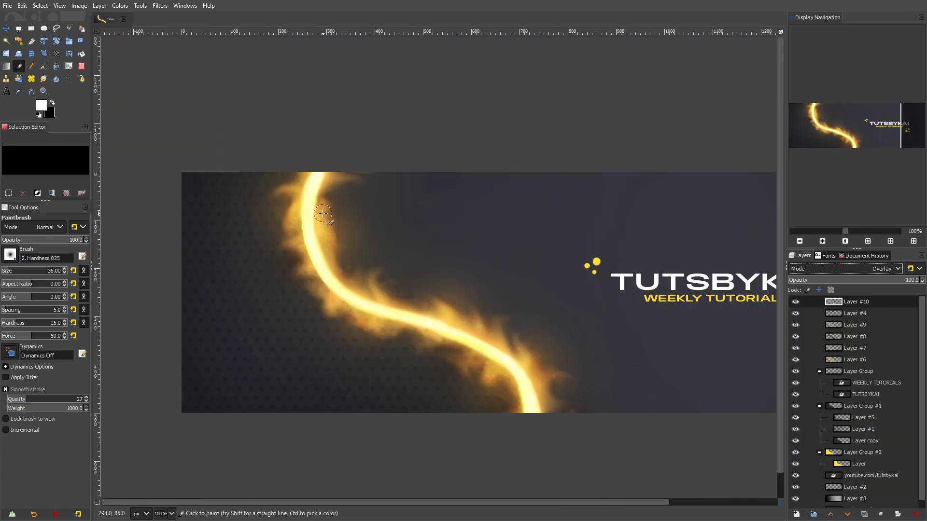
# Step: Soften the white stroke on Layer #10 with a Gaussian Blur
pyautogui.press('2')
pyautogui.click(160, 5)
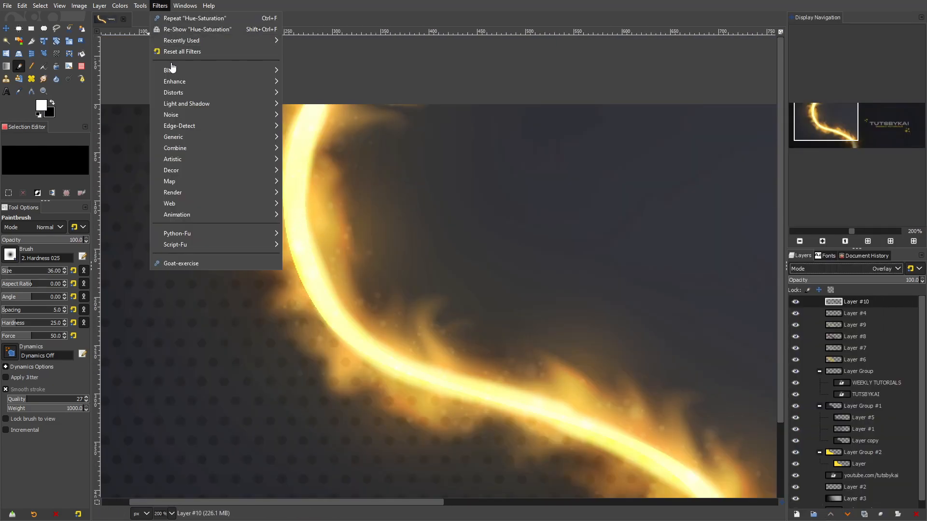
pyautogui.moveTo(255, 70)
pyautogui.click(314, 71)
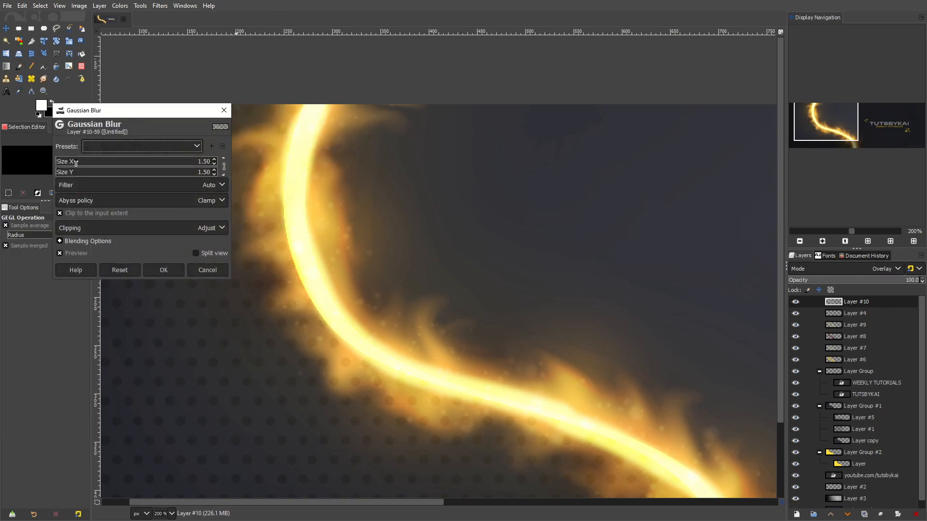
pyautogui.doubleClick(214, 160)
pyautogui.click(179, 270)
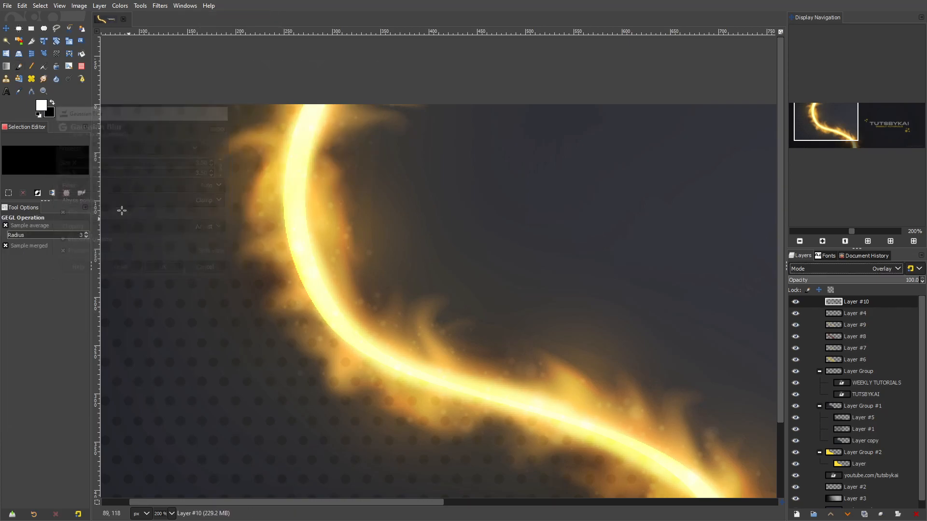
# Step: Smudge the white glow along the curve with the Smudge tool at size 40
pyautogui.click(44, 78)
pyautogui.moveTo(10, 274); pyautogui.dragTo(9, 274)
pyautogui.moveTo(323, 126)
pyautogui.mouseDown()
pyautogui.moveTo(289, 157)
pyautogui.moveTo(291, 216)
pyautogui.mouseUp()
pyautogui.moveTo(301, 248)
pyautogui.mouseDown()
pyautogui.moveTo(362, 341)
pyautogui.moveTo(455, 387)
pyautogui.moveTo(604, 419)
pyautogui.moveTo(409, 253)
pyautogui.mouseUp()
pyautogui.moveTo(346, 248)
pyautogui.mouseDown()
pyautogui.moveTo(462, 296)
pyautogui.moveTo(530, 368)
pyautogui.moveTo(539, 408)
pyautogui.mouseUp()
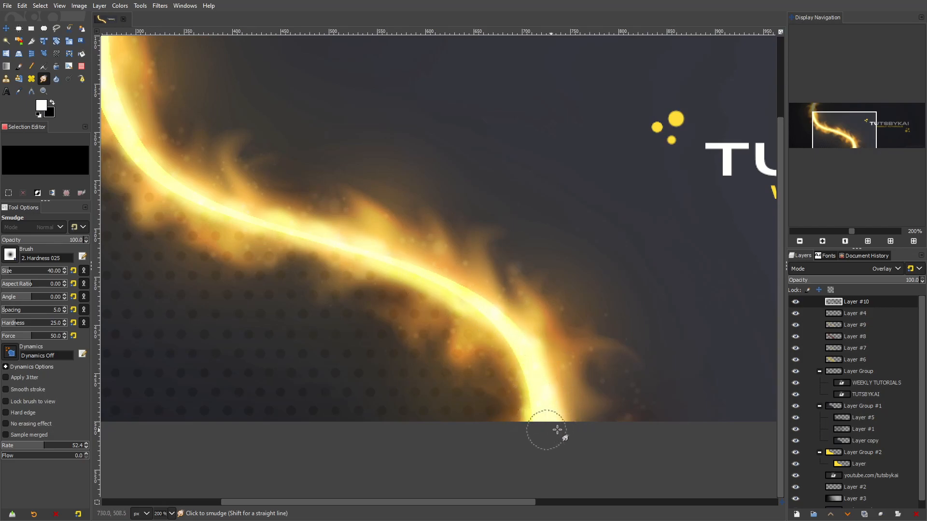
# Step: Examine the glowing curve up close and within the whole banner, with the Paintbrush active again
pyautogui.scroll(-4, 605, 395)
pyautogui.scroll(4, 517, 348)
pyautogui.press('n')
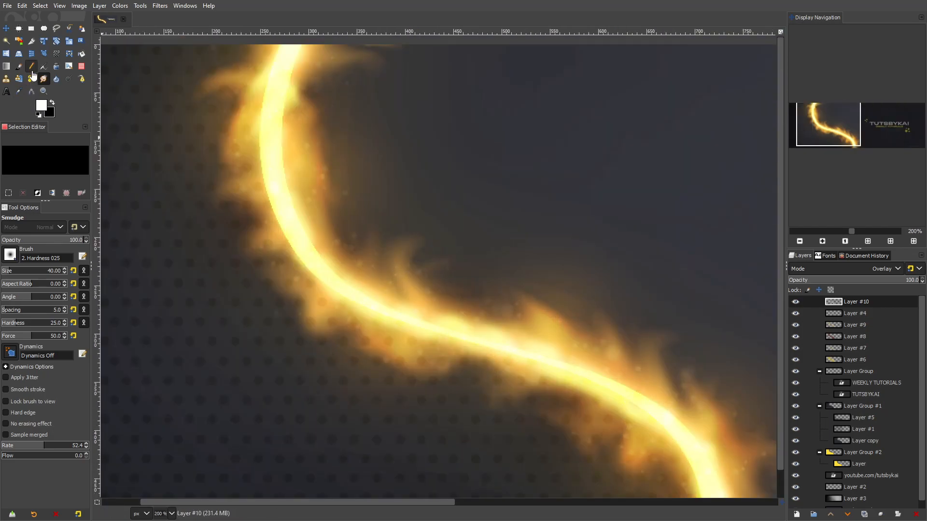
pyautogui.press('p')
pyautogui.scroll(-5, 368, 263)
pyautogui.scroll(3, 438, 298)
pyautogui.scroll(-2, 459, 261)
pyautogui.scroll(1, 444, 296)
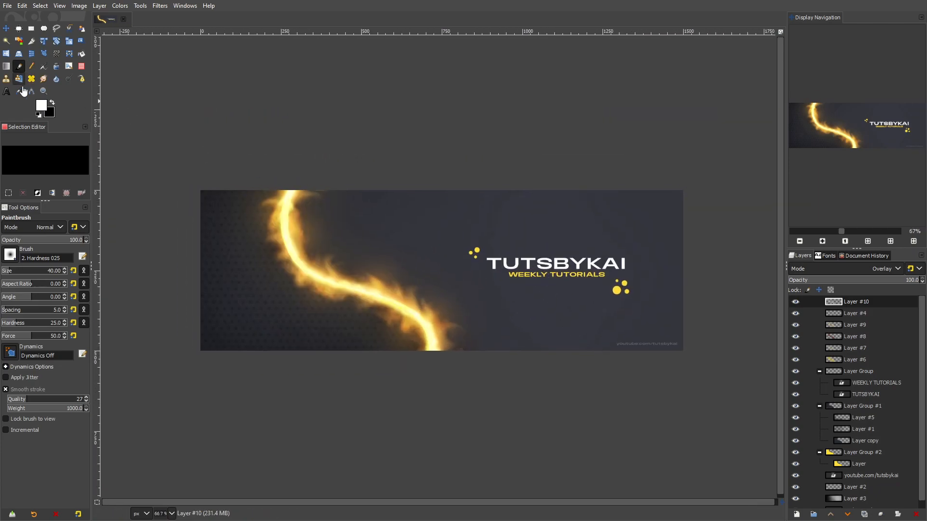
# Step: Activate the Text tool and examine the dotted area beside the flaming curve up close
pyautogui.press('t')
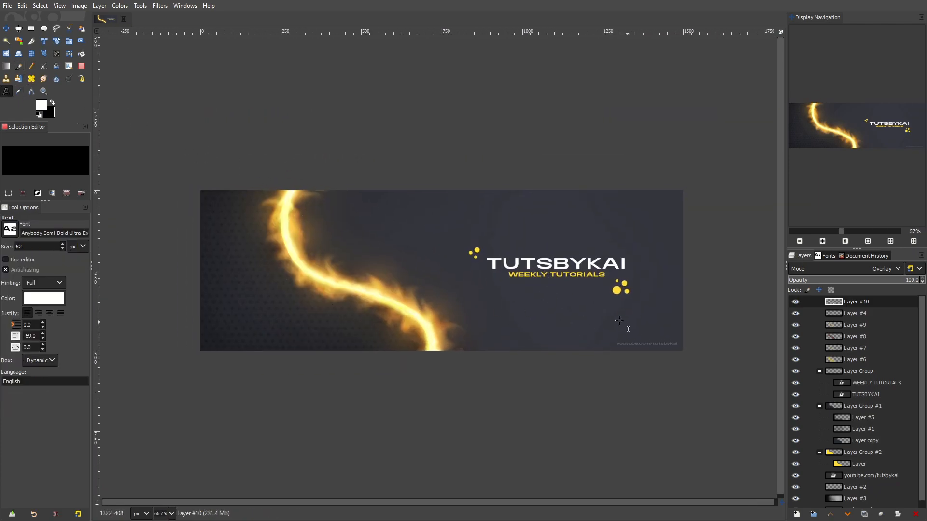
pyautogui.moveTo(612, 336); pyautogui.dragTo(744, 343)
pyautogui.scroll(2, 446, 306)
pyautogui.moveTo(447, 308); pyautogui.dragTo(517, 309)
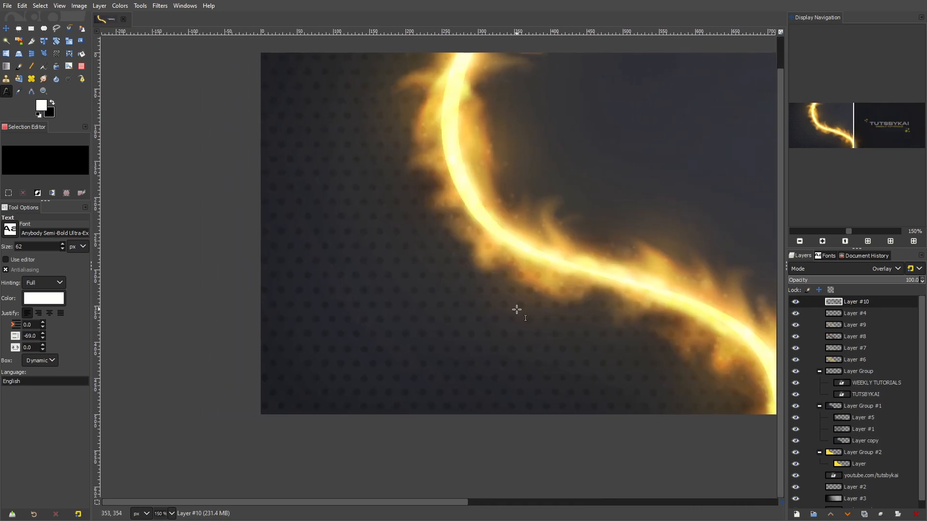
# Step: Select Layer #1 inside Layer Group #1
pyautogui.scroll(-1, 920, 458)
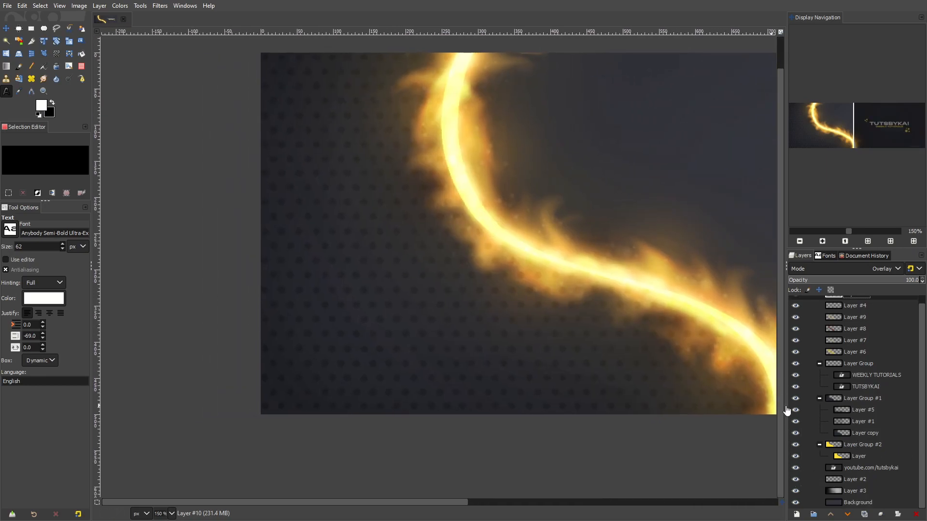
pyautogui.click(795, 364)
pyautogui.click(847, 425)
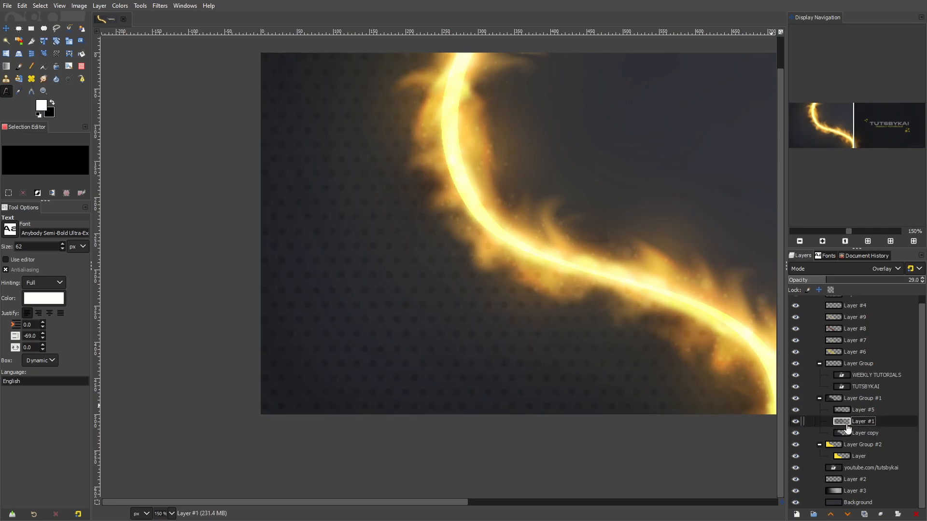
pyautogui.rightClick(847, 427)
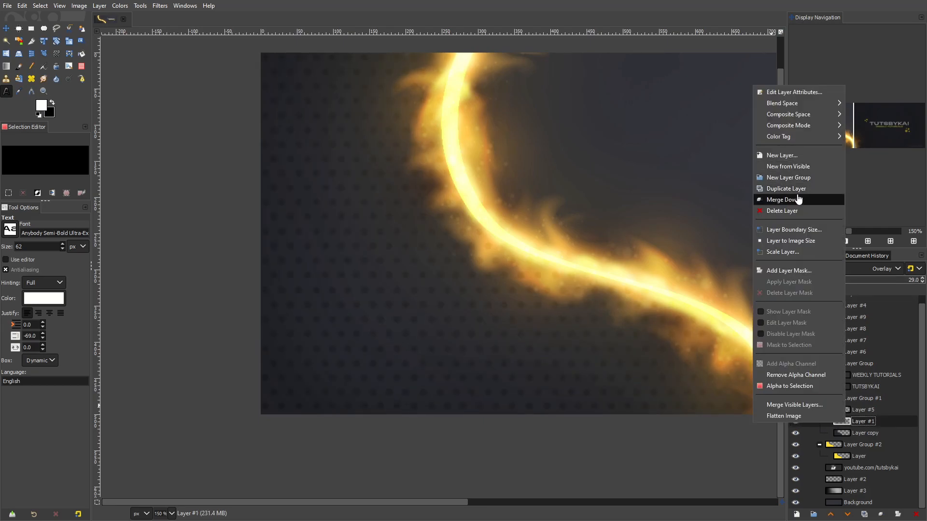
pyautogui.click(895, 401)
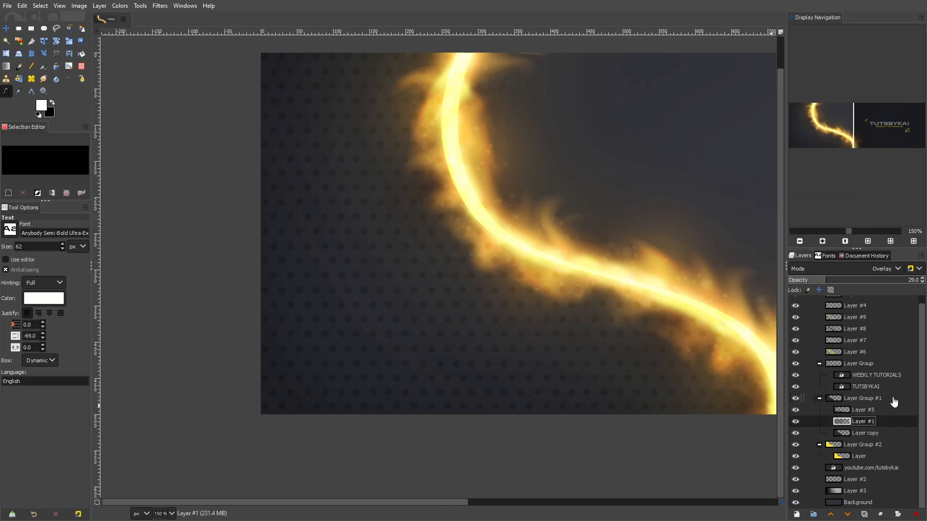
# Step: Rename the dot-pattern layer as dots and duplicate it
pyautogui.write('dots')
pyautogui.press('Return')
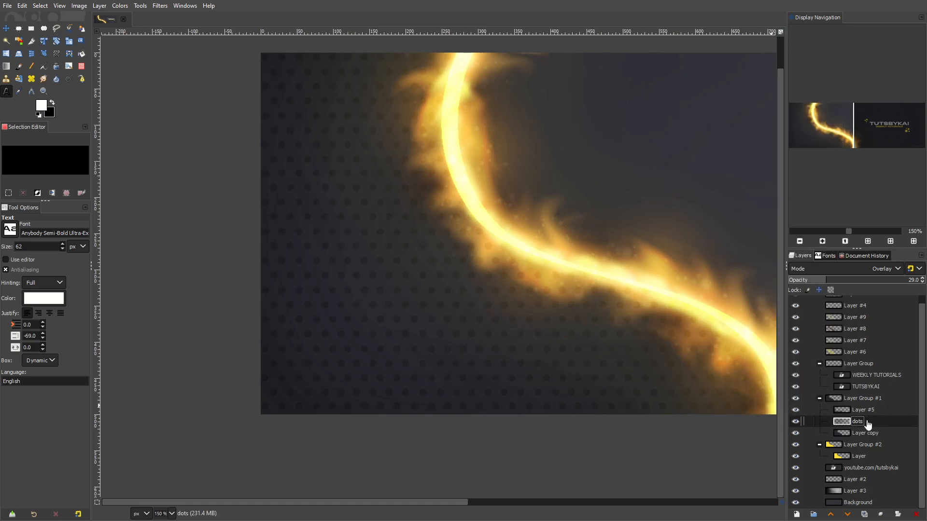
pyautogui.rightClick(876, 422)
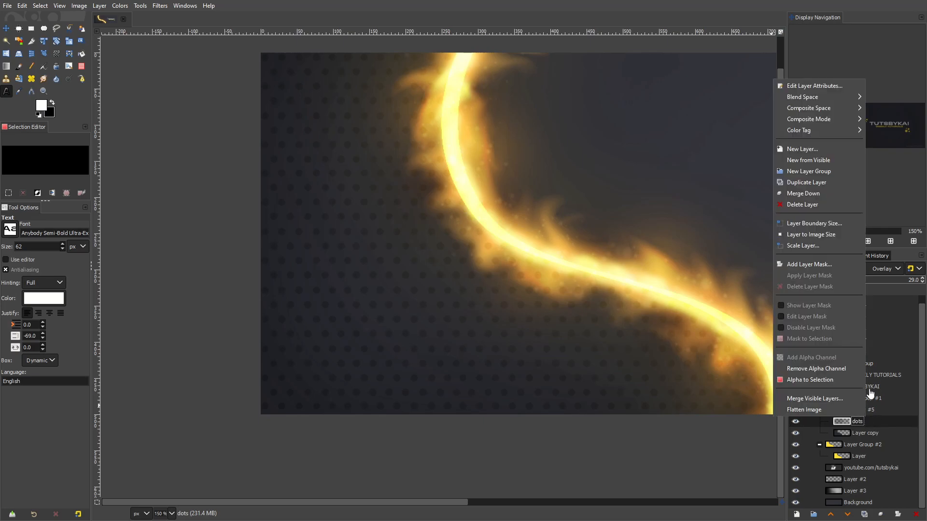
pyautogui.click(811, 184)
# Step: Invert the colors of the dots copy layer and offset it slightly from the original to emboss the dots
pyautogui.click(120, 6)
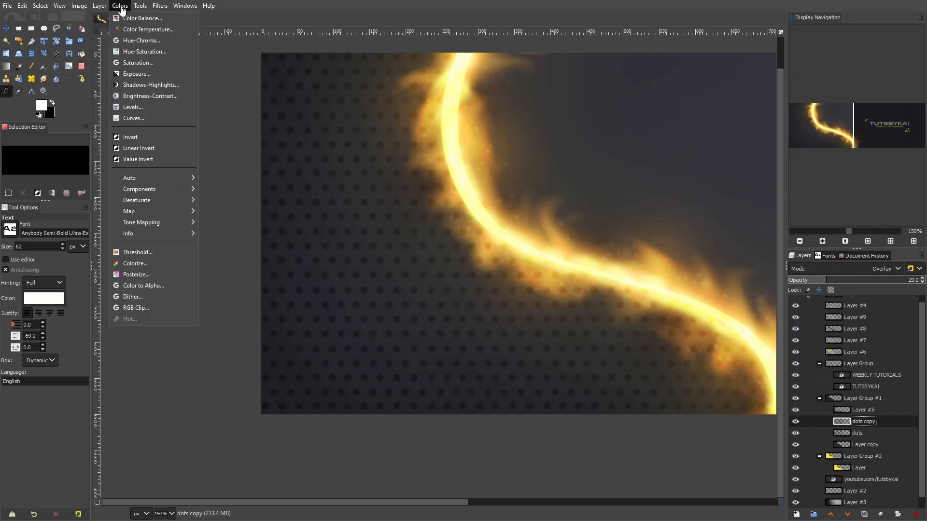
pyautogui.click(137, 138)
pyautogui.click(7, 29)
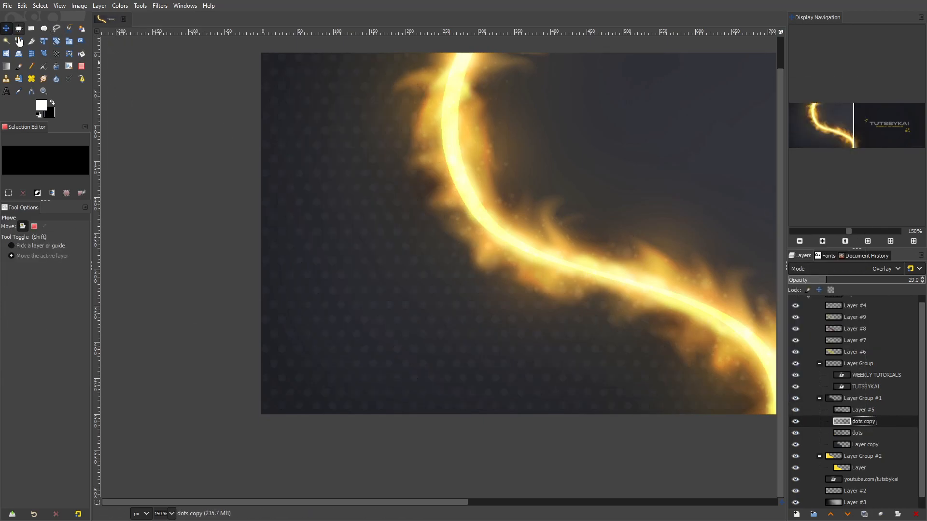
pyautogui.scroll(2, 289, 146)
pyautogui.moveTo(350, 184); pyautogui.dragTo(353, 185)
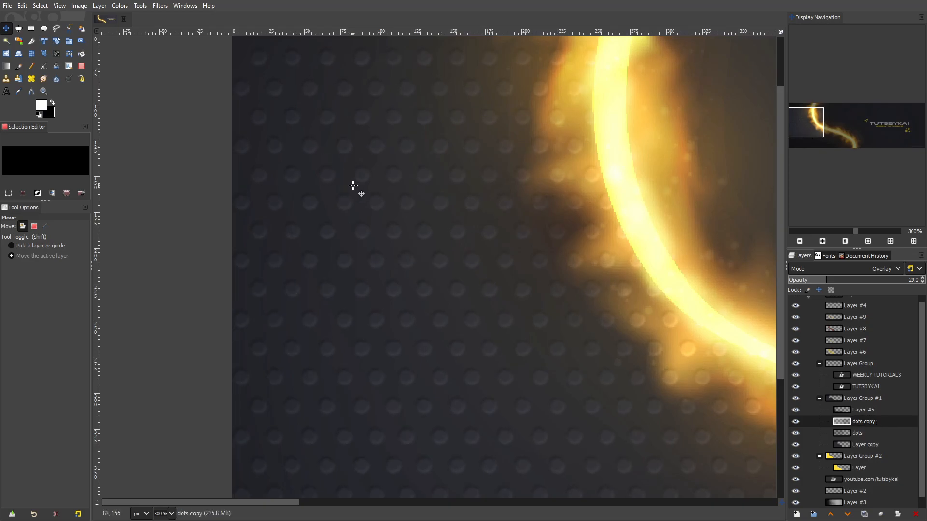
pyautogui.scroll(-3, 354, 151)
pyautogui.scroll(6, 440, 265)
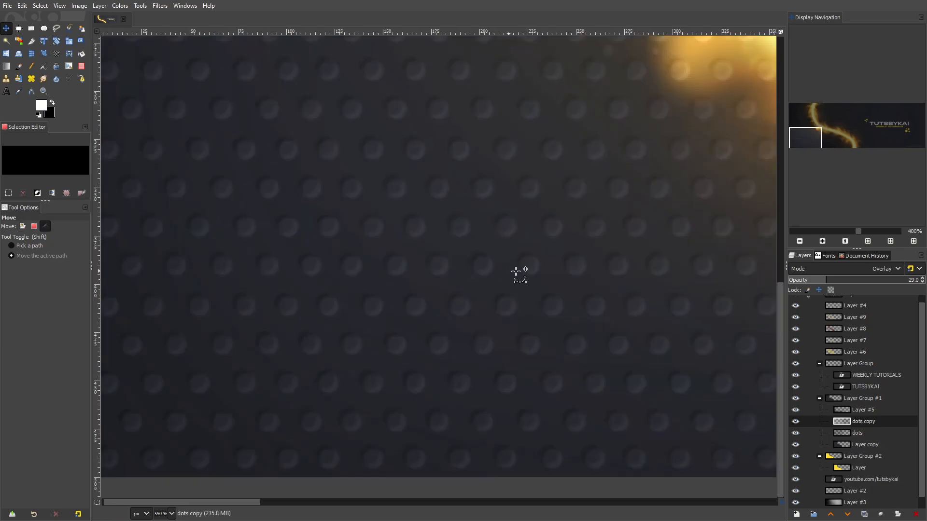
pyautogui.scroll(-6, 513, 269)
pyautogui.moveTo(527, 272); pyautogui.dragTo(463, 314)
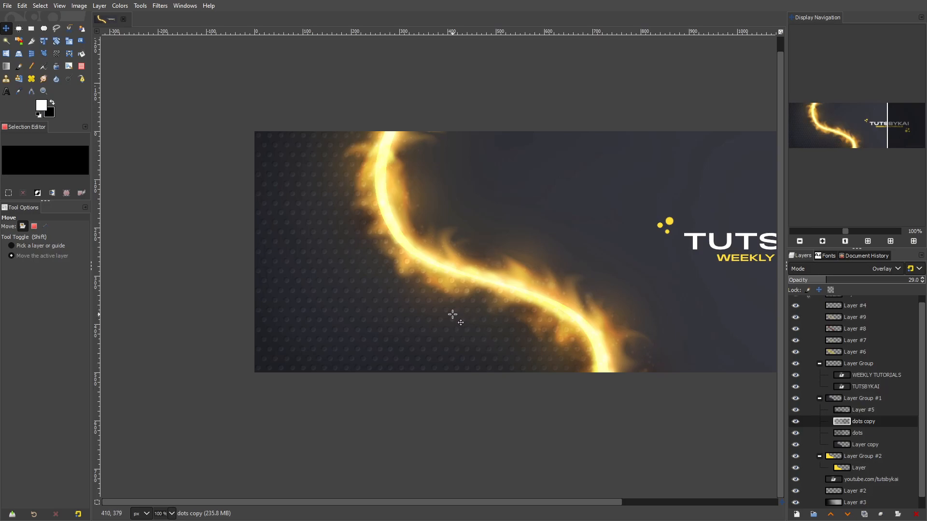
# Step: Add a new layer and fill a full-height vertical strip about 80 px wide with white, then clear the selection
pyautogui.click(99, 6)
pyautogui.click(123, 15)
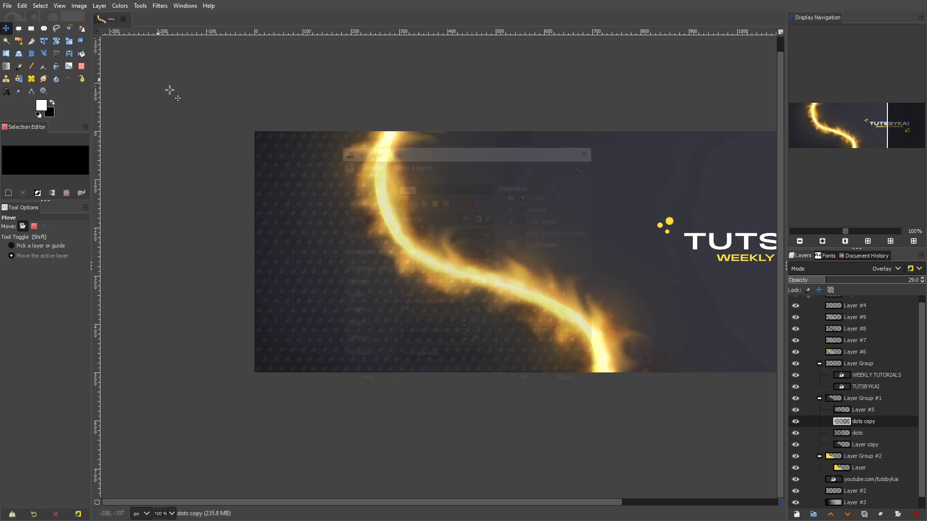
pyautogui.click(526, 382)
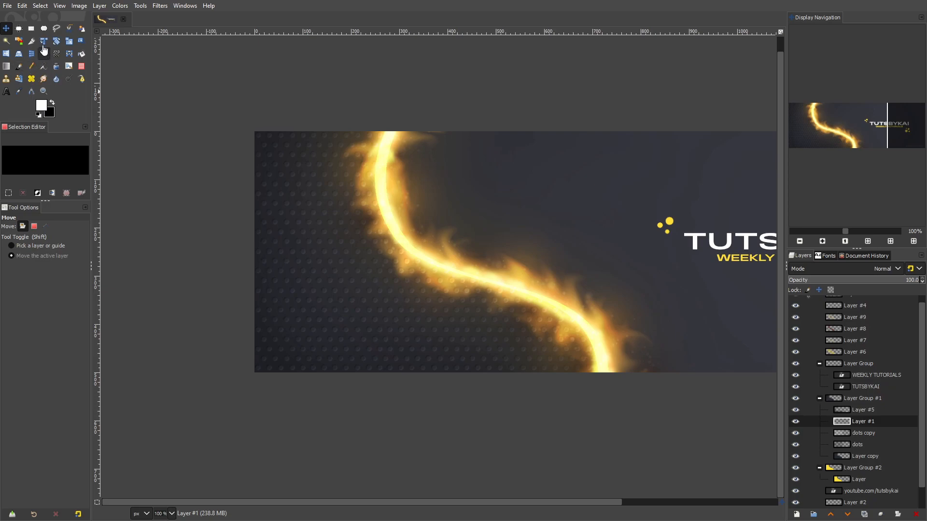
pyautogui.press('r')
pyautogui.moveTo(407, 83); pyautogui.dragTo(445, 421)
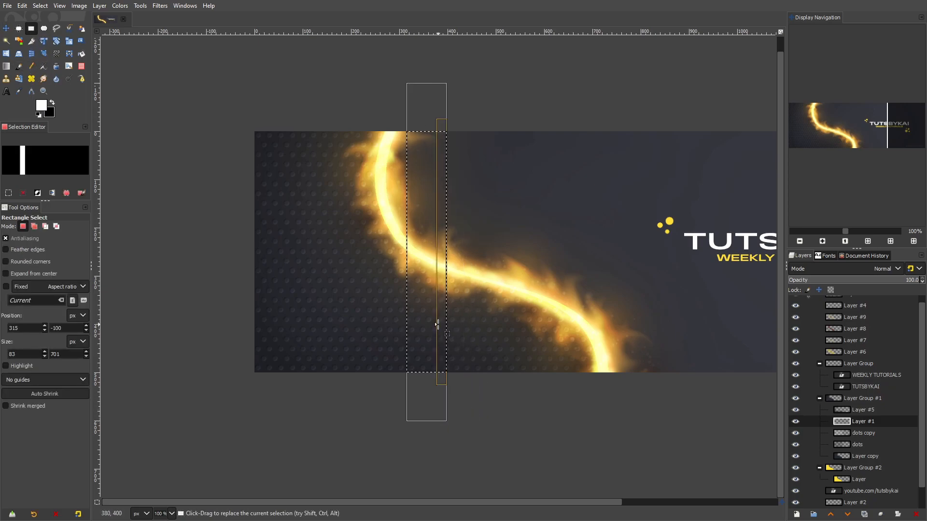
pyautogui.click(82, 53)
pyautogui.click(421, 193)
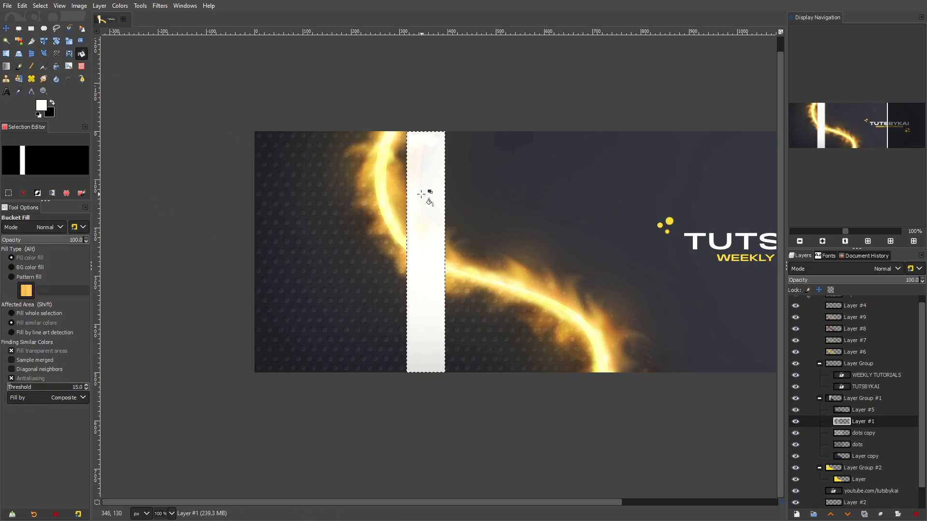
pyautogui.click(40, 5)
pyautogui.click(46, 27)
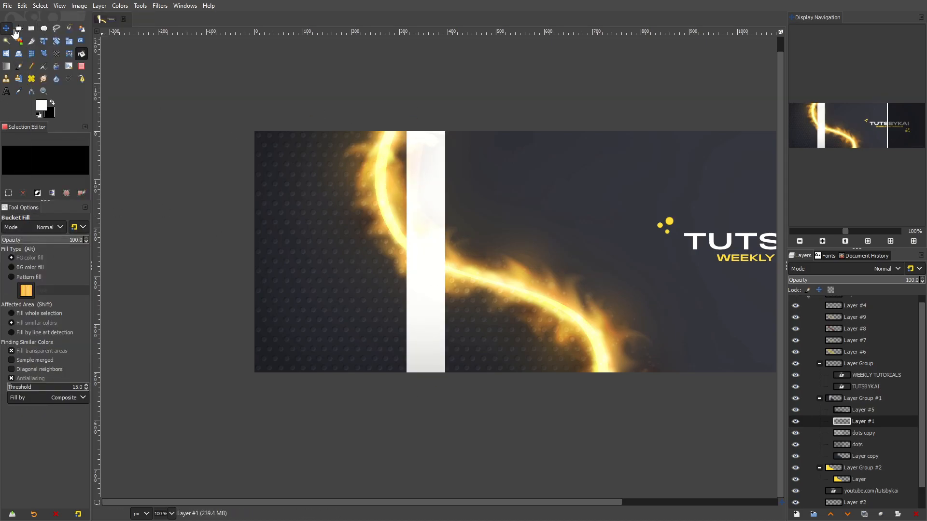
# Step: Duplicate the white strip layer and move the copy to the right of the original strip
pyautogui.click(8, 29)
pyautogui.rightClick(858, 425)
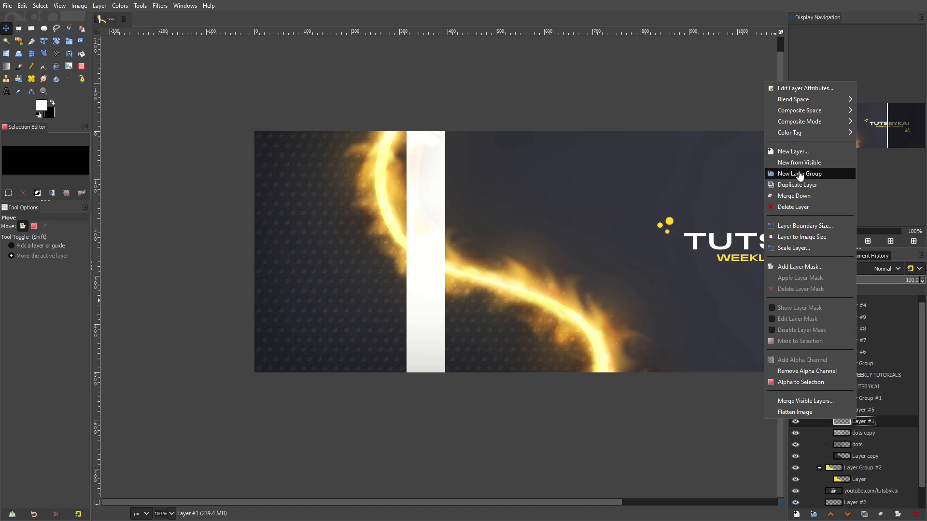
pyautogui.click(804, 189)
pyautogui.moveTo(426, 233); pyautogui.dragTo(486, 232)
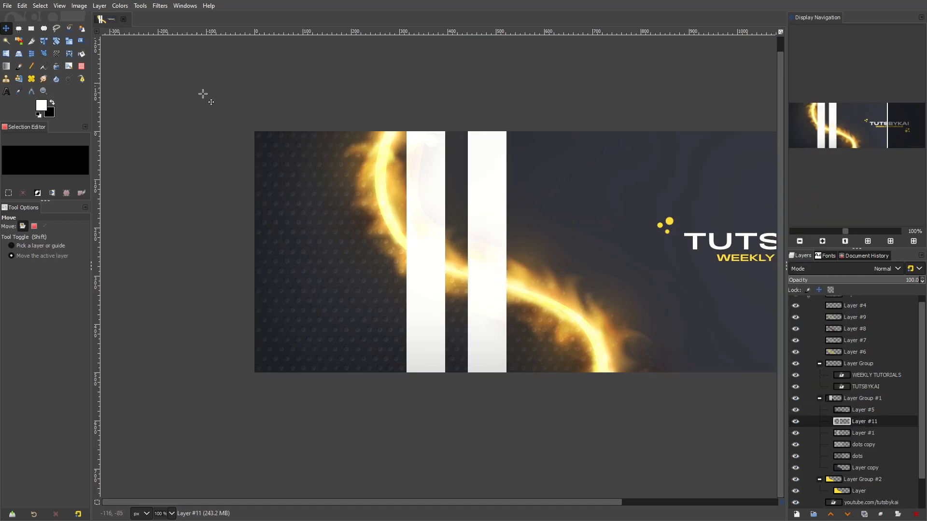
# Step: Delete the right part of the copied strip to make it about half as wide, and clear the selection
pyautogui.click(30, 29)
pyautogui.moveTo(488, 123); pyautogui.dragTo(562, 416)
pyautogui.press('Delete')
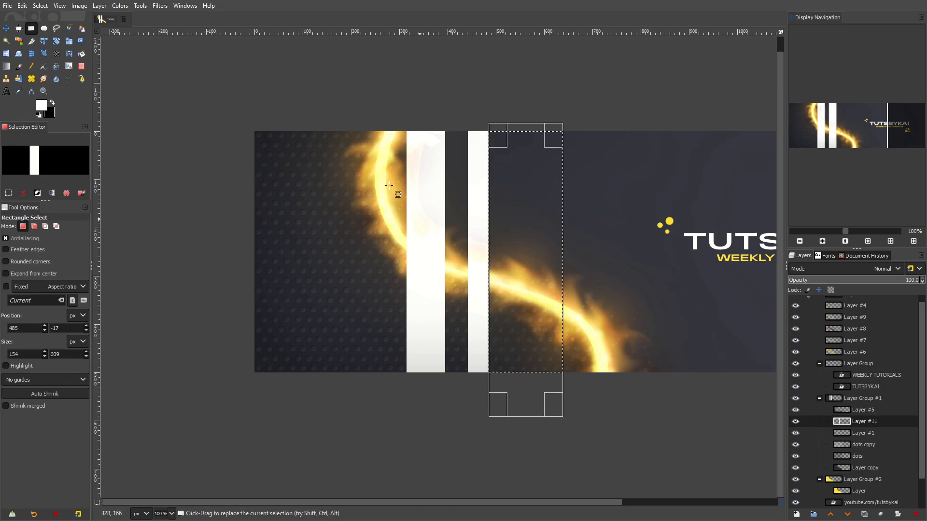
pyautogui.click(40, 5)
pyautogui.click(48, 28)
# Step: Move the narrow strip closer to the wide one and merge it down into the wide strip's layer
pyautogui.click(6, 29)
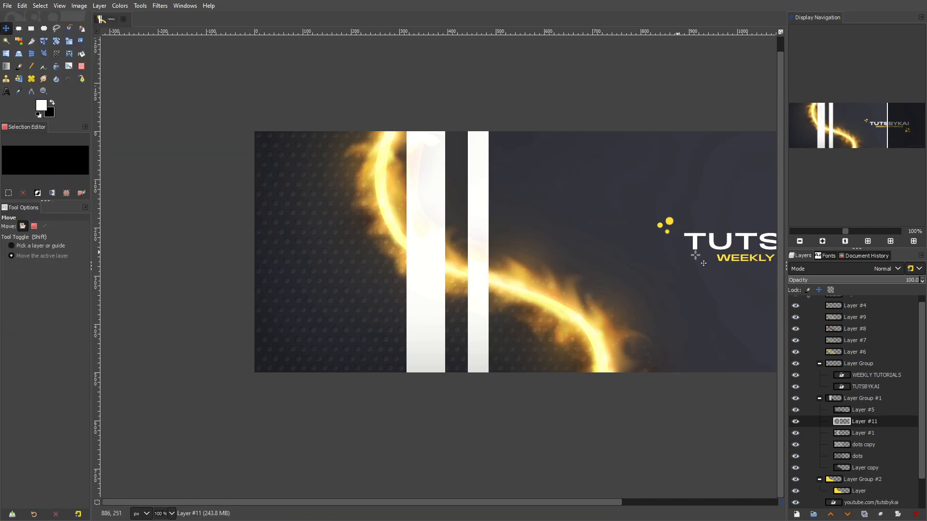
pyautogui.moveTo(476, 262); pyautogui.dragTo(469, 263)
pyautogui.moveTo(488, 303); pyautogui.dragTo(479, 304)
pyautogui.rightClick(872, 422)
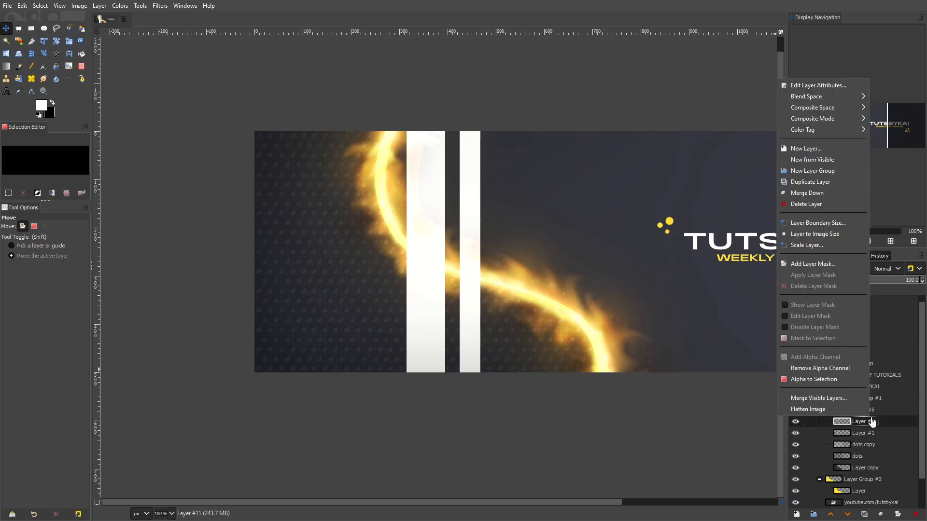
pyautogui.click(820, 193)
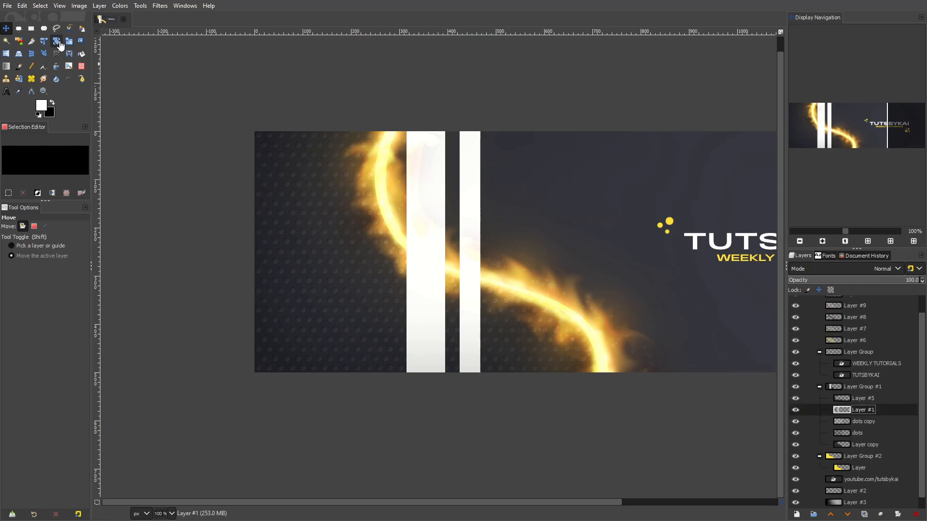
# Step: Shear the merged strips with an X magnitude of -197 and move them left over the dotted area
pyautogui.click(79, 42)
pyautogui.click(296, 72)
pyautogui.moveTo(296, 73); pyautogui.dragTo(391, 80)
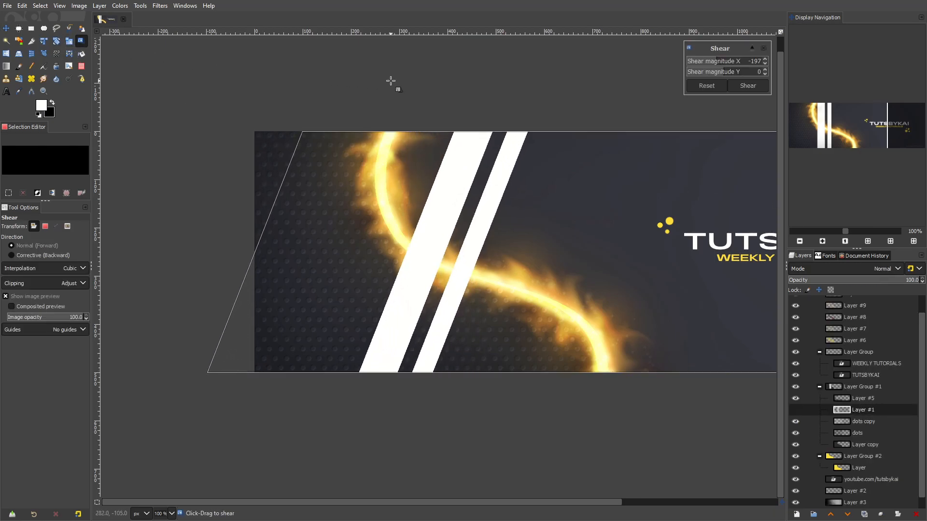
pyautogui.click(748, 86)
pyautogui.press('m')
pyautogui.moveTo(415, 157); pyautogui.dragTo(348, 157)
# Step: Set the slanted stripes layer to Overlay mode with 13.6 opacity and adjust the stripes' position on the dotted area
pyautogui.click(868, 272)
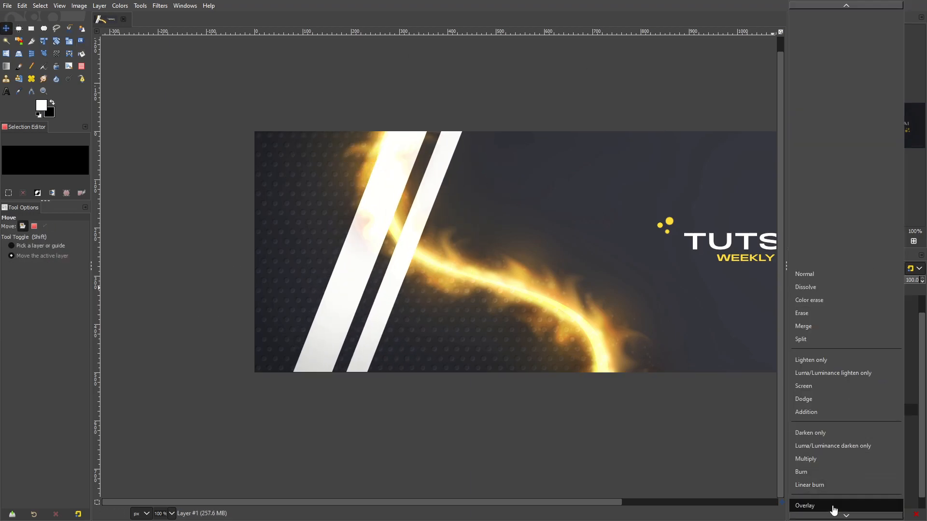
pyautogui.click(833, 504)
pyautogui.scroll(-1, 876, 397)
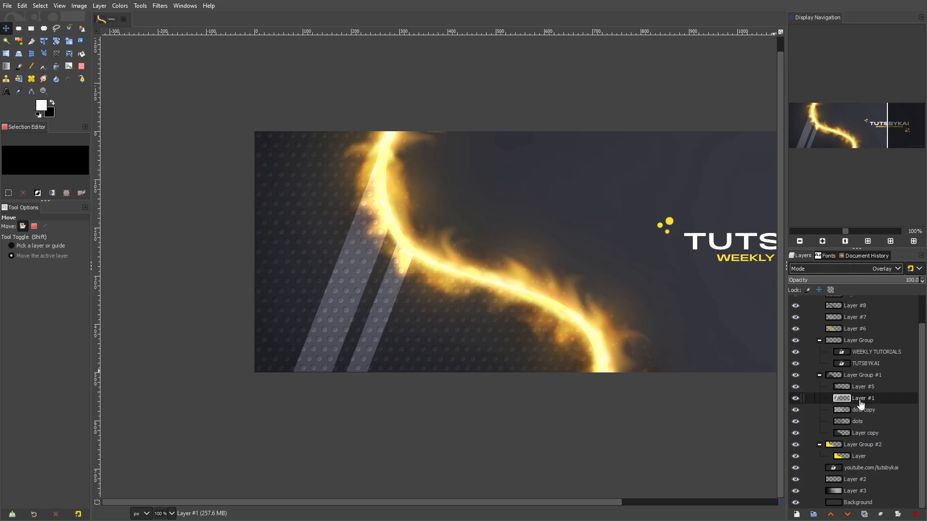
pyautogui.moveTo(808, 283); pyautogui.dragTo(807, 283)
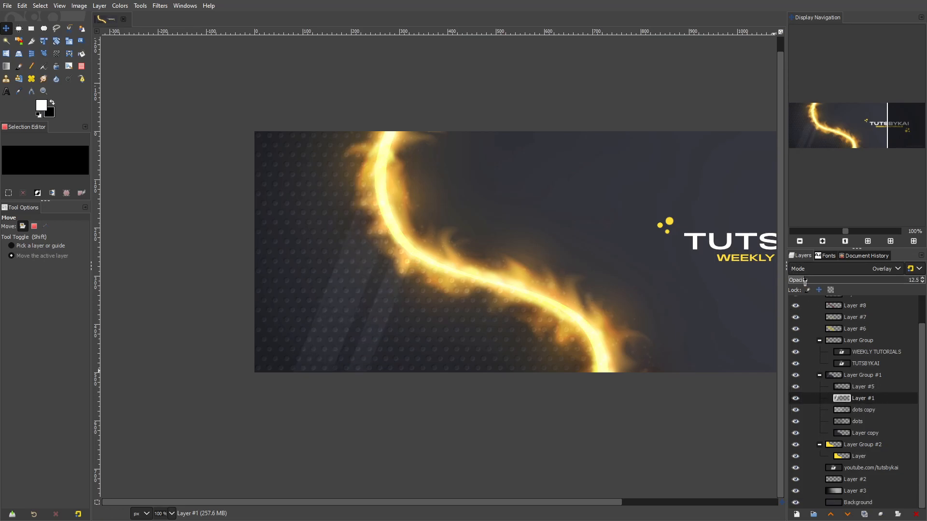
pyautogui.moveTo(402, 267); pyautogui.dragTo(437, 276)
# Step: Apply a Gaussian Blur of 4.58 in X and Y to the slanted stripes layer
pyautogui.click(160, 5)
pyautogui.moveTo(174, 70)
pyautogui.click(302, 80)
pyautogui.scroll(2, 267, 174)
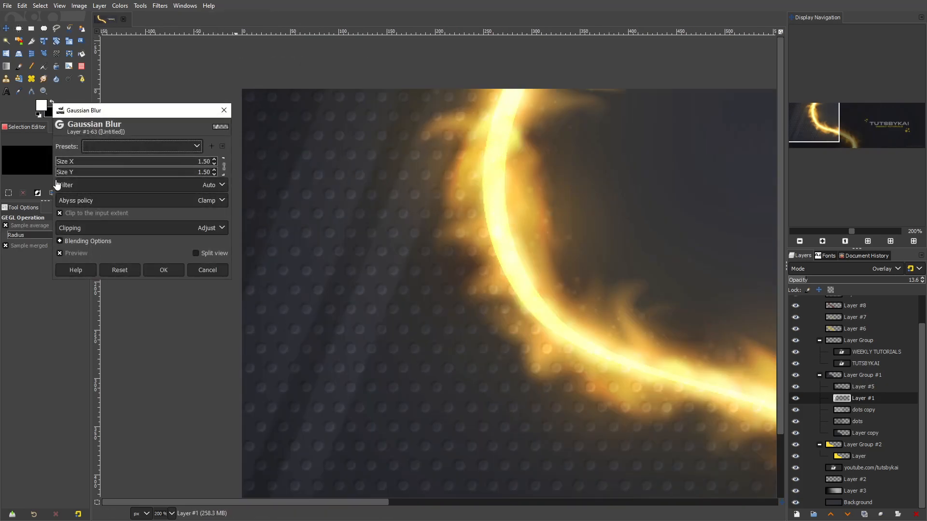
pyautogui.click(60, 167)
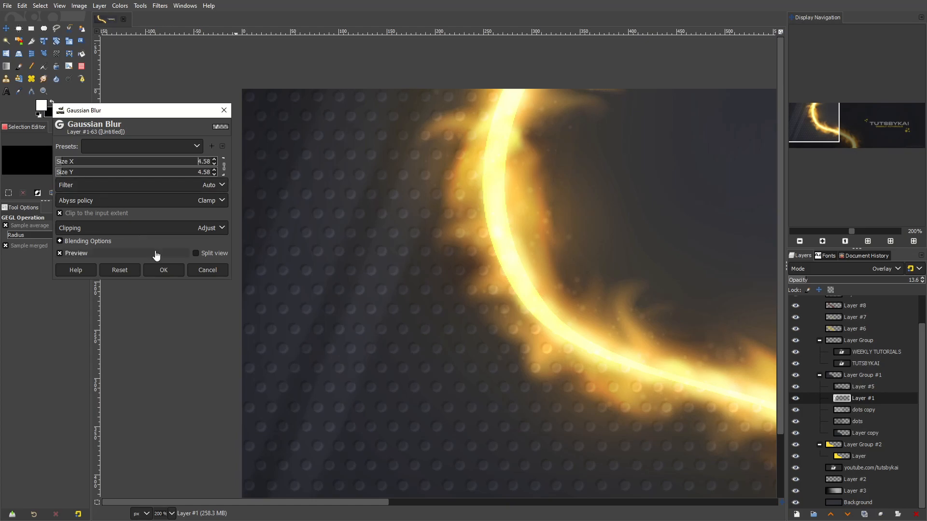
pyautogui.click(163, 270)
# Step: Smudge the slanted stripes using the 2. Hardness 025 brush at size 466
pyautogui.click(43, 79)
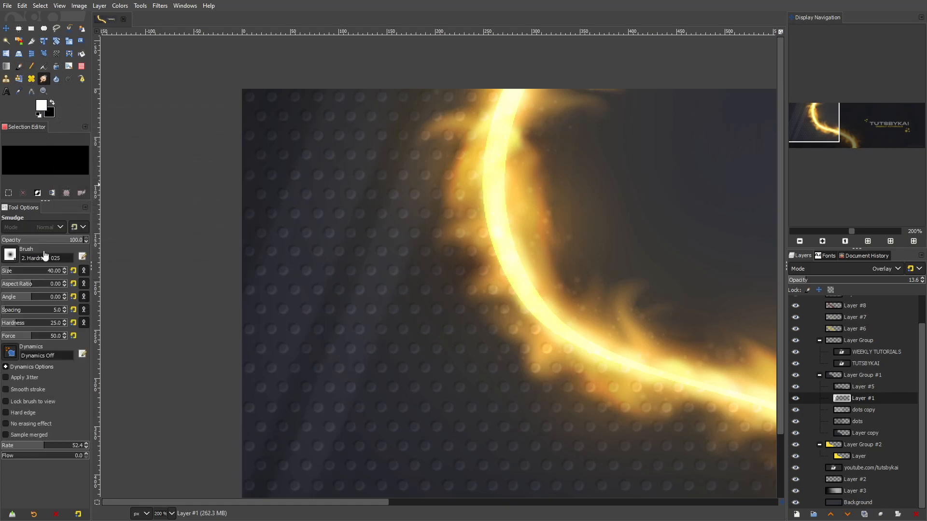
pyautogui.scroll(-3, 400, 341)
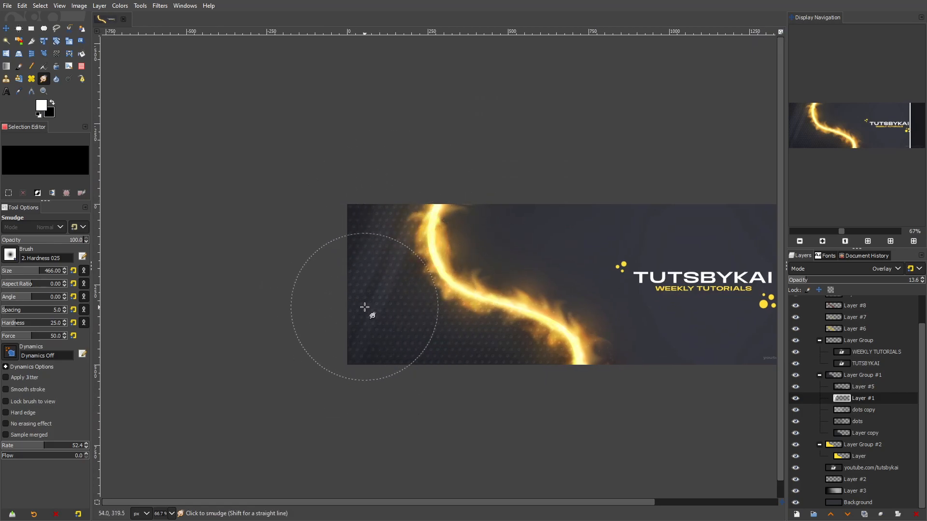
pyautogui.scroll(-2, 420, 307)
pyautogui.scroll(2, 389, 296)
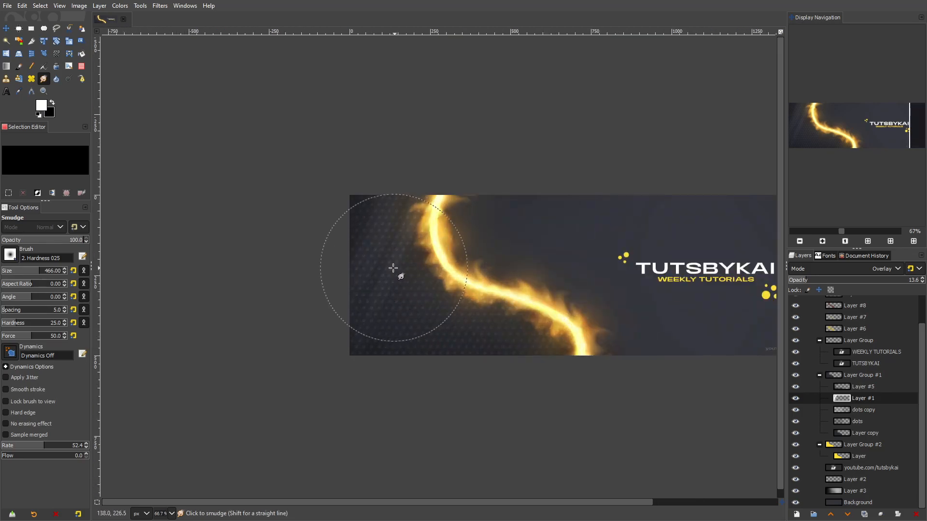
# Step: Fade the slanted stripes with the Eraser using the 2. Hardness 025 brush at size 960
pyautogui.click(82, 67)
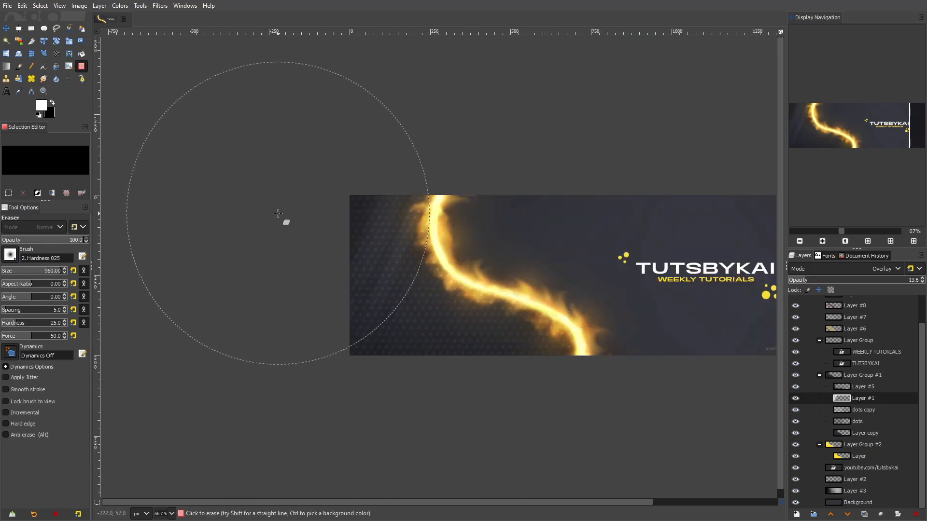
pyautogui.scroll(-3, 393, 293)
pyautogui.scroll(3, 393, 295)
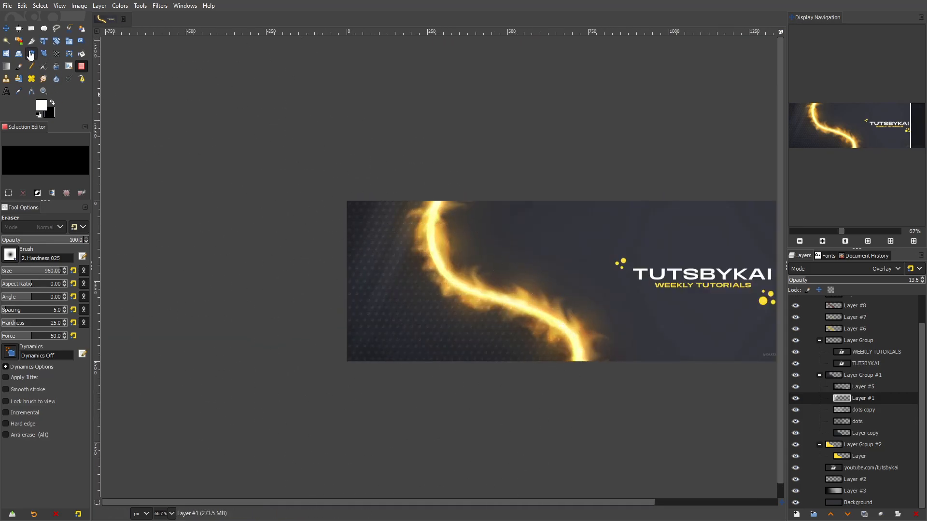
# Step: Duplicate the slanted stripes layer and move the copy right, toward the fire line
pyautogui.press('u')
pyautogui.scroll(-2, 546, 323)
pyautogui.hscroll(1, 546, 324)
pyautogui.rightClick(837, 399)
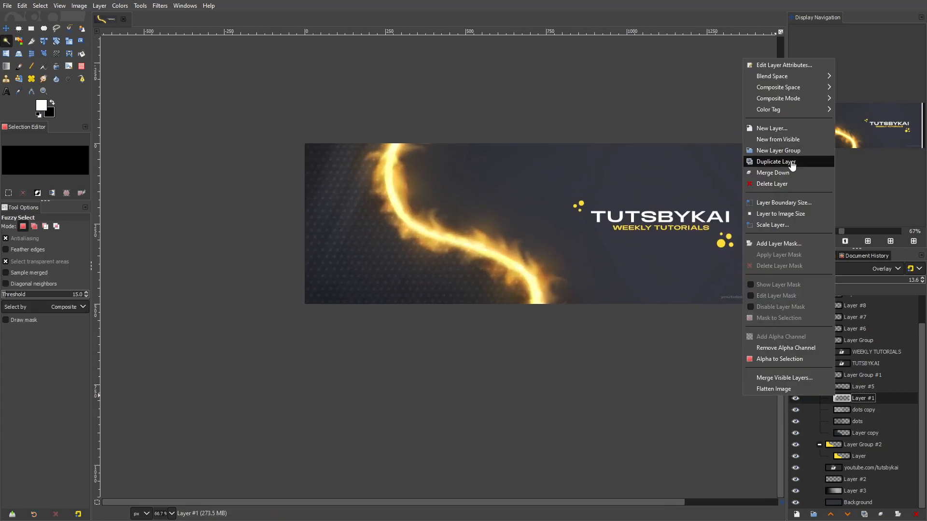
pyautogui.click(775, 161)
pyautogui.press('m')
pyautogui.moveTo(344, 184); pyautogui.dragTo(449, 194)
# Step: Shift the copied stripes slightly left and set their layer opacity to 23.5
pyautogui.scroll(-4, 461, 234)
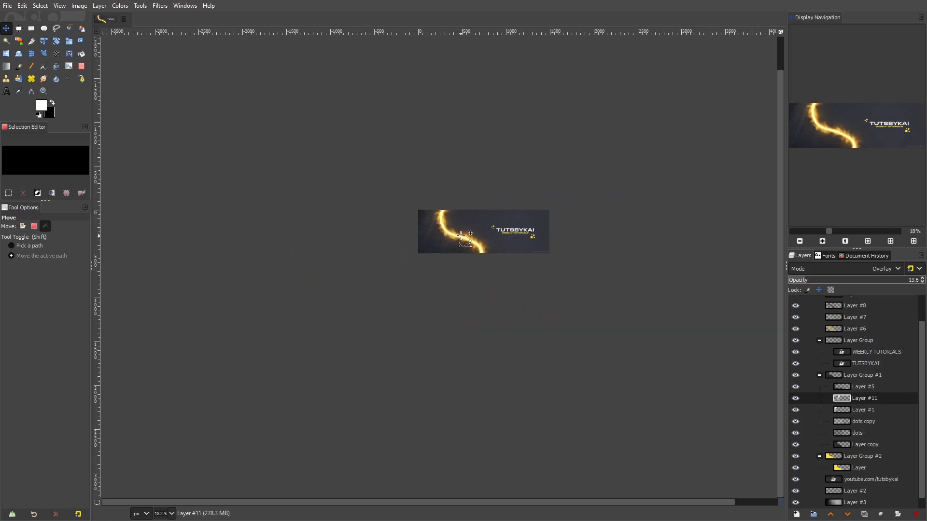
pyautogui.scroll(3, 465, 236)
pyautogui.moveTo(458, 236); pyautogui.dragTo(448, 234)
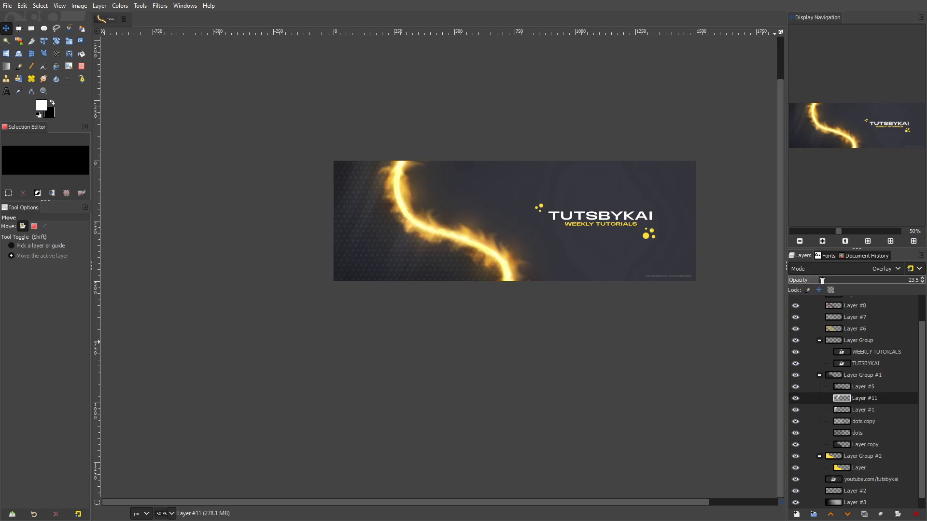
pyautogui.scroll(1, 449, 236)
# Step: Try another copy of the stripes layer farther right, and delete that copy
pyautogui.rightClick(874, 401)
pyautogui.click(812, 164)
pyautogui.moveTo(495, 245); pyautogui.dragTo(595, 251)
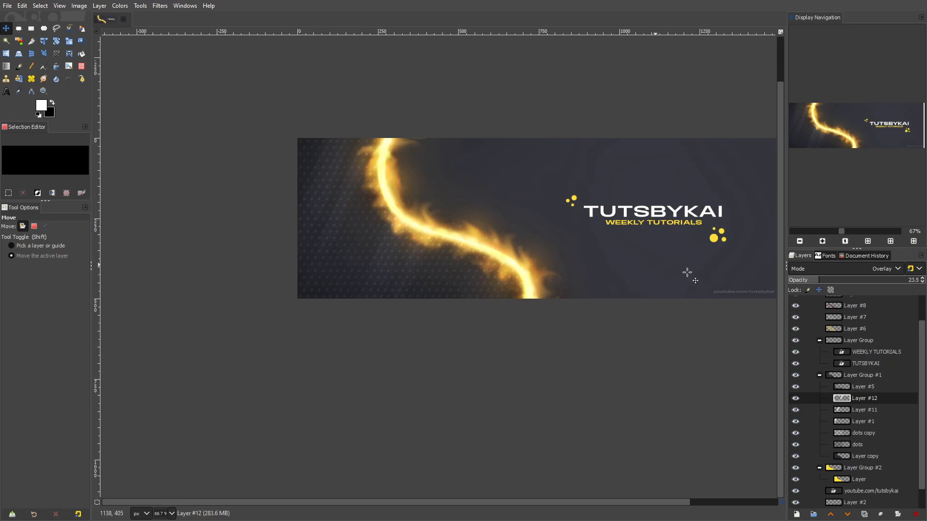
pyautogui.click(916, 514)
# Step: Fine-tune the position of the remaining stripes copy on the dotted area beside the fire line
pyautogui.moveTo(414, 271); pyautogui.dragTo(422, 268)
pyautogui.moveTo(345, 208)
pyautogui.mouseDown()
pyautogui.moveTo(361, 205)
pyautogui.moveTo(358, 195)
pyautogui.mouseUp()
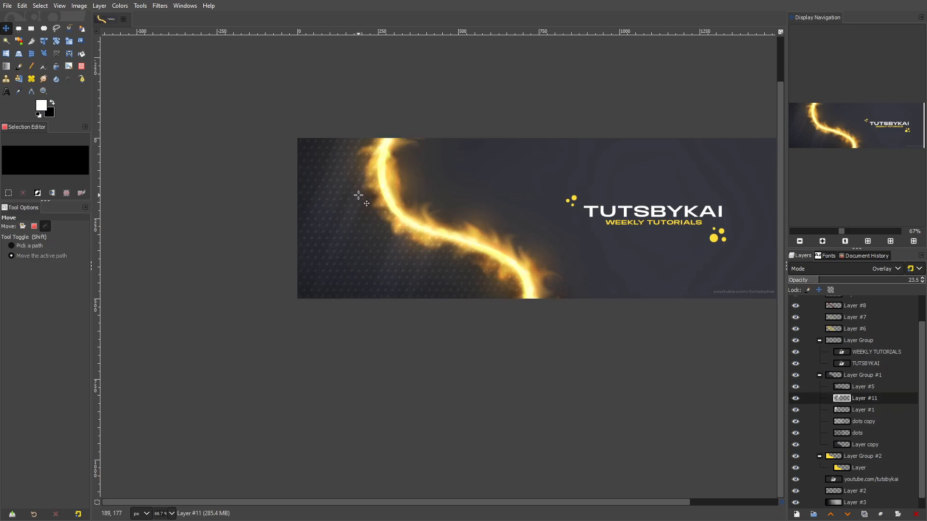
pyautogui.scroll(-3, 461, 242)
pyautogui.scroll(3, 430, 222)
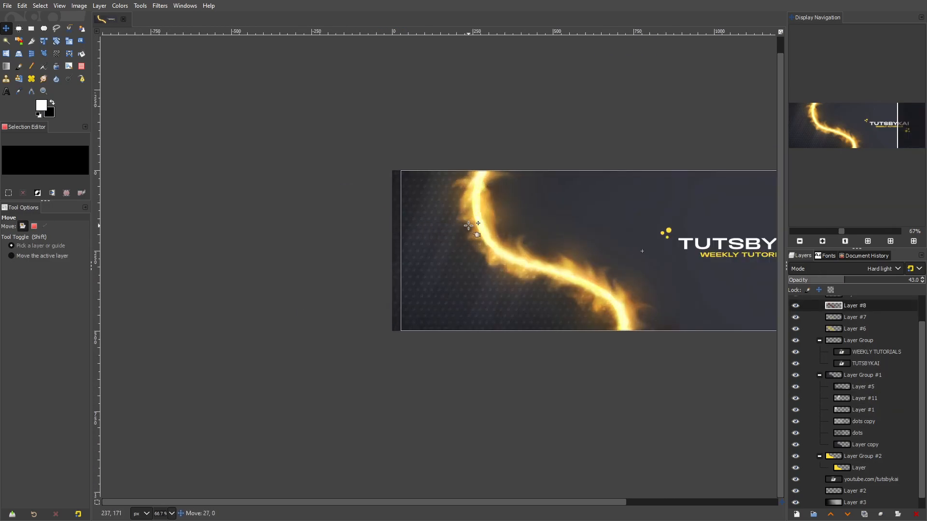
# Step: Nudge the stripes slightly right on the dotted area, and set the opacity of Layer #1 to 30.9
pyautogui.moveTo(440, 230); pyautogui.dragTo(463, 241)
pyautogui.moveTo(507, 294); pyautogui.dragTo(526, 304)
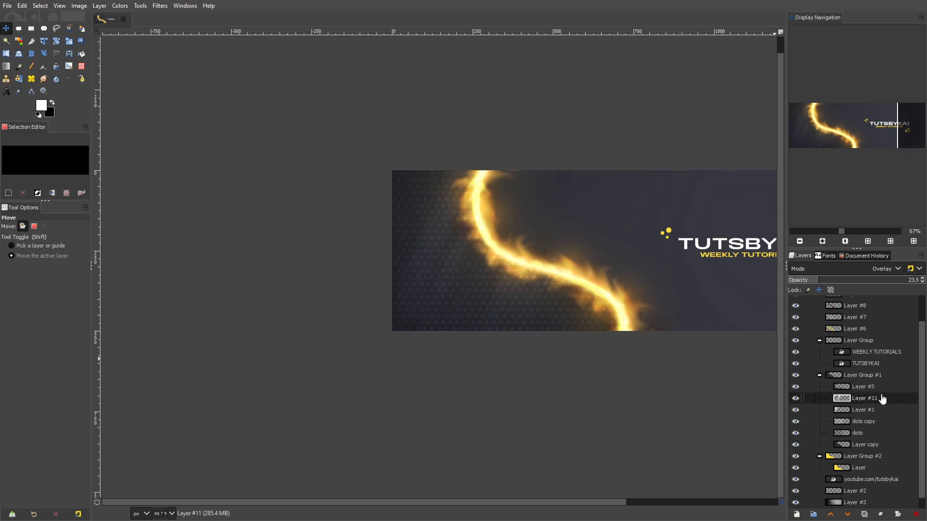
pyautogui.press('pagedown')
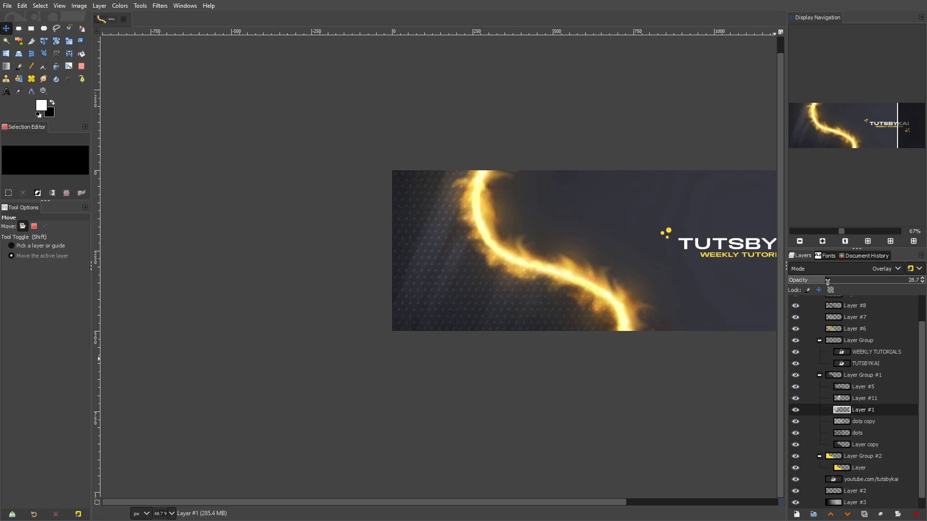
# Step: Duplicate the slanted stripes layer Layer #1 and choose the Eraser
pyautogui.rightClick(850, 423)
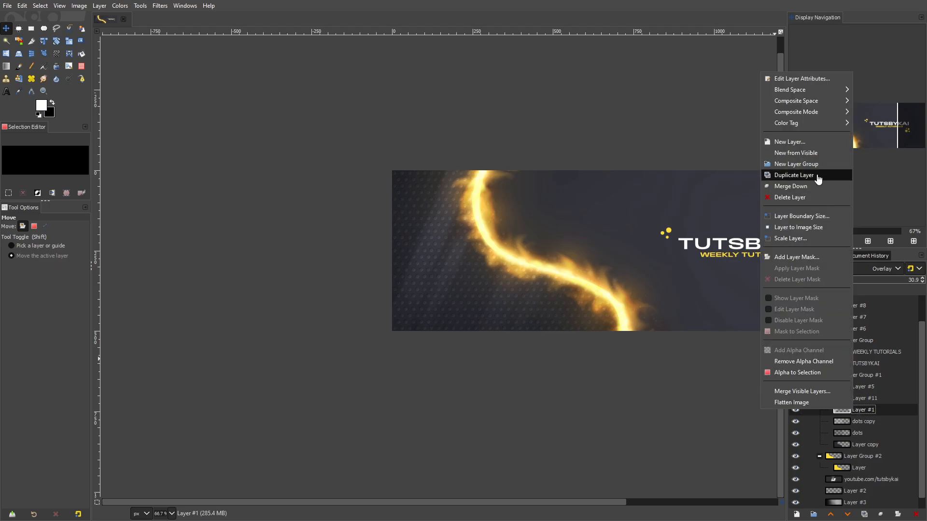
pyautogui.click(817, 180)
pyautogui.click(82, 67)
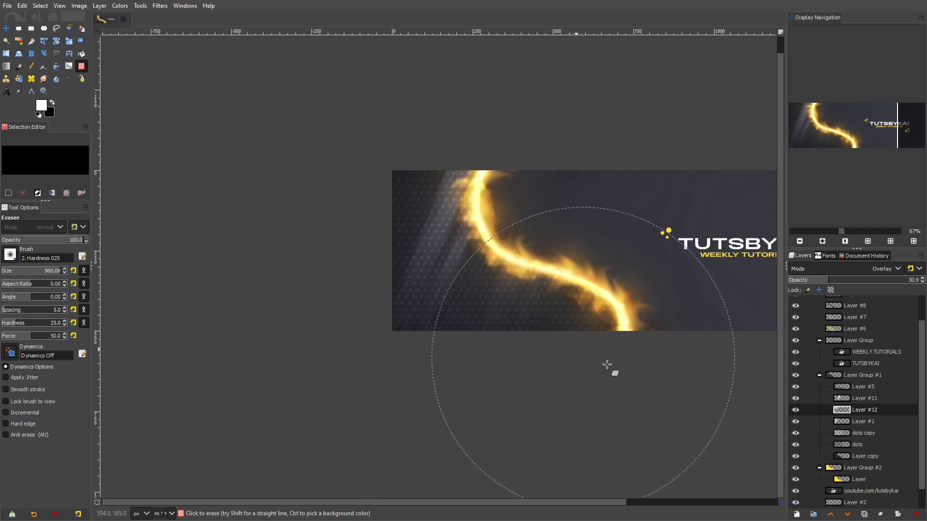
pyautogui.press('1')
# Step: Set the opacity of stripes Layer #11 to 39.7 and of the new duplicate, Layer #12, to 14.3
pyautogui.click(867, 423)
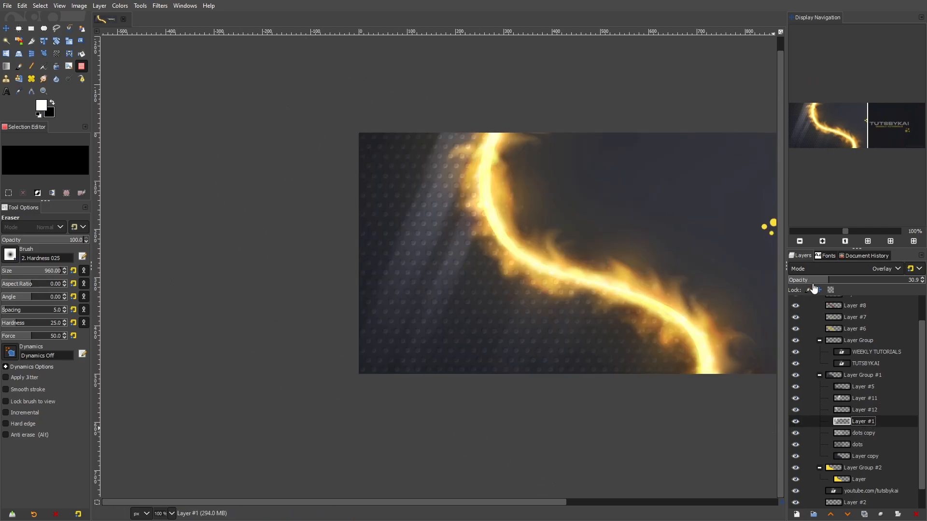
pyautogui.rightClick(864, 401)
pyautogui.press('Escape')
pyautogui.scroll(-5, 600, 331)
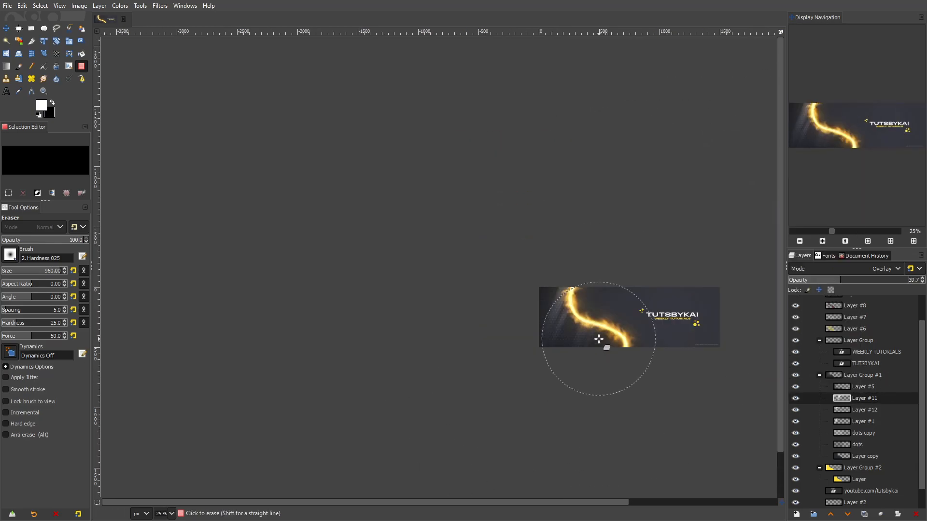
pyautogui.scroll(2, 683, 331)
pyautogui.click(792, 409)
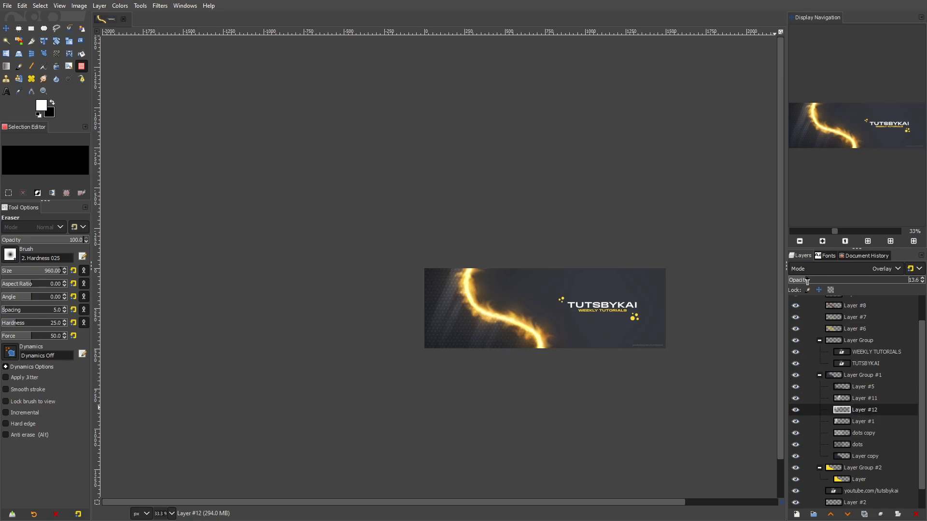
pyautogui.press('1')
pyautogui.hscroll(2, 523, 290)
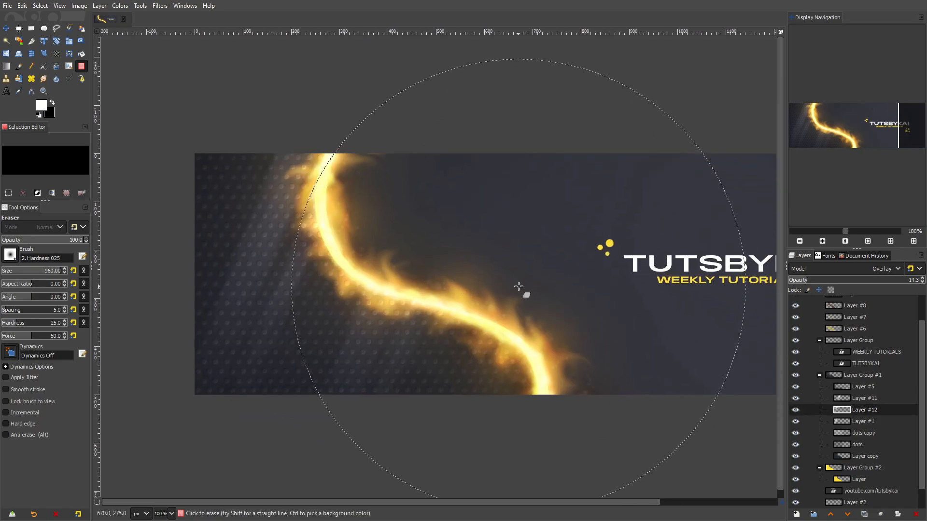
pyautogui.moveTo(691, 267); pyautogui.dragTo(639, 240)
pyautogui.moveTo(395, 244); pyautogui.dragTo(458, 259)
# Step: Create a new layer and dab large soft black spots across the dotted side with a size 568 Paintbrush
pyautogui.hotkey('alt', 'l')
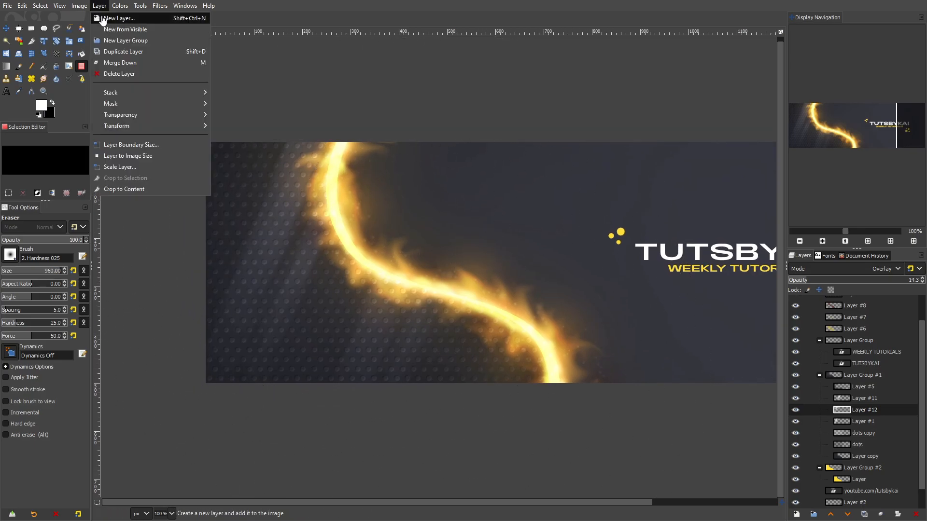
pyautogui.press('Return')
pyautogui.click(20, 66)
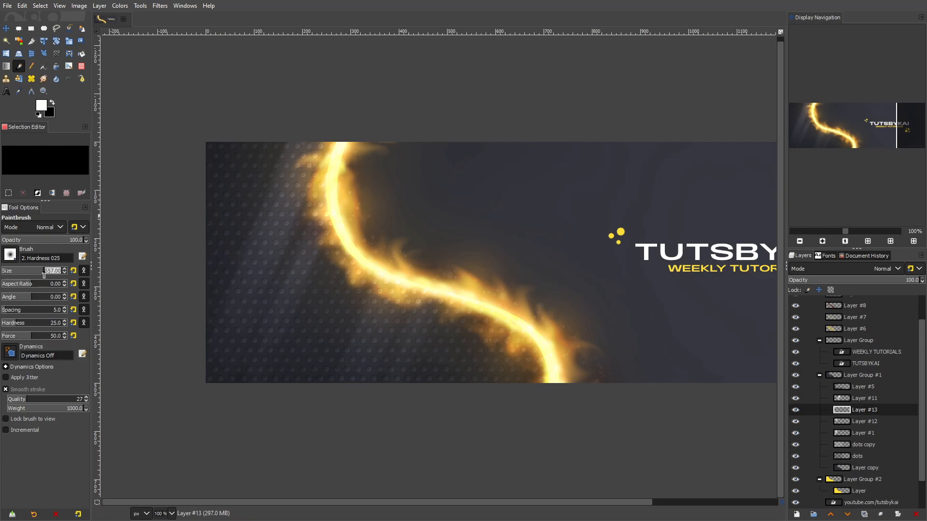
pyautogui.click(208, 192)
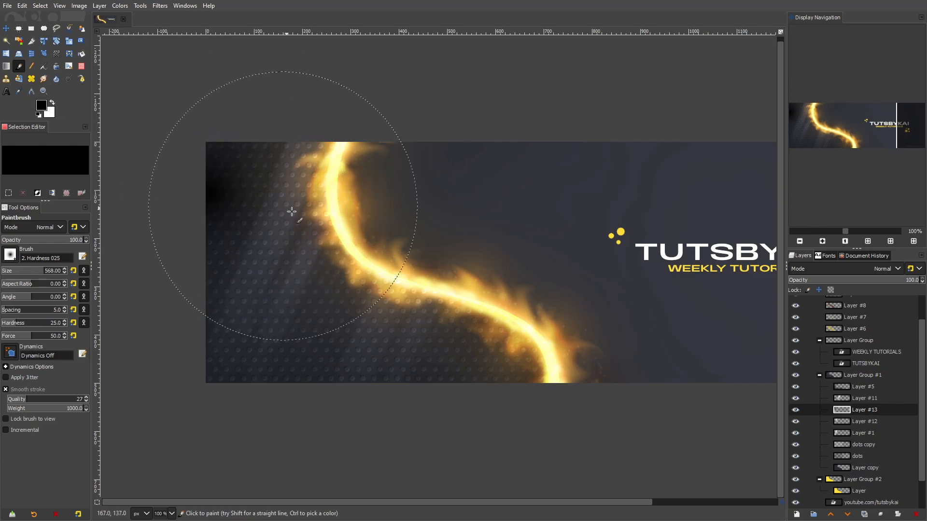
pyautogui.click(322, 265)
pyautogui.click(222, 363)
pyautogui.click(467, 375)
pyautogui.press('x')
# Step: Try two soft white spots around the fire line at brush size 568, and undo both
pyautogui.click(337, 388)
pyautogui.click(443, 246)
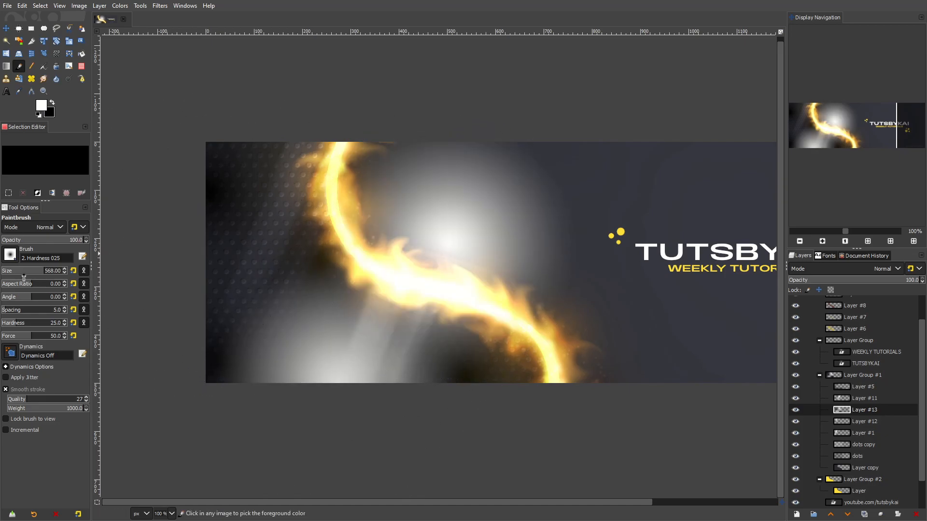
pyautogui.hotkey('ctrl', 'z')
pyautogui.hotkey('ctrl', 'z')
# Step: Dab four soft white spots between the black ones and around the fire line with brush size 382
pyautogui.click(331, 389)
pyautogui.click(428, 256)
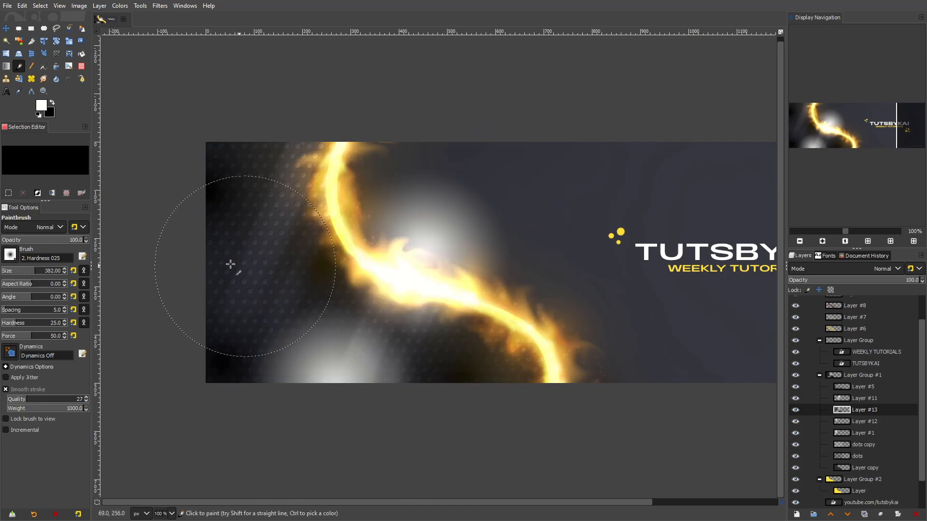
pyautogui.click(242, 265)
pyautogui.click(285, 146)
# Step: Set the black and white spots layer to Overlay with an opacity of 20.2
pyautogui.click(863, 268)
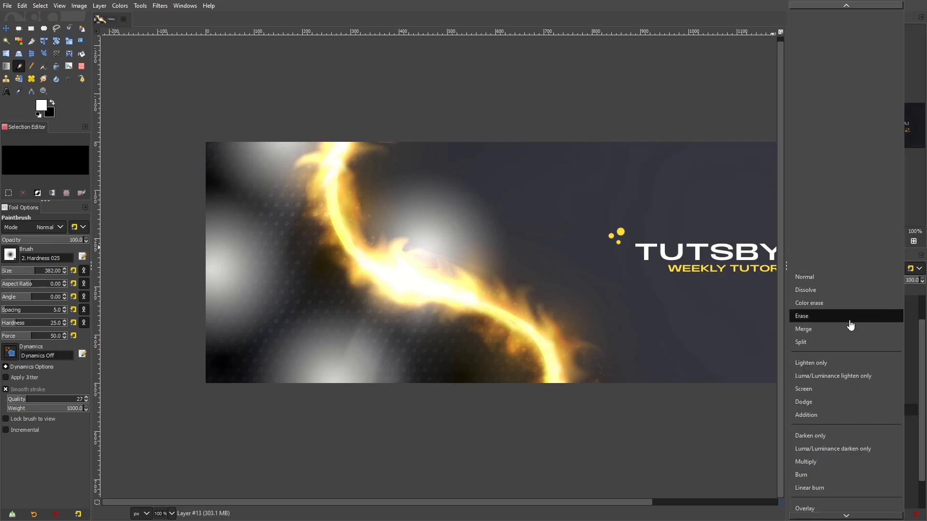
pyautogui.click(820, 491)
pyautogui.moveTo(830, 281); pyautogui.dragTo(813, 281)
# Step: Apply a Gaussian Blur of size 63.13 to the spots layer, and set the layer's opacity to 30.1
pyautogui.click(160, 6)
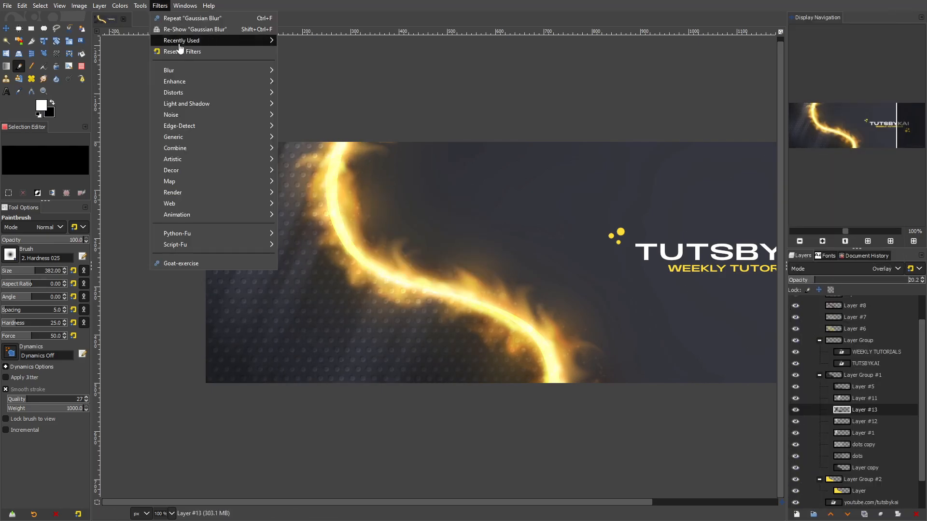
pyautogui.moveTo(250, 71)
pyautogui.click(304, 82)
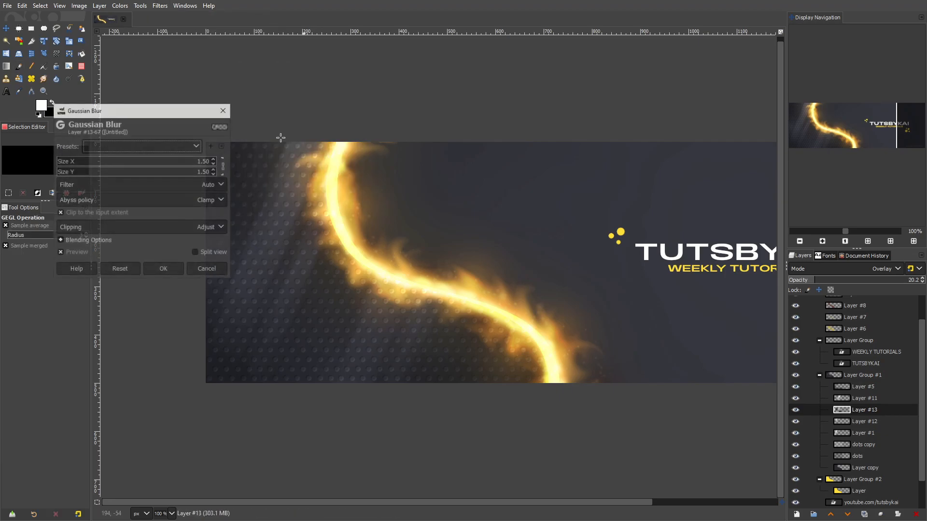
pyautogui.moveTo(134, 165); pyautogui.dragTo(153, 169)
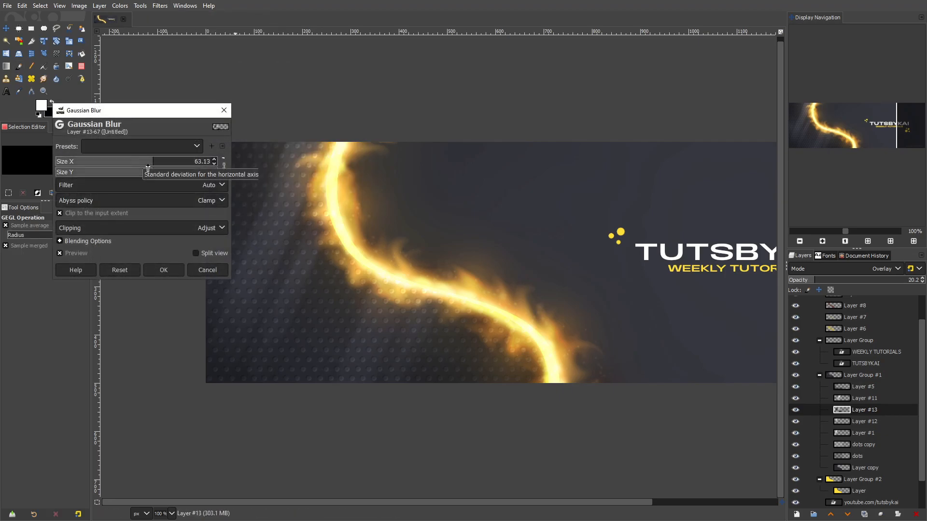
pyautogui.click(164, 270)
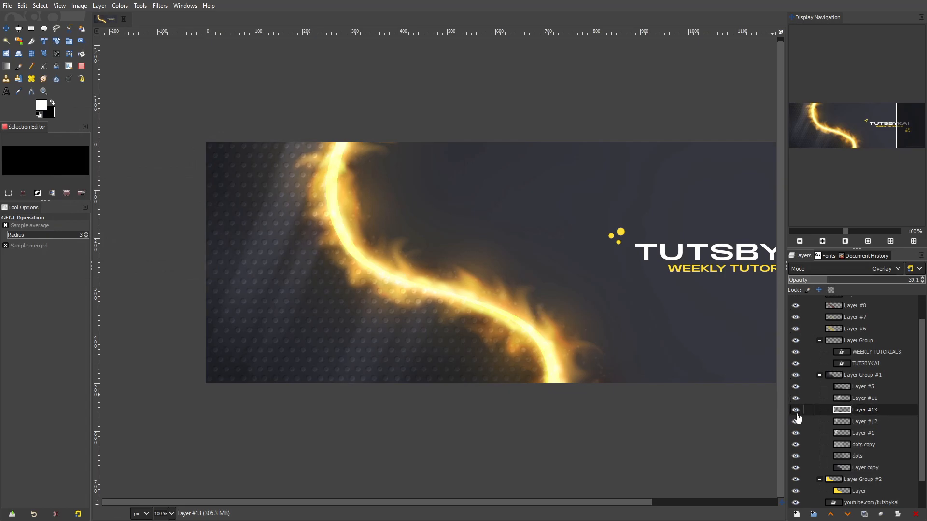
# Step: Create a new layer above the blurred spots layer for Paintbrush work
pyautogui.scroll(-4, 552, 341)
pyautogui.scroll(4, 555, 341)
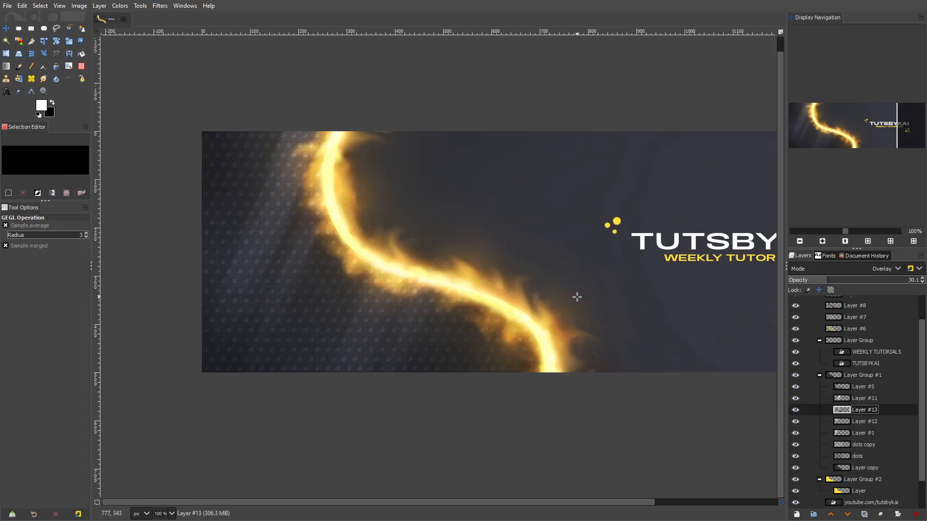
pyautogui.moveTo(499, 214); pyautogui.dragTo(469, 223)
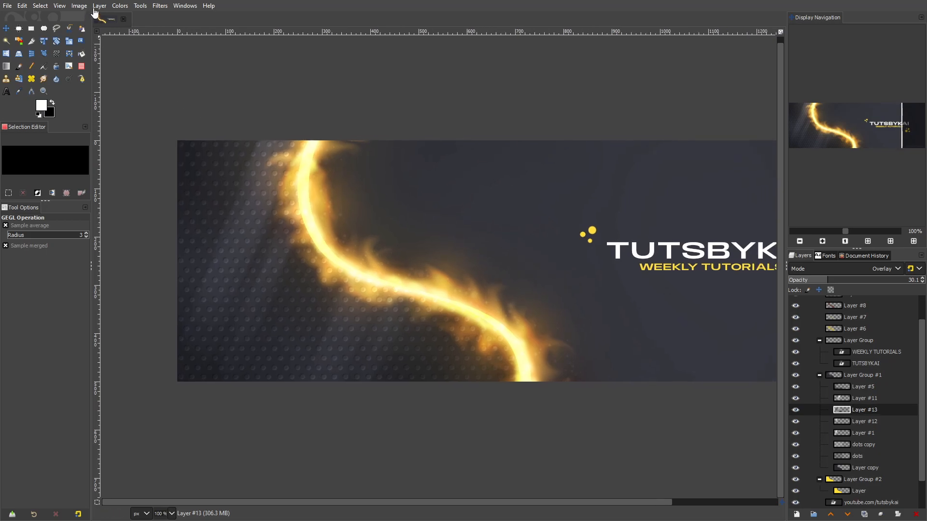
pyautogui.click(23, 68)
pyautogui.click(99, 6)
pyautogui.click(120, 18)
pyautogui.click(524, 377)
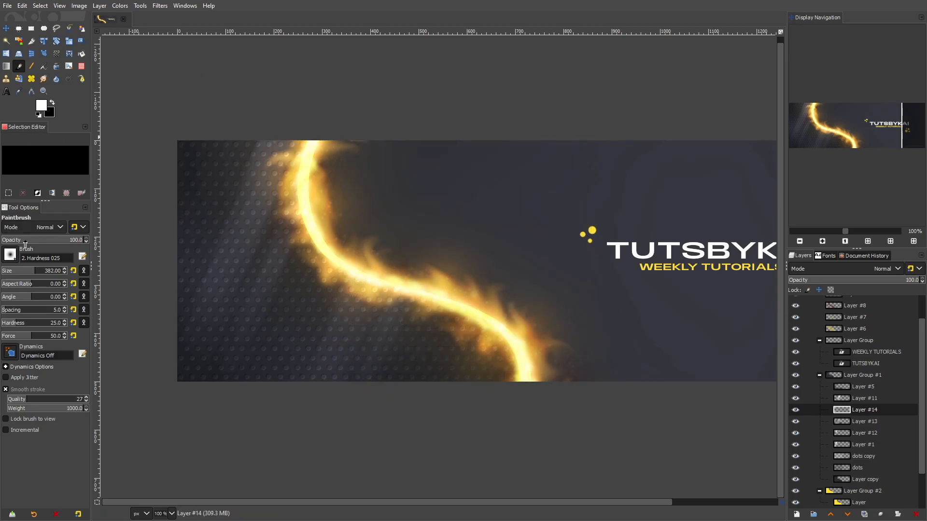
# Step: Dab soft orange (ff9e2e) glows along the fire line with brush size 724
pyautogui.click(42, 105)
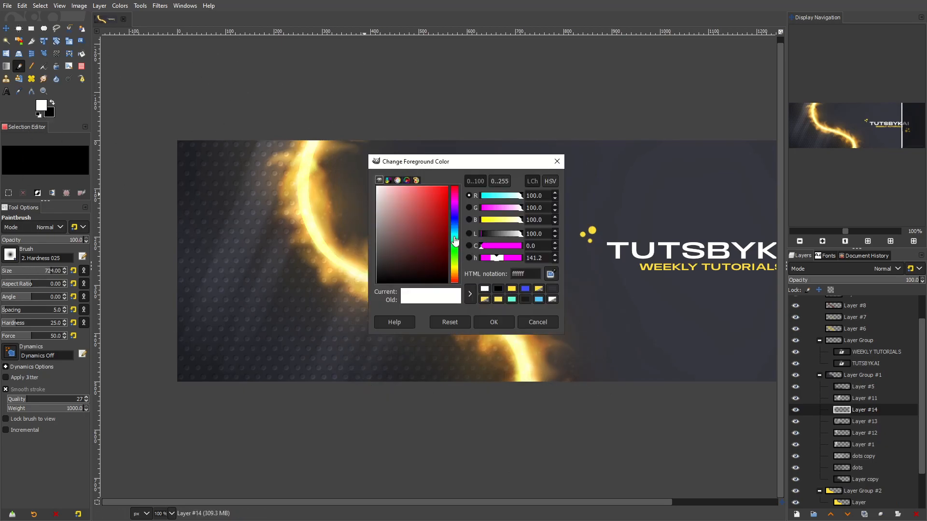
pyautogui.click(456, 277)
pyautogui.click(434, 187)
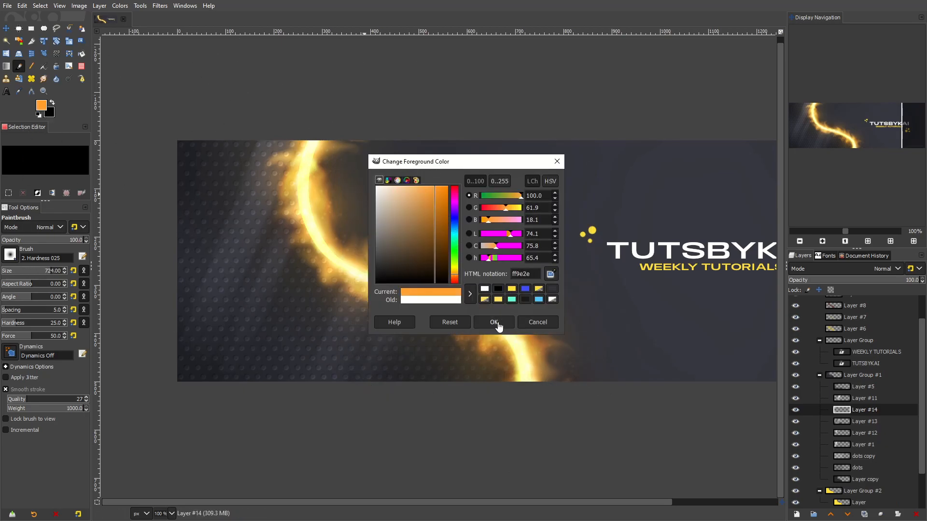
pyautogui.click(501, 325)
pyautogui.click(321, 175)
pyautogui.click(389, 288)
pyautogui.click(563, 407)
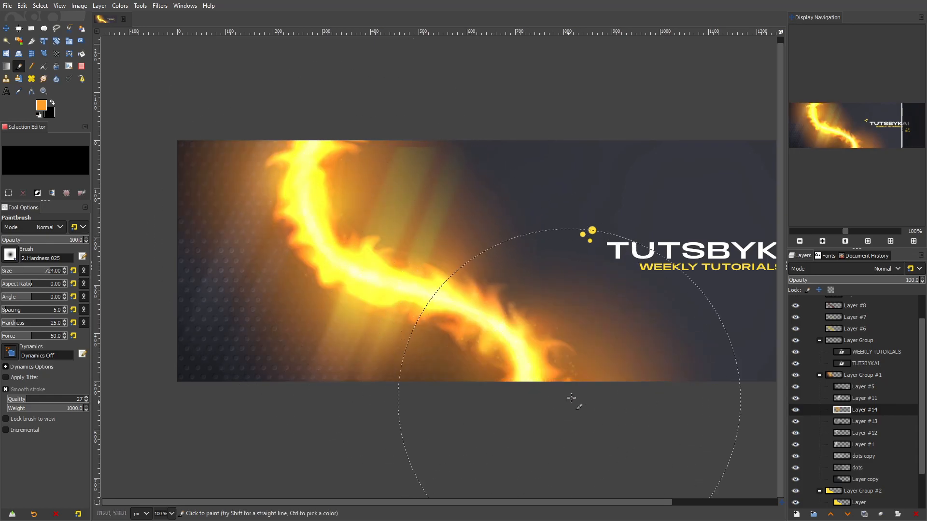
# Step: Set the orange glow layer to Overlay and move it to the top of the layer stack with reduced opacity
pyautogui.click(840, 271)
pyautogui.click(819, 505)
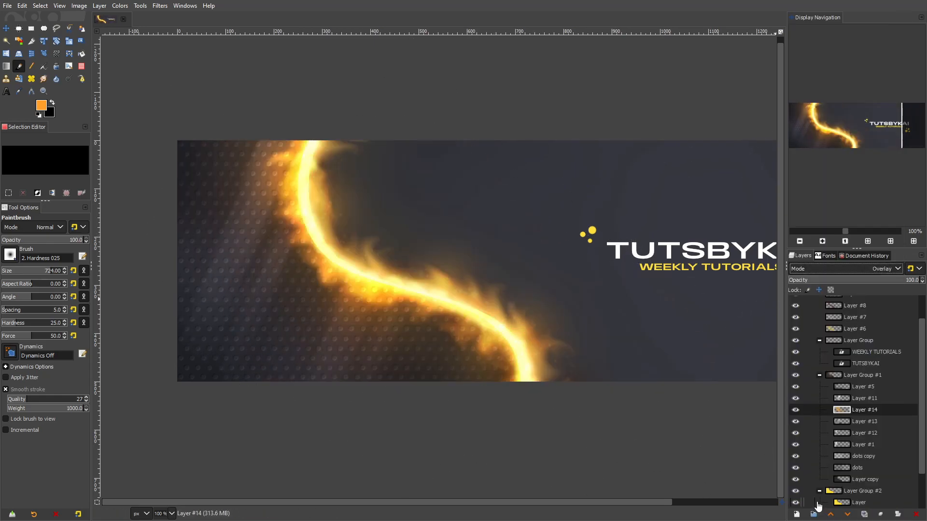
pyautogui.moveTo(853, 410); pyautogui.dragTo(869, 299)
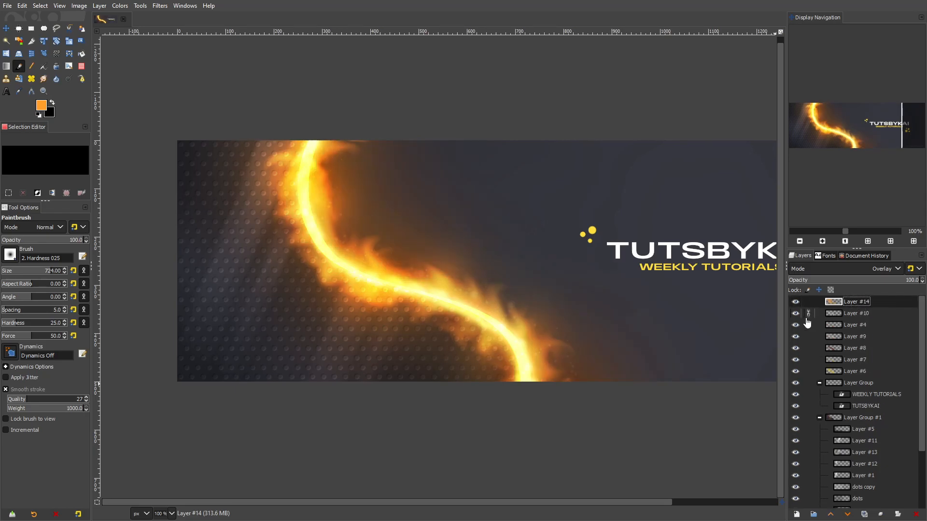
pyautogui.click(847, 280)
# Step: Create a new layer above the orange glow layer and choose a light yellow foreground colour
pyautogui.click(99, 5)
pyautogui.click(115, 17)
pyautogui.click(527, 382)
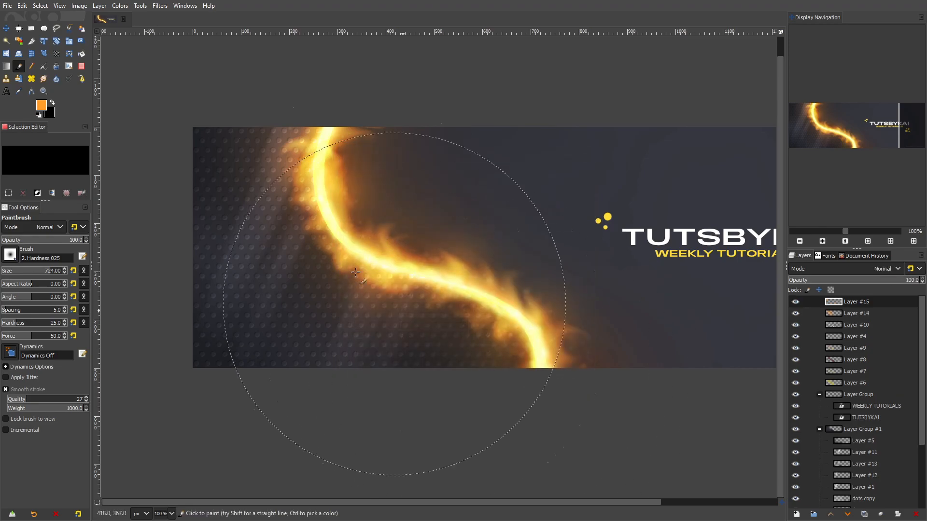
pyautogui.click(41, 107)
pyautogui.moveTo(420, 209); pyautogui.dragTo(420, 168)
pyautogui.moveTo(456, 274); pyautogui.dragTo(455, 271)
pyautogui.click(489, 323)
# Step: Dab three soft yellow glows along the fire line, from its upper end to its lower end
pyautogui.click(325, 158)
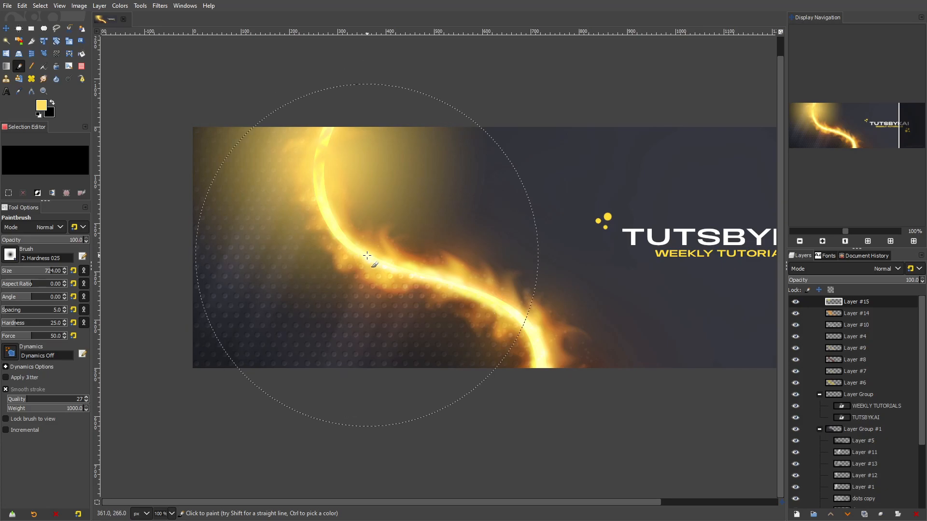
pyautogui.click(370, 256)
pyautogui.click(528, 372)
# Step: Set the yellow glow layer's blend mode to Screen and its opacity to 6.3
pyautogui.click(855, 270)
pyautogui.click(847, 400)
pyautogui.click(847, 396)
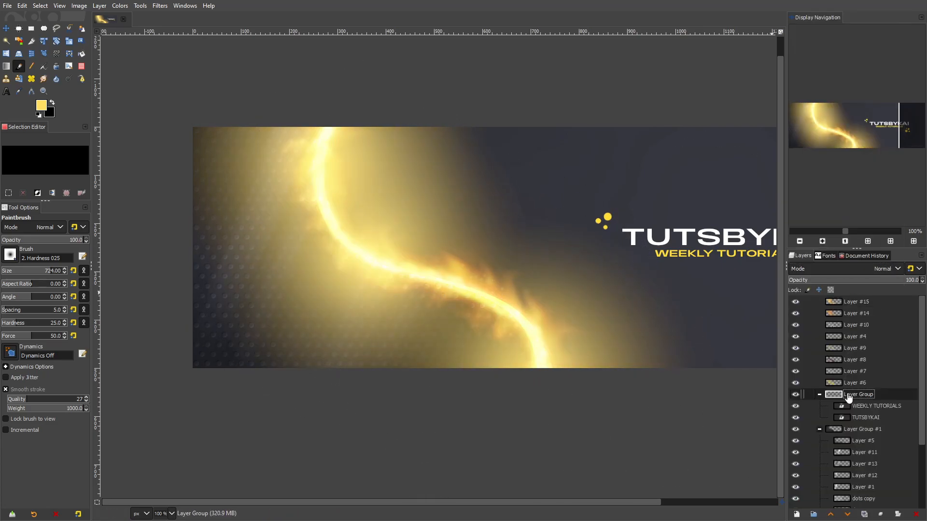
pyautogui.click(846, 269)
pyautogui.click(695, 385)
pyautogui.click(847, 304)
pyautogui.click(846, 269)
pyautogui.click(830, 277)
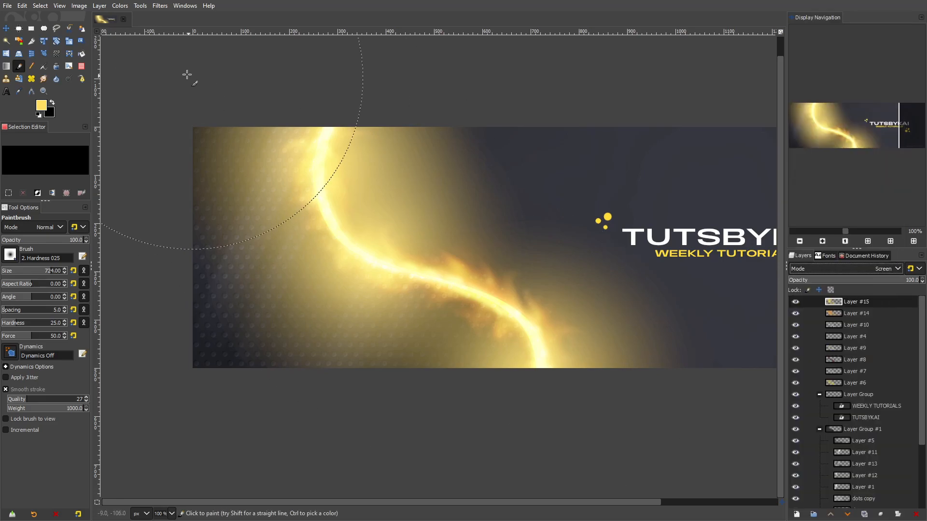
pyautogui.click(802, 281)
pyautogui.click(825, 257)
pyautogui.click(801, 256)
# Step: Try the Overlay blend mode on the yellow glow layer with an opacity of 23.2
pyautogui.click(846, 269)
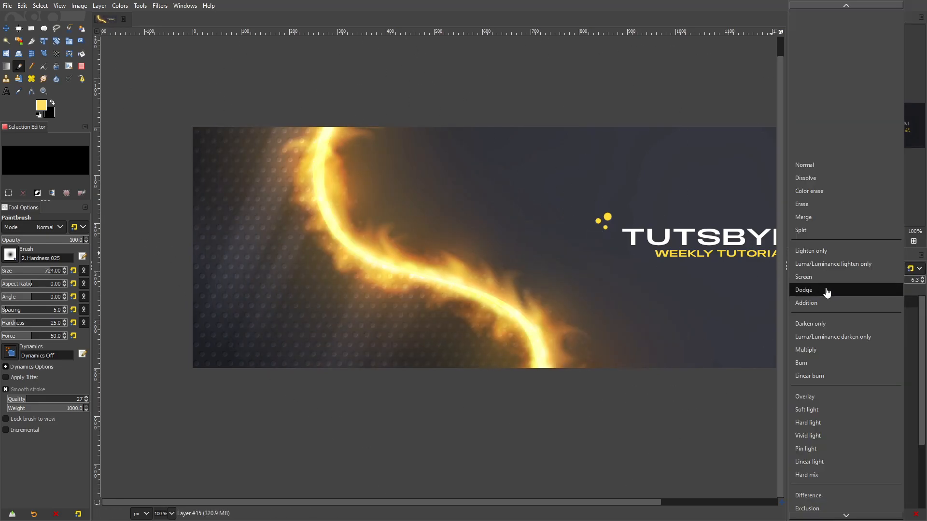
pyautogui.click(828, 401)
pyautogui.moveTo(826, 285)
pyautogui.mouseDown()
pyautogui.moveTo(833, 284)
pyautogui.moveTo(819, 284)
pyautogui.mouseUp()
# Step: Switch the yellow glow layer to Lighten only and set its opacity to 10.3
pyautogui.click(838, 268)
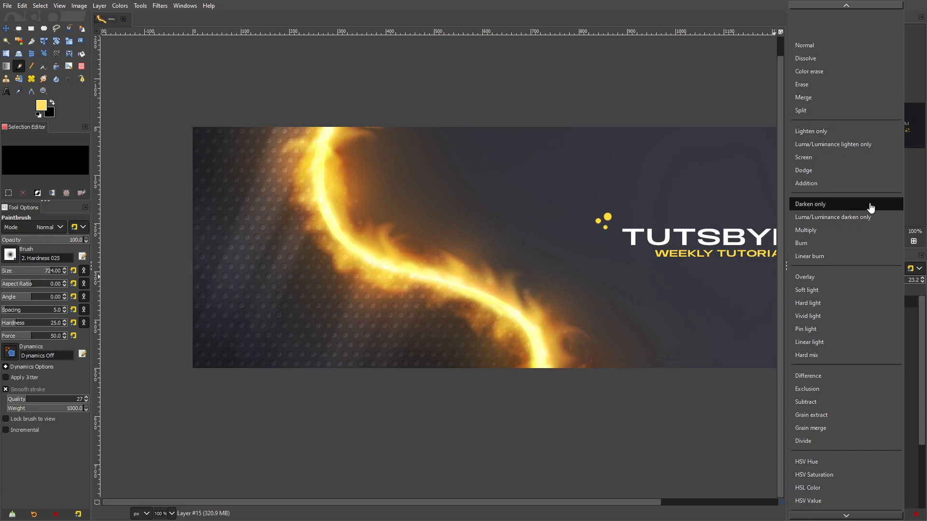
pyautogui.click(866, 131)
pyautogui.moveTo(825, 279); pyautogui.dragTo(807, 281)
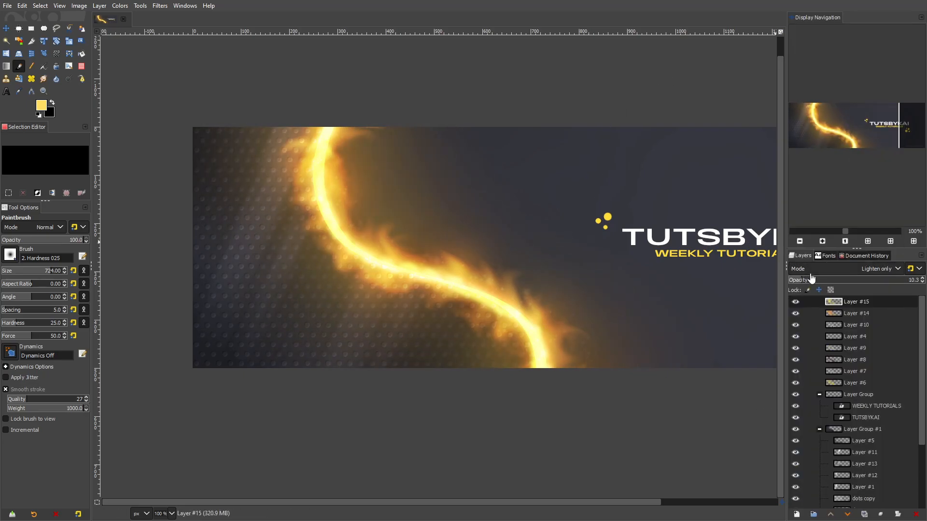
# Step: Try the Dodge blend mode on the yellow glow layer with its saturation lowered to -67.7
pyautogui.click(815, 271)
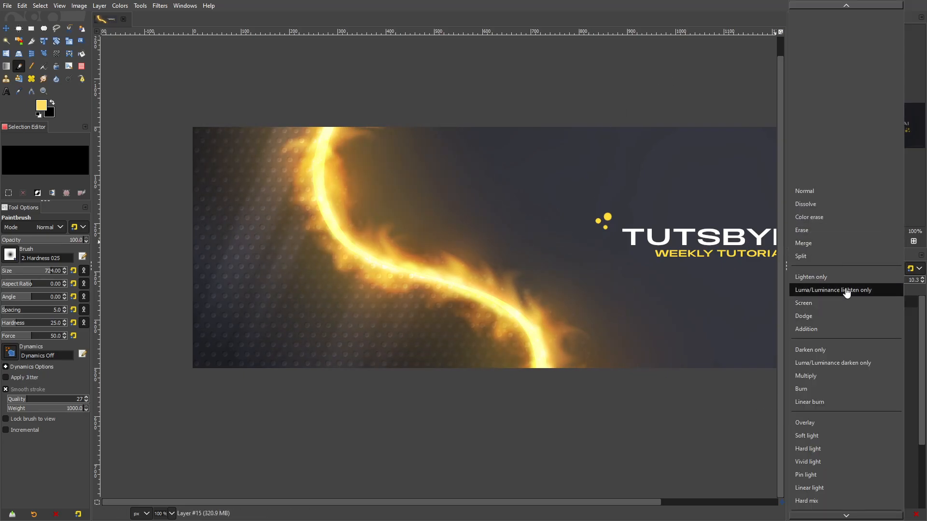
pyautogui.click(845, 316)
pyautogui.click(120, 5)
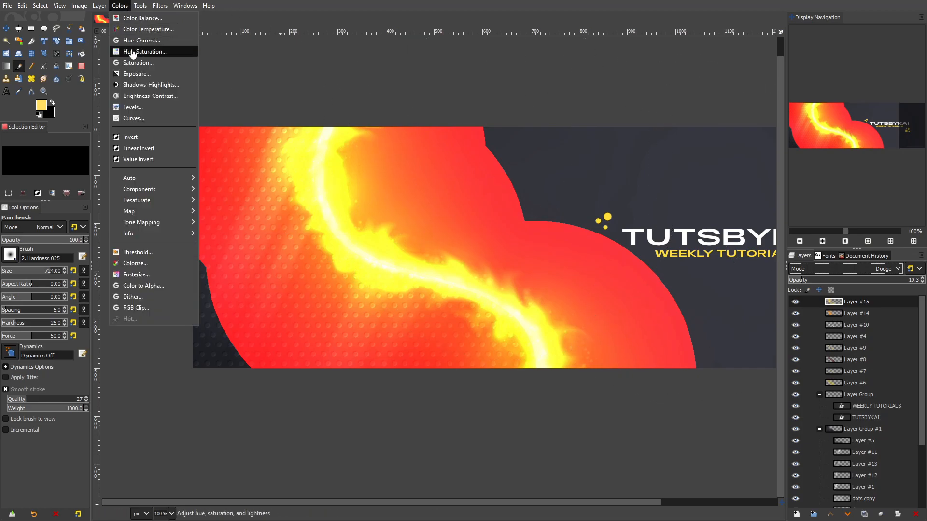
pyautogui.click(141, 46)
pyautogui.click(74, 294)
pyautogui.moveTo(77, 295); pyautogui.dragTo(89, 298)
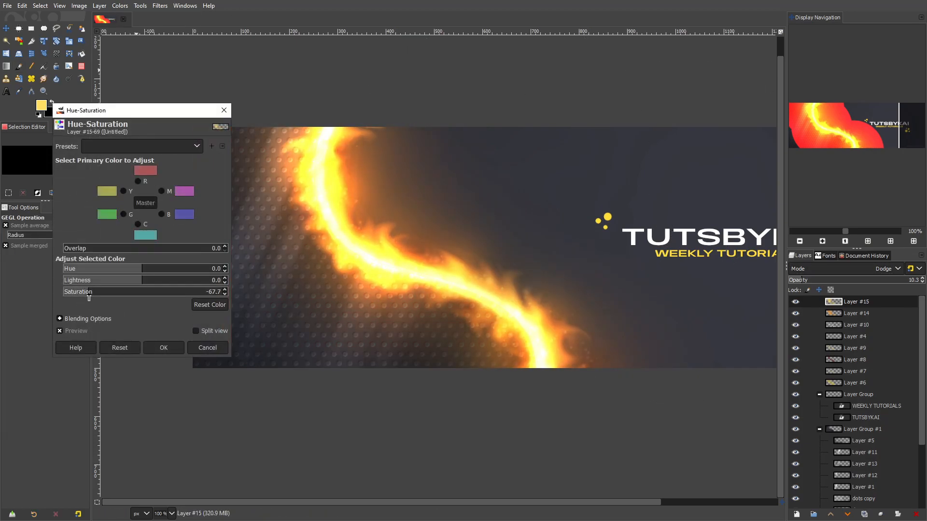
pyautogui.press('Escape')
# Step: Set the yellow glow layer's blend mode to Overlay and its opacity to 14.0
pyautogui.click(804, 274)
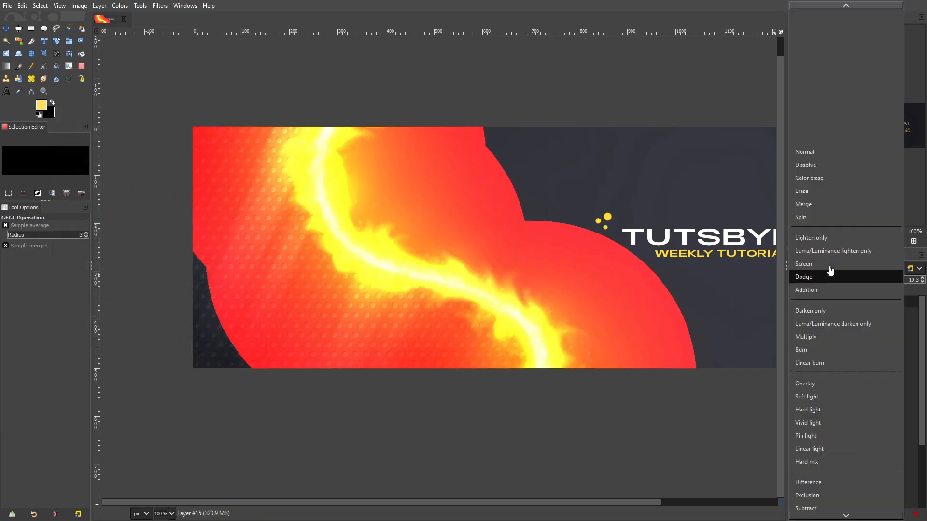
pyautogui.click(817, 383)
pyautogui.moveTo(820, 280); pyautogui.dragTo(800, 281)
# Step: Examine the banner from the fire line to the TUTSBYKAI title, both up close and as a whole
pyautogui.scroll(-4, 481, 260)
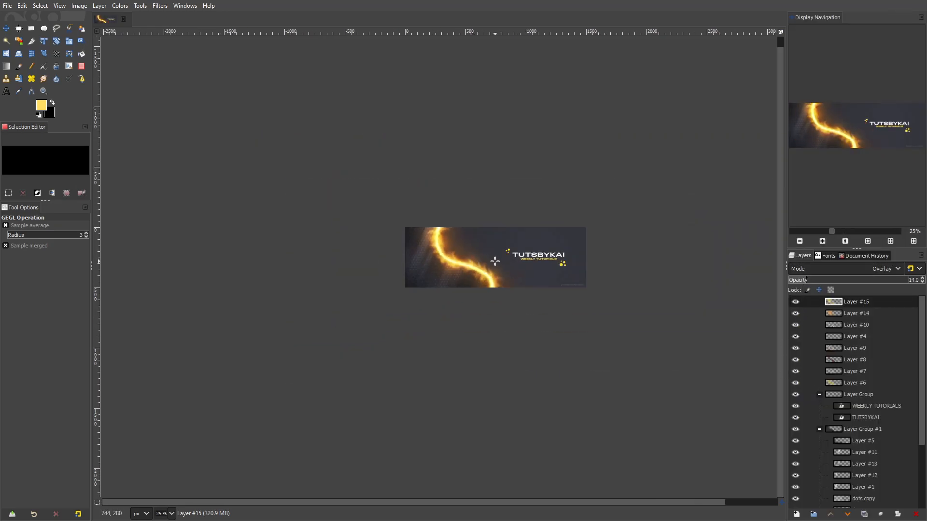
pyautogui.scroll(3, 494, 261)
pyautogui.moveTo(592, 267); pyautogui.dragTo(473, 263)
pyautogui.moveTo(258, 207); pyautogui.dragTo(444, 209)
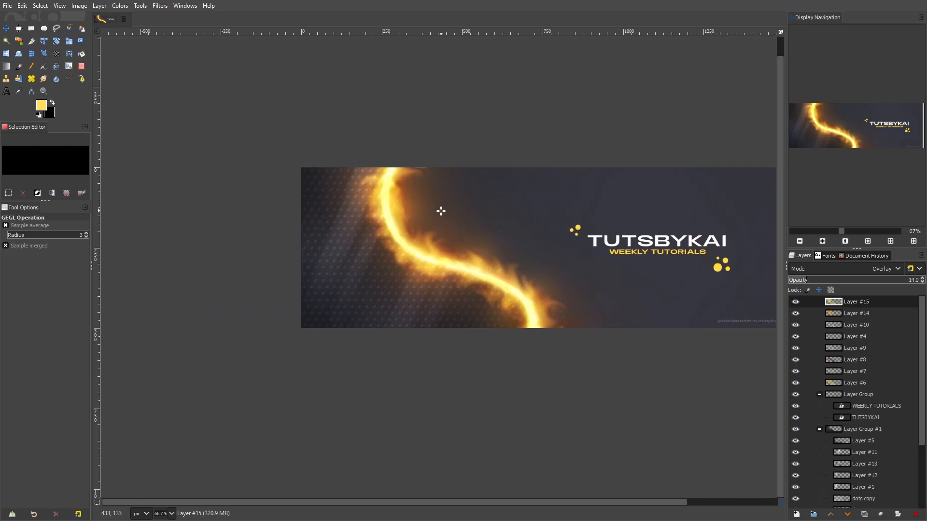
pyautogui.scroll(3, 414, 234)
pyautogui.scroll(-3, 527, 268)
pyautogui.moveTo(601, 281); pyautogui.dragTo(286, 263)
pyautogui.scroll(2, 413, 222)
pyautogui.scroll(1, 385, 262)
pyautogui.scroll(-2, 365, 262)
pyautogui.scroll(2, 365, 262)
pyautogui.scroll(-3, 364, 262)
pyautogui.scroll(3, 366, 262)
pyautogui.scroll(-2, 369, 262)
pyautogui.moveTo(385, 264); pyautogui.dragTo(554, 215)
pyautogui.scroll(3, 622, 219)
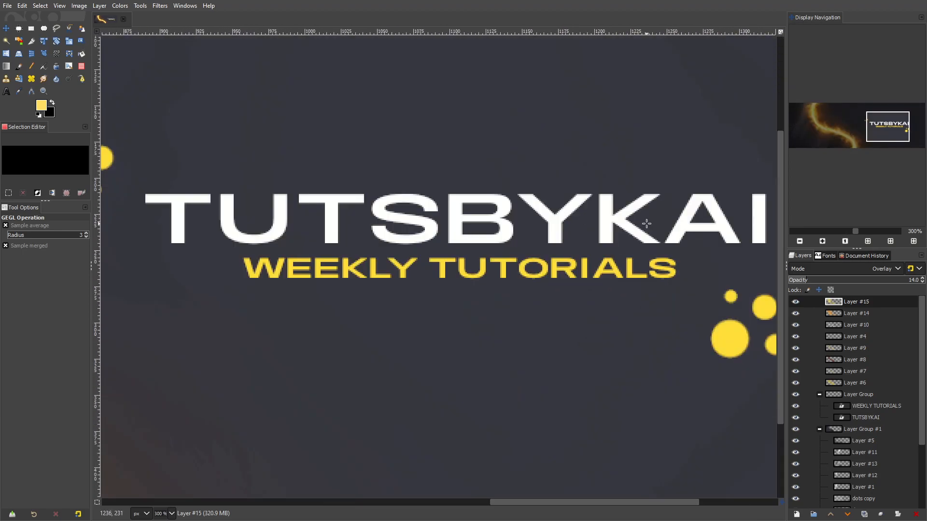
pyautogui.scroll(-5, 647, 224)
pyautogui.scroll(4, 368, 244)
pyautogui.moveTo(578, 267); pyautogui.dragTo(149, 245)
pyautogui.moveTo(501, 249); pyautogui.dragTo(426, 256)
pyautogui.scroll(-2, 365, 249)
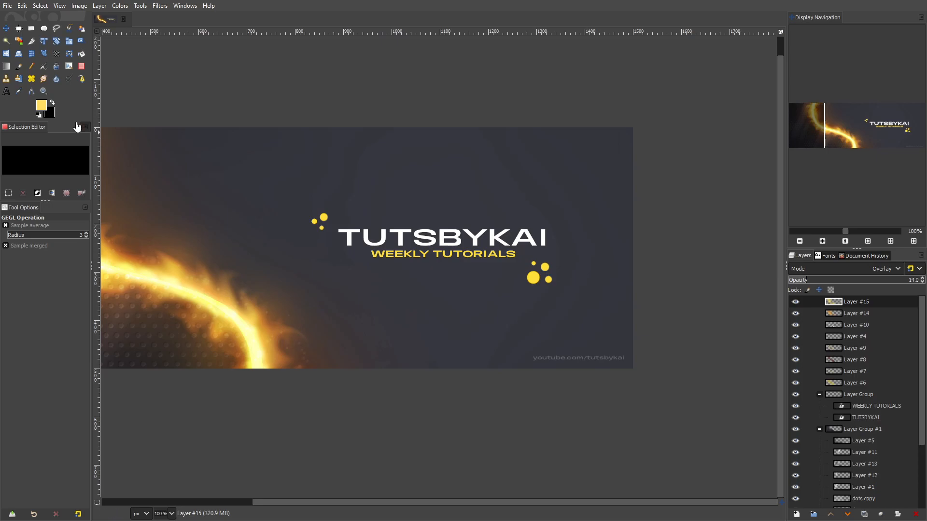
# Step: Add a new transparent layer between Layer #3 and the Background for painting with the Paintbrush
pyautogui.click(19, 66)
pyautogui.scroll(-1, 642, 315)
pyautogui.scroll(-4, 854, 411)
pyautogui.click(864, 503)
pyautogui.rightClick(864, 504)
pyautogui.click(868, 499)
pyautogui.rightClick(864, 490)
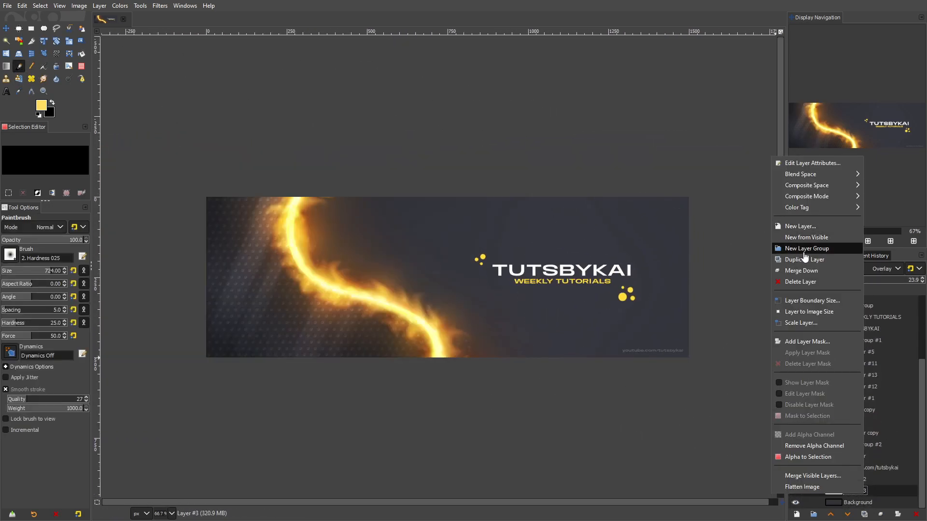
pyautogui.click(772, 493)
pyautogui.click(796, 514)
pyautogui.click(845, 486)
pyautogui.scroll(-1, 856, 493)
pyautogui.moveTo(856, 482); pyautogui.dragTo(856, 496)
# Step: Dab four soft black spots across the dark area around the title with a brush size of 557
pyautogui.moveTo(567, 342); pyautogui.dragTo(541, 303)
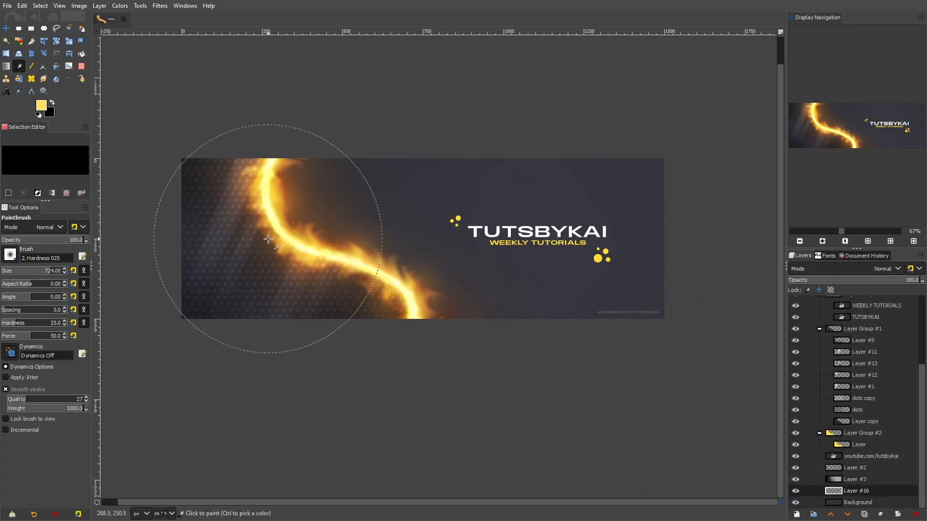
pyautogui.moveTo(40, 273); pyautogui.dragTo(33, 273)
pyautogui.click(343, 182)
pyautogui.click(473, 261)
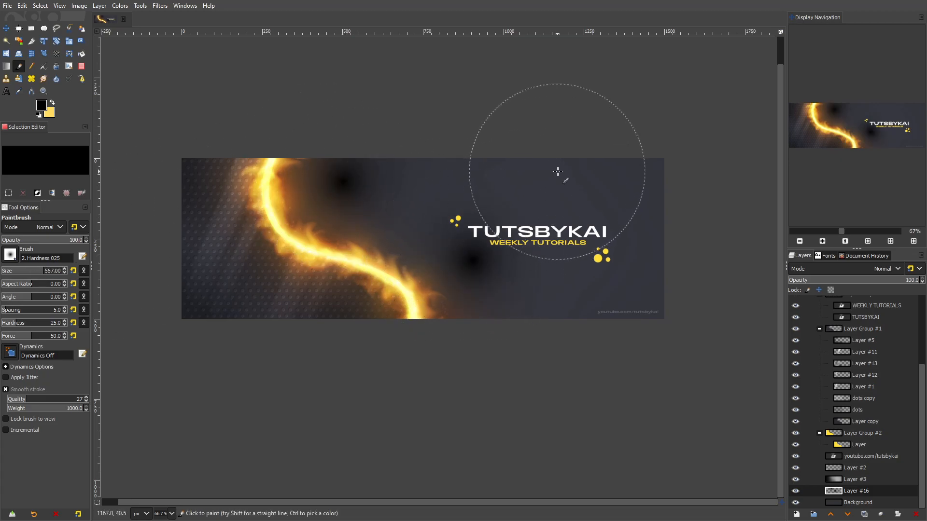
pyautogui.click(557, 172)
pyautogui.click(659, 246)
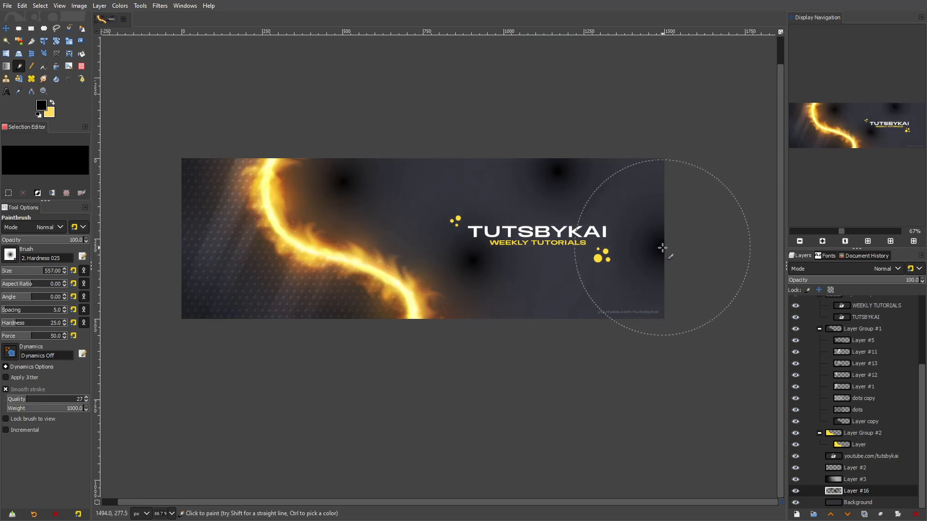
# Step: Dab soft white spots between the black ones, along the banner's edges and behind the title
pyautogui.click(52, 104)
pyautogui.click(497, 325)
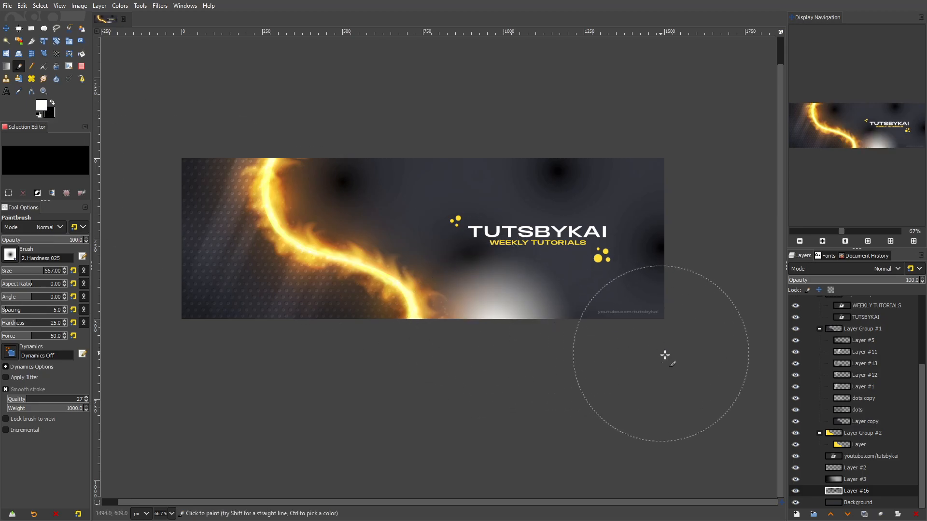
pyautogui.click(647, 316)
pyautogui.click(666, 155)
pyautogui.click(437, 146)
pyautogui.click(582, 233)
pyautogui.click(359, 239)
pyautogui.hotkey('ctrl', 'z')
pyautogui.click(339, 276)
pyautogui.hotkey('ctrl', 'z')
pyautogui.click(325, 286)
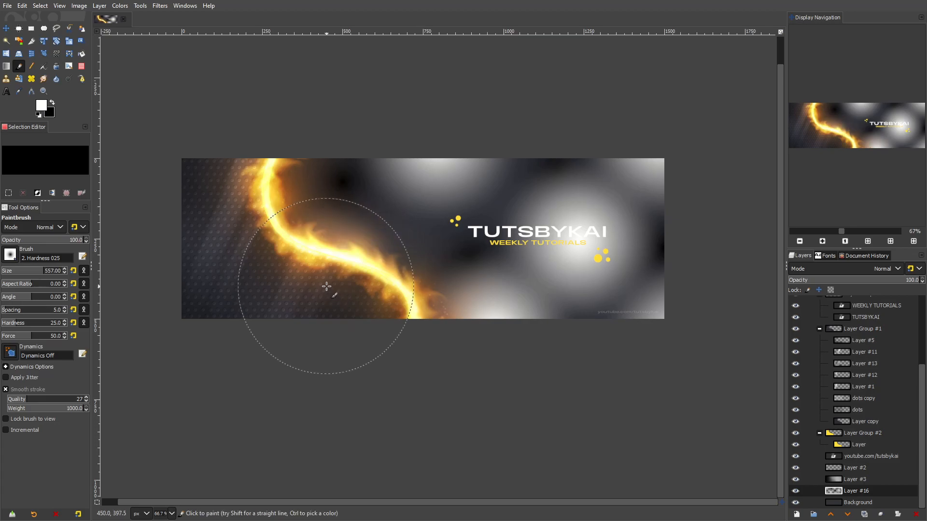
# Step: Set the black and white spots layer to Overlay at 40.4 opacity and soften it with a Gaussian blur
pyautogui.click(837, 269)
pyautogui.click(826, 495)
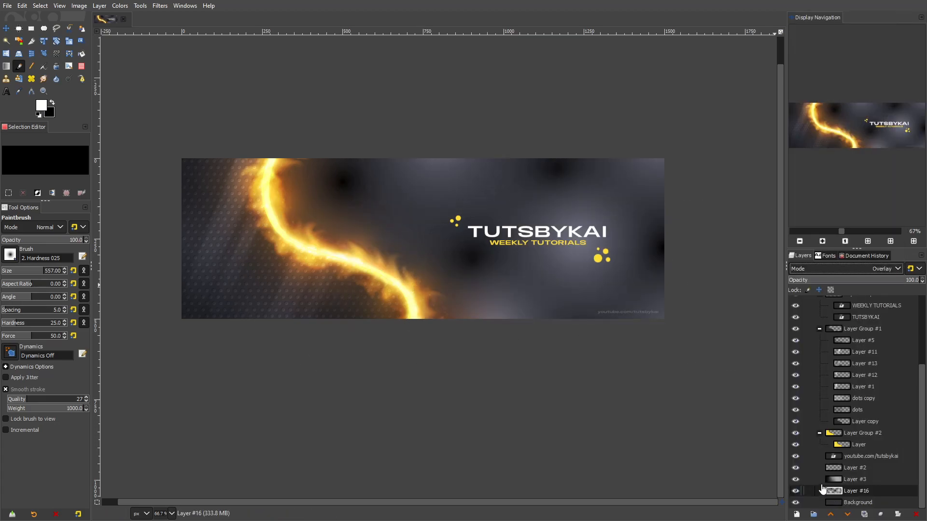
pyautogui.click(857, 282)
pyautogui.click(160, 5)
pyautogui.moveTo(175, 68)
pyautogui.click(310, 82)
pyautogui.moveTo(140, 168); pyautogui.dragTo(211, 169)
pyautogui.click(164, 270)
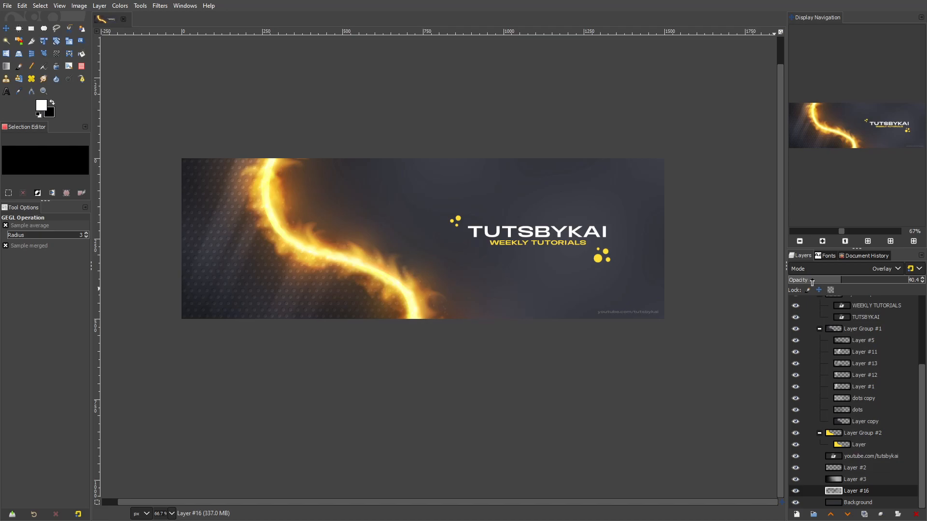
pyautogui.click(99, 6)
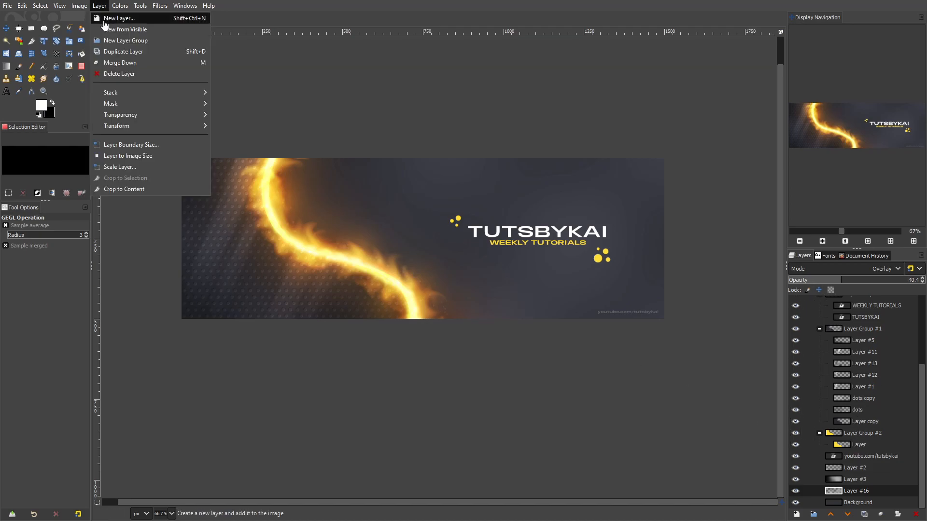
pyautogui.click(112, 17)
pyautogui.click(569, 382)
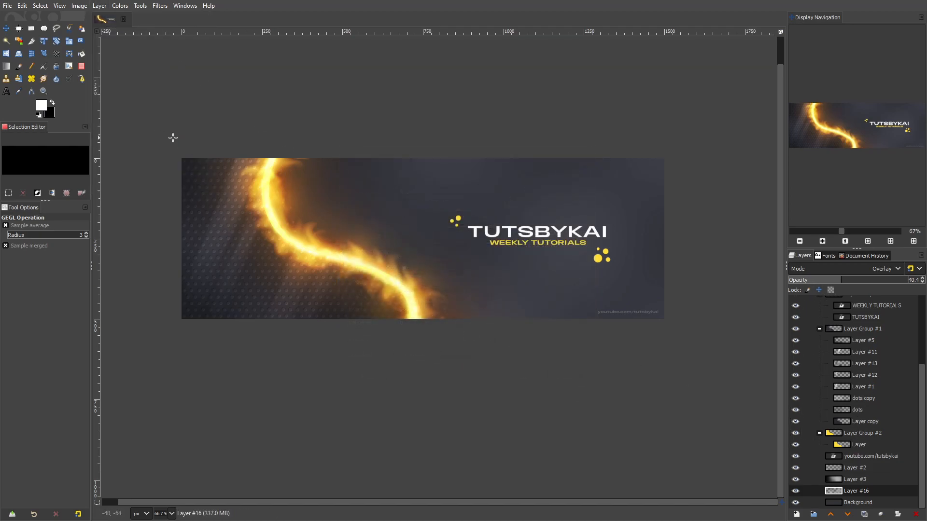
# Step: Select a wide ellipse of about 2471 by 581 px that covers the upper half of the banner
pyautogui.click(48, 29)
pyautogui.moveTo(318, 189); pyautogui.dragTo(346, 202)
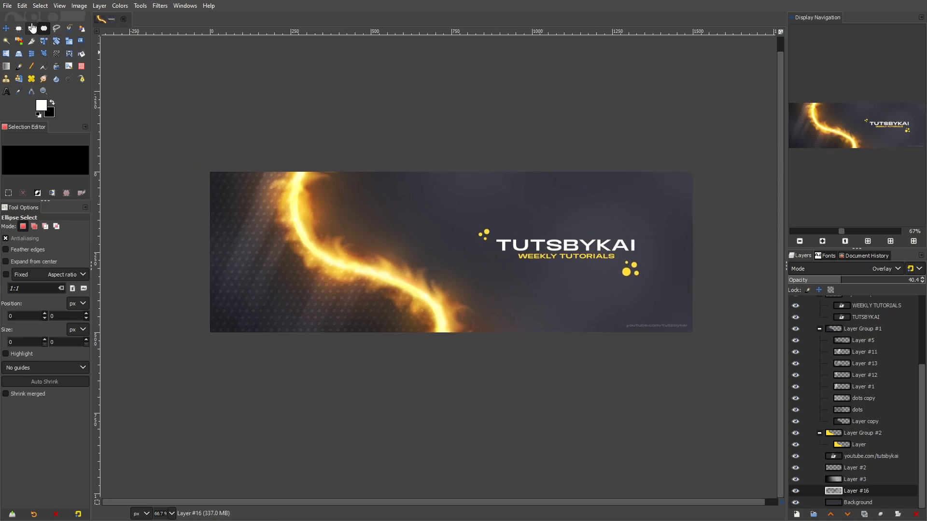
pyautogui.moveTo(138, 71); pyautogui.dragTo(920, 259)
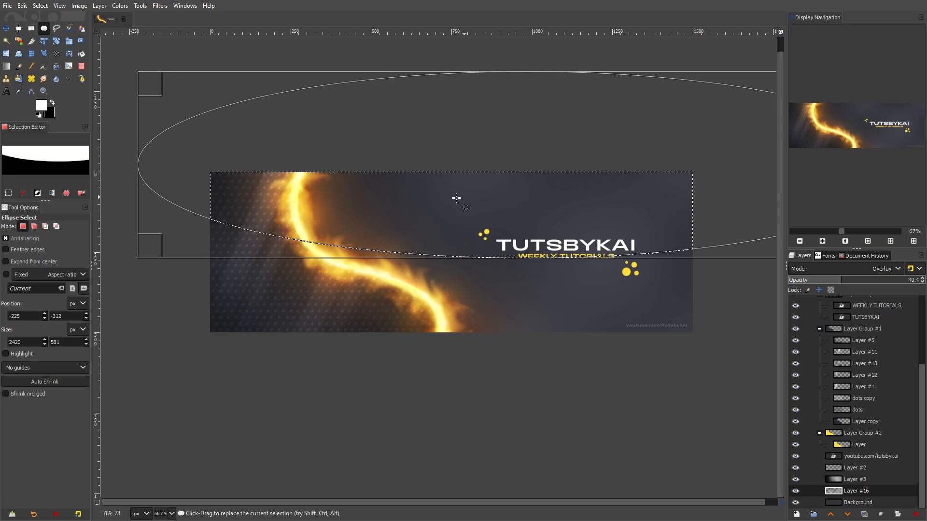
pyautogui.moveTo(153, 173); pyautogui.dragTo(110, 173)
pyautogui.hscroll(-5, 174, 191)
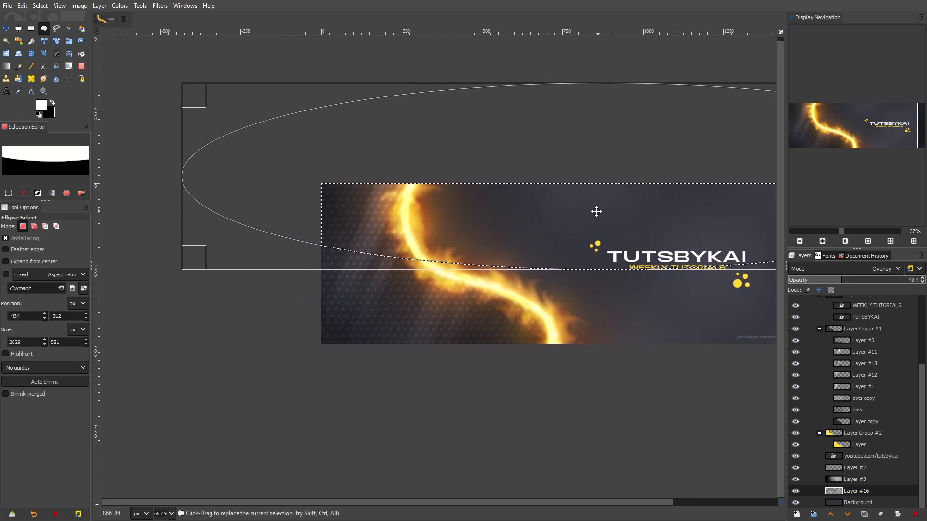
pyautogui.moveTo(180, 176); pyautogui.dragTo(233, 192)
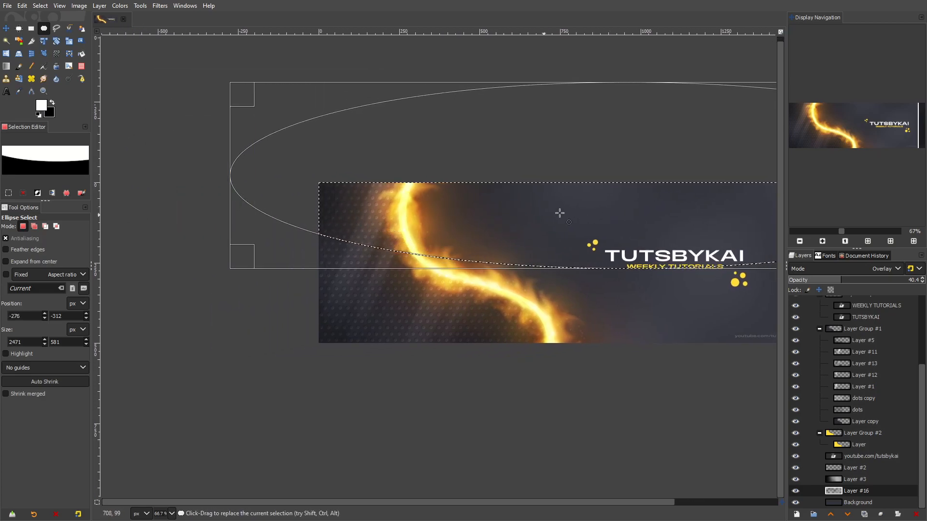
pyautogui.hscroll(5, 697, 204)
pyautogui.moveTo(530, 217); pyautogui.dragTo(544, 215)
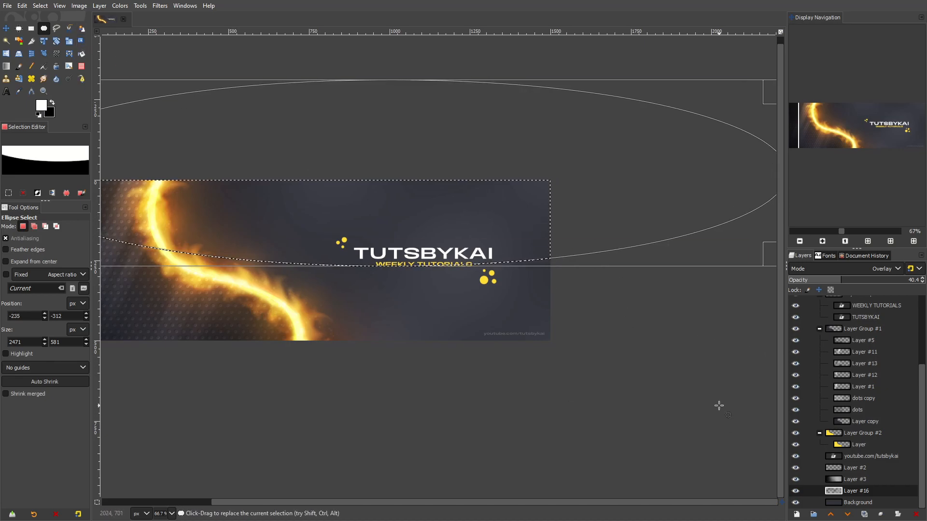
# Step: Fill the elliptical selection with white on a new layer above Layer #16 and clear the selection
pyautogui.click(797, 514)
pyautogui.click(849, 486)
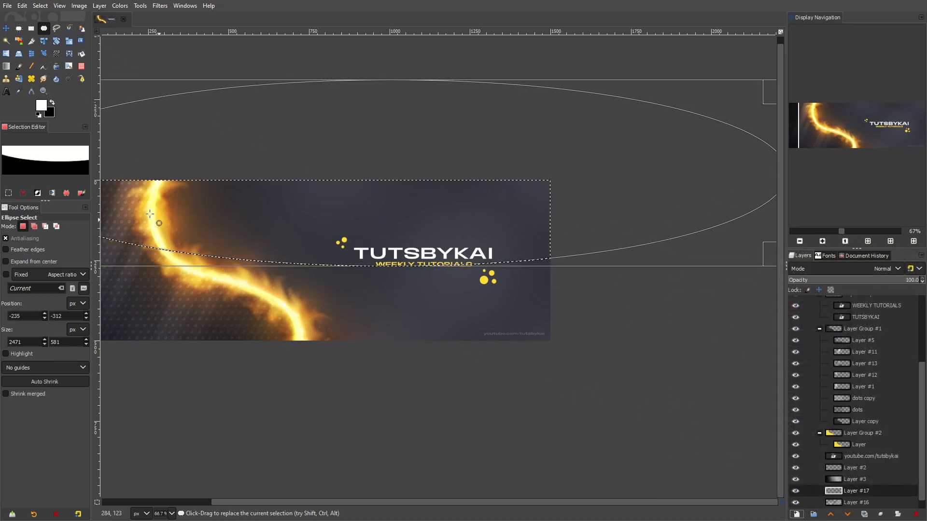
pyautogui.hotkey('shift', 'b')
pyautogui.click(279, 263)
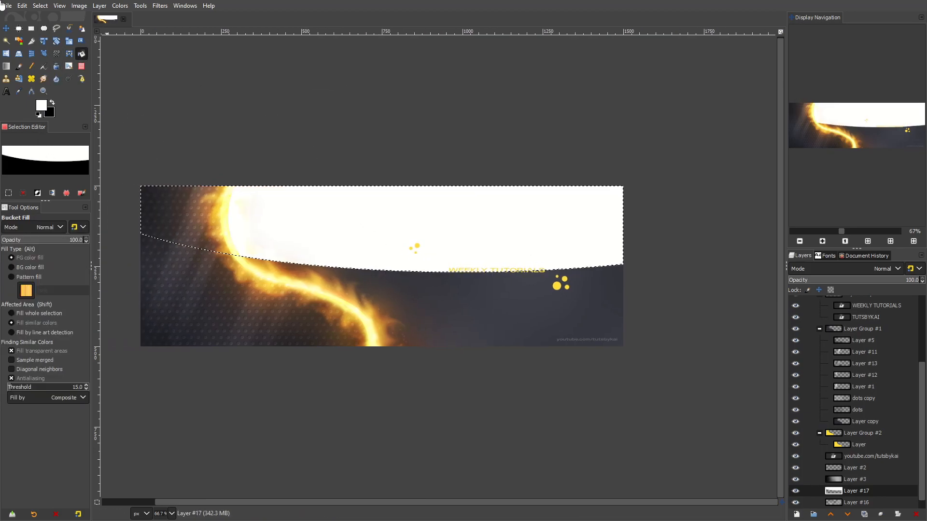
pyautogui.click(41, 5)
pyautogui.click(48, 27)
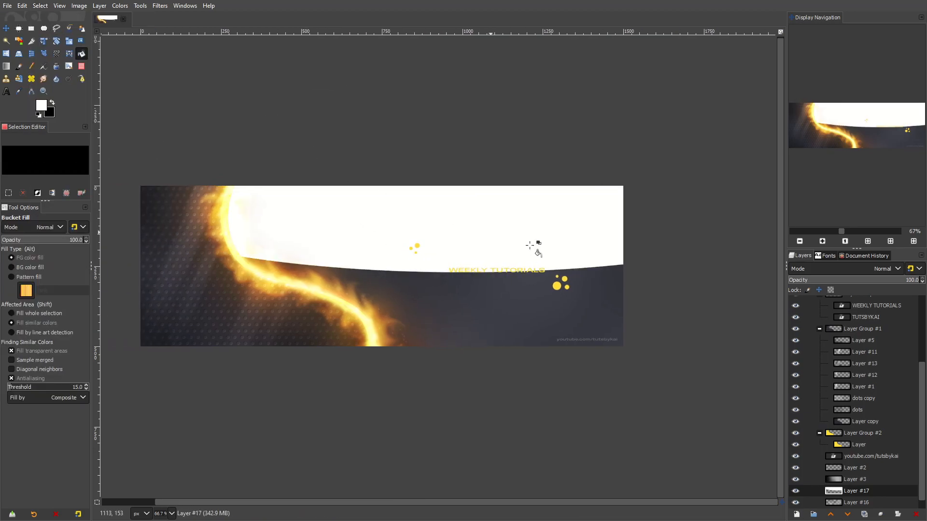
# Step: Set the white curved shape's layer to Overlay with an opacity of 15.4
pyautogui.click(829, 275)
pyautogui.click(821, 495)
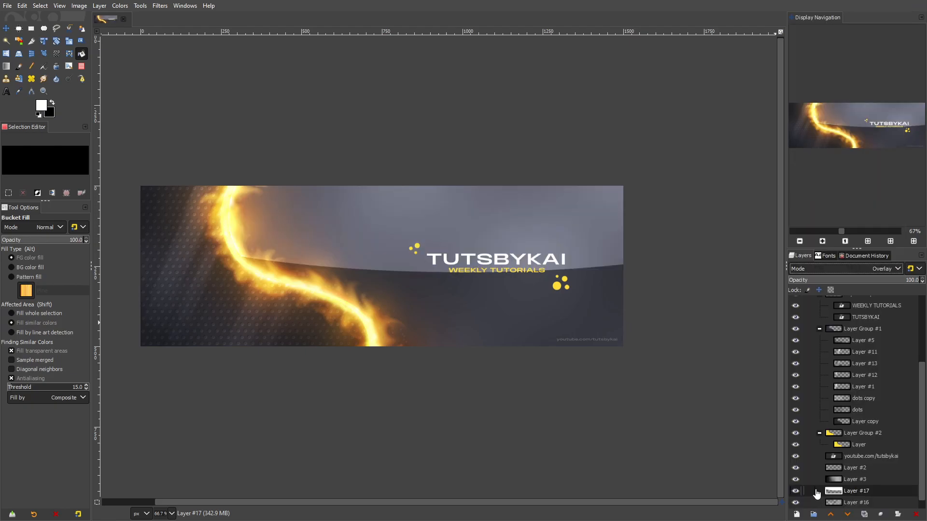
pyautogui.click(808, 282)
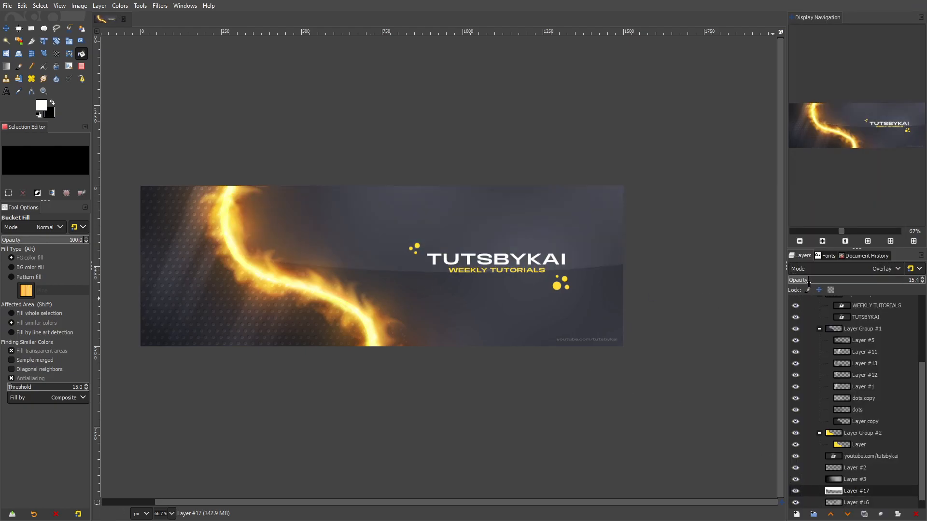
# Step: Set the eraser size to 921 and apply a Gaussian blur of 7.68 to the curved highlight layer
pyautogui.click(81, 67)
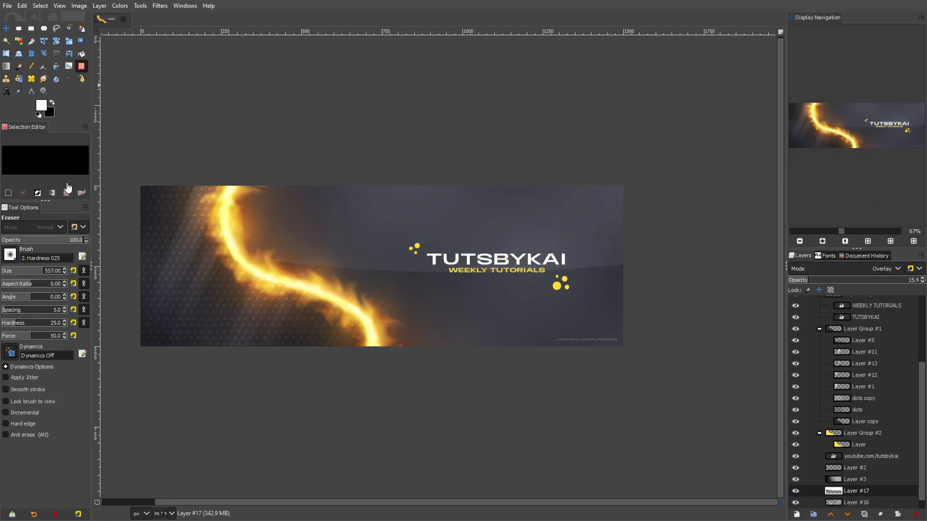
pyautogui.moveTo(39, 273); pyautogui.dragTo(61, 271)
pyautogui.click(160, 6)
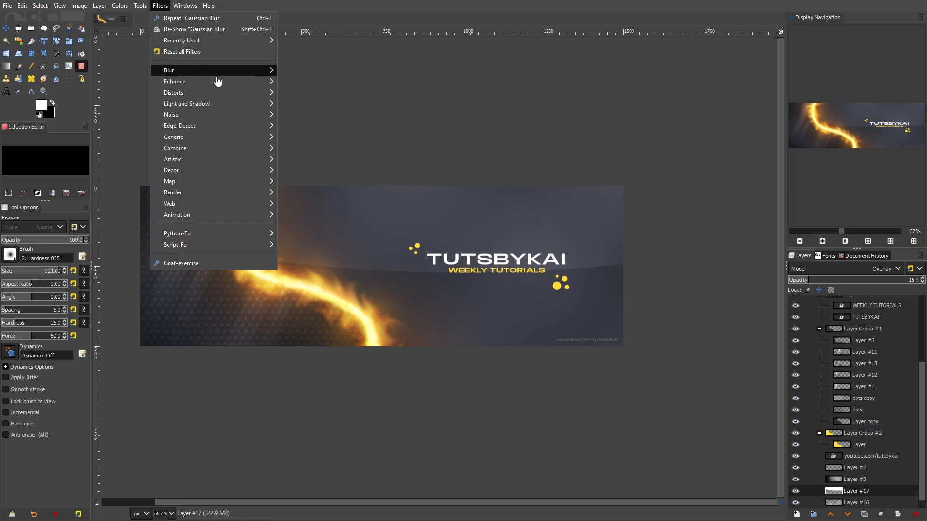
pyautogui.moveTo(246, 70)
pyautogui.click(321, 79)
pyautogui.scroll(2, 255, 232)
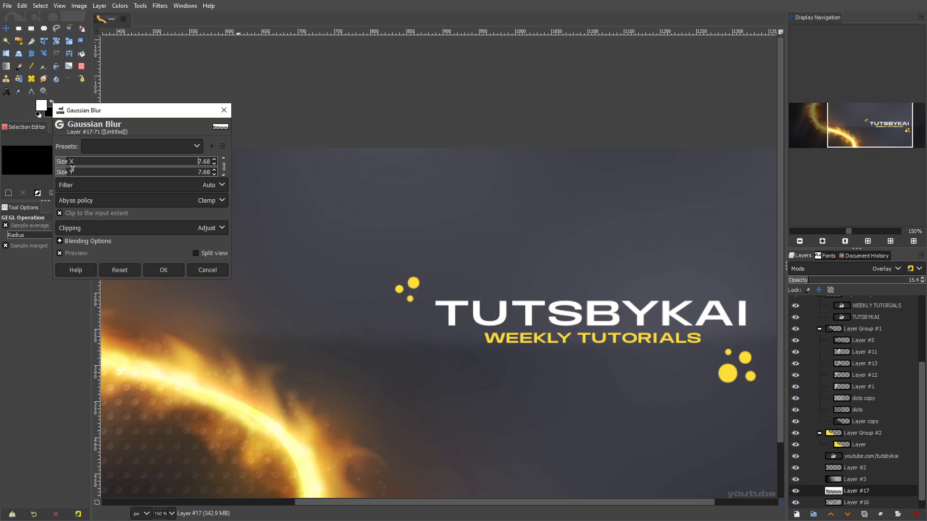
pyautogui.scroll(-4, 443, 288)
pyautogui.scroll(2, 391, 286)
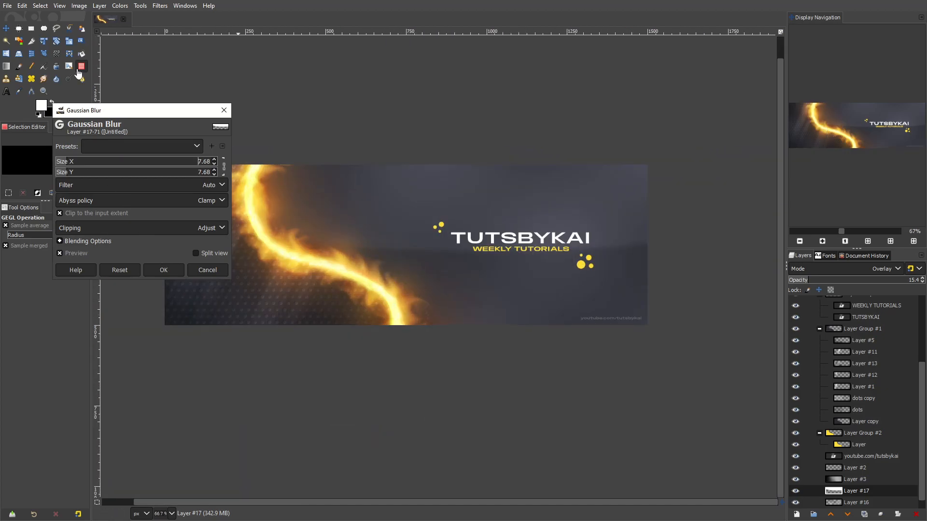
pyautogui.click(160, 271)
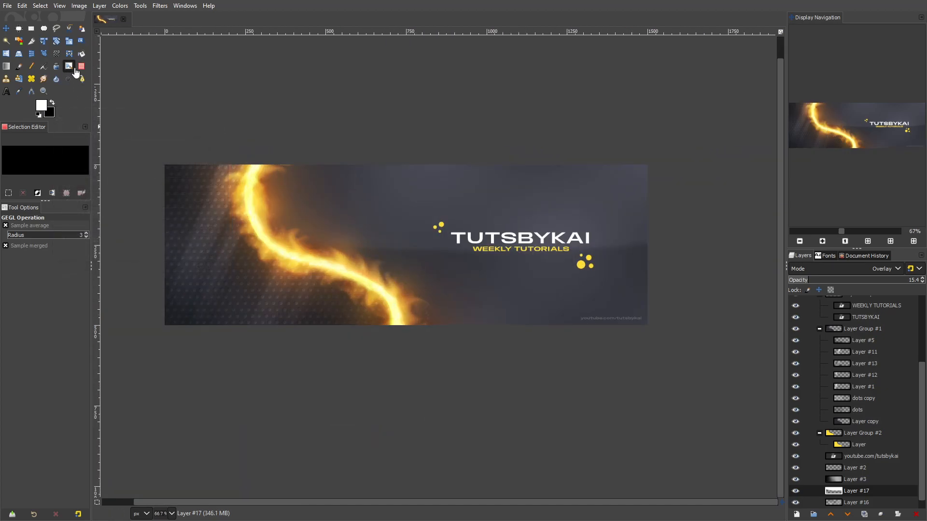
# Step: Softly erase part of the curved highlight layer with an eraser size of 1592
pyautogui.hotkey('shift', 'e')
pyautogui.scroll(-2, 258, 205)
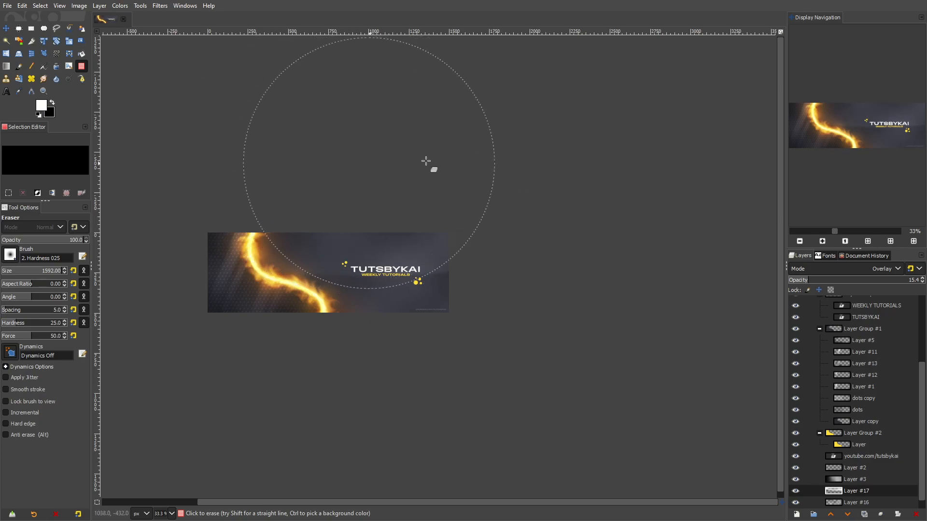
pyautogui.scroll(2, 346, 252)
pyautogui.moveTo(358, 286); pyautogui.dragTo(452, 215)
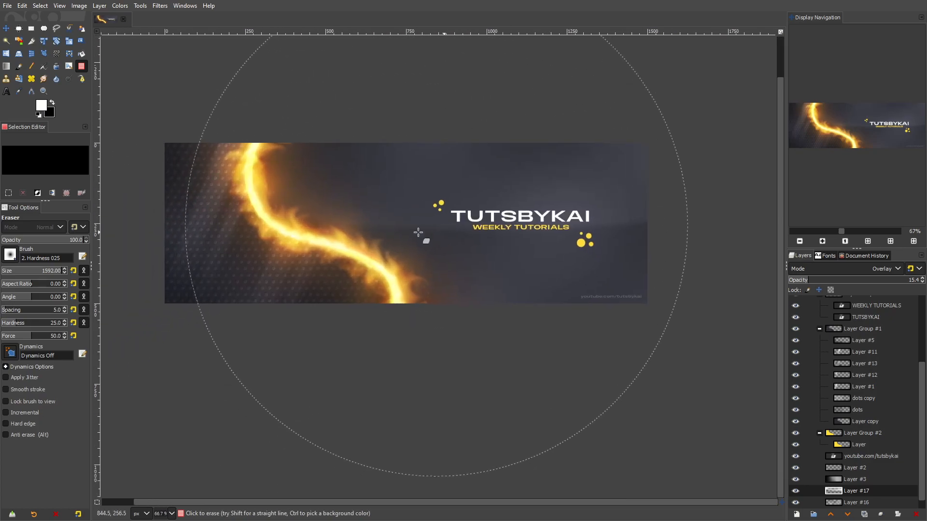
# Step: Move the curved highlight layer, Layer #17, so that its lower edge runs beneath the title
pyautogui.moveTo(380, 76); pyautogui.dragTo(335, 119)
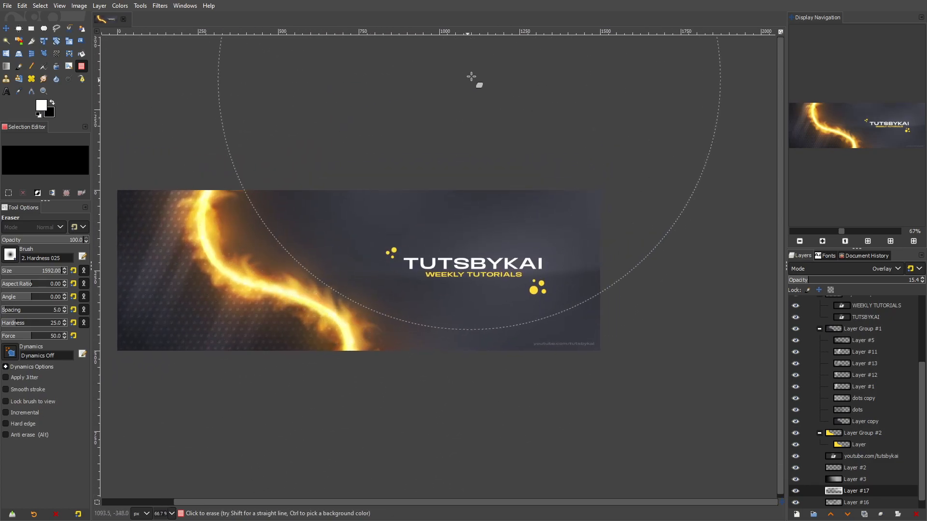
pyautogui.scroll(-1, 341, 186)
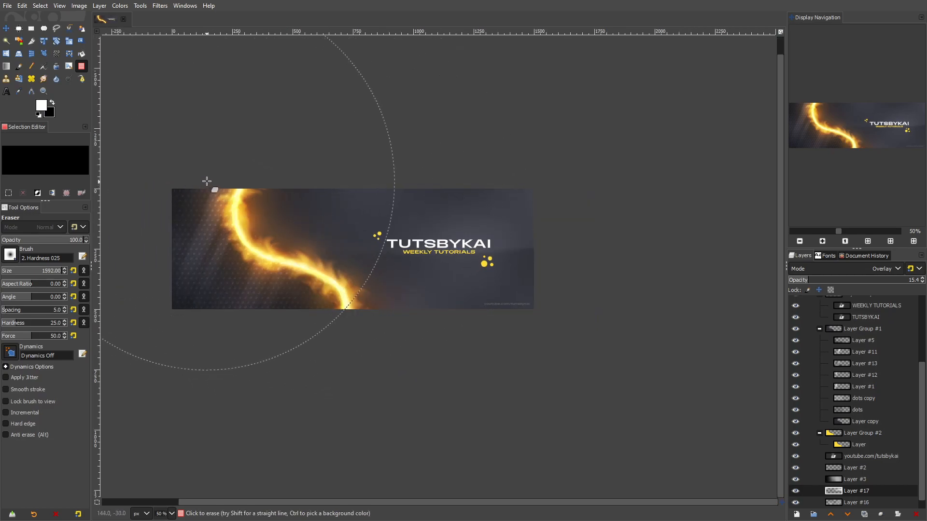
pyautogui.press('ctrl')
pyautogui.scroll(-5, 470, 236)
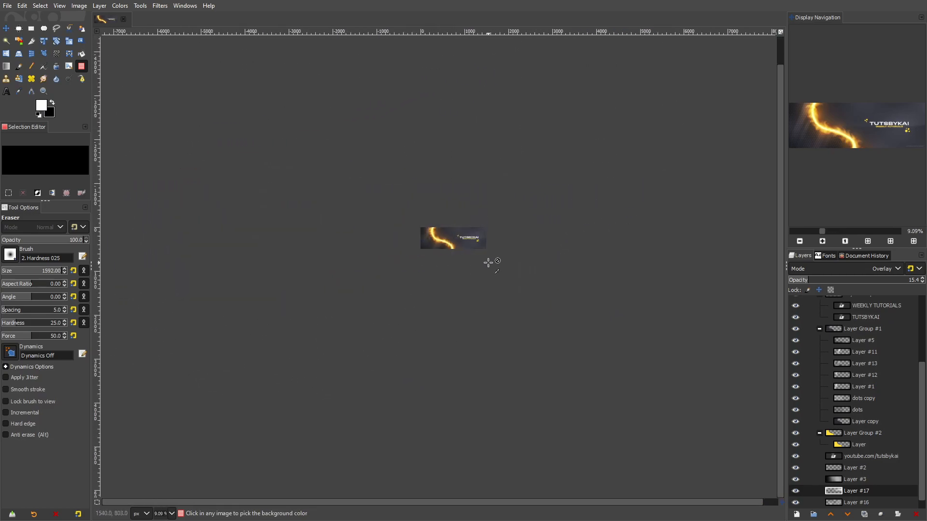
pyautogui.scroll(5, 475, 246)
pyautogui.click(7, 29)
pyautogui.scroll(1, 429, 153)
pyautogui.moveTo(541, 146); pyautogui.dragTo(626, 192)
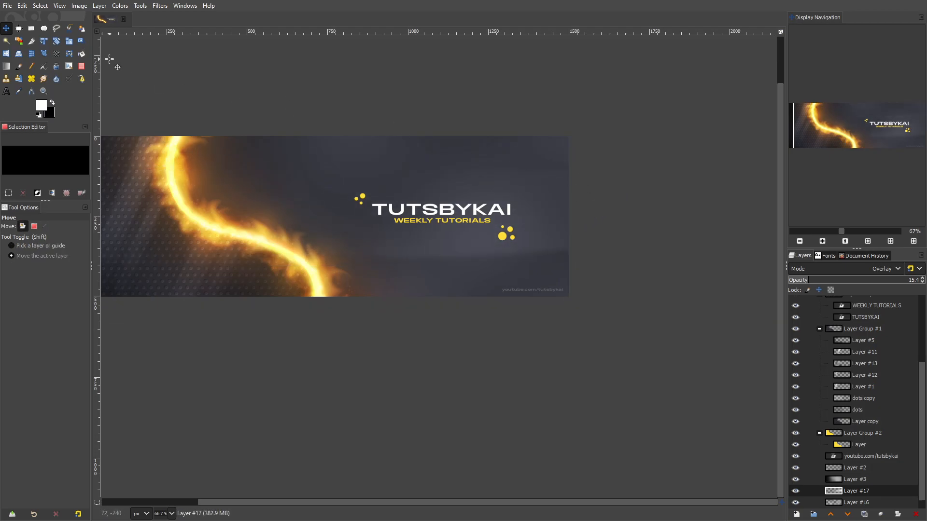
# Step: Set the eraser size to 1109 for softening the curved highlight layer
pyautogui.click(82, 66)
pyautogui.moveTo(476, 161); pyautogui.dragTo(441, 156)
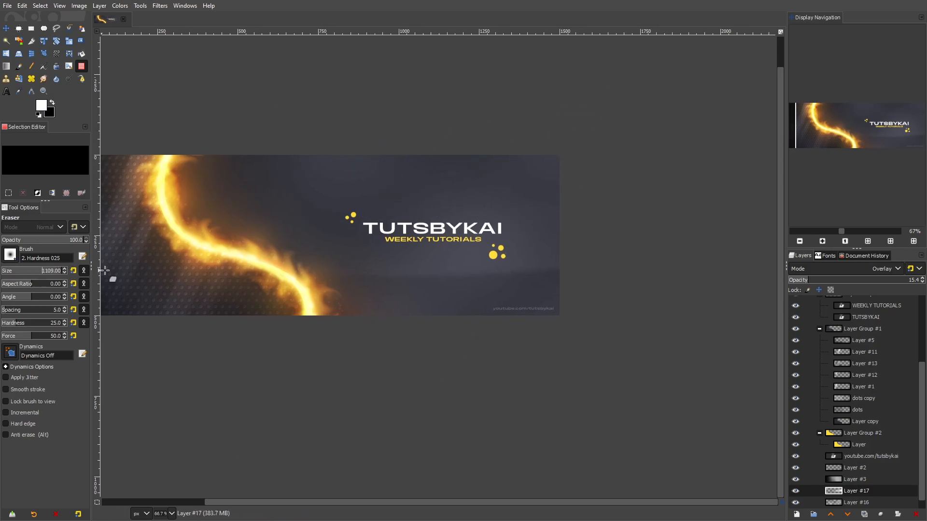
pyautogui.scroll(-3, 552, 137)
pyautogui.scroll(2, 537, 131)
# Step: Adjust the curved highlight layer's vertical position, trying it higher and settling its edge below the title
pyautogui.click(6, 29)
pyautogui.moveTo(506, 185); pyautogui.dragTo(506, 119)
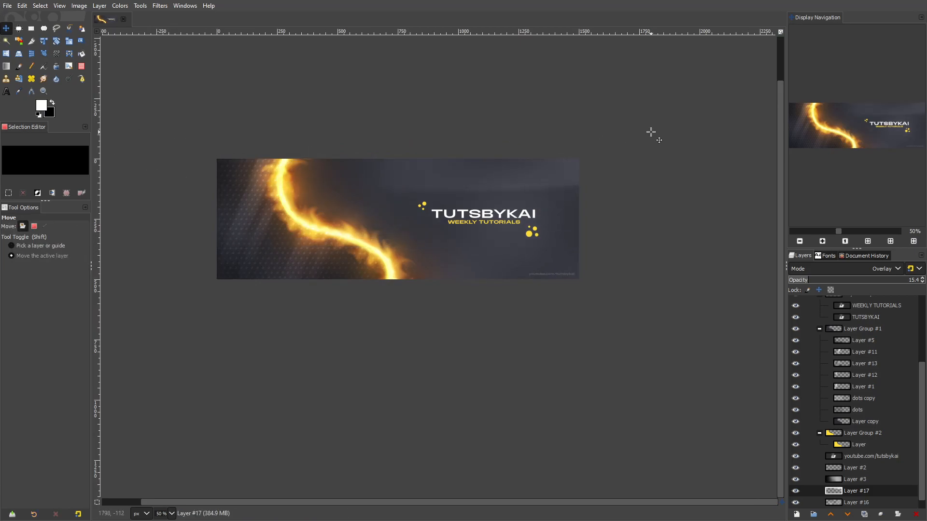
pyautogui.moveTo(640, 135); pyautogui.dragTo(641, 197)
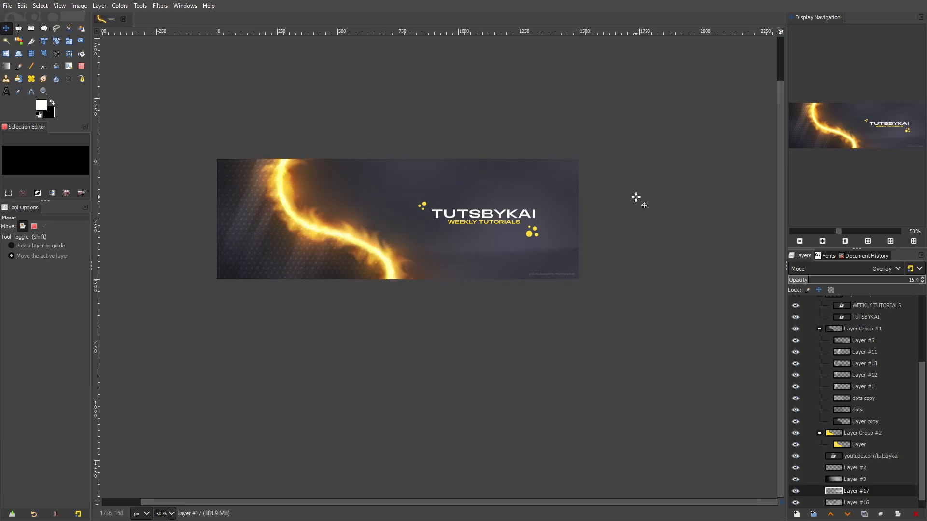
pyautogui.keyDown('ctrl'); pyautogui.scroll(1, 568, 186); pyautogui.keyUp('ctrl')
pyautogui.moveTo(467, 156); pyautogui.dragTo(510, 161)
# Step: Paint a soft white glow along the banner's upper edge on a new layer with a brush size of 496
pyautogui.click(19, 67)
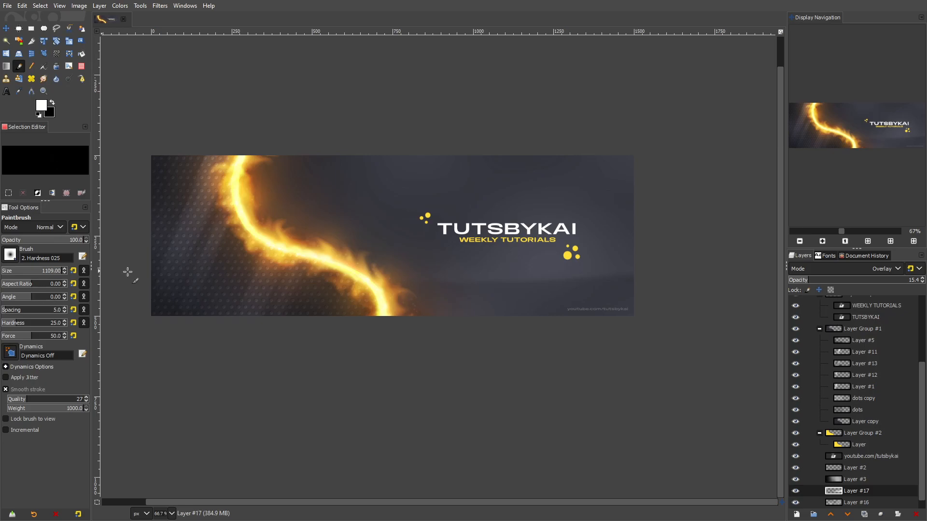
pyautogui.click(805, 513)
pyautogui.click(852, 488)
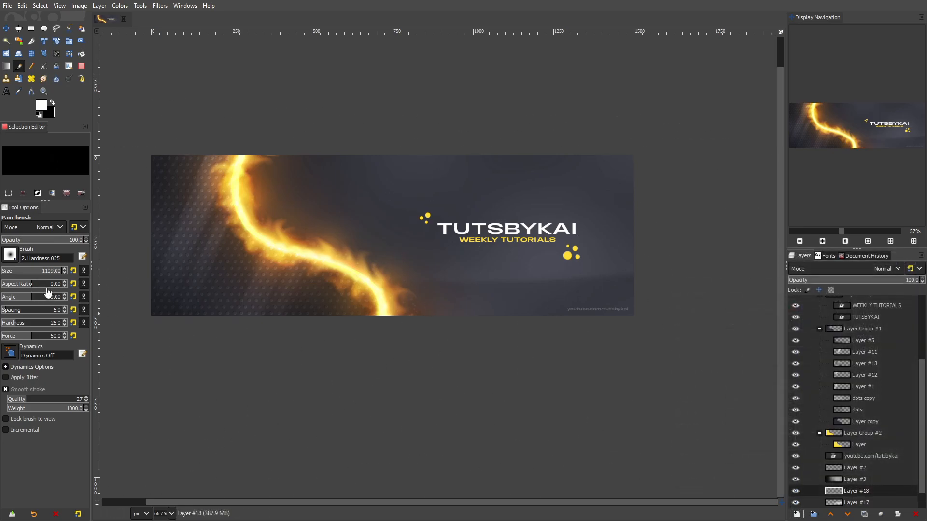
pyautogui.moveTo(40, 277); pyautogui.dragTo(41, 276)
pyautogui.moveTo(236, 109); pyautogui.dragTo(409, 88)
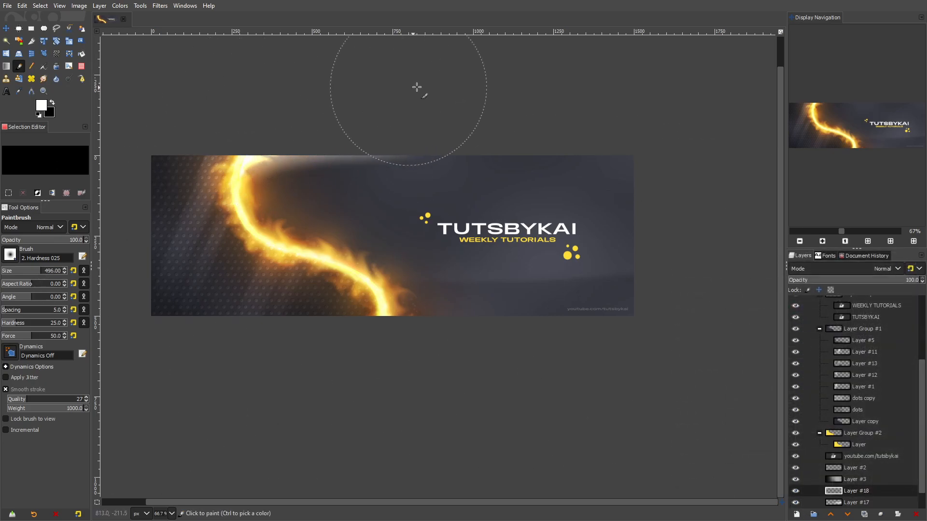
pyautogui.moveTo(305, 87)
pyautogui.mouseDown()
pyautogui.moveTo(407, 99)
pyautogui.moveTo(476, 87)
pyautogui.mouseUp()
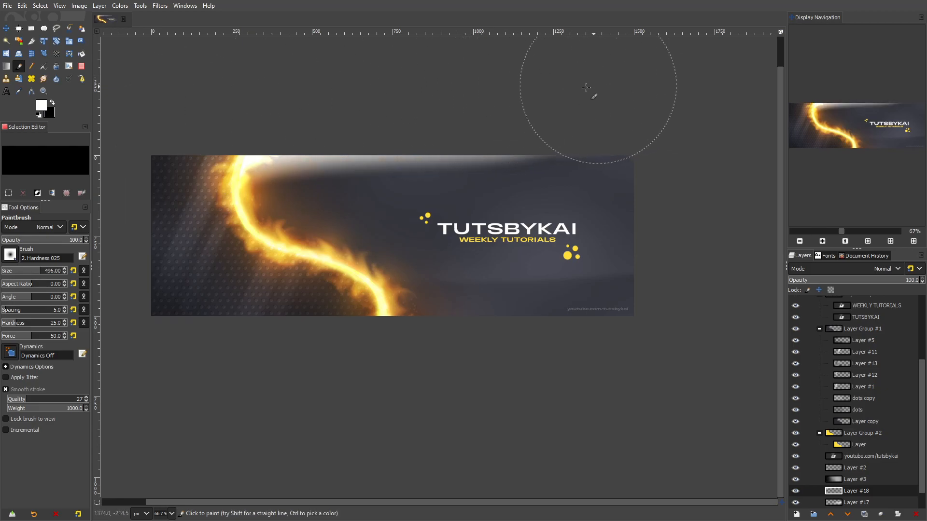
pyautogui.moveTo(171, 178)
pyautogui.mouseDown()
pyautogui.moveTo(212, 192)
pyautogui.moveTo(240, 139)
pyautogui.mouseUp()
# Step: Set the painted glow layer to Overlay and apply a Gaussian blur of 51.05 to it
pyautogui.click(869, 269)
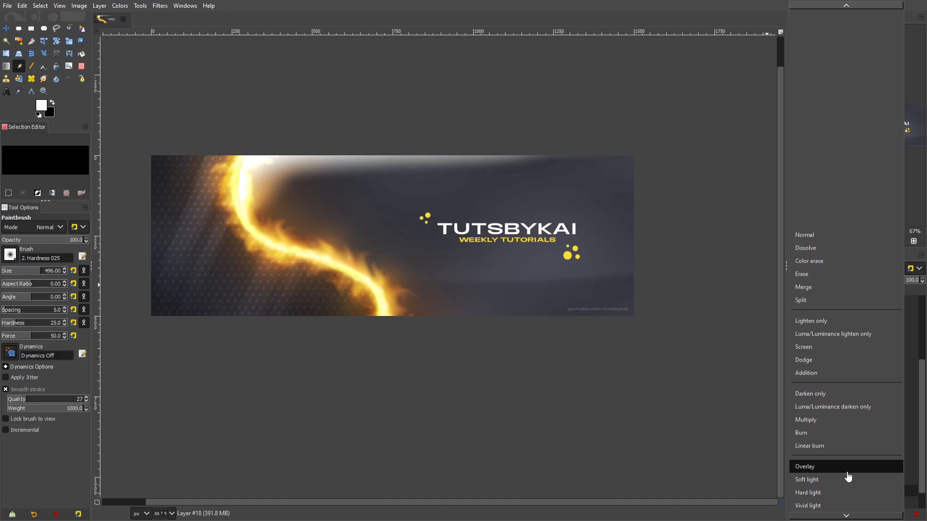
pyautogui.click(794, 467)
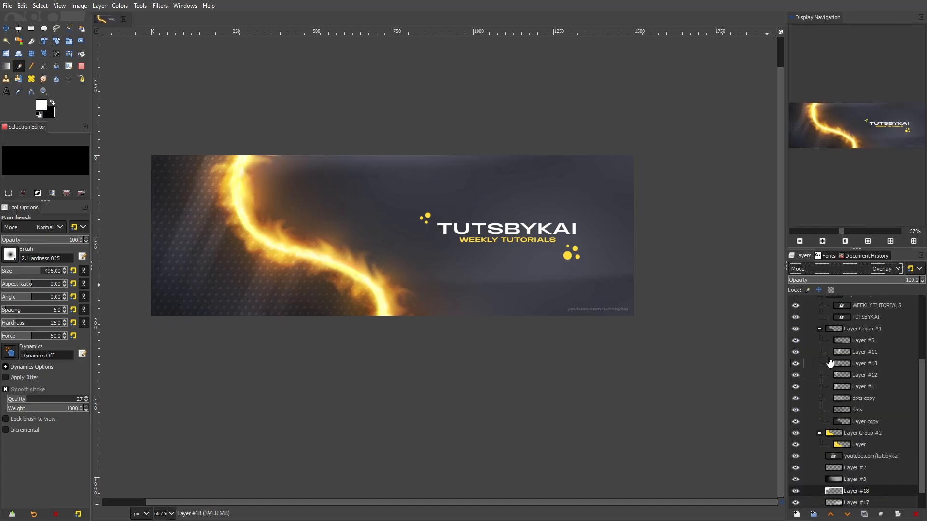
pyautogui.click(159, 6)
pyautogui.moveTo(251, 71)
pyautogui.click(309, 82)
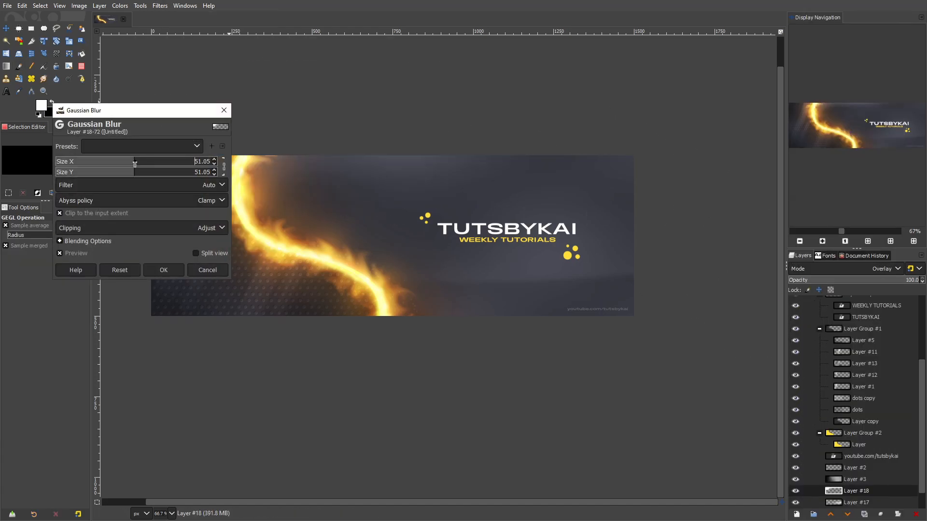
pyautogui.click(163, 270)
# Step: Colorize the painted glow layer golden yellow with a saturation of 1.0000
pyautogui.click(119, 5)
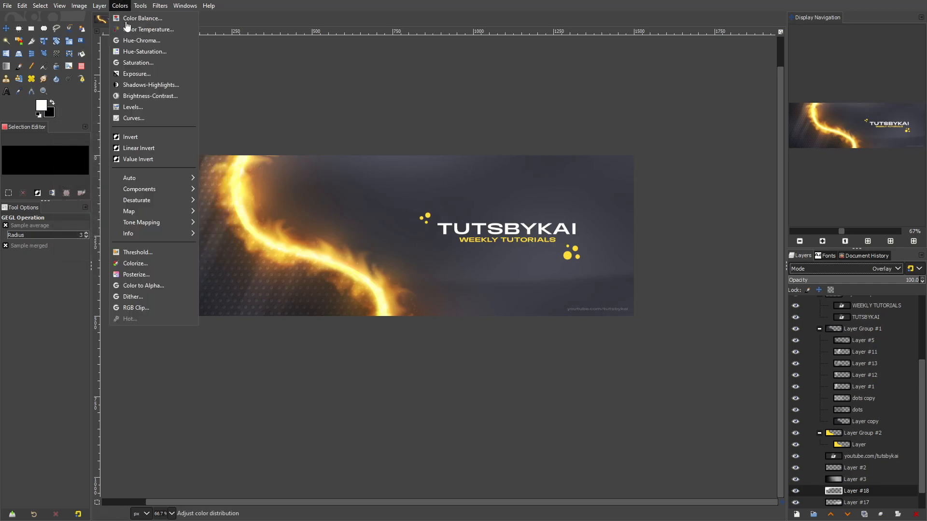
pyautogui.click(160, 266)
pyautogui.moveTo(135, 175); pyautogui.dragTo(76, 162)
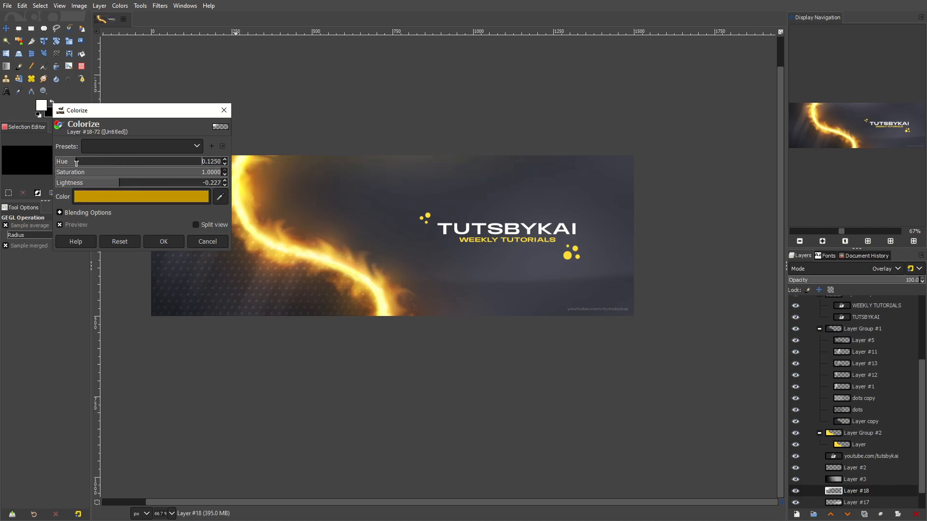
pyautogui.moveTo(121, 187); pyautogui.dragTo(117, 188)
pyautogui.moveTo(74, 167); pyautogui.dragTo(78, 169)
pyautogui.click(176, 241)
# Step: Softly erase the painted glow around the title with an eraser size of 1327
pyautogui.scroll(-5, 534, 290)
pyautogui.scroll(4, 575, 295)
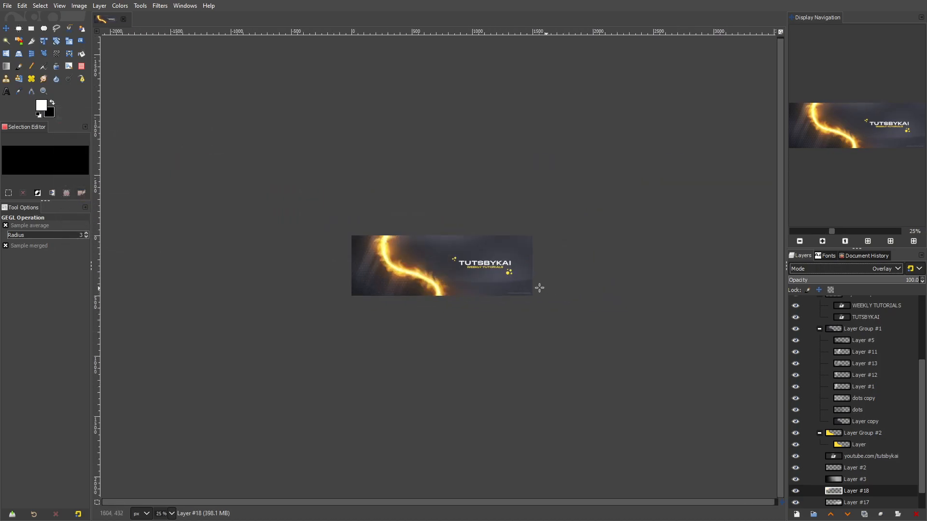
pyautogui.click(82, 66)
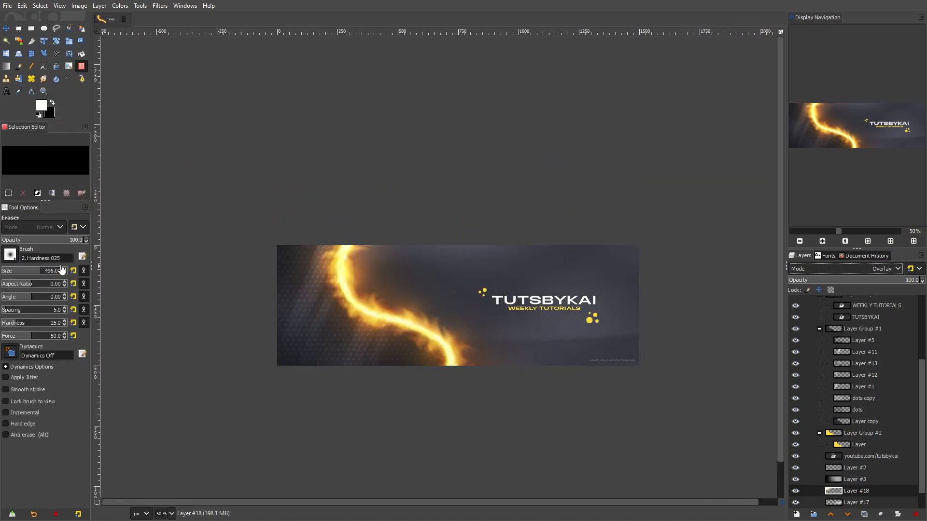
pyautogui.click(512, 320)
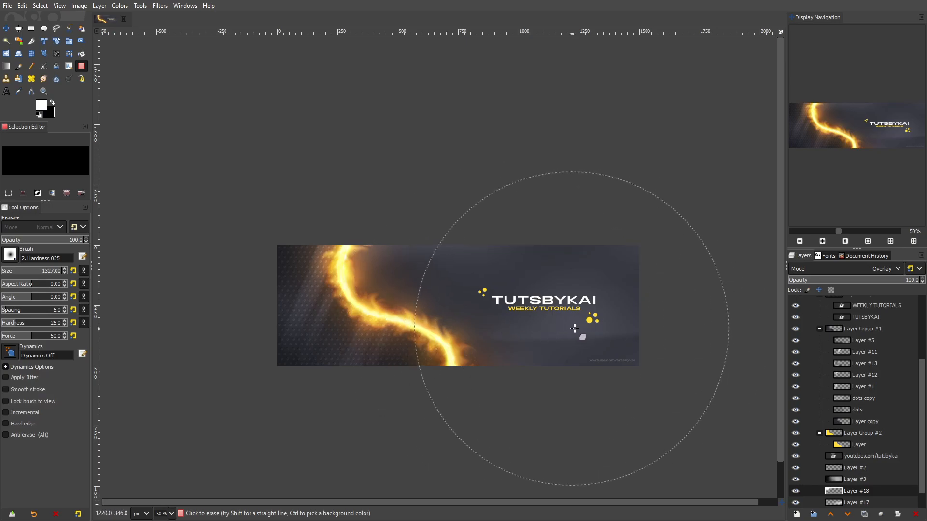
# Step: Compare the banner with and without the painted glow layer, both close up and from a distance
pyautogui.click(796, 492)
pyautogui.click(795, 492)
pyautogui.click(796, 492)
pyautogui.click(795, 492)
pyautogui.moveTo(558, 323); pyautogui.dragTo(524, 198)
pyautogui.scroll(1, 477, 235)
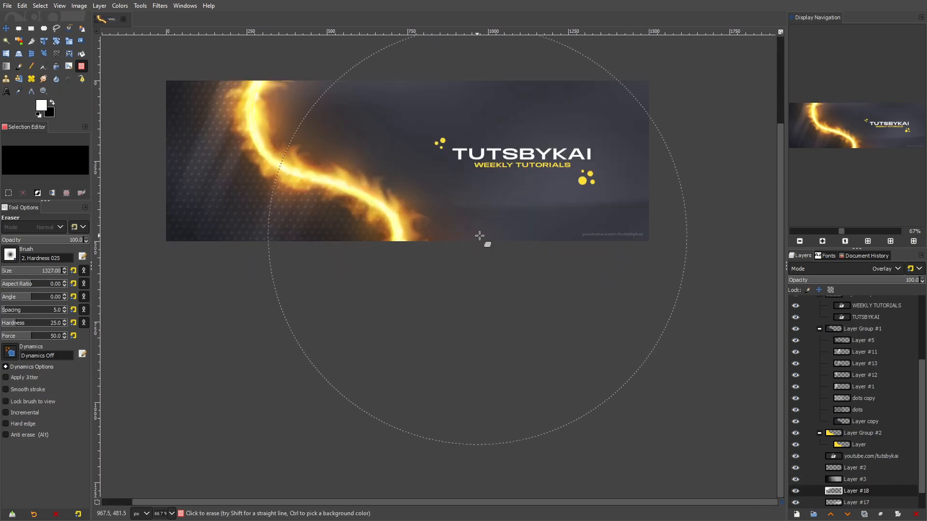
pyautogui.moveTo(477, 236); pyautogui.dragTo(577, 342)
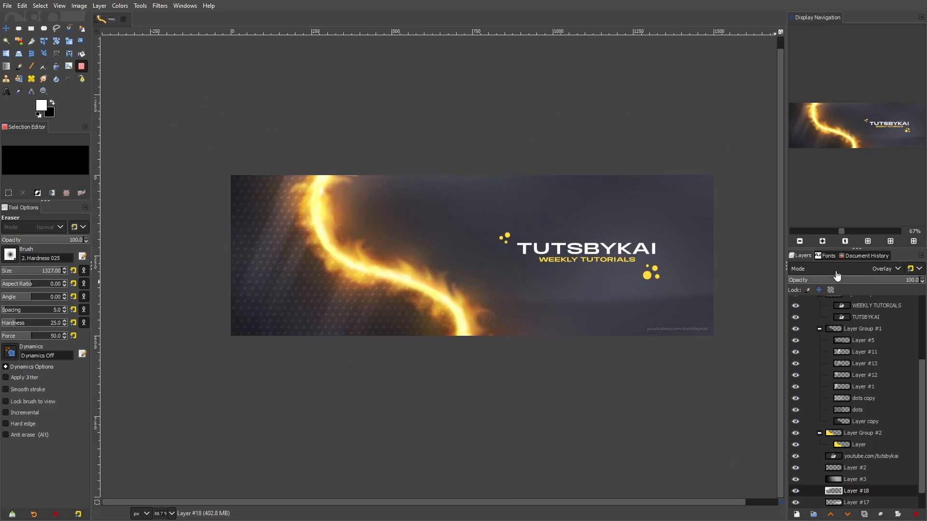
pyautogui.click(837, 270)
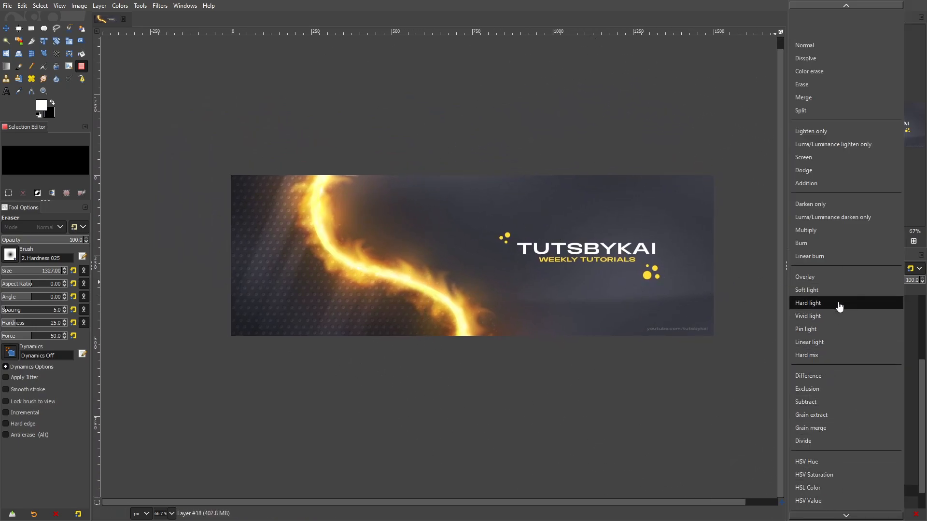
pyautogui.press('Escape')
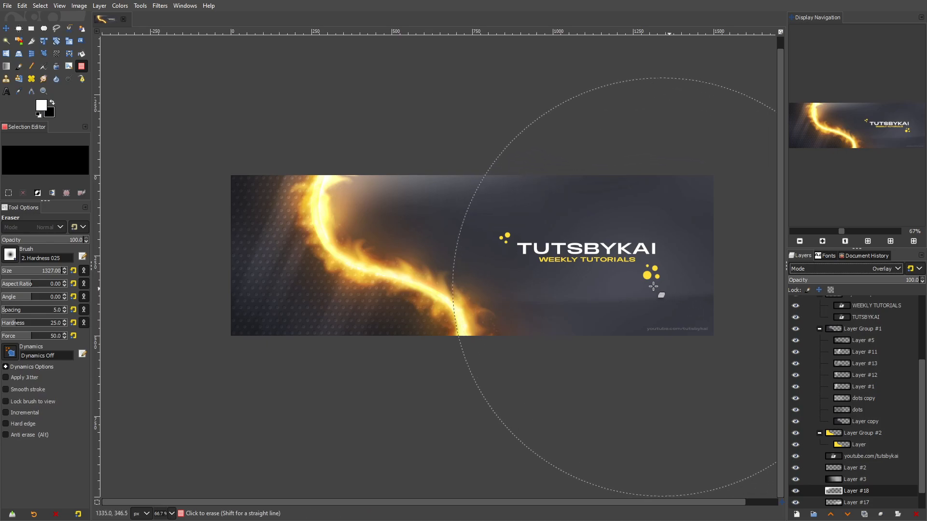
pyautogui.scroll(-3, 642, 284)
pyautogui.scroll(1, 218, 132)
pyautogui.moveTo(592, 255); pyautogui.dragTo(442, 218)
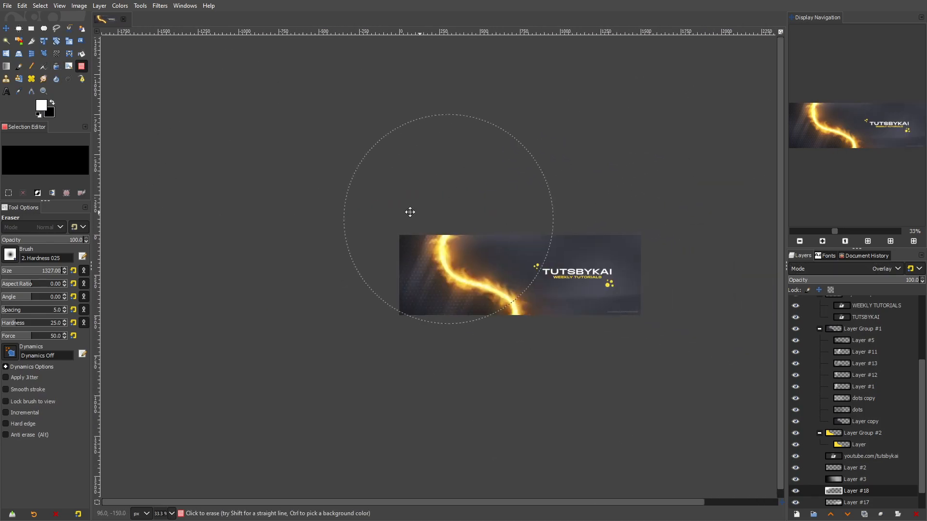
pyautogui.scroll(2, 434, 251)
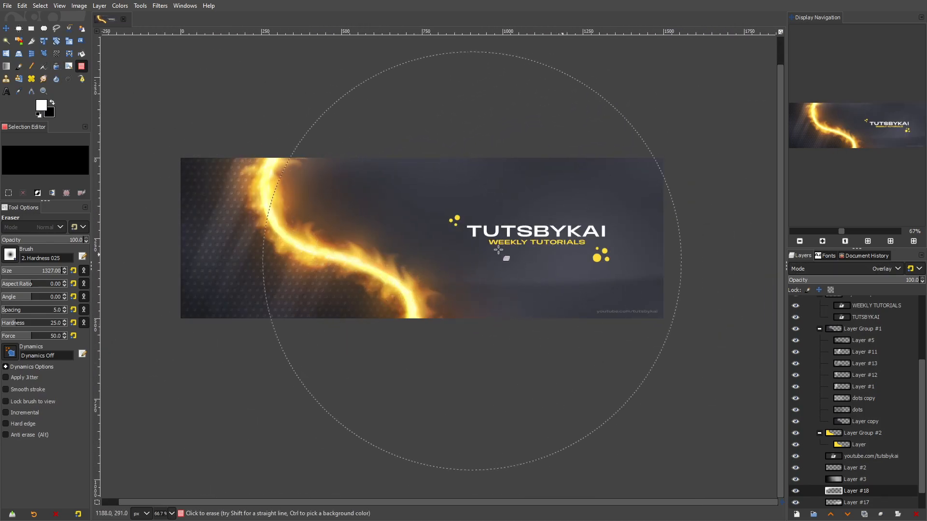
pyautogui.click(795, 491)
pyautogui.click(795, 491)
pyautogui.click(795, 490)
pyautogui.click(795, 491)
pyautogui.click(795, 491)
pyautogui.click(795, 490)
pyautogui.click(795, 490)
pyautogui.click(795, 491)
pyautogui.scroll(-5, 608, 330)
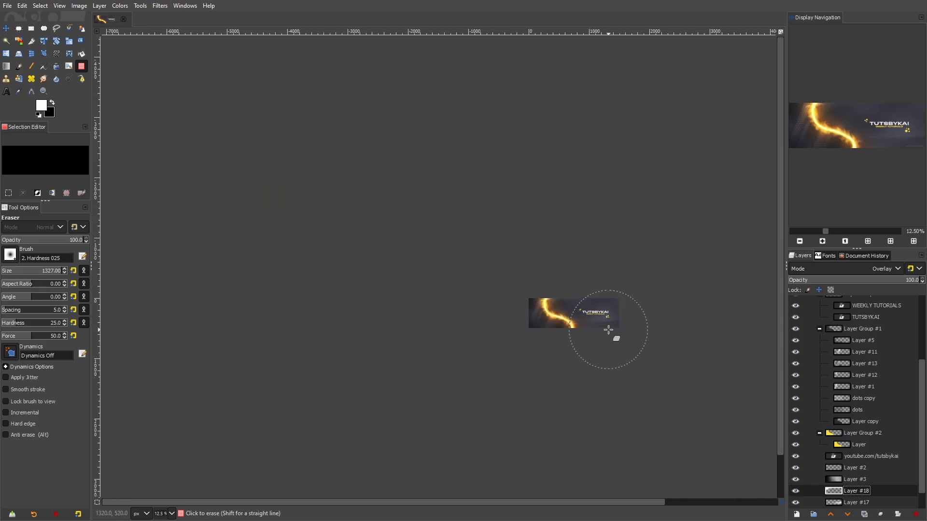
pyautogui.scroll(3, 615, 326)
# Step: Hide and delete the painted glow layer, Layer #18
pyautogui.click(19, 66)
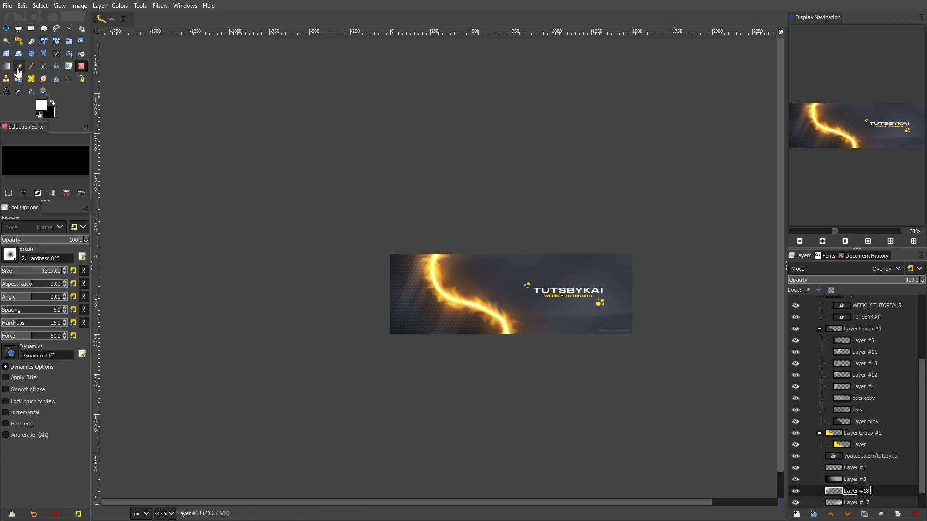
pyautogui.click(795, 492)
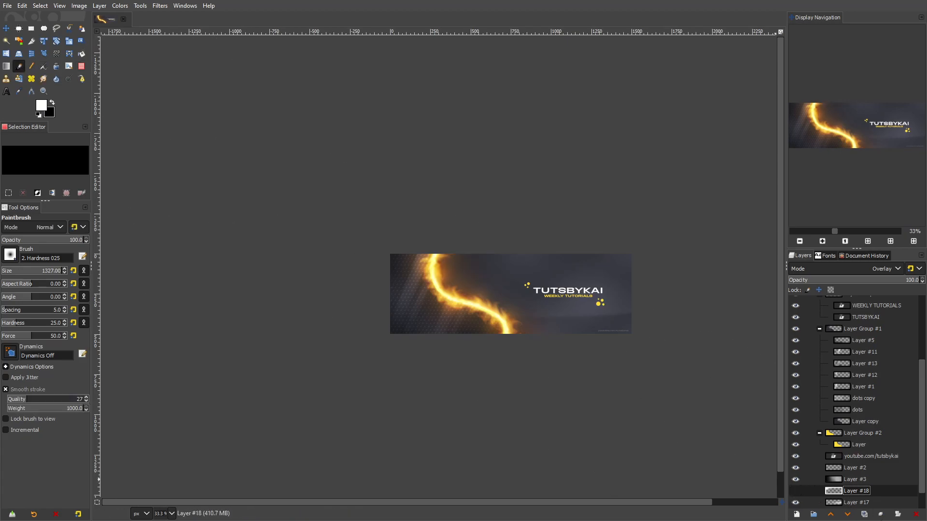
pyautogui.click(915, 514)
# Step: Paint soft black shading around the banner's upper, right and lower edges on a new layer with a brush size of 437
pyautogui.scroll(1, 432, 247)
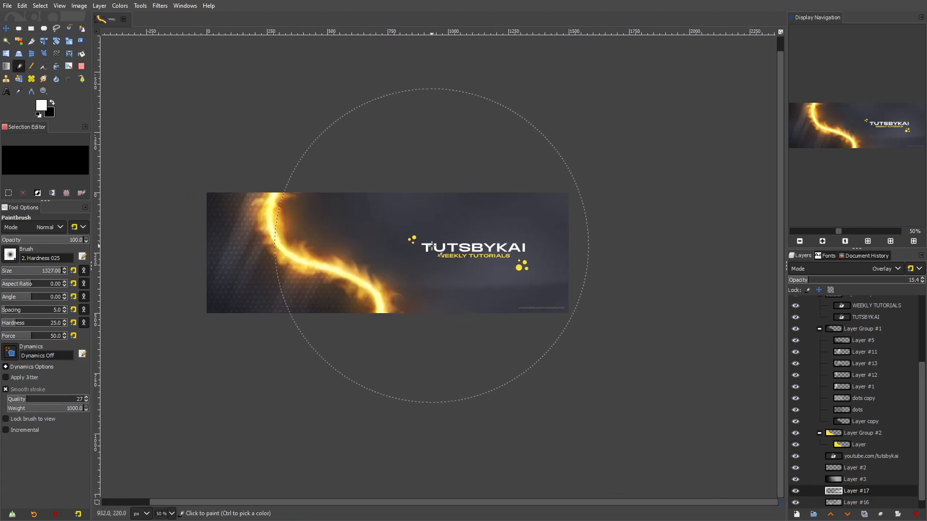
pyautogui.click(99, 5)
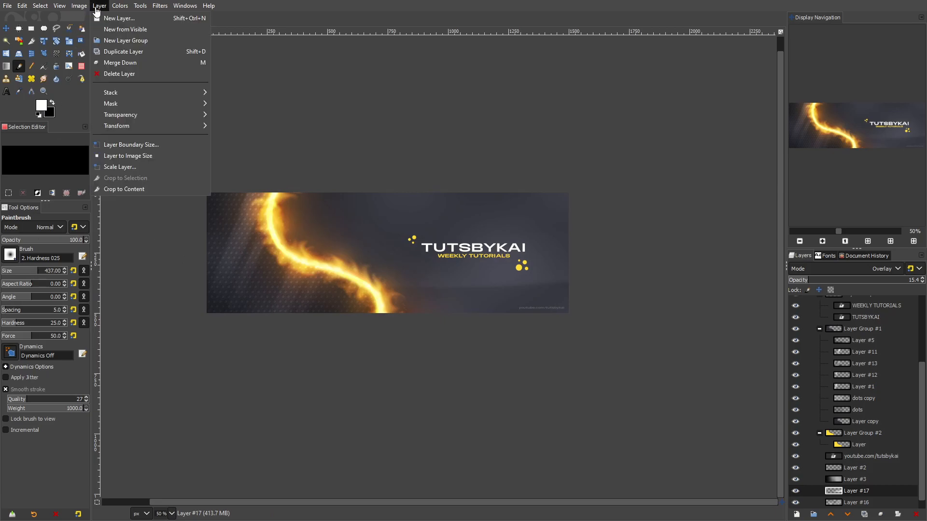
pyautogui.click(116, 17)
pyautogui.click(532, 383)
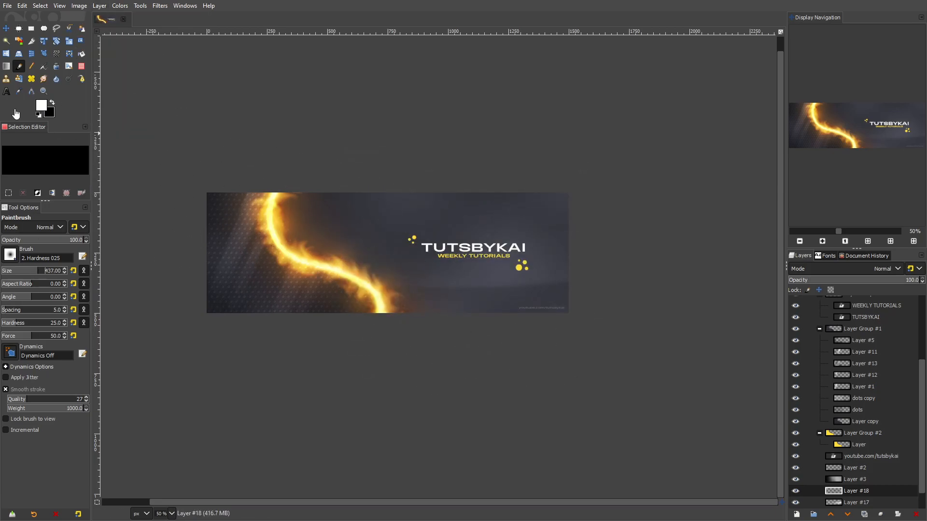
pyautogui.click(52, 104)
pyautogui.scroll(1, 372, 212)
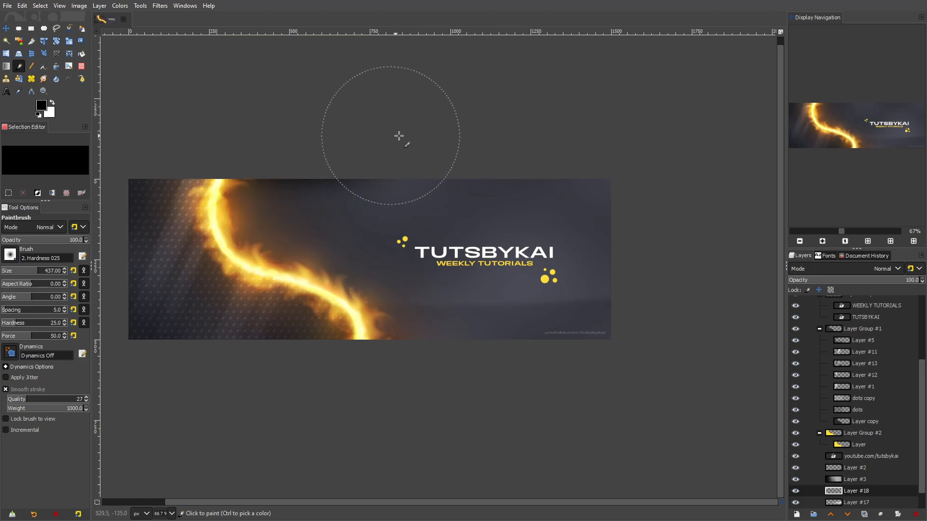
pyautogui.moveTo(589, 140); pyautogui.dragTo(360, 146)
pyautogui.moveTo(626, 150)
pyautogui.mouseDown()
pyautogui.moveTo(652, 235)
pyautogui.moveTo(652, 341)
pyautogui.moveTo(618, 389)
pyautogui.moveTo(411, 381)
pyautogui.mouseUp()
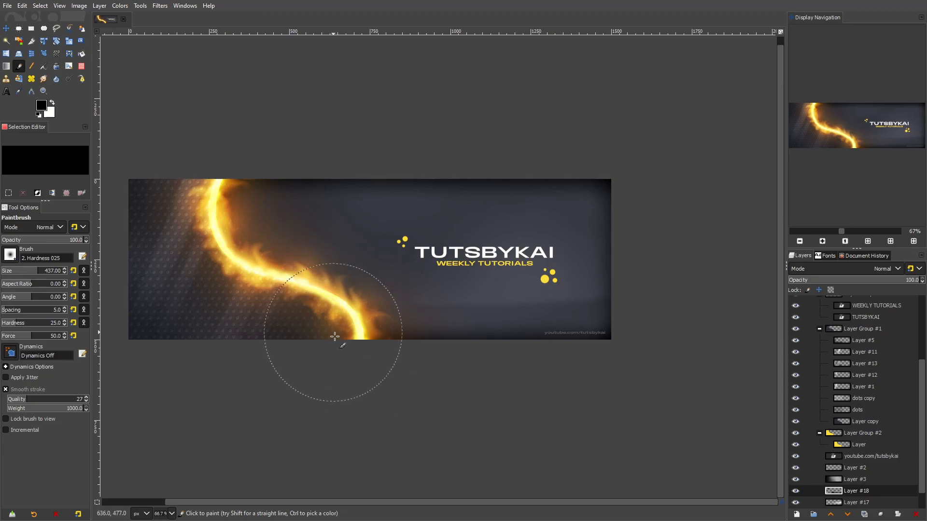
# Step: Erase the dark shading over the lower flame curve on Layer #18 with an eraser size of 437
pyautogui.keyDown('ctrl'); pyautogui.scroll(-2, 317, 281); pyautogui.keyUp('ctrl')
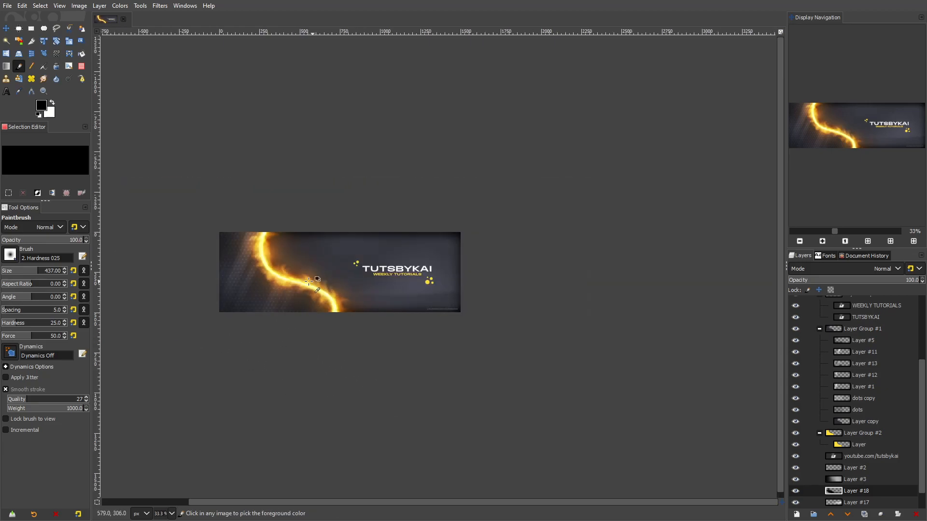
pyautogui.hotkey('shift', 'e')
pyautogui.click(297, 285)
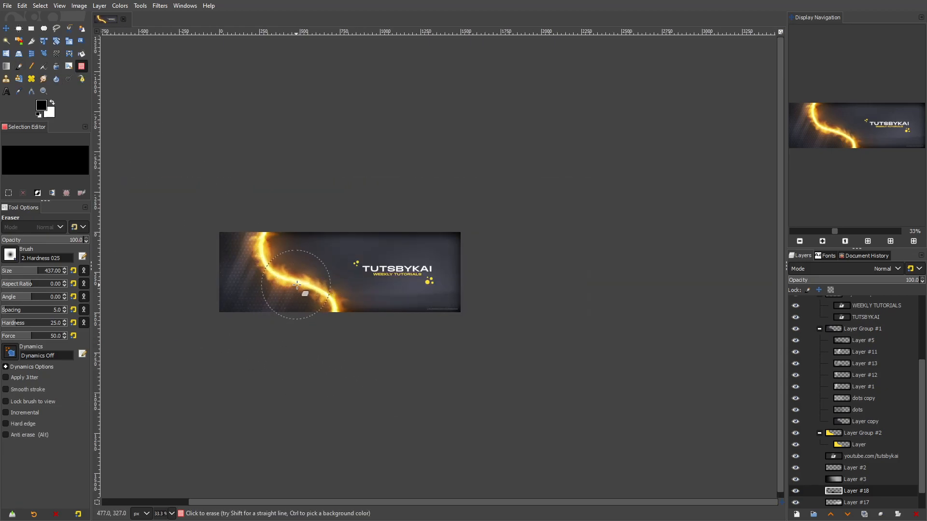
# Step: Set the edge shading layer, Layer #18, to Overlay mode with 55.5 opacity
pyautogui.keyDown('ctrl'); pyautogui.scroll(2, 353, 286); pyautogui.keyUp('ctrl')
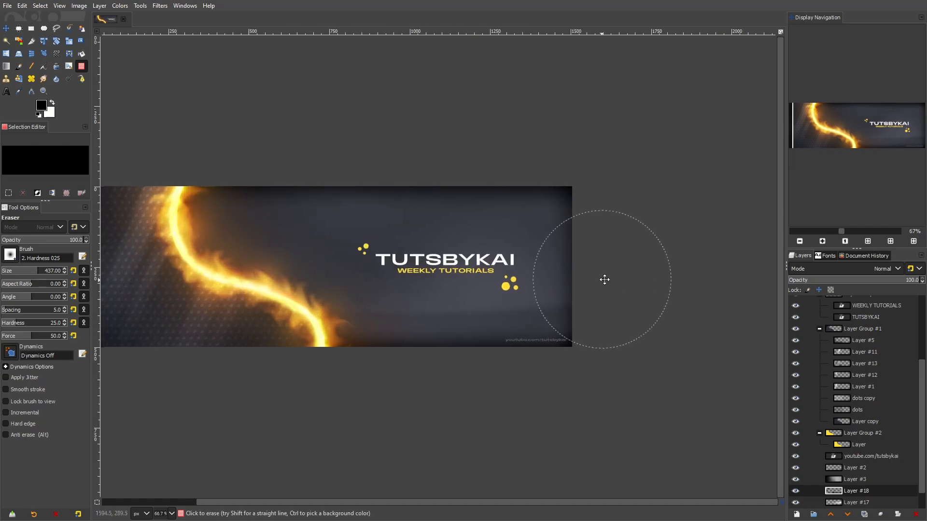
pyautogui.hscroll(-1, 600, 280)
pyautogui.click(817, 272)
pyautogui.scroll(-1, 825, 331)
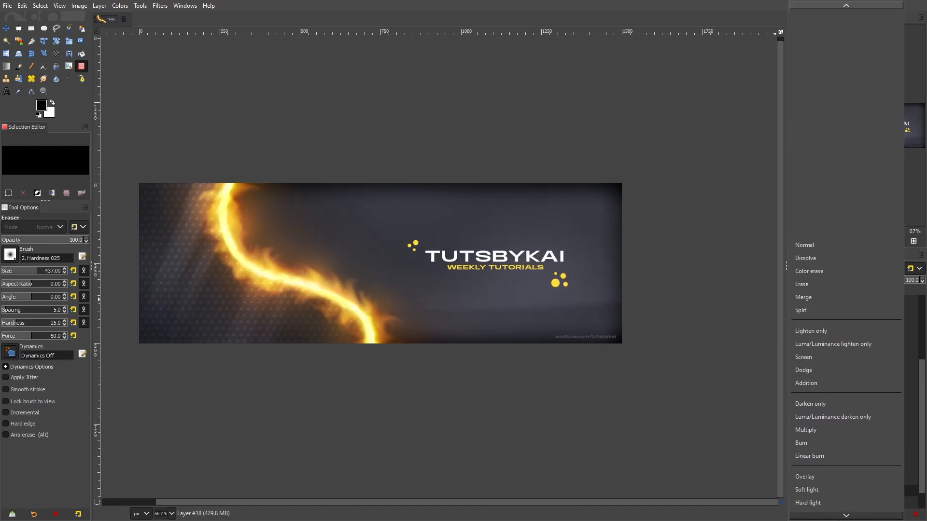
pyautogui.click(821, 480)
pyautogui.click(857, 284)
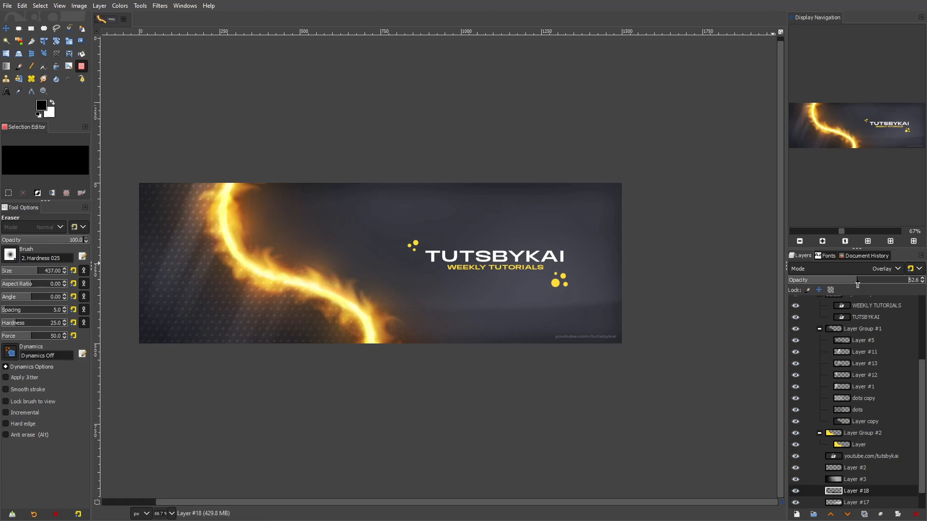
pyautogui.moveTo(860, 285); pyautogui.dragTo(861, 285)
# Step: Apply a Gaussian Blur of 21.62 in both directions to the edge shading layer
pyautogui.click(159, 5)
pyautogui.moveTo(191, 71)
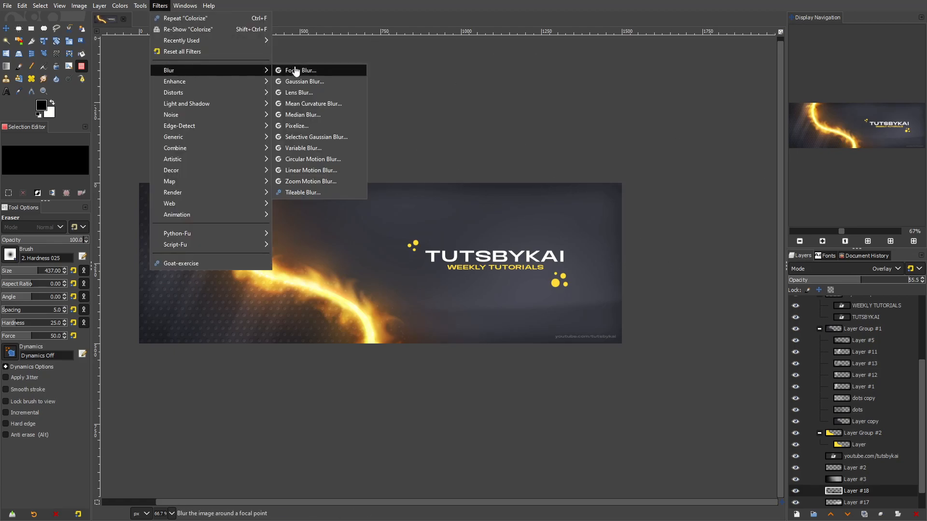
pyautogui.click(311, 82)
pyautogui.click(89, 167)
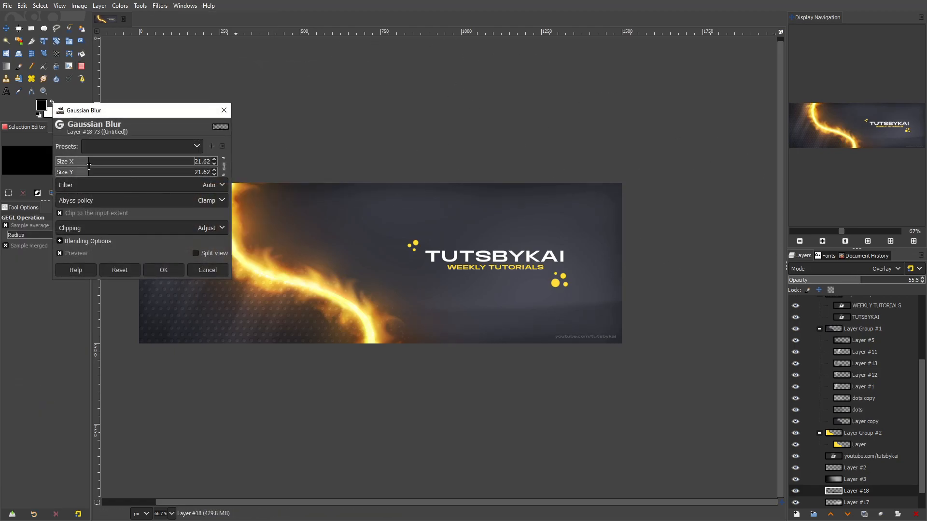
pyautogui.click(164, 270)
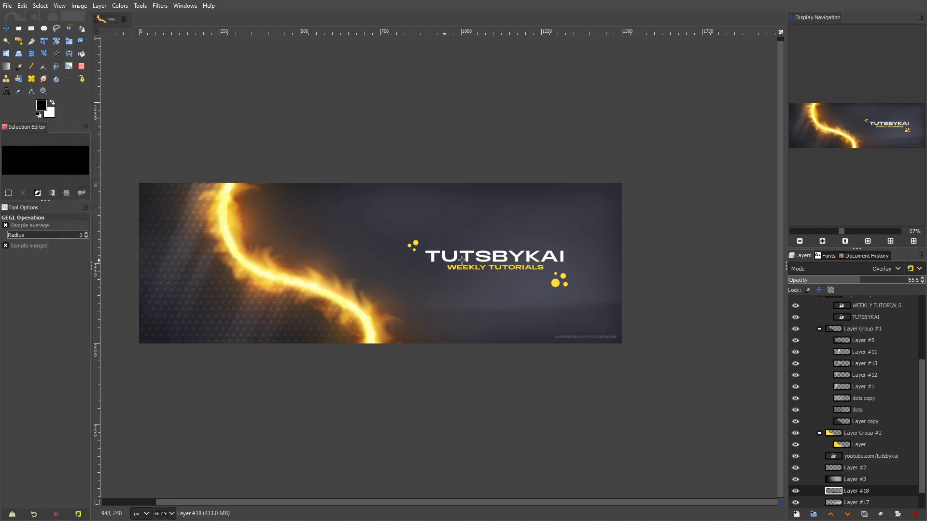
# Step: Compare the banner with and without the background highlight layers, Layer #17 and Layer #16
pyautogui.scroll(-5, 557, 248)
pyautogui.scroll(4, 562, 257)
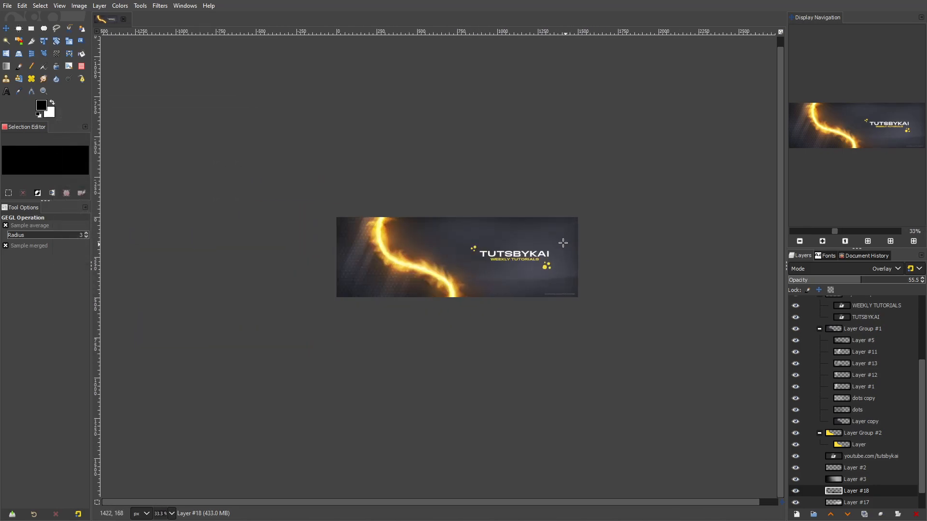
pyautogui.press('p')
pyautogui.press('+')
pyautogui.scroll(-2, 826, 482)
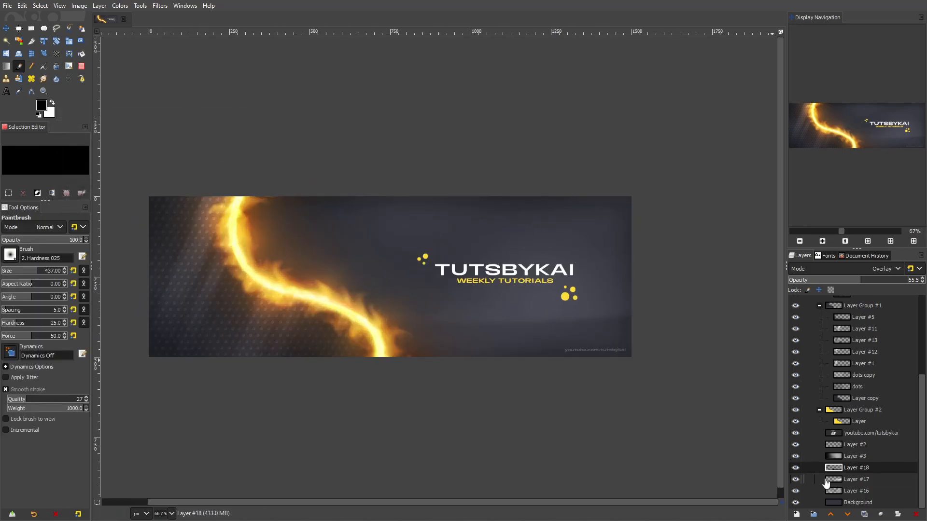
pyautogui.click(795, 481)
pyautogui.click(795, 490)
pyautogui.click(795, 491)
pyautogui.click(853, 491)
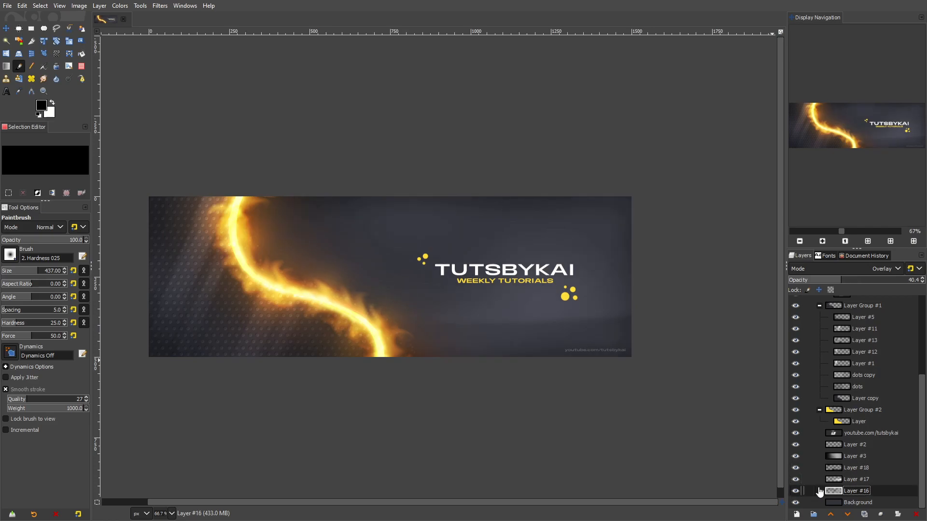
pyautogui.click(795, 490)
pyautogui.click(795, 491)
pyautogui.click(796, 491)
pyautogui.click(796, 491)
pyautogui.click(795, 491)
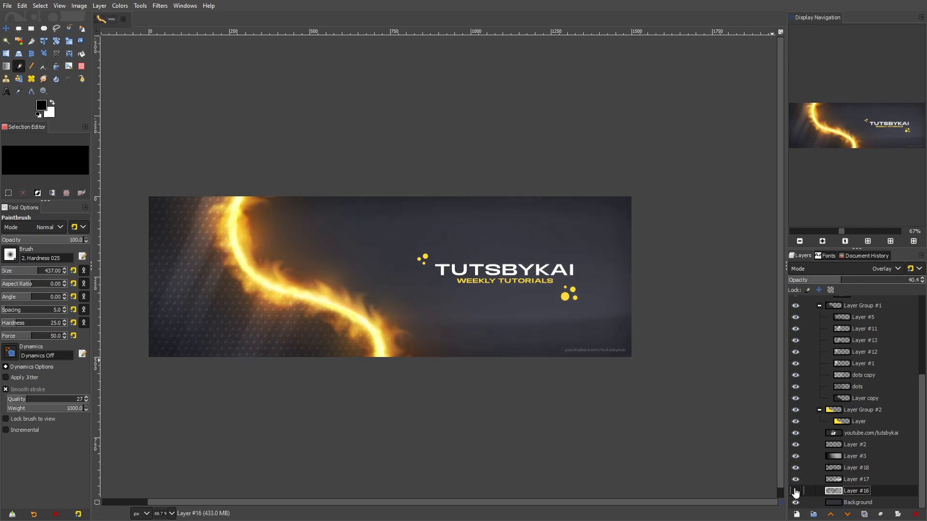
pyautogui.click(793, 491)
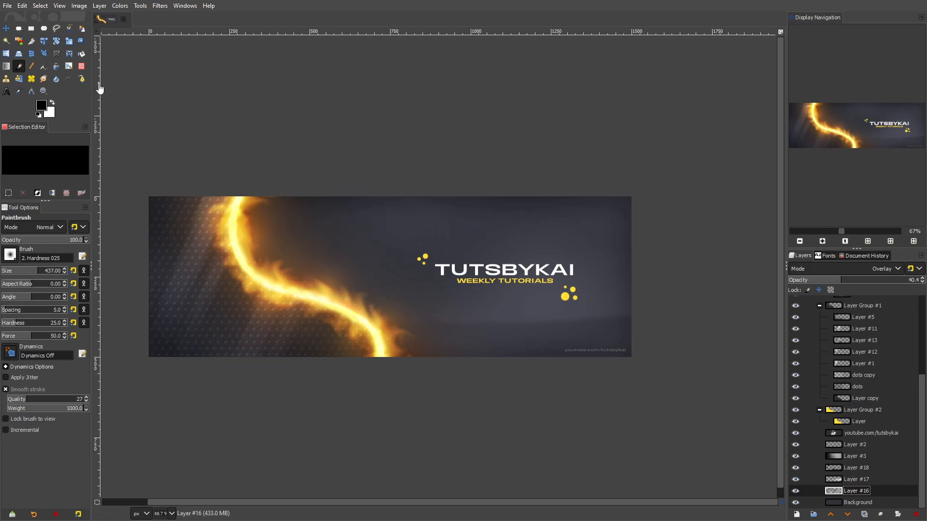
# Step: Examine the background shading around the title both close up and from a distance
pyautogui.hotkey('shift', 'e')
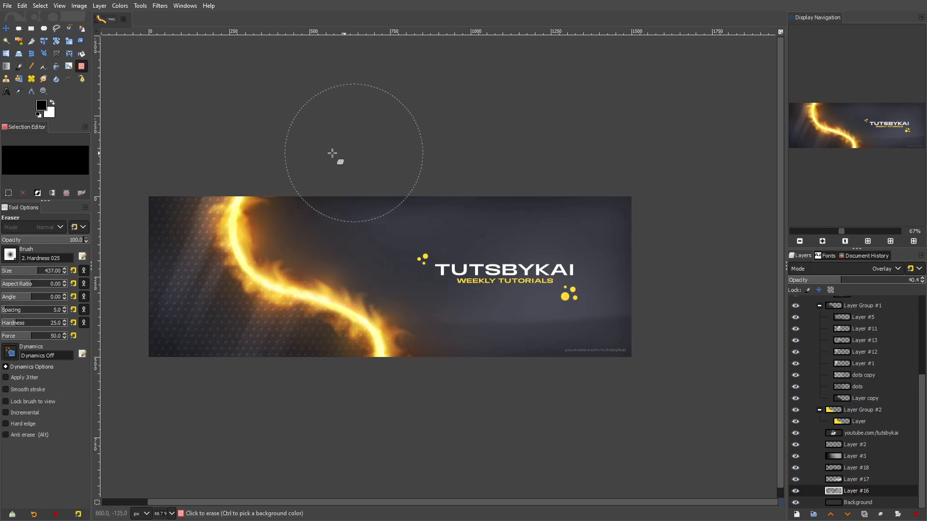
pyautogui.scroll(-3, 347, 155)
pyautogui.scroll(3, 476, 200)
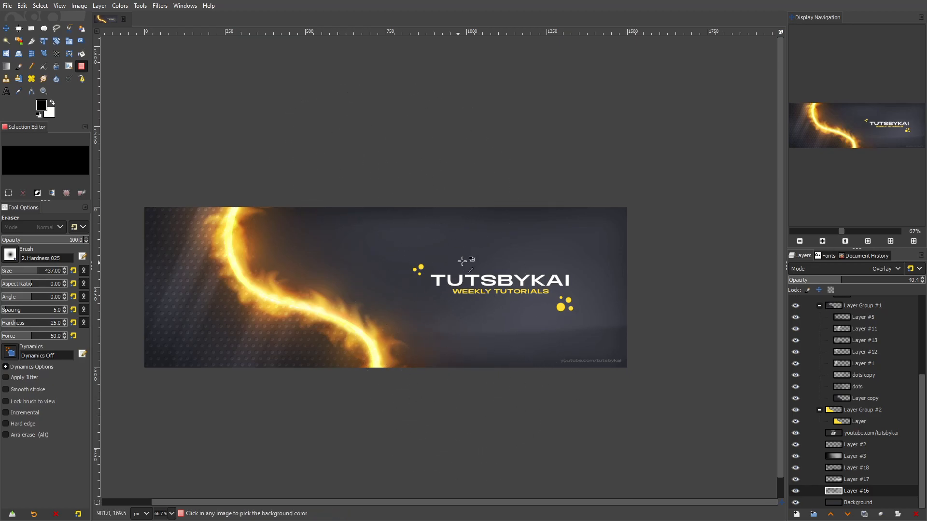
pyautogui.scroll(-4, 589, 258)
pyautogui.scroll(4, 566, 275)
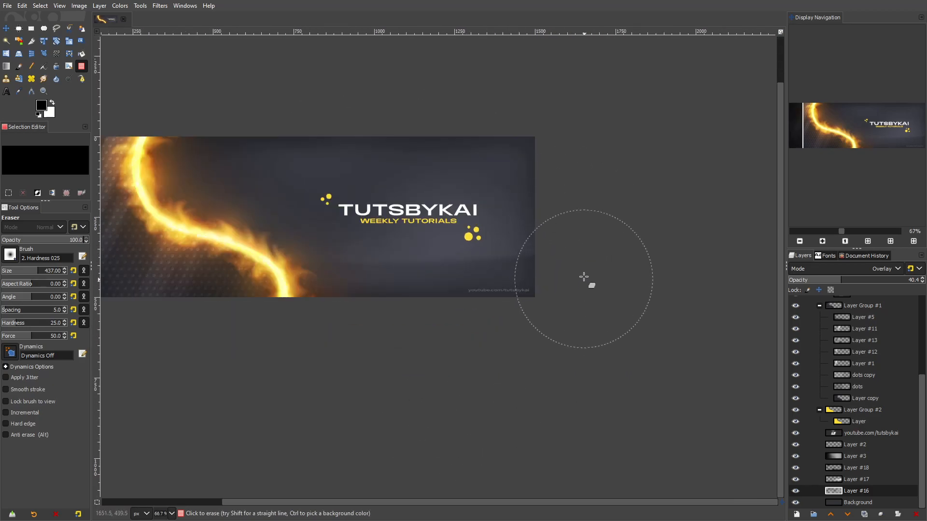
pyautogui.scroll(-5, 575, 266)
pyautogui.scroll(6, 566, 244)
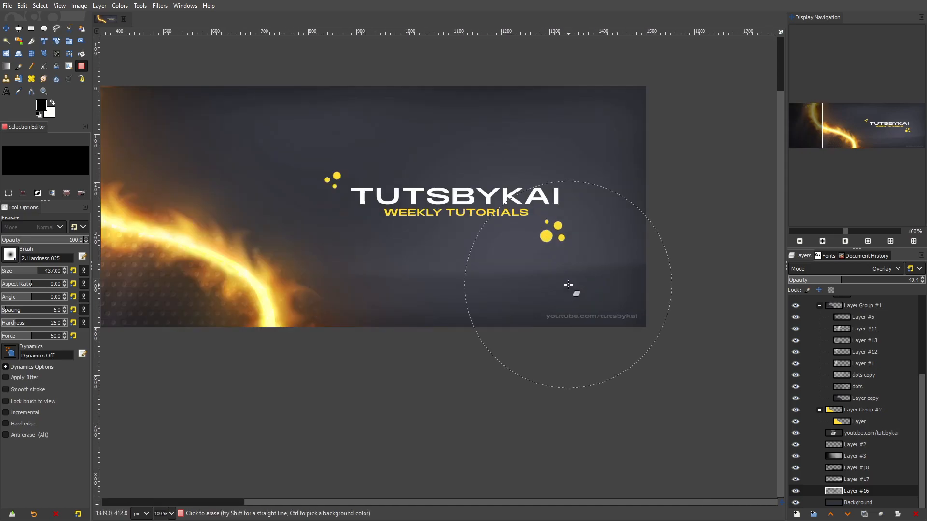
pyautogui.scroll(1, 489, 196)
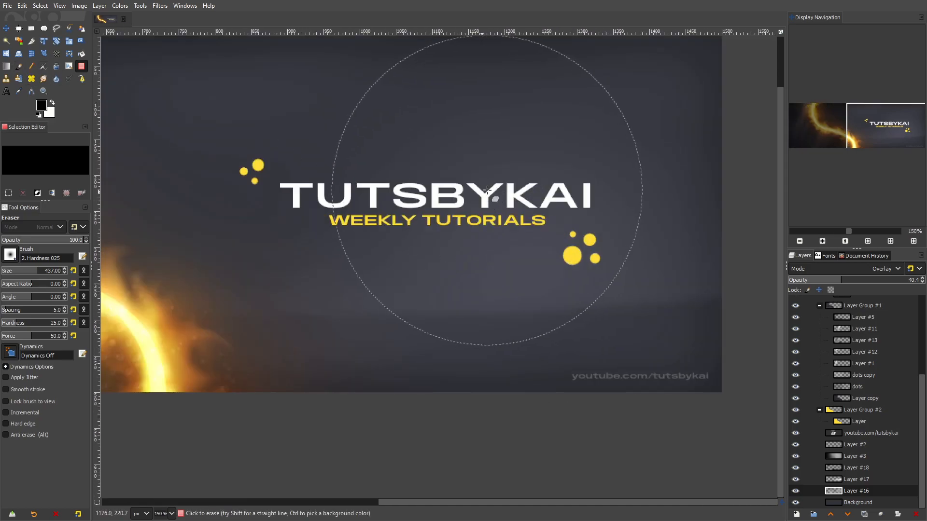
pyautogui.scroll(4, 817, 348)
pyautogui.scroll(-5, 815, 367)
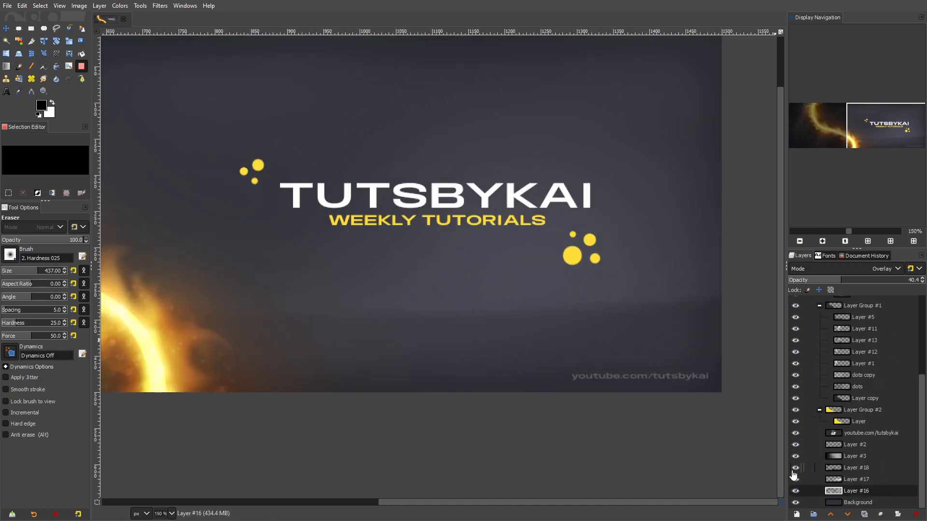
# Step: Look through the layer stack and select Layer #2
pyautogui.scroll(3, 796, 464)
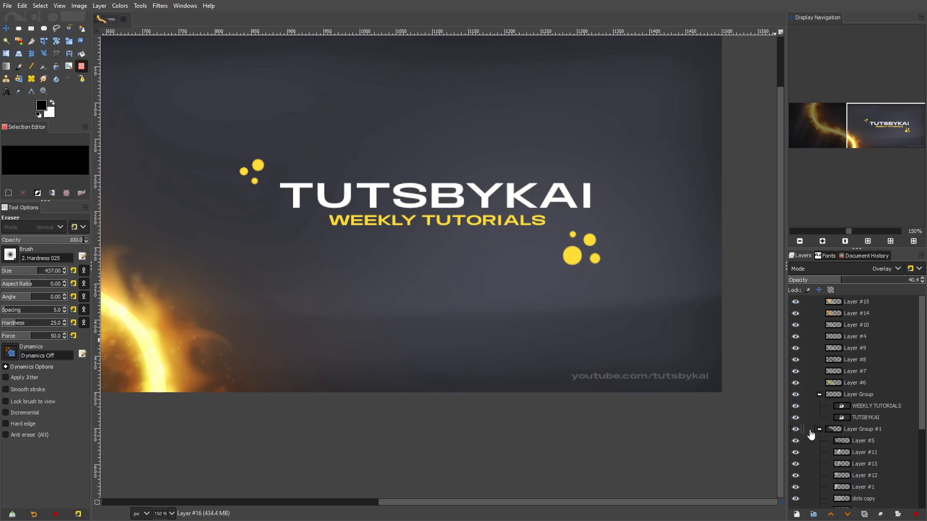
pyautogui.scroll(-3, 819, 393)
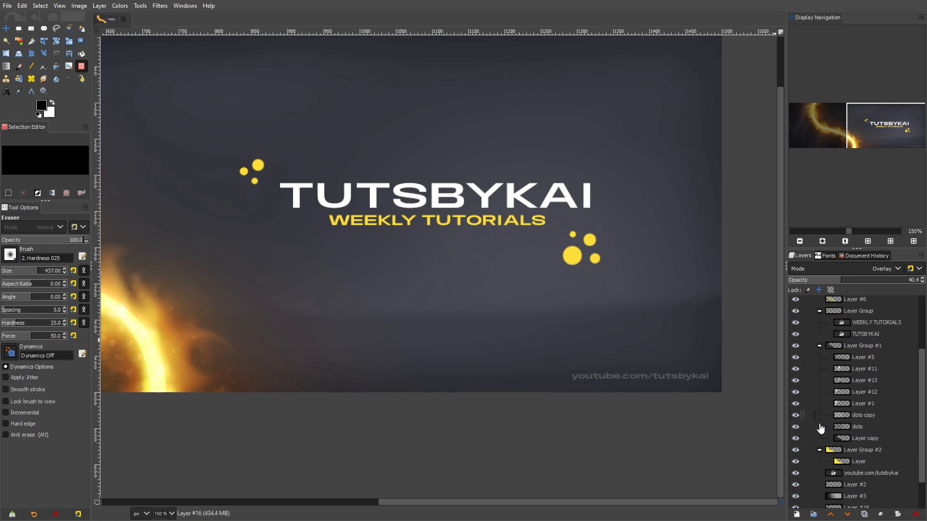
pyautogui.click(849, 485)
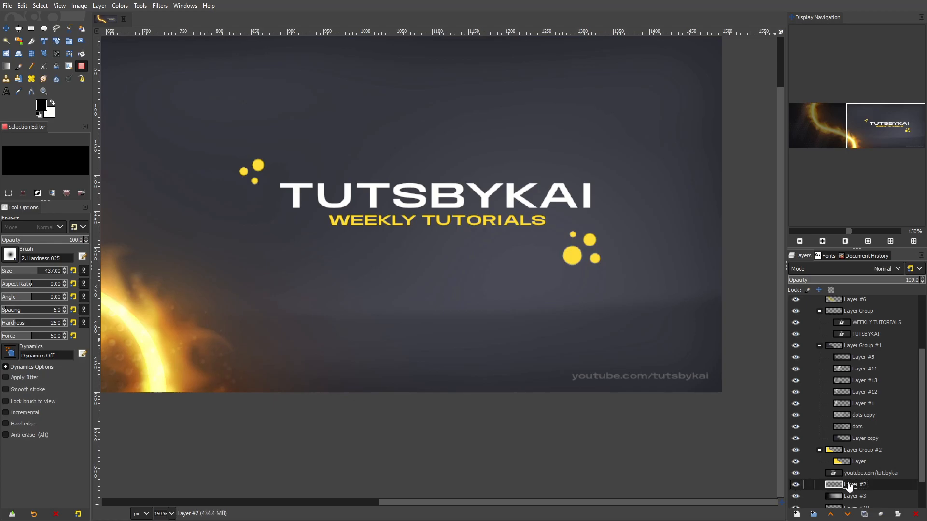
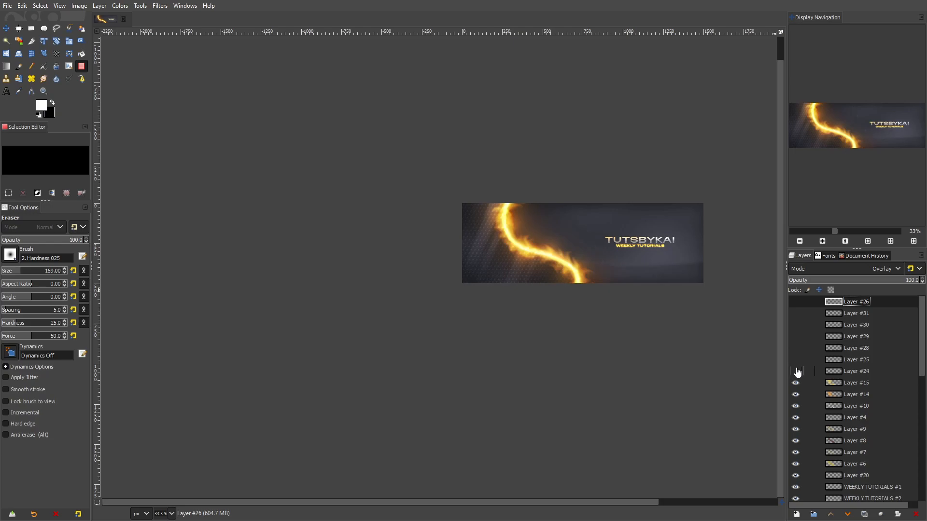
# Step: Add a new transparent 1500 × 500 px layer above Layer #26
pyautogui.scroll(3, 667, 240)
pyautogui.moveTo(688, 214); pyautogui.dragTo(610, 222)
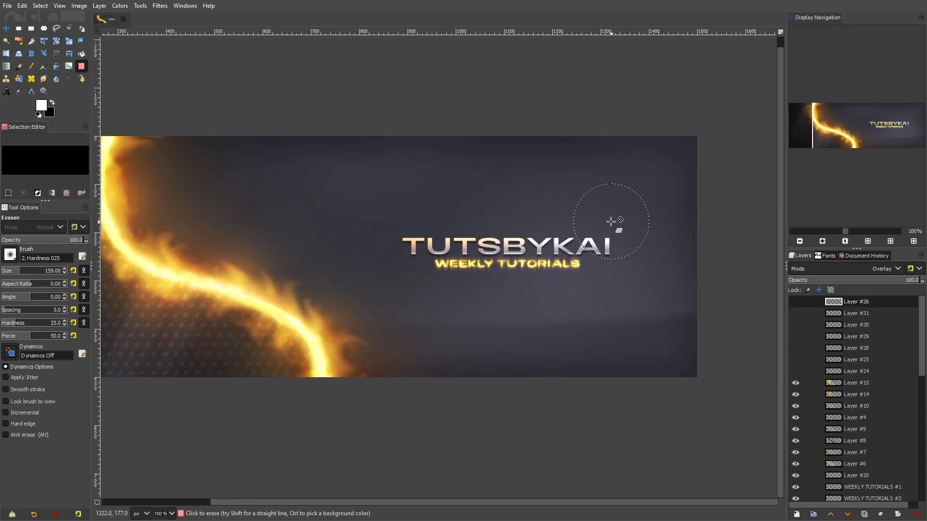
pyautogui.scroll(-3, 417, 288)
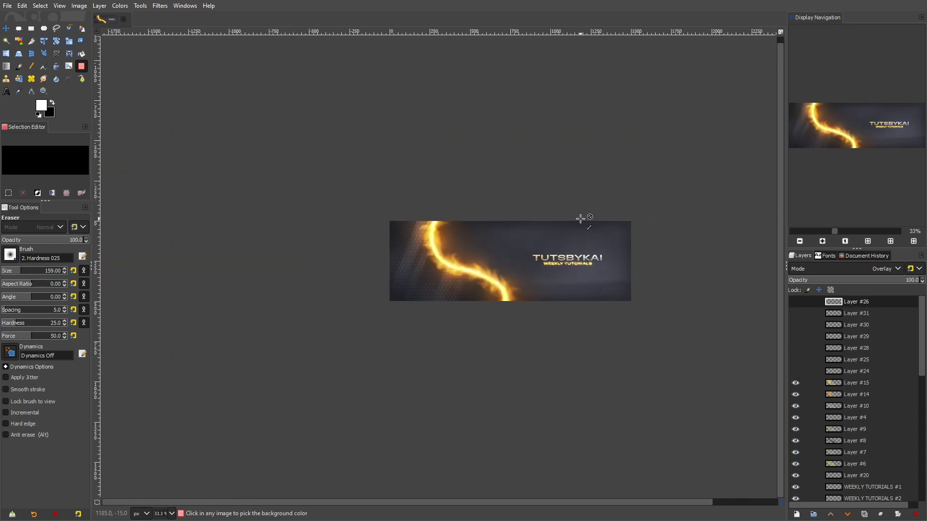
pyautogui.scroll(2, 602, 233)
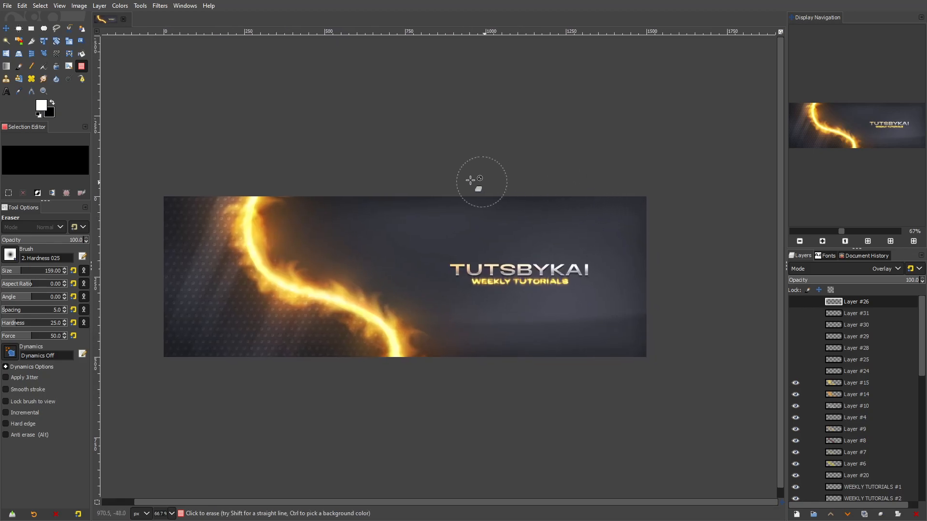
pyautogui.click(99, 5)
pyautogui.click(113, 17)
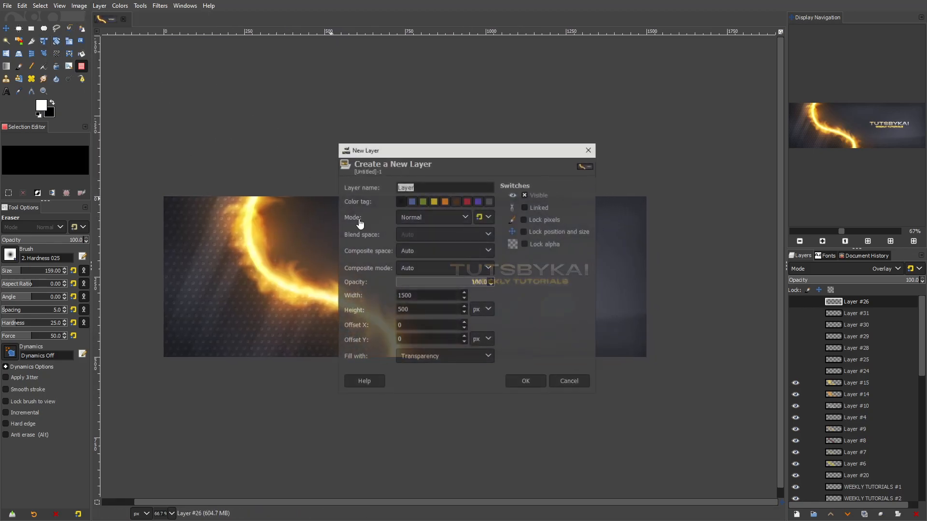
pyautogui.click(526, 382)
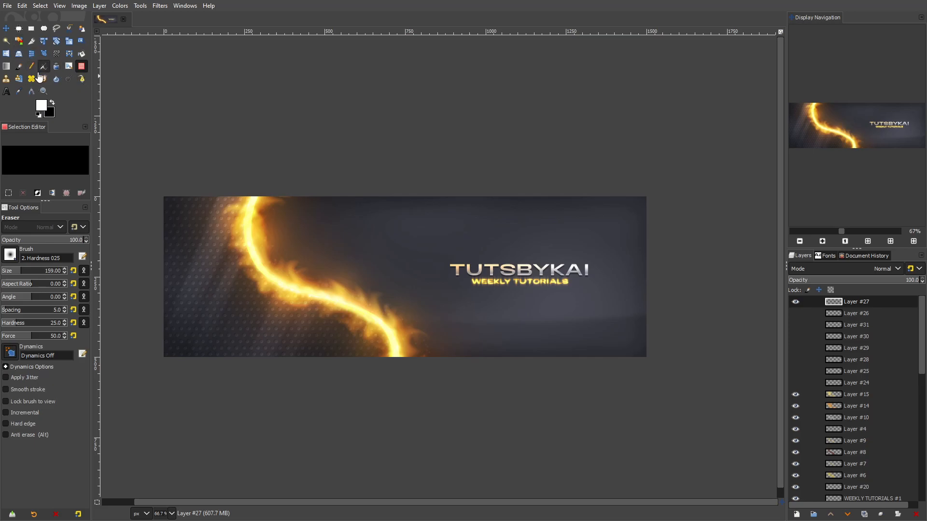
# Step: Fill a narrow upright 9 × 30 px rectangle with white in the banner's upper middle and clear the selection
pyautogui.click(31, 29)
pyautogui.scroll(5, 400, 233)
pyautogui.moveTo(405, 209); pyautogui.dragTo(421, 266)
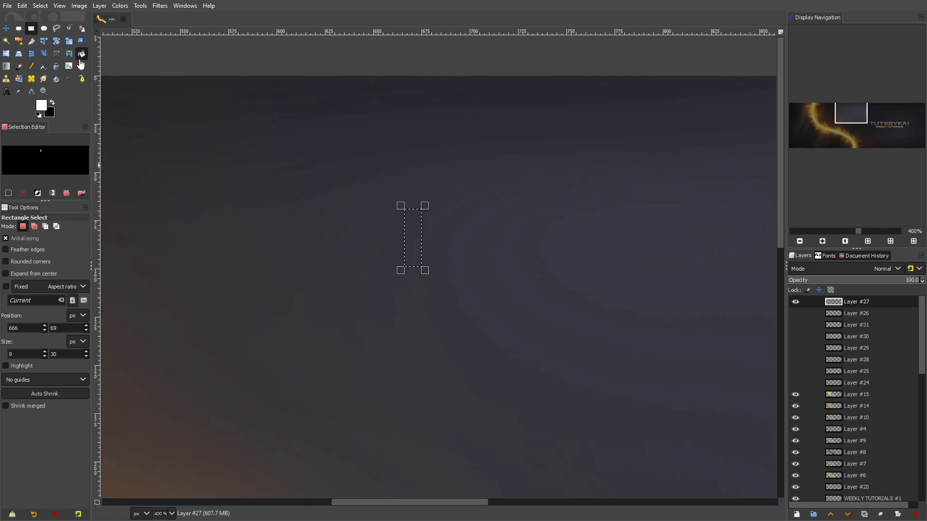
pyautogui.click(80, 58)
pyautogui.click(411, 222)
pyautogui.click(40, 6)
pyautogui.click(43, 28)
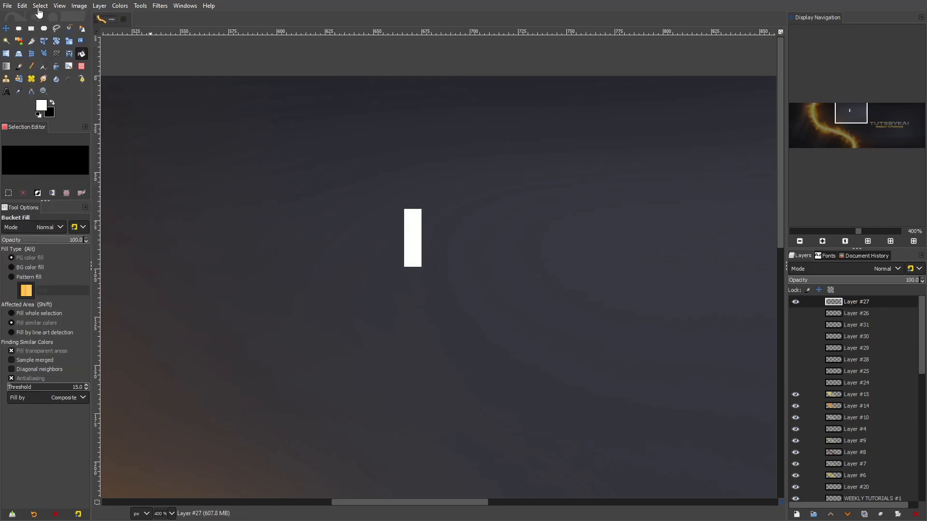
pyautogui.click(40, 5)
pyautogui.press('Escape')
# Step: Crop the white bar's layer to its content and rotate it by 45 degrees
pyautogui.click(99, 5)
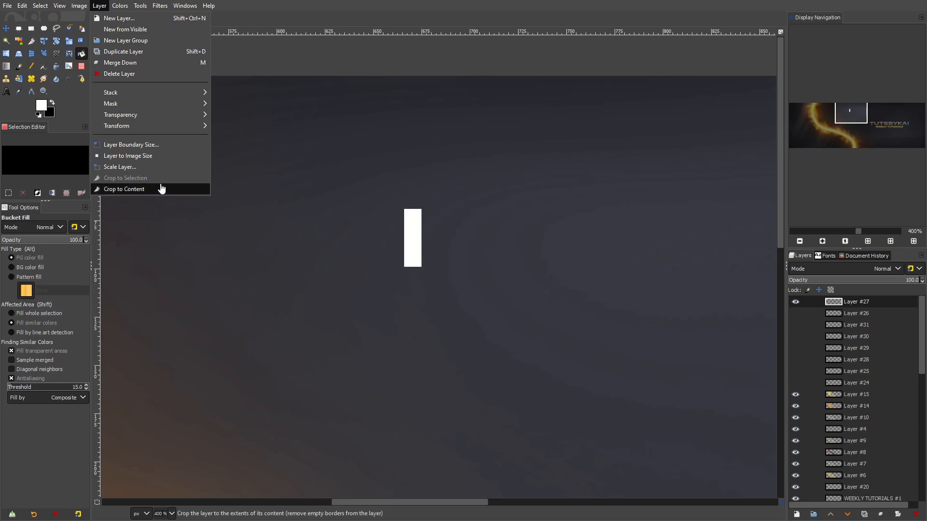
pyautogui.click(162, 189)
pyautogui.click(55, 42)
pyautogui.click(476, 144)
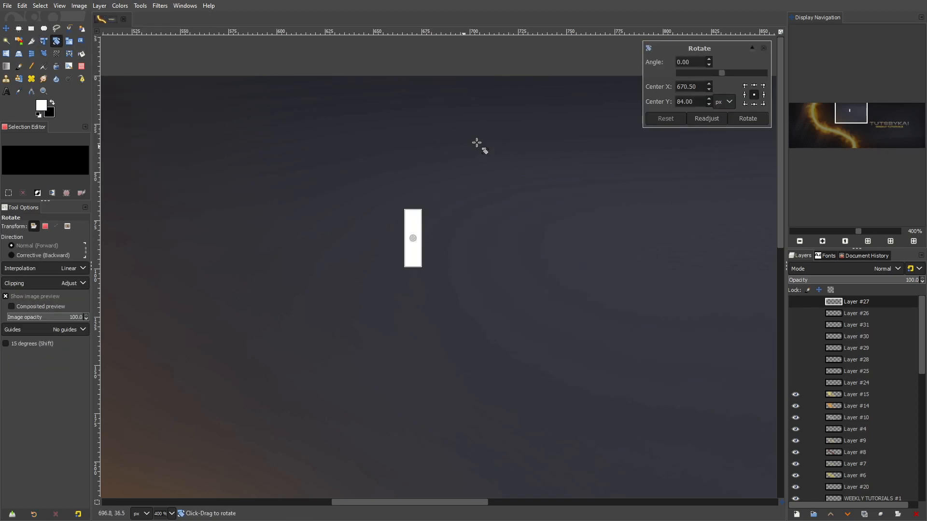
pyautogui.write('45')
pyautogui.click(748, 118)
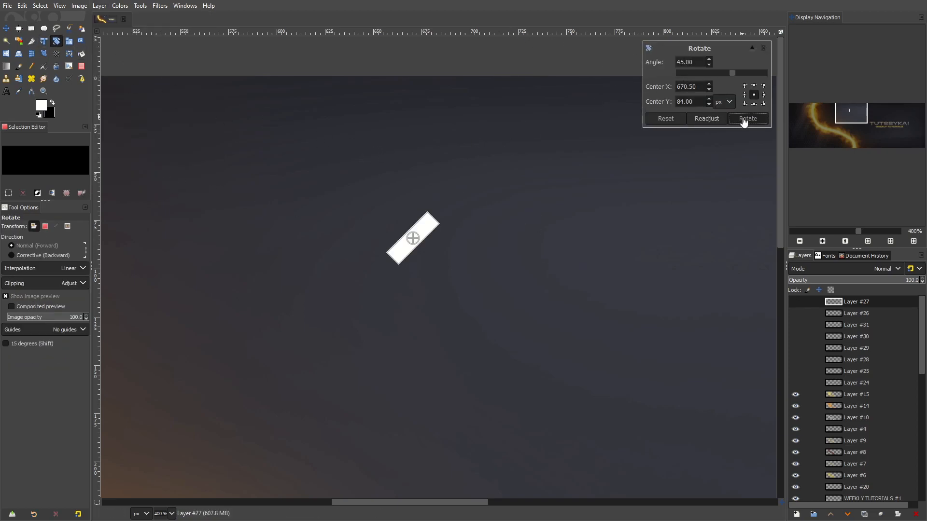
# Step: Duplicate the rotated white bar's layer
pyautogui.click(10, 29)
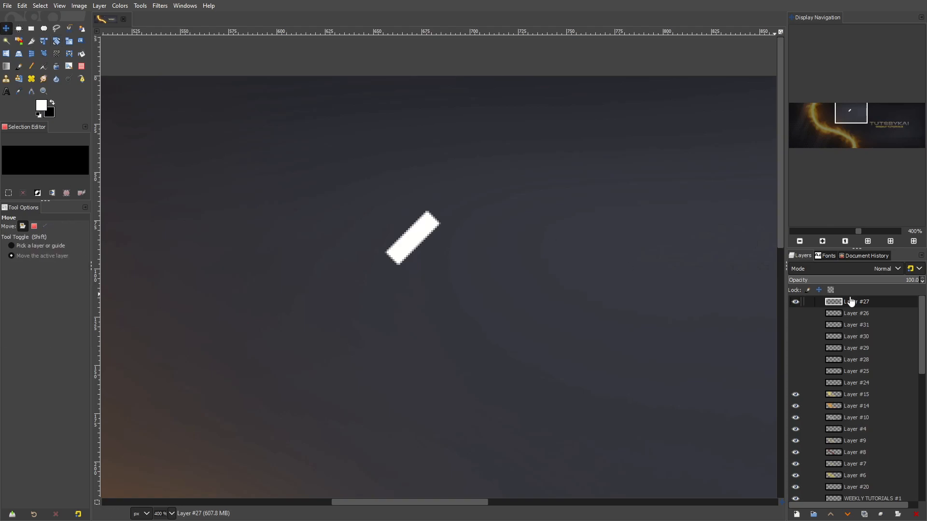
pyautogui.rightClick(850, 302)
pyautogui.click(777, 116)
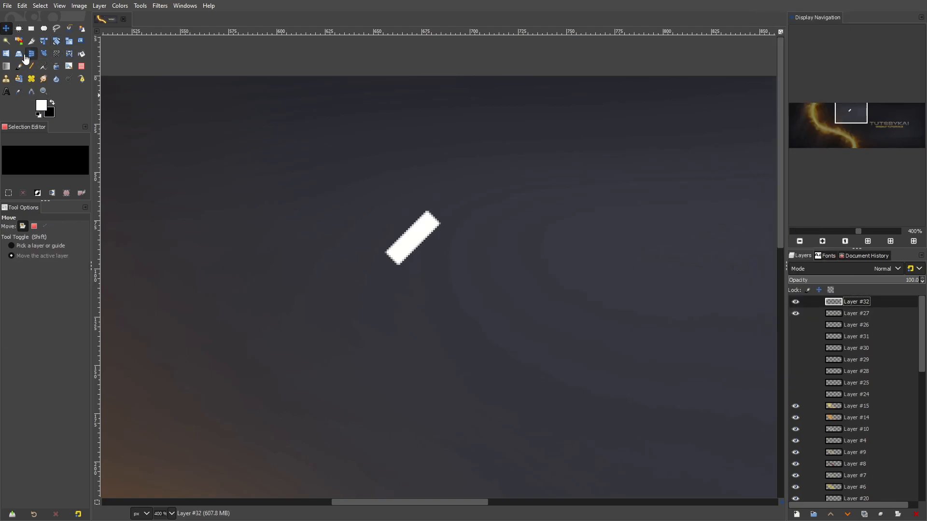
# Step: Flip the duplicated white bar horizontally so the two bars cross in an X
pyautogui.click(81, 52)
pyautogui.click(145, 79)
pyautogui.press('m')
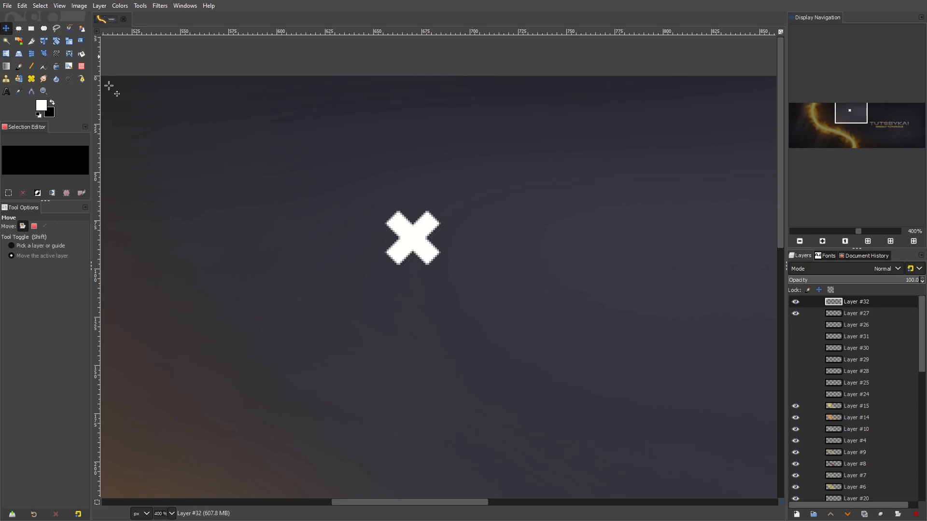
# Step: Merge the flipped bar down into Layer #27 and move the white X beside the flame's upper end
pyautogui.rightClick(858, 311)
pyautogui.click(810, 118)
pyautogui.press('2')
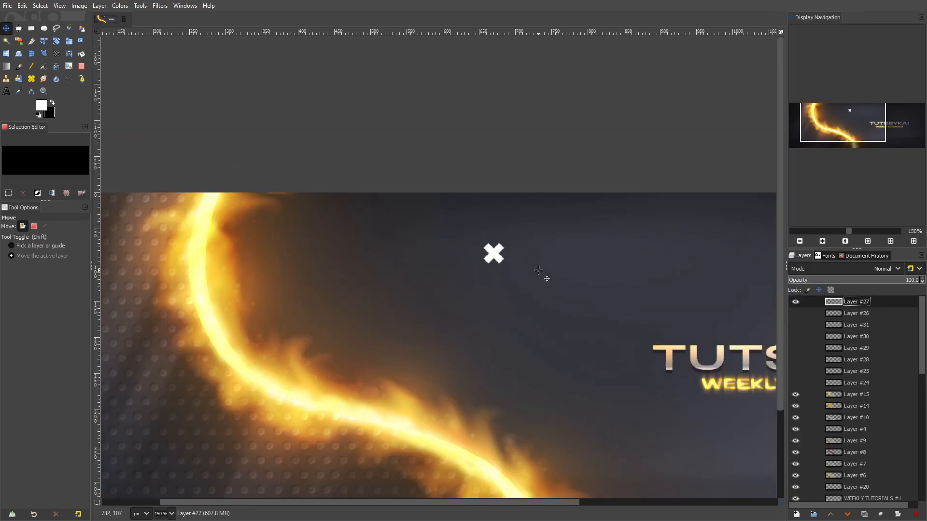
pyautogui.moveTo(537, 269); pyautogui.dragTo(390, 263)
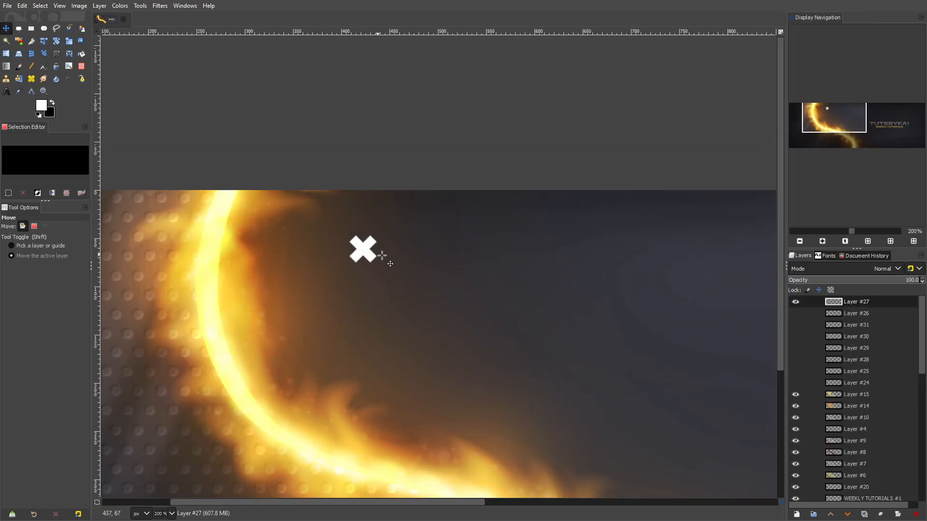
# Step: Duplicate the white X and place the copy directly to the right of the original
pyautogui.rightClick(873, 302)
pyautogui.click(820, 110)
pyautogui.scroll(3, 359, 254)
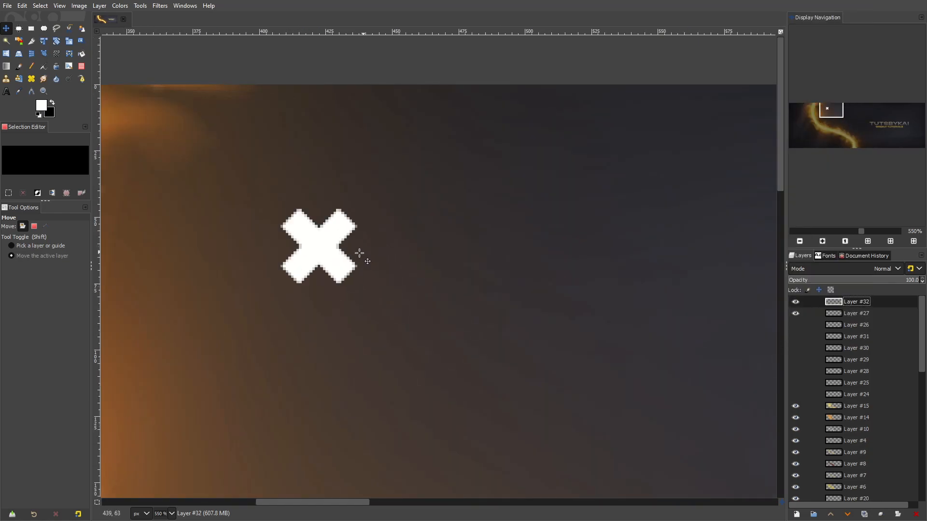
pyautogui.moveTo(360, 253); pyautogui.dragTo(432, 256)
pyautogui.scroll(2, 393, 246)
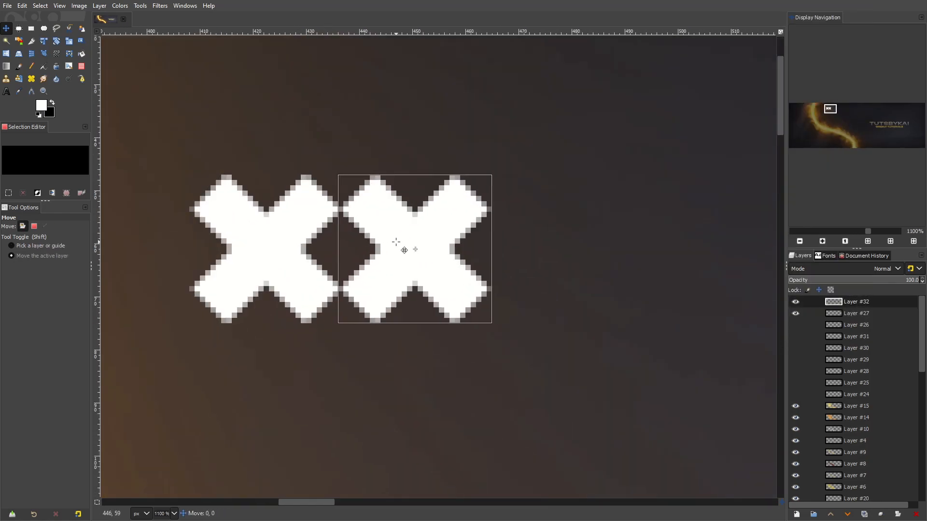
# Step: Duplicate the second X and line up the copy as the third X in the row
pyautogui.rightClick(841, 302)
pyautogui.click(820, 115)
pyautogui.moveTo(406, 208); pyautogui.dragTo(554, 208)
pyautogui.scroll(-3, 584, 222)
pyautogui.scroll(2, 548, 227)
pyautogui.rightClick(847, 303)
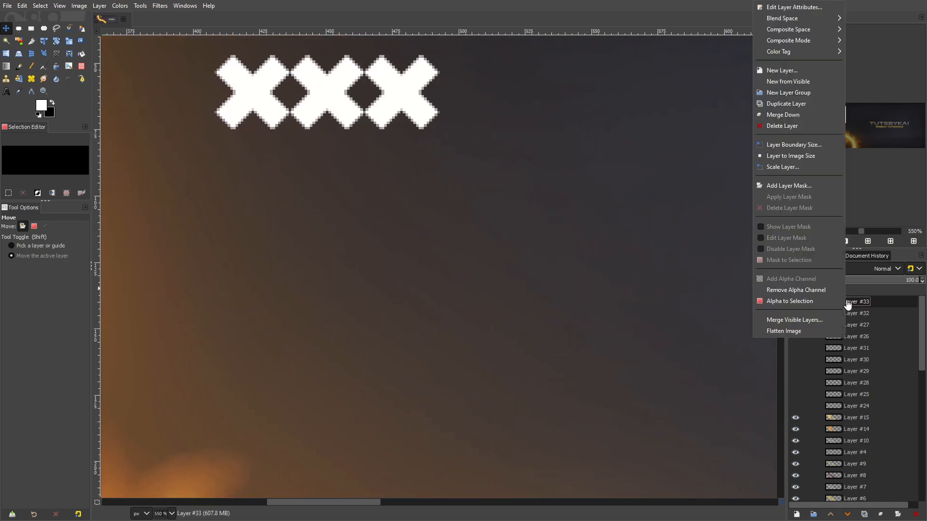
pyautogui.click(523, 196)
pyautogui.scroll(-3, 419, 157)
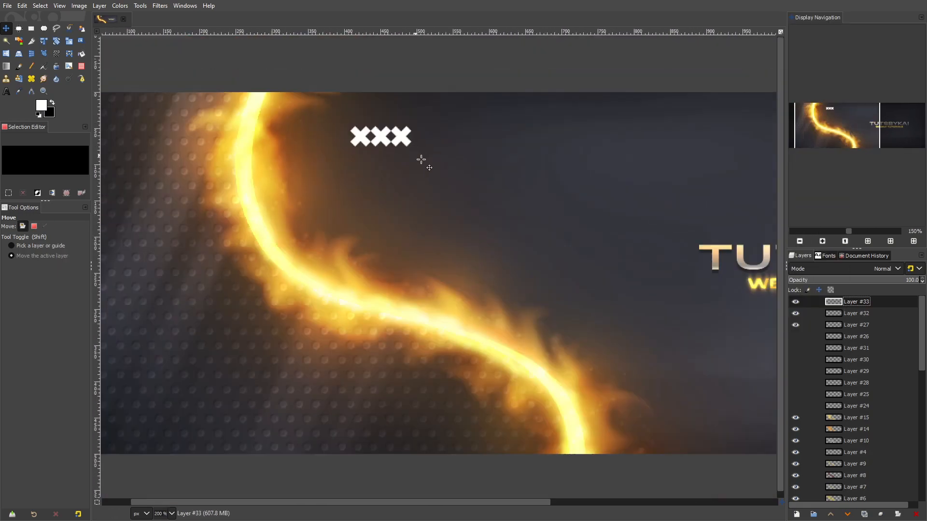
pyautogui.scroll(-5, 421, 159)
pyautogui.scroll(6, 444, 155)
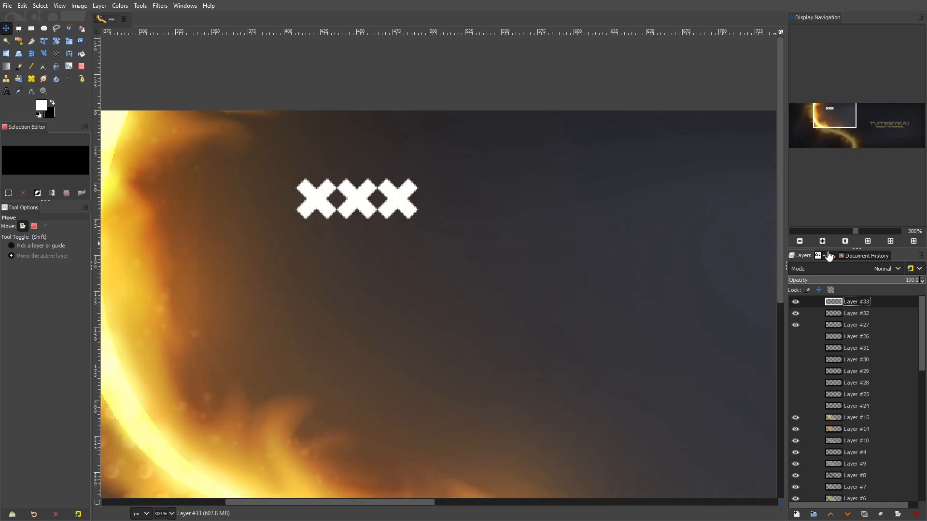
# Step: Select a horizontal 85 × 9 px rectangle just below the row of three Xs
pyautogui.click(35, 31)
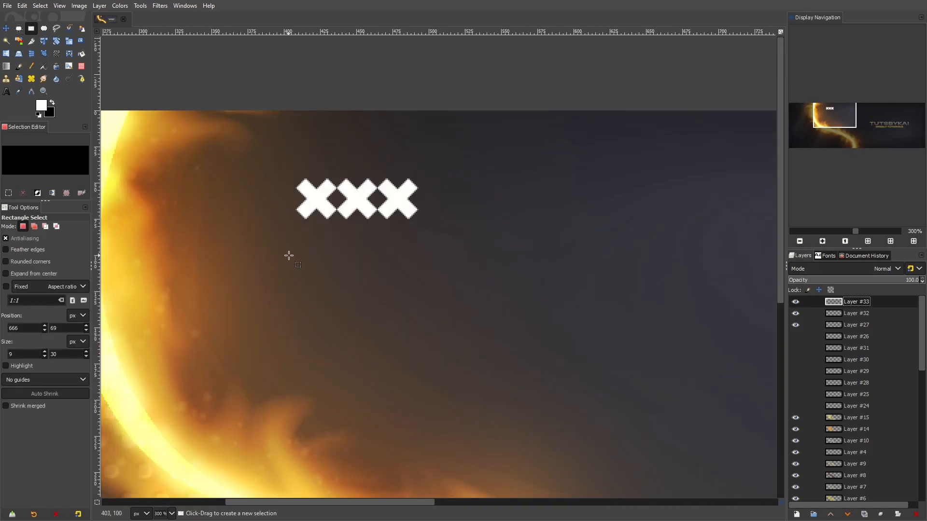
pyautogui.moveTo(295, 228); pyautogui.dragTo(419, 241)
pyautogui.scroll(3, 331, 236)
pyautogui.moveTo(331, 253); pyautogui.dragTo(331, 202)
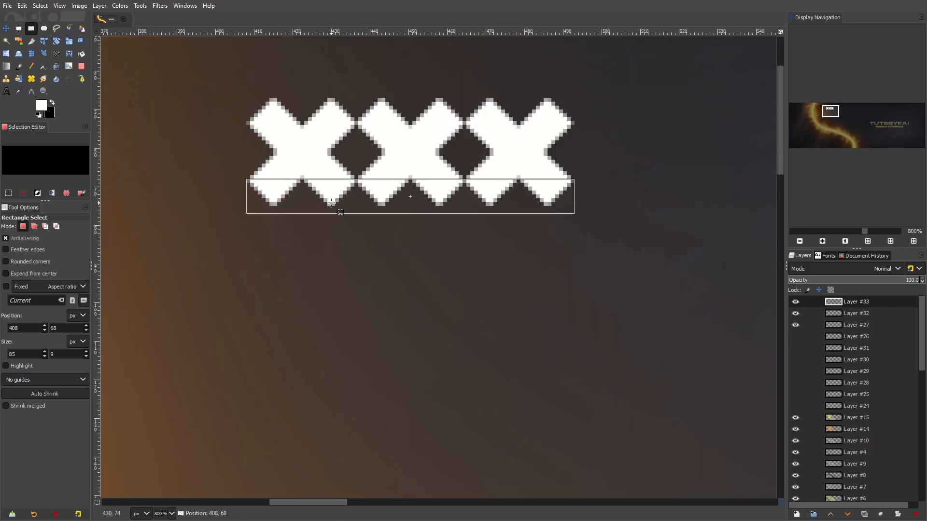
pyautogui.moveTo(415, 199); pyautogui.dragTo(413, 249)
# Step: Add a new transparent 1500 × 500 px layer and fill the selected rectangle with white on it
pyautogui.click(82, 53)
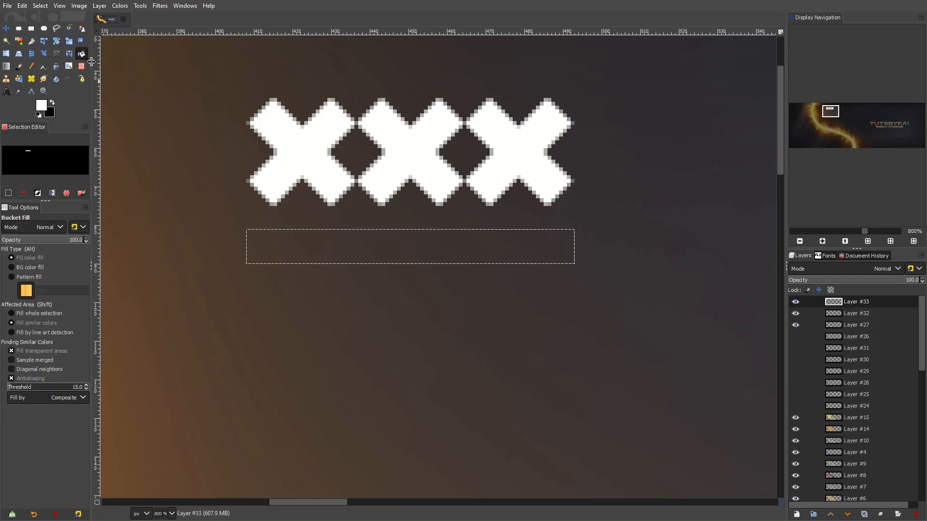
pyautogui.click(795, 302)
pyautogui.click(795, 302)
pyautogui.click(796, 514)
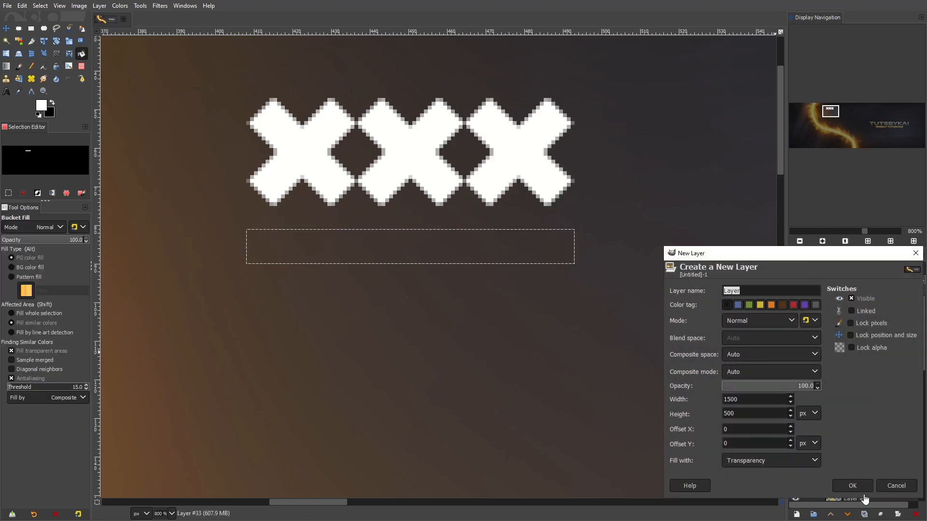
pyautogui.click(853, 485)
pyautogui.click(488, 234)
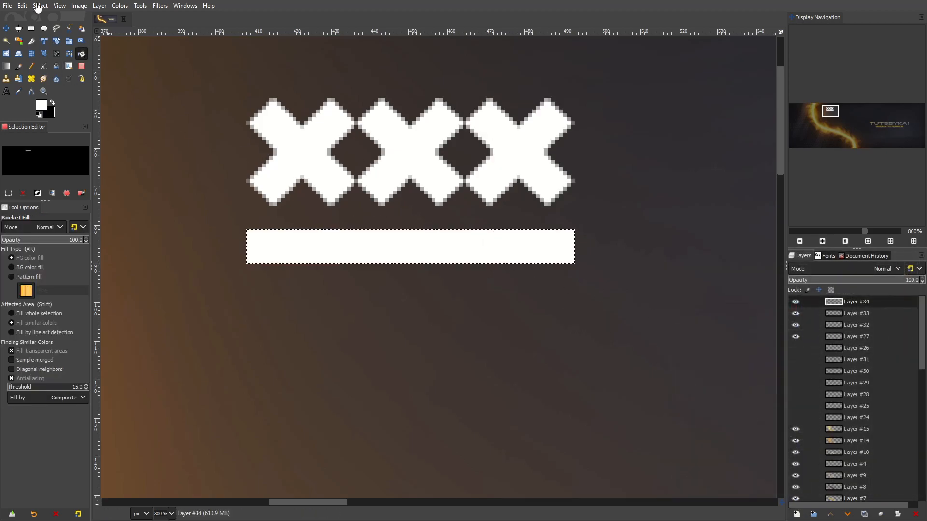
# Step: Clear the selection and nudge the white underline bar slightly up towards the Xs
pyautogui.click(40, 5)
pyautogui.click(50, 29)
pyautogui.click(6, 29)
pyautogui.moveTo(363, 242); pyautogui.dragTo(363, 239)
# Step: Create a new layer group and move Layers #34, #33, #32 and #27 into it
pyautogui.scroll(-7, 406, 237)
pyautogui.scroll(-3, 467, 237)
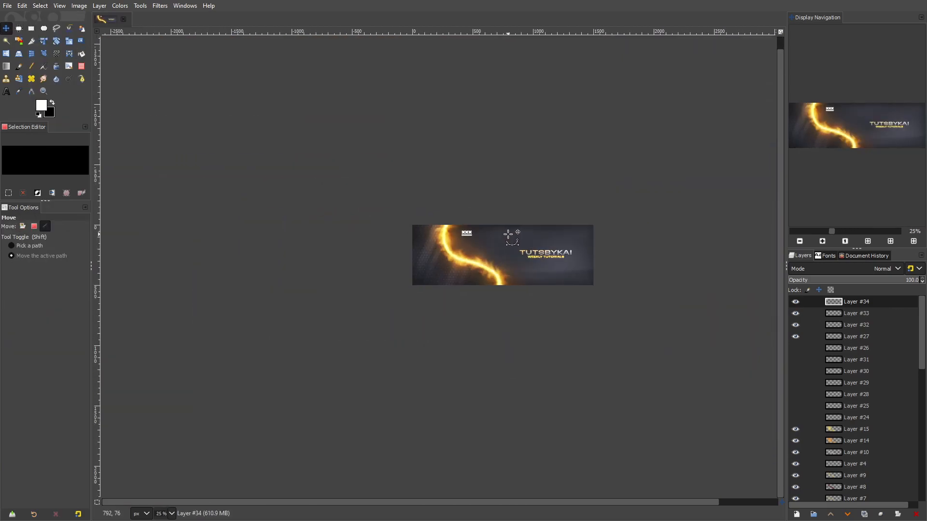
pyautogui.scroll(4, 492, 234)
pyautogui.rightClick(840, 303)
pyautogui.click(808, 93)
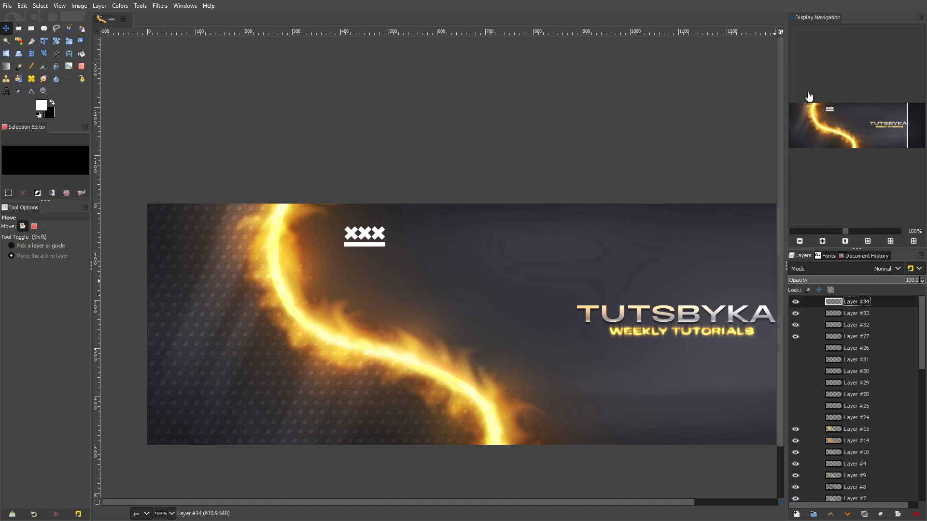
pyautogui.moveTo(857, 313); pyautogui.dragTo(845, 340)
pyautogui.click(849, 336)
pyautogui.click(842, 305)
# Step: Move the group with the underlined Xs slightly down and crop it to its content
pyautogui.moveTo(513, 257); pyautogui.dragTo(515, 278)
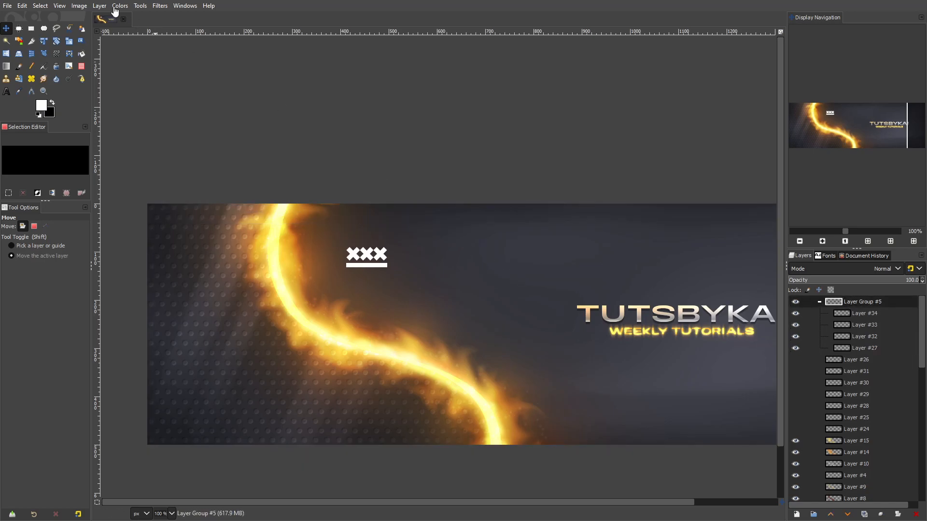
pyautogui.click(100, 6)
pyautogui.click(157, 200)
# Step: Try placing the underlined Xs in the banner's lower-left corner, undoing the last change
pyautogui.scroll(-3, 443, 243)
pyautogui.scroll(2, 279, 216)
pyautogui.moveTo(453, 246); pyautogui.dragTo(258, 320)
pyautogui.scroll(2, 341, 293)
pyautogui.hotkey('ctrl', 'z')
pyautogui.scroll(-5, 385, 300)
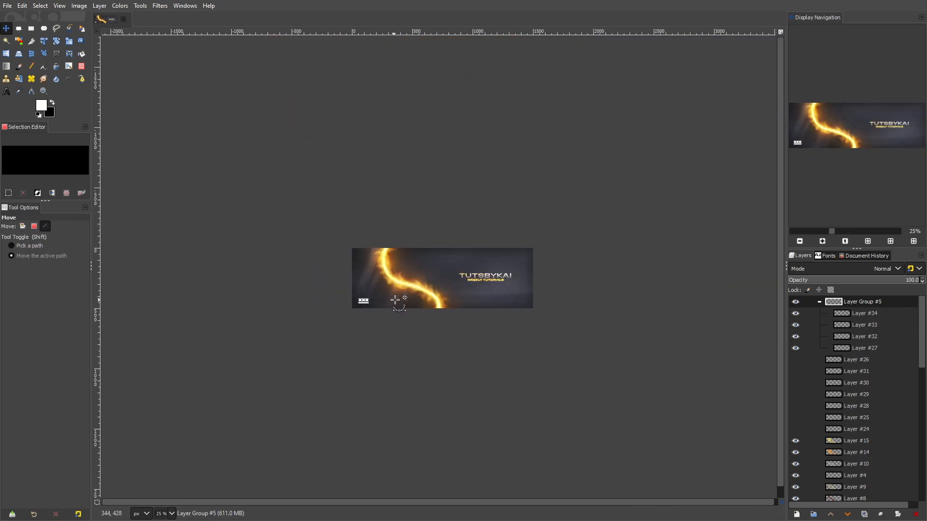
# Step: Move the underlined Xs to the dark area just right of the flame's upper part
pyautogui.scroll(4, 395, 300)
pyautogui.moveTo(197, 356); pyautogui.dragTo(340, 206)
pyautogui.moveTo(338, 208); pyautogui.dragTo(339, 210)
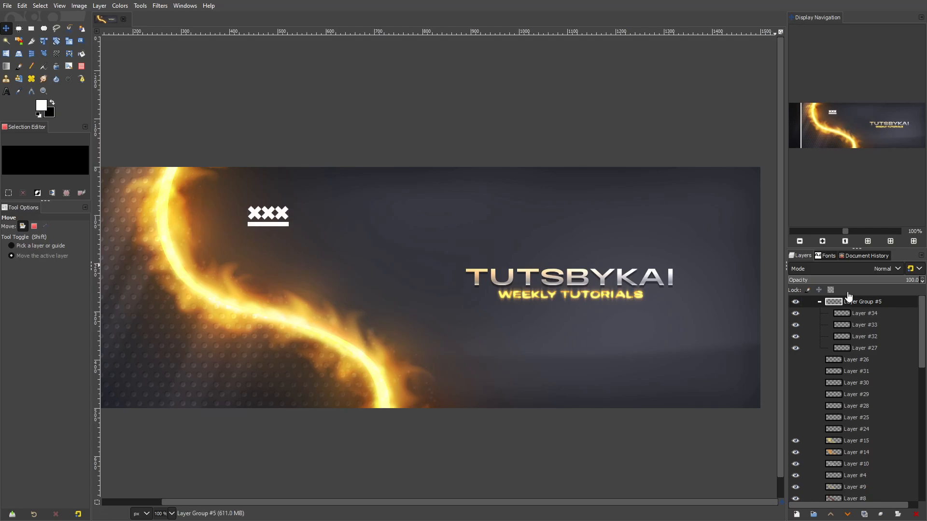
# Step: Set the group's blend mode to Overlay and duplicate the group
pyautogui.click(851, 269)
pyautogui.click(825, 505)
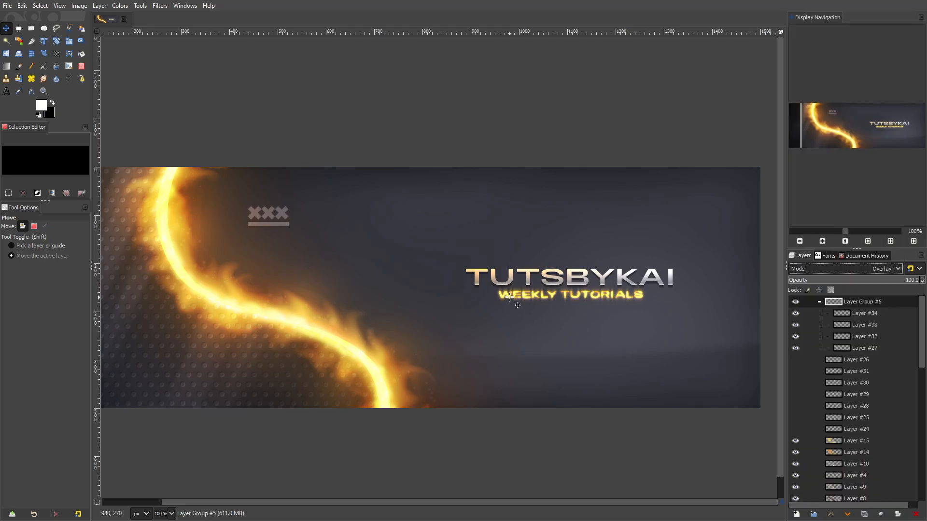
pyautogui.scroll(2, 306, 213)
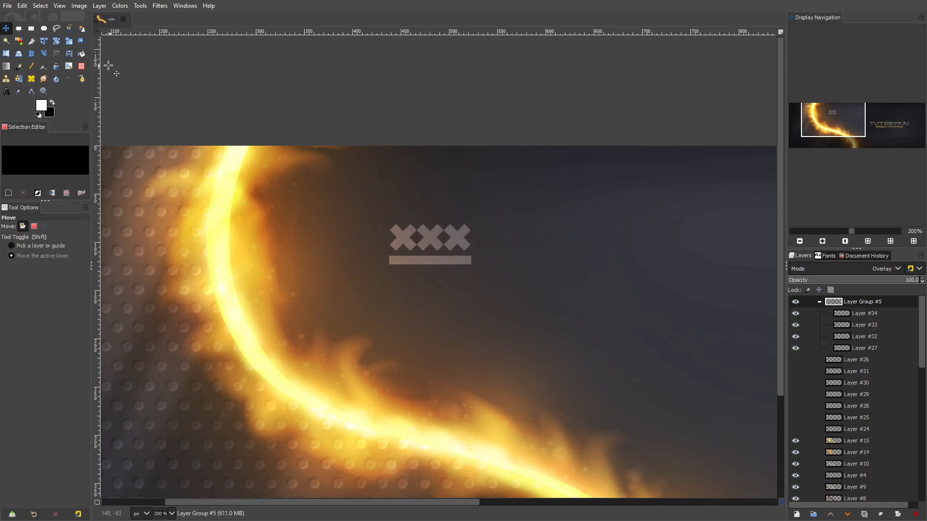
pyautogui.rightClick(815, 306)
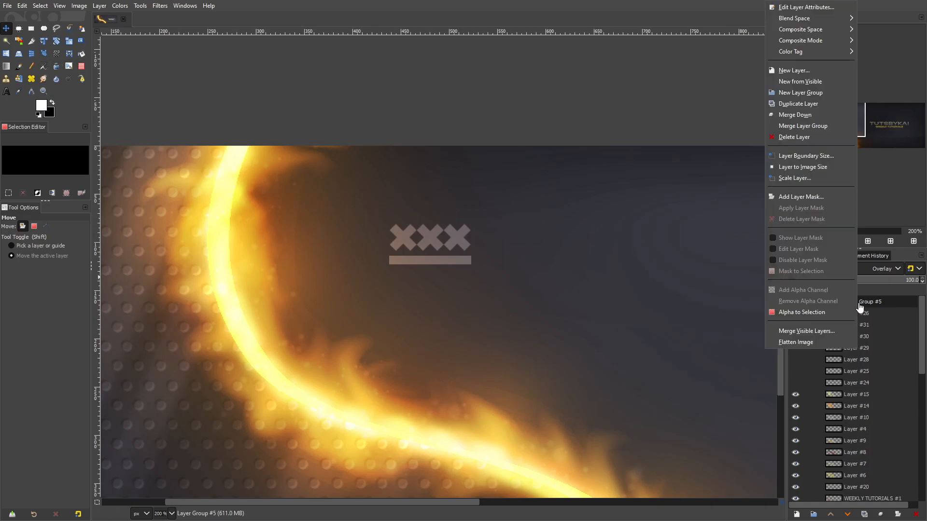
pyautogui.click(810, 100)
# Step: Merge Layer Group #6 into a single layer and softly fade its Xs and bar with a 159 px Eraser
pyautogui.hotkey('shift', 'e')
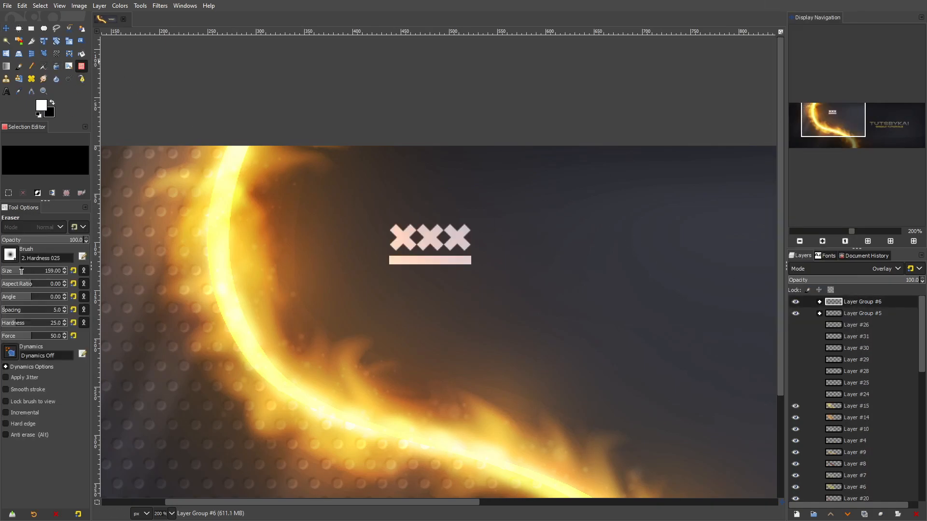
pyautogui.click(389, 279)
pyautogui.rightClick(845, 304)
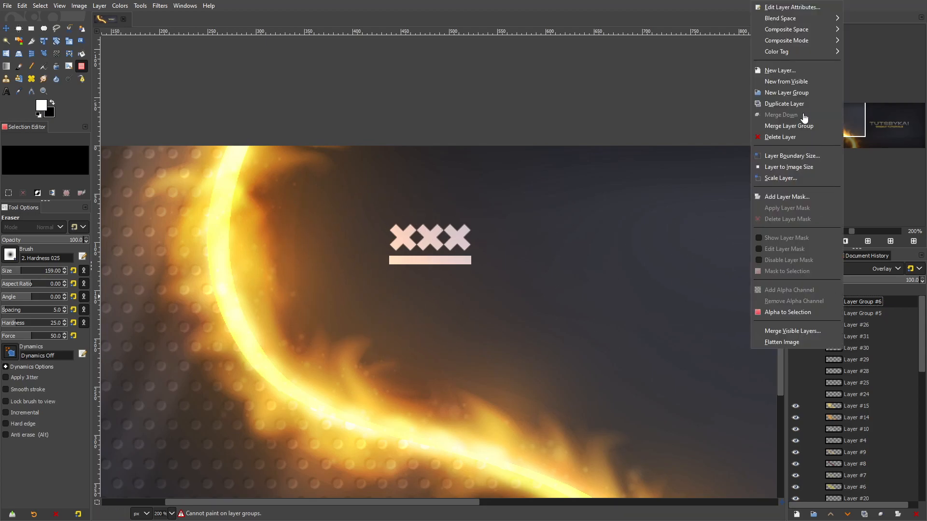
pyautogui.click(803, 126)
pyautogui.moveTo(358, 260)
pyautogui.mouseDown()
pyautogui.moveTo(416, 302)
pyautogui.moveTo(508, 327)
pyautogui.moveTo(516, 254)
pyautogui.mouseUp()
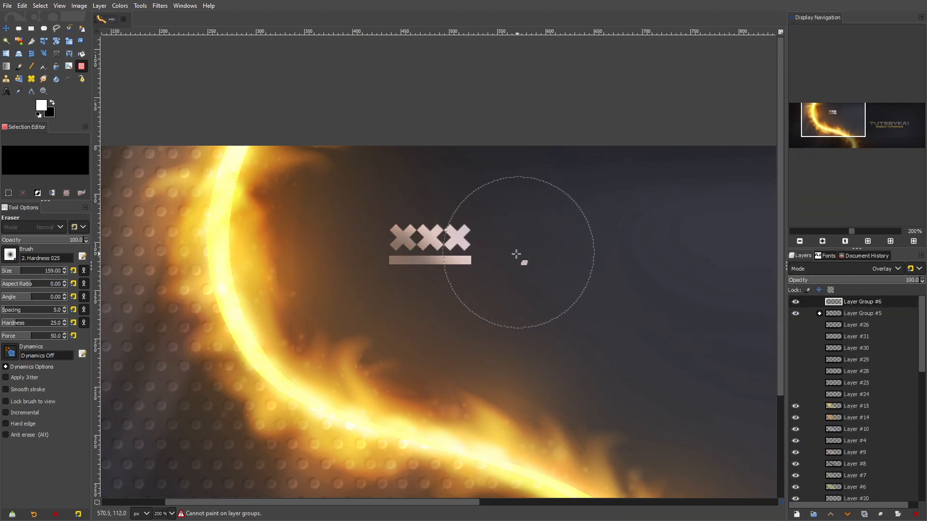
pyautogui.scroll(-4, 537, 274)
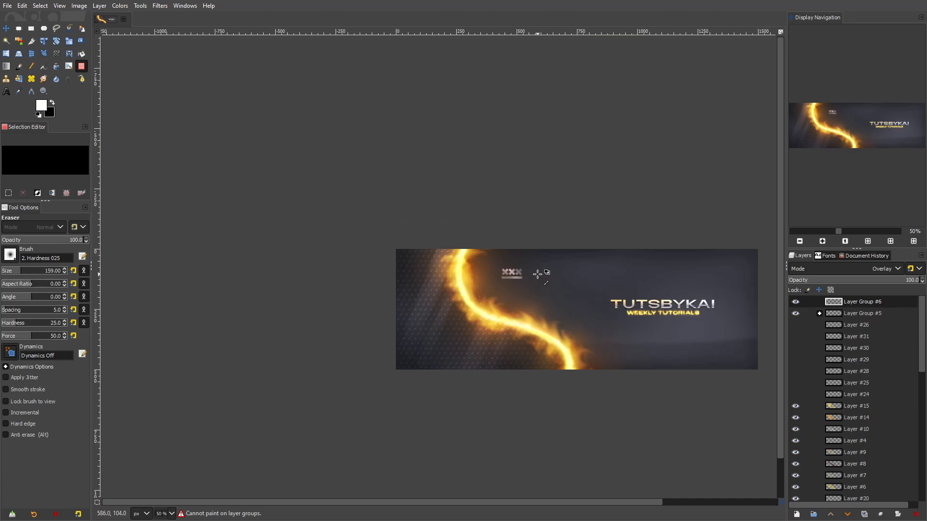
pyautogui.scroll(4, 537, 274)
# Step: Merge Layer Group #5 into a single layer and softly erase parts of its Xs and bar
pyautogui.press('pagedown')
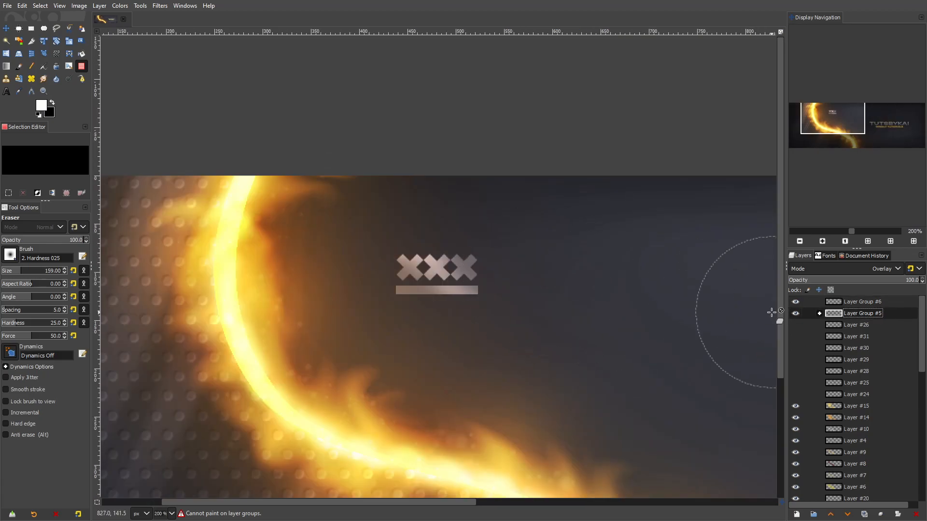
pyautogui.rightClick(817, 315)
pyautogui.click(817, 126)
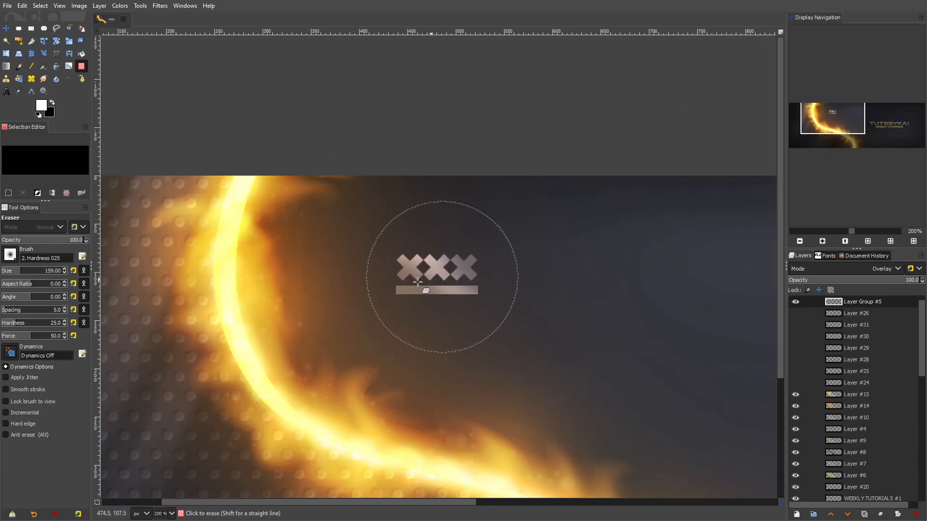
pyautogui.scroll(1, 408, 286)
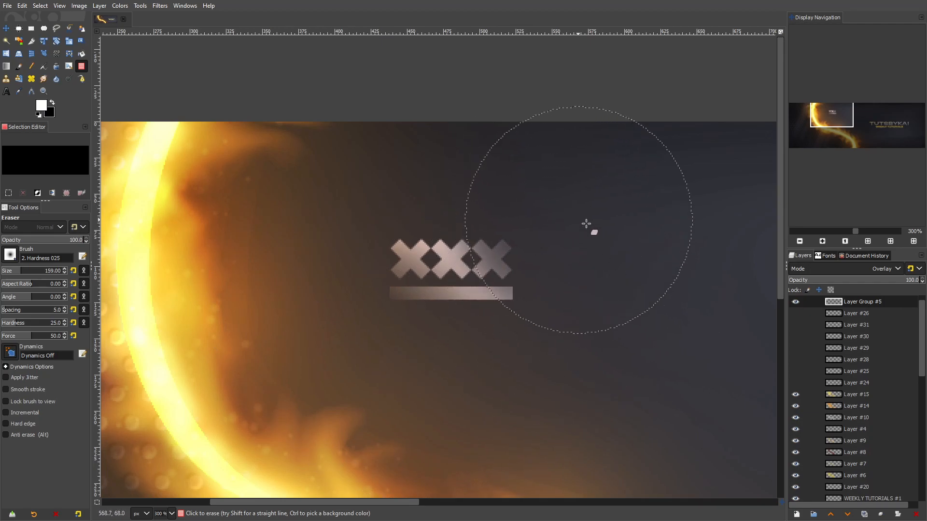
pyautogui.scroll(-6, 567, 322)
pyautogui.scroll(2, 659, 328)
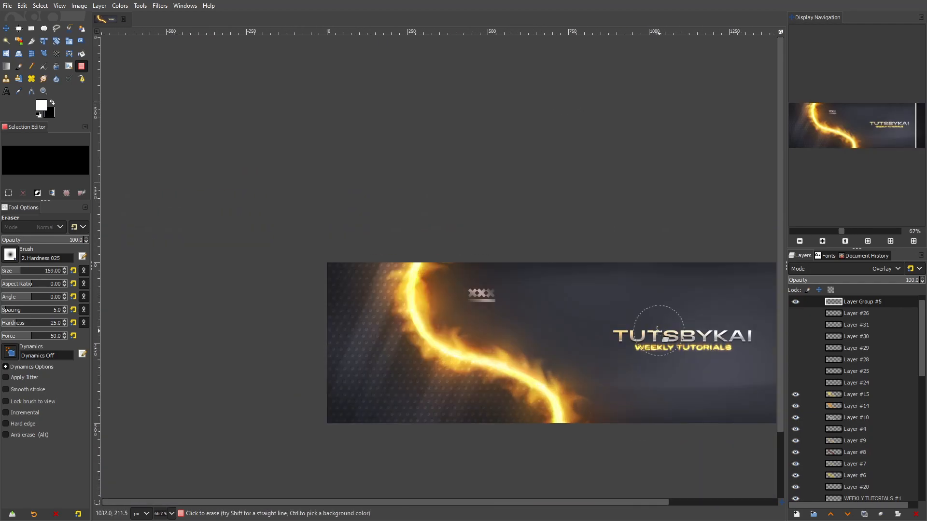
# Step: Lower the opacity of Layer Group #5 to 46 and of Layer Group #6 to 44.9
pyautogui.moveTo(659, 328); pyautogui.dragTo(502, 276)
pyautogui.click(847, 281)
pyautogui.scroll(1, 856, 323)
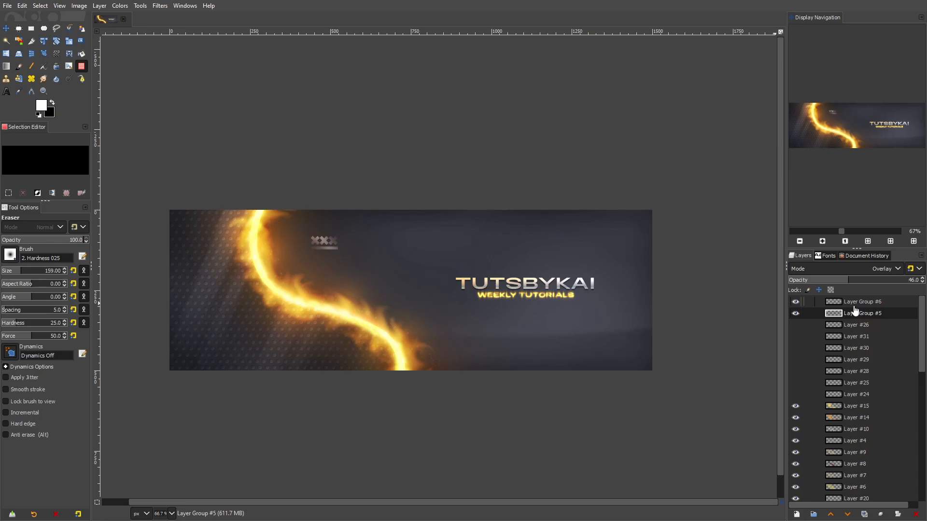
pyautogui.click(854, 304)
pyautogui.scroll(-4, 511, 262)
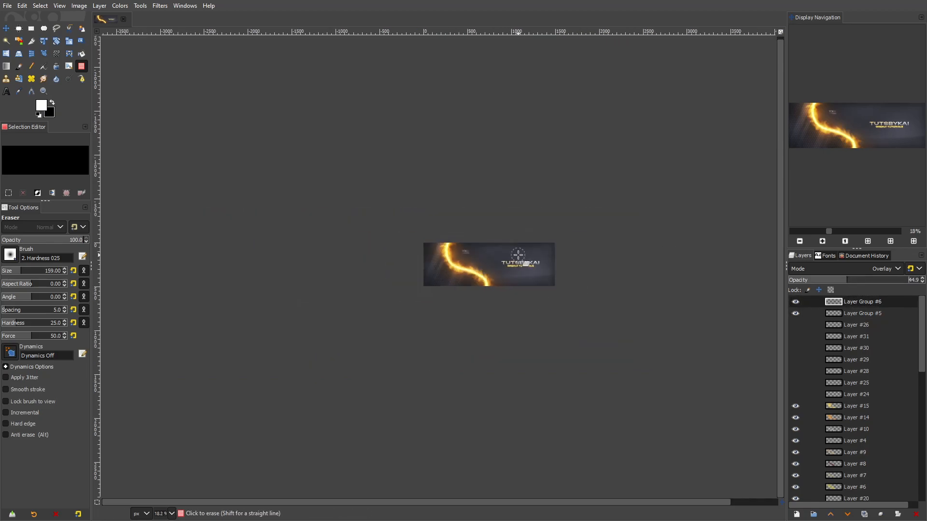
pyautogui.scroll(4, 581, 264)
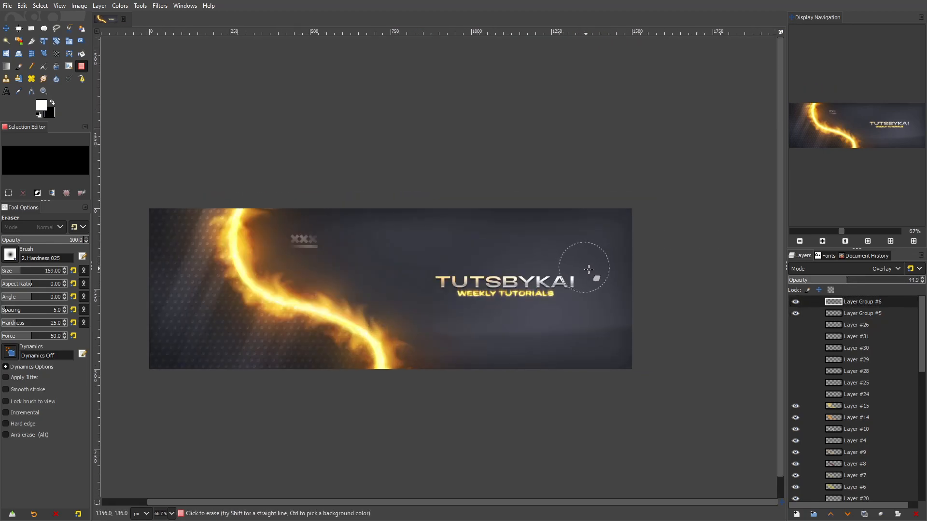
# Step: Delete the two layers holding the underlined Xs decoration
pyautogui.click(915, 515)
pyautogui.click(916, 514)
pyautogui.moveTo(483, 222)
pyautogui.mouseDown()
pyautogui.moveTo(525, 214)
pyautogui.moveTo(536, 194)
pyautogui.mouseUp()
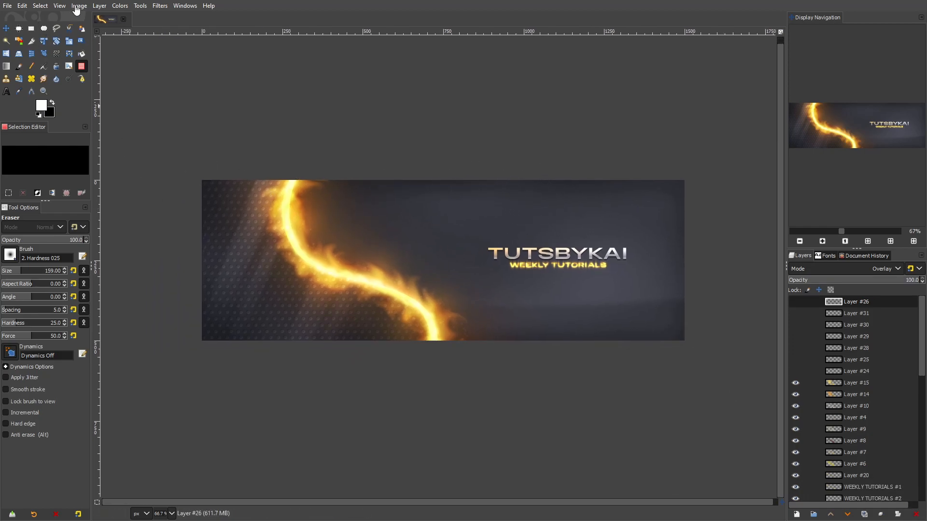
# Step: Add a new layer above Layer #26 and ready the Paintbrush with black as foreground colour, undoing the last change
pyautogui.click(99, 5)
pyautogui.click(118, 17)
pyautogui.click(529, 381)
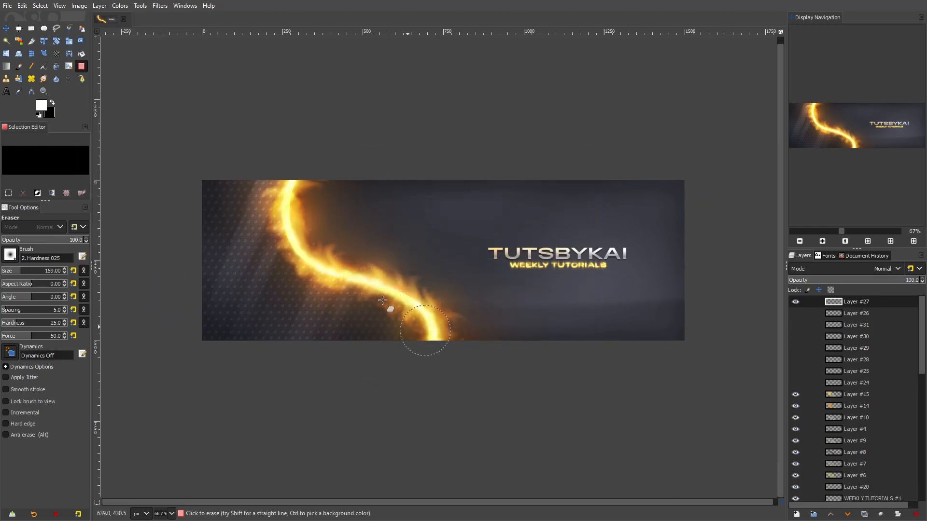
pyautogui.click(17, 67)
pyautogui.hotkey('ctrl', 'z')
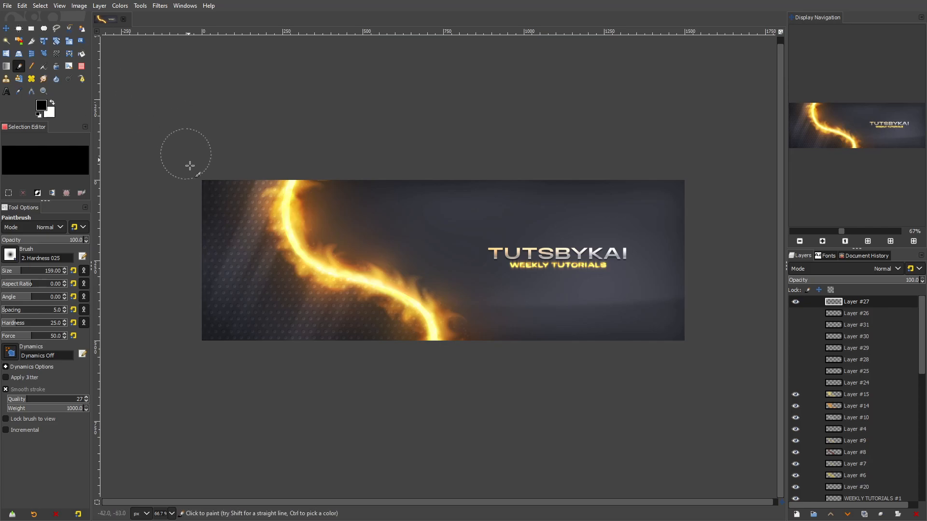
# Step: Select thin rectangular strips along the banner's whole left edge and the left parts of its upper and lower edges
pyautogui.click(31, 29)
pyautogui.moveTo(169, 161); pyautogui.dragTo(206, 385)
pyautogui.moveTo(169, 131); pyautogui.dragTo(322, 183)
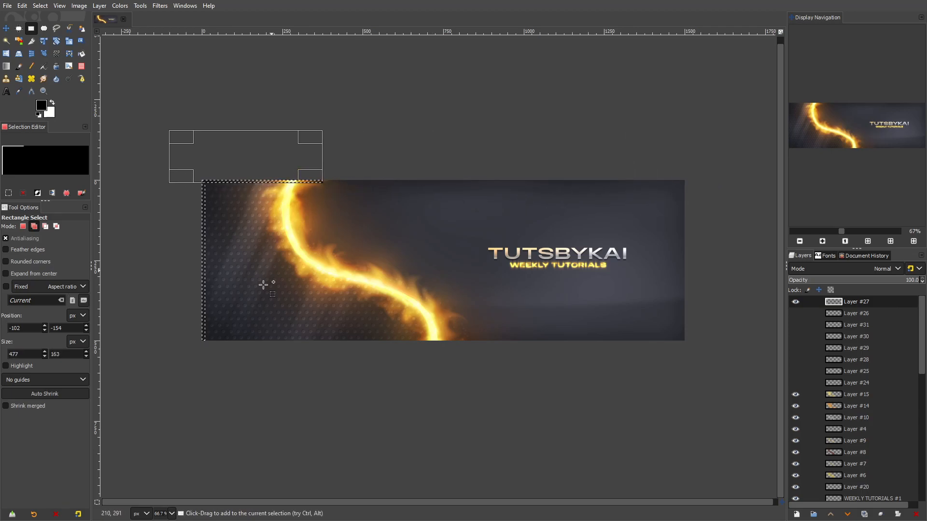
pyautogui.moveTo(192, 339); pyautogui.dragTo(458, 395)
# Step: Fill the selected edge strips with black on Layer #27 and clear the selection
pyautogui.click(81, 54)
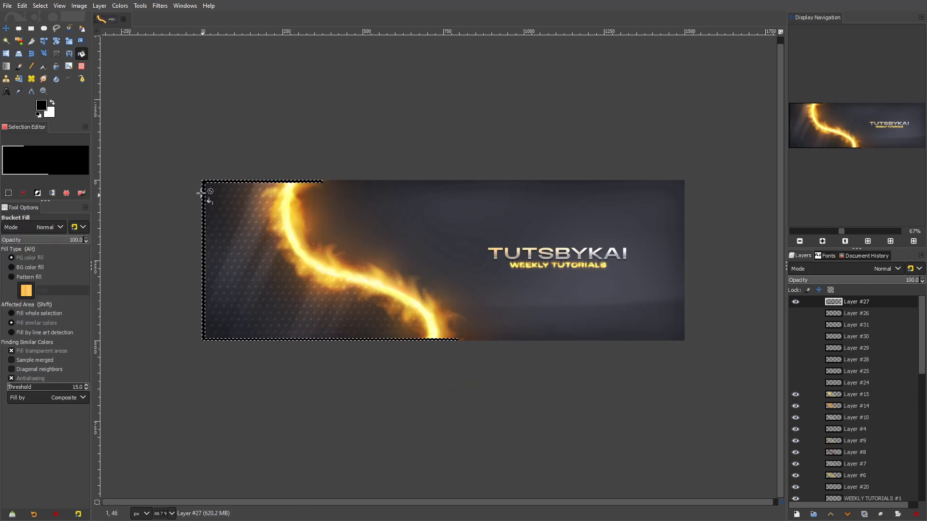
pyautogui.click(45, 8)
pyautogui.click(45, 28)
pyautogui.click(7, 29)
# Step: Set Layer #27 to Overlay mode and apply a Gaussian Blur of size 8.30 to its black edge strips
pyautogui.scroll(1, 264, 194)
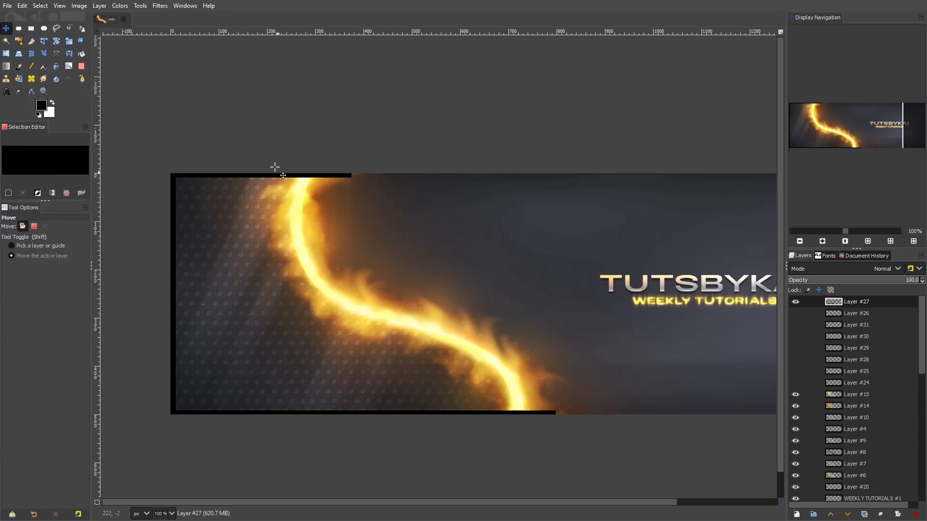
pyautogui.click(838, 271)
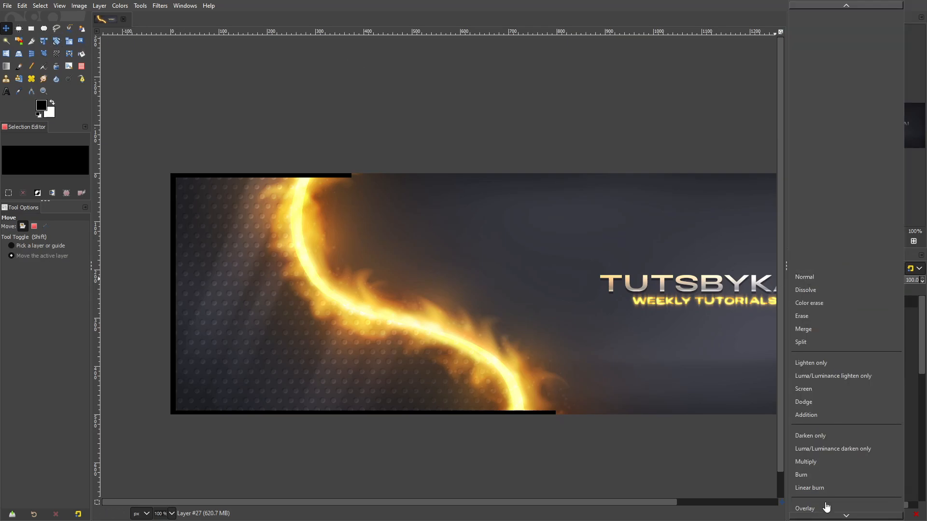
pyautogui.click(821, 503)
pyautogui.click(159, 5)
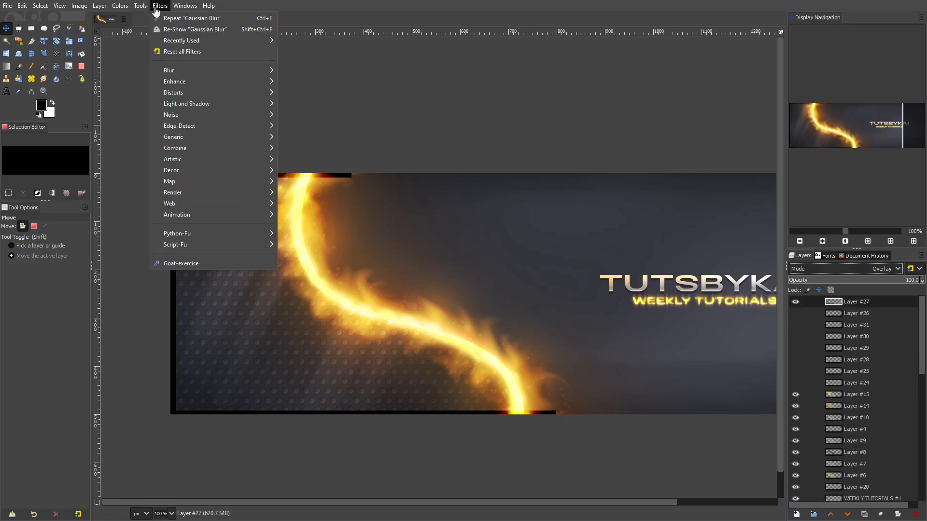
pyautogui.moveTo(208, 68)
pyautogui.click(309, 81)
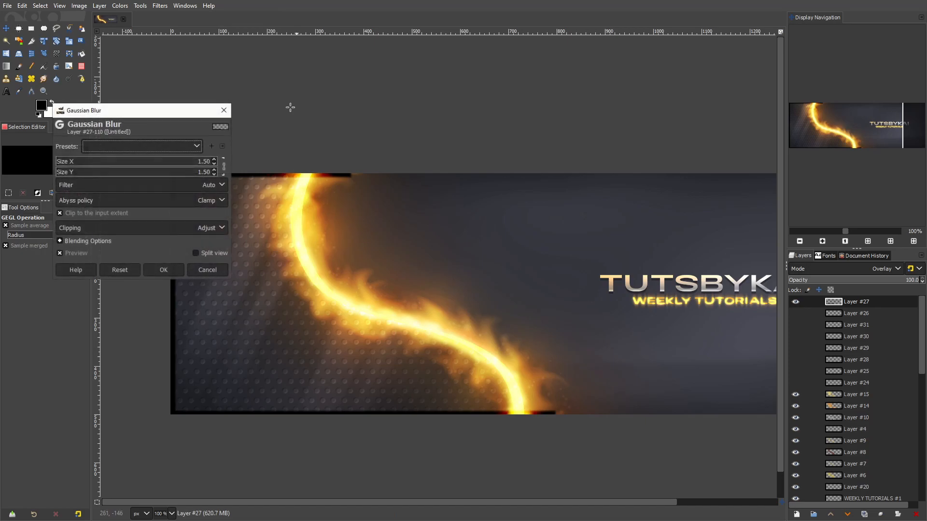
pyautogui.click(71, 164)
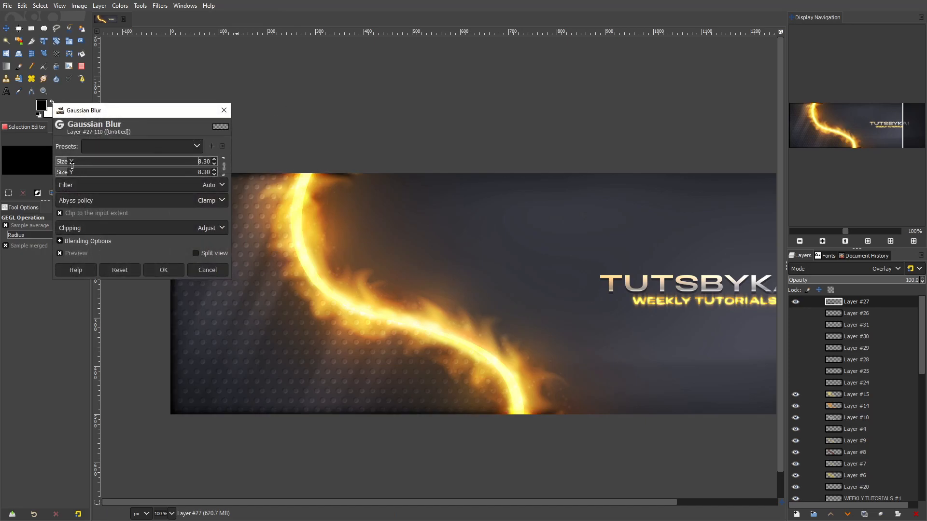
pyautogui.click(164, 270)
# Step: Soften the inner ends of Layer #27's edge shading with a size 667 eraser and lower the layer's opacity to 40.8
pyautogui.hotkey('shift', 'e')
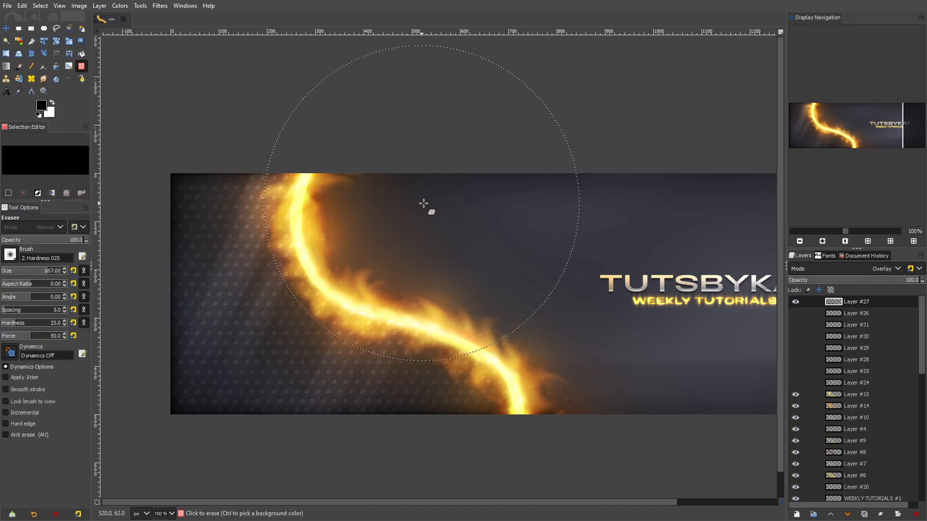
pyautogui.moveTo(423, 203)
pyautogui.mouseDown()
pyautogui.moveTo(520, 246)
pyautogui.moveTo(628, 373)
pyautogui.mouseUp()
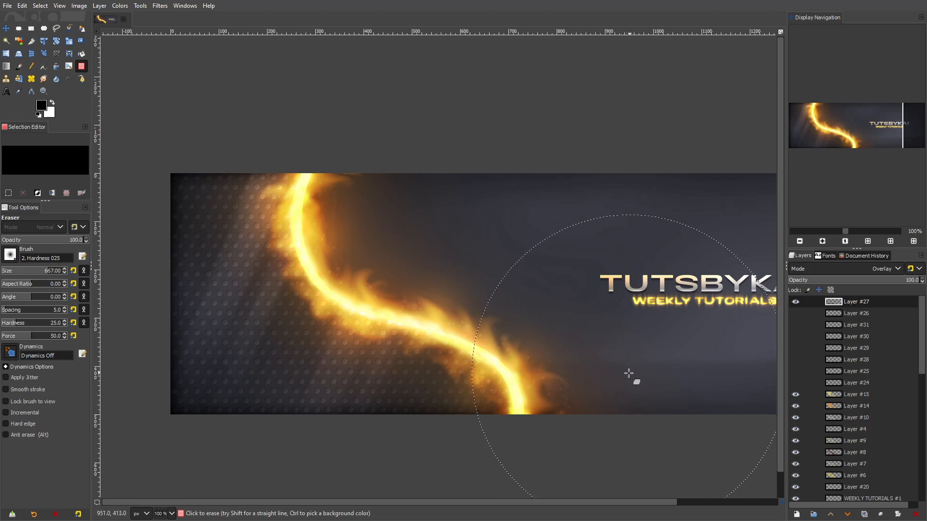
pyautogui.click(828, 282)
pyautogui.keyDown('ctrl'); pyautogui.scroll(-4, 507, 309); pyautogui.keyUp('ctrl')
pyautogui.keyDown('ctrl'); pyautogui.scroll(3, 540, 297); pyautogui.keyUp('ctrl')
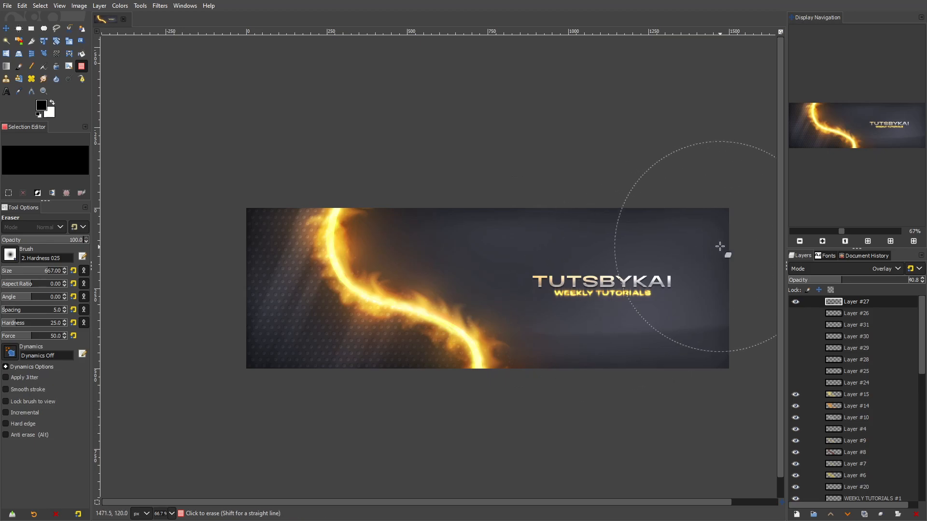
pyautogui.moveTo(511, 141); pyautogui.dragTo(464, 117)
# Step: Add a new transparent 1500 by 500 px layer above Layer #27
pyautogui.click(99, 6)
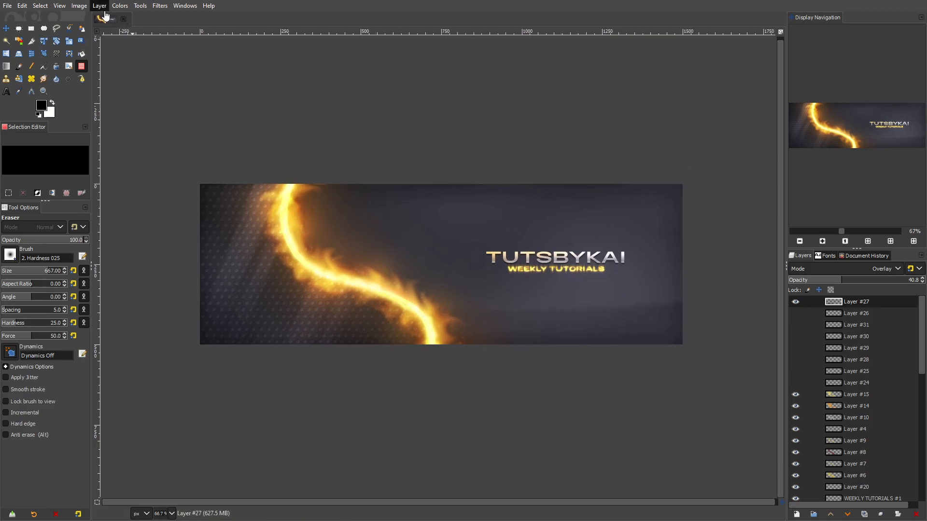
pyautogui.click(106, 18)
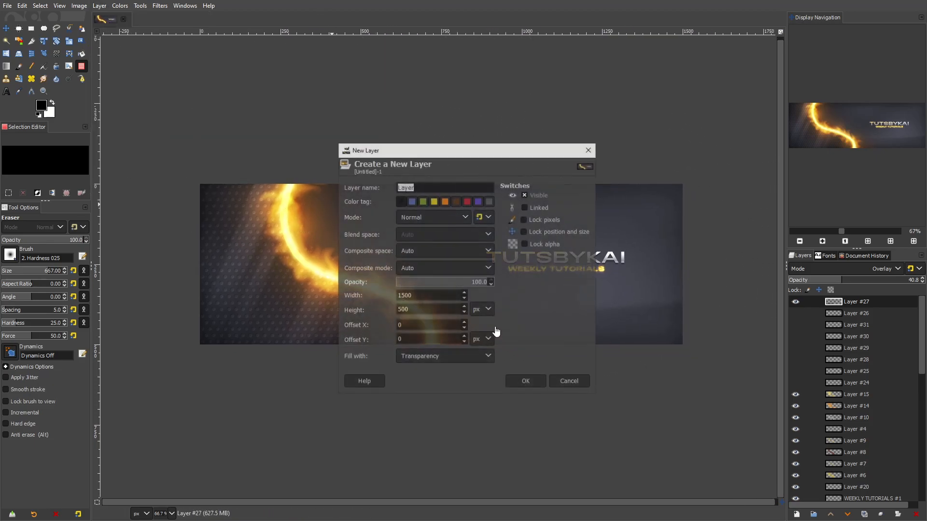
pyautogui.click(520, 382)
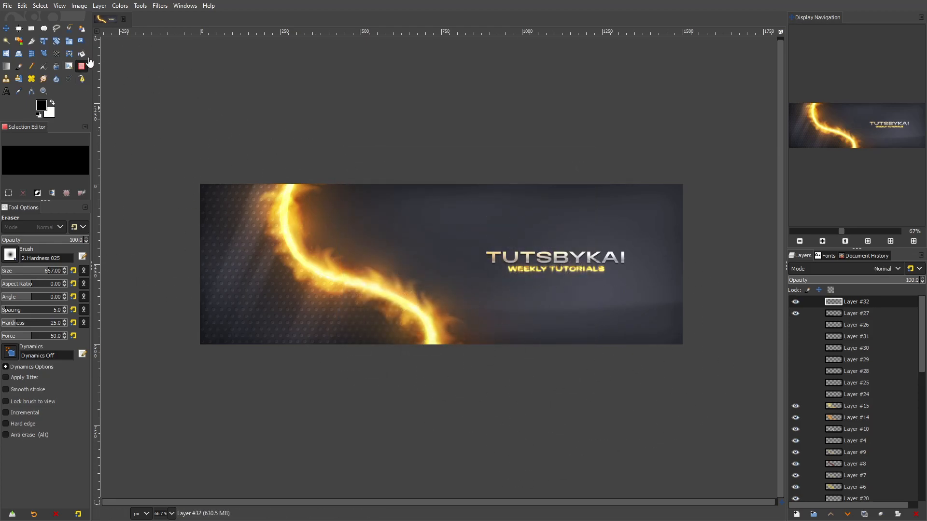
# Step: Paint soft black shading around the banner's left side and nearby edges on Layer #32 with a size 1109 brush
pyautogui.press('p')
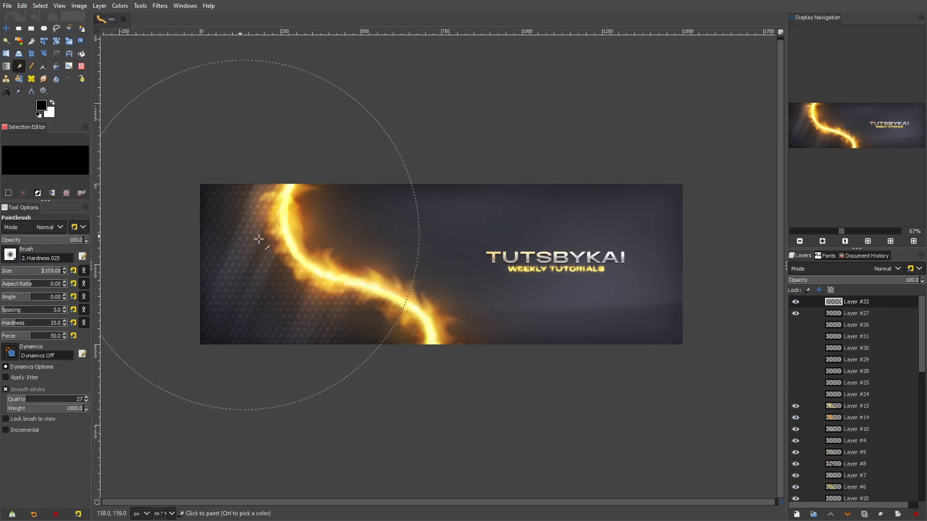
pyautogui.moveTo(107, 287)
pyautogui.mouseDown()
pyautogui.moveTo(139, 256)
pyautogui.moveTo(186, 329)
pyautogui.mouseUp()
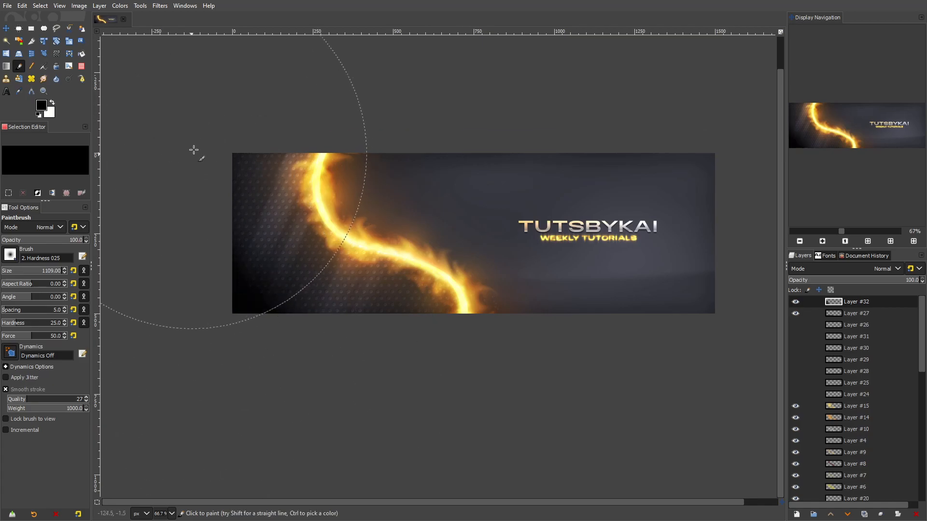
pyautogui.click(400, 408)
pyautogui.click(276, 118)
pyautogui.moveTo(426, 183); pyautogui.dragTo(378, 205)
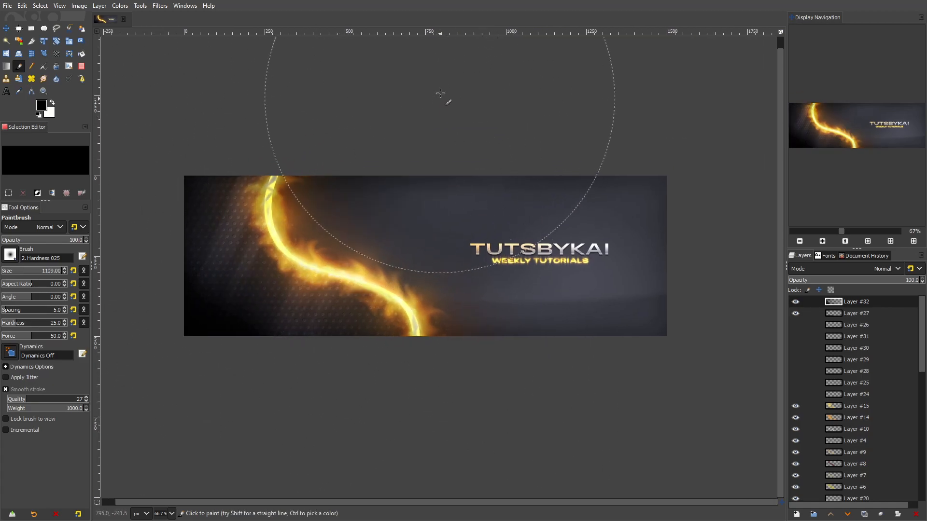
pyautogui.click(179, 230)
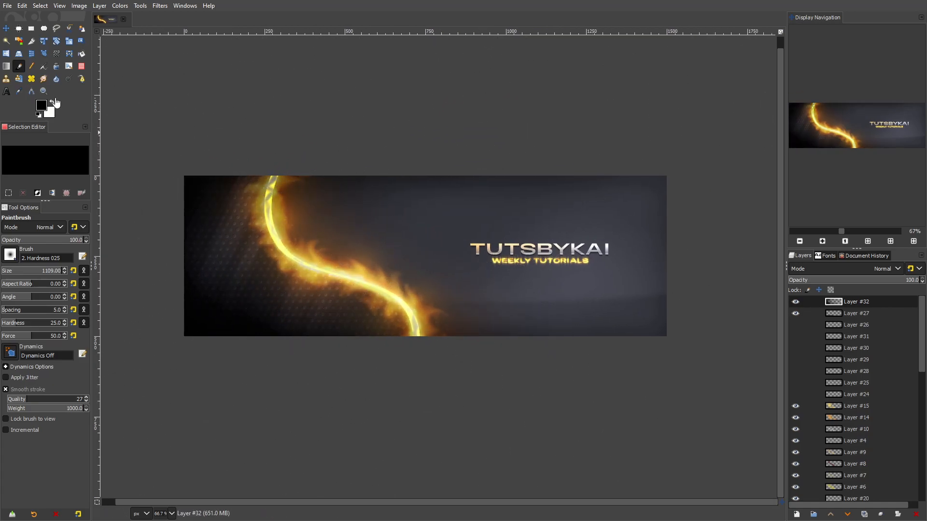
# Step: Paint a large soft white glow in the banner's upper right and smudge it with a size 418 brush
pyautogui.click(593, 201)
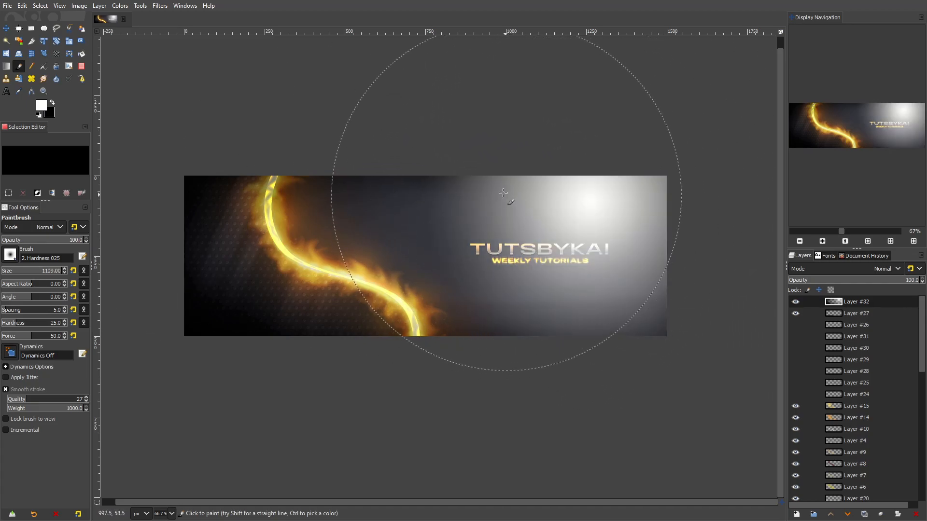
pyautogui.click(43, 79)
pyautogui.moveTo(579, 193)
pyautogui.mouseDown()
pyautogui.moveTo(399, 165)
pyautogui.moveTo(450, 245)
pyautogui.moveTo(439, 290)
pyautogui.moveTo(478, 294)
pyautogui.moveTo(377, 259)
pyautogui.moveTo(372, 190)
pyautogui.moveTo(397, 193)
pyautogui.moveTo(359, 171)
pyautogui.moveTo(421, 163)
pyautogui.mouseUp()
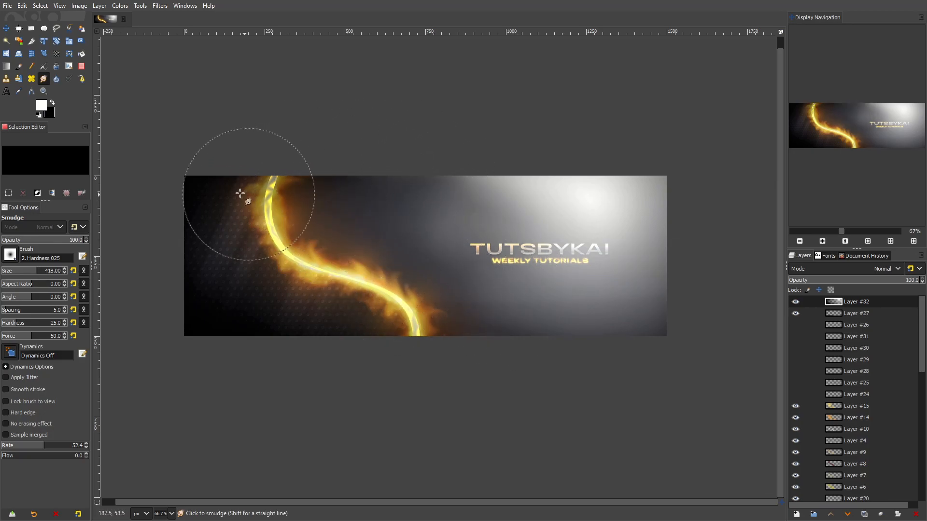
pyautogui.moveTo(240, 193)
pyautogui.mouseDown()
pyautogui.moveTo(258, 179)
pyautogui.moveTo(269, 251)
pyautogui.moveTo(366, 325)
pyautogui.moveTo(271, 246)
pyautogui.moveTo(285, 271)
pyautogui.mouseUp()
pyautogui.moveTo(682, 332)
pyautogui.mouseDown()
pyautogui.moveTo(643, 299)
pyautogui.moveTo(642, 283)
pyautogui.moveTo(642, 311)
pyautogui.moveTo(633, 246)
pyautogui.moveTo(659, 229)
pyautogui.moveTo(627, 195)
pyautogui.moveTo(658, 205)
pyautogui.moveTo(665, 249)
pyautogui.moveTo(602, 202)
pyautogui.moveTo(662, 195)
pyautogui.moveTo(634, 193)
pyautogui.moveTo(675, 165)
pyautogui.mouseUp()
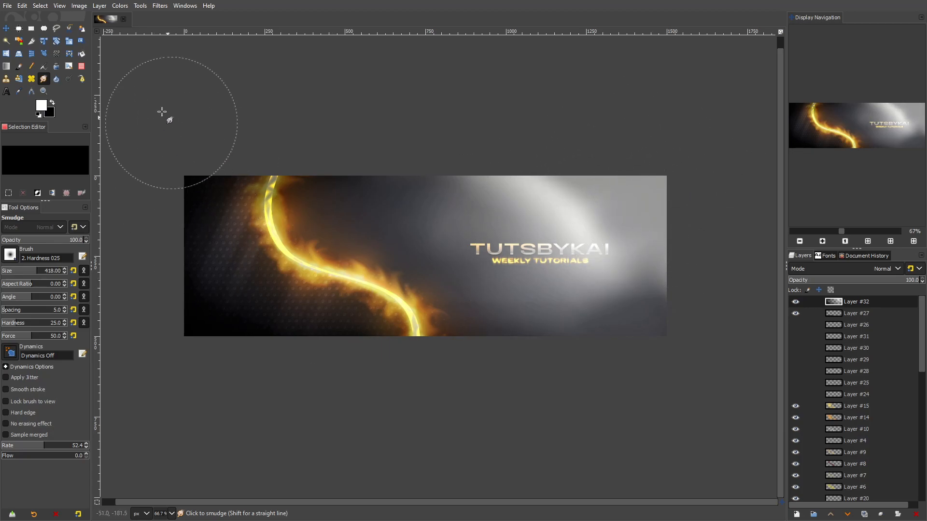
# Step: Paint a size 418 soft white spot beside the flame on the left and smudge it into the black shading
pyautogui.click(19, 66)
pyautogui.click(261, 259)
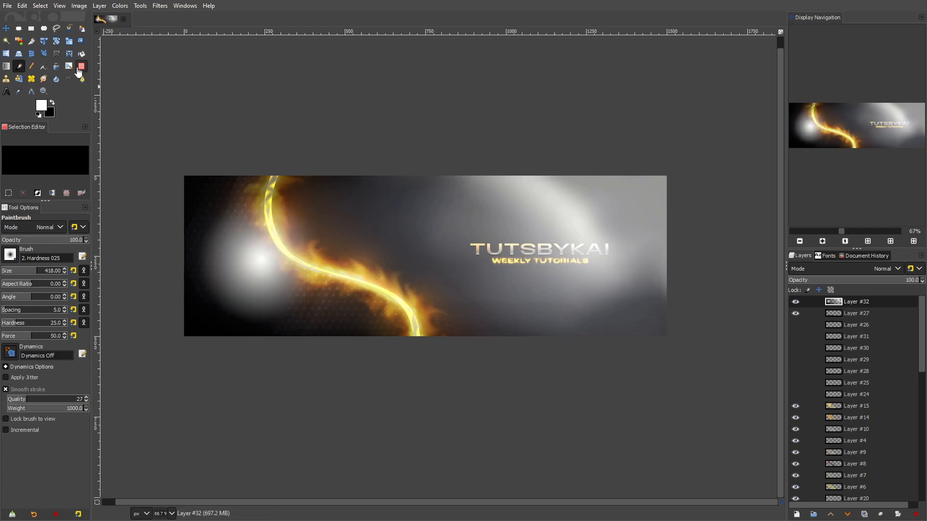
pyautogui.click(43, 79)
pyautogui.moveTo(260, 260)
pyautogui.mouseDown()
pyautogui.moveTo(248, 196)
pyautogui.moveTo(213, 224)
pyautogui.moveTo(261, 205)
pyautogui.moveTo(221, 275)
pyautogui.moveTo(261, 300)
pyautogui.moveTo(325, 296)
pyautogui.moveTo(233, 287)
pyautogui.moveTo(321, 310)
pyautogui.moveTo(306, 228)
pyautogui.moveTo(331, 290)
pyautogui.moveTo(297, 277)
pyautogui.moveTo(289, 300)
pyautogui.moveTo(241, 271)
pyautogui.moveTo(284, 269)
pyautogui.moveTo(265, 263)
pyautogui.moveTo(270, 234)
pyautogui.moveTo(272, 273)
pyautogui.mouseUp()
pyautogui.moveTo(315, 299)
pyautogui.mouseDown()
pyautogui.moveTo(287, 266)
pyautogui.moveTo(253, 285)
pyautogui.moveTo(225, 329)
pyautogui.moveTo(286, 282)
pyautogui.moveTo(244, 219)
pyautogui.moveTo(250, 254)
pyautogui.moveTo(288, 279)
pyautogui.moveTo(267, 275)
pyautogui.moveTo(257, 260)
pyautogui.moveTo(288, 235)
pyautogui.moveTo(251, 246)
pyautogui.moveTo(279, 271)
pyautogui.moveTo(265, 276)
pyautogui.moveTo(284, 289)
pyautogui.moveTo(271, 304)
pyautogui.mouseUp()
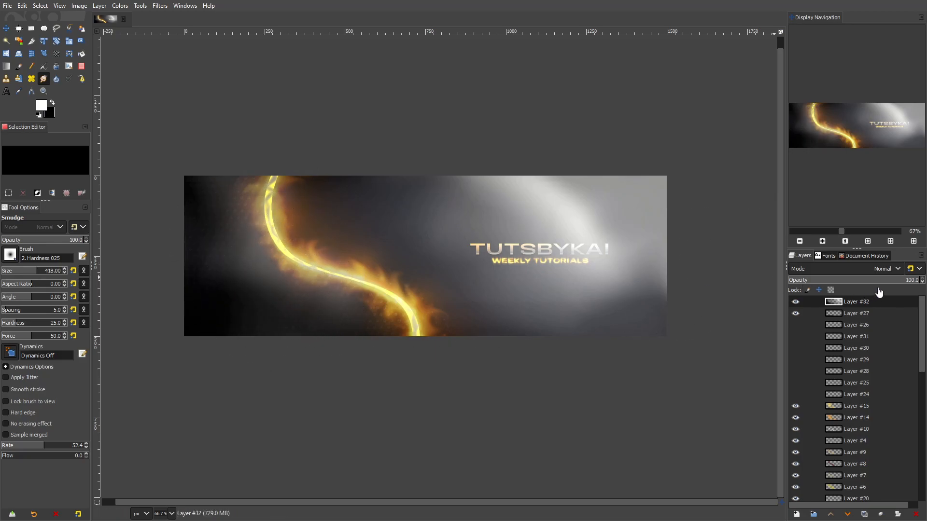
# Step: Set Layer #32 to Overlay mode and lower its opacity to 48.2
pyautogui.click(876, 270)
pyautogui.click(848, 503)
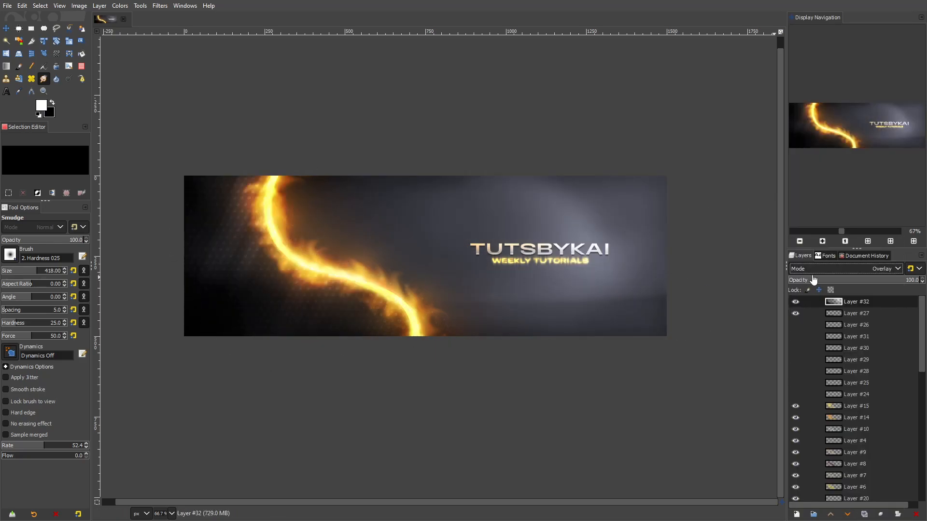
pyautogui.moveTo(854, 284); pyautogui.dragTo(851, 286)
# Step: Compare the banner with Layer #32 hidden and shown, and do the same for the title's Layer Group
pyautogui.click(795, 302)
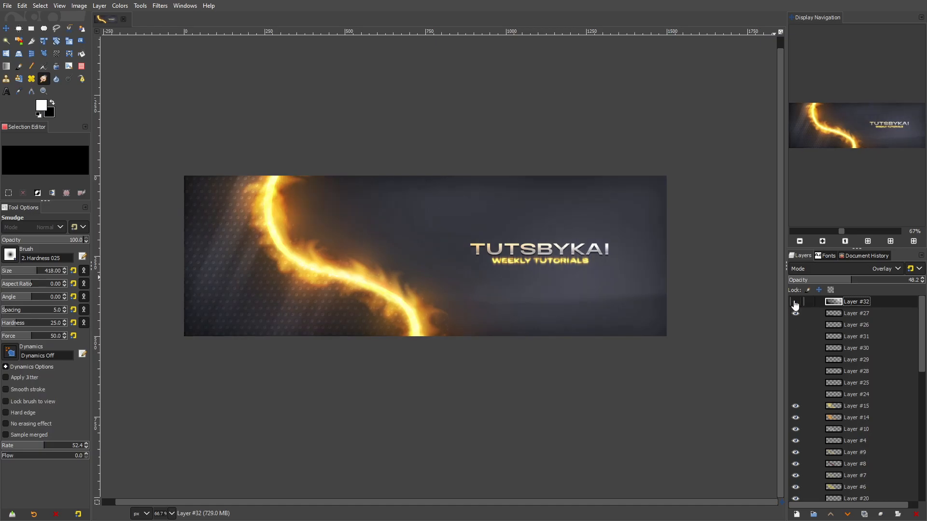
pyautogui.click(796, 302)
pyautogui.click(796, 302)
pyautogui.click(795, 301)
pyautogui.scroll(-2, 579, 270)
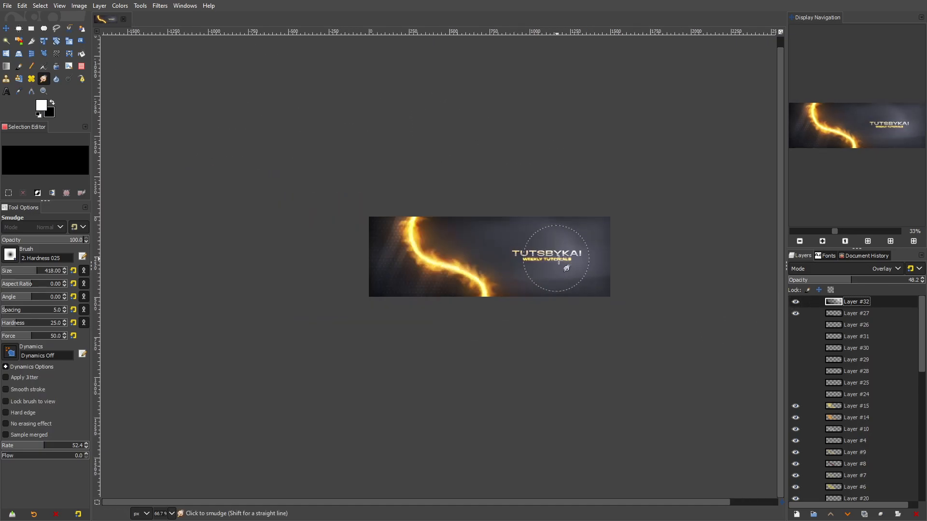
pyautogui.scroll(1, 628, 270)
pyautogui.scroll(2, 608, 207)
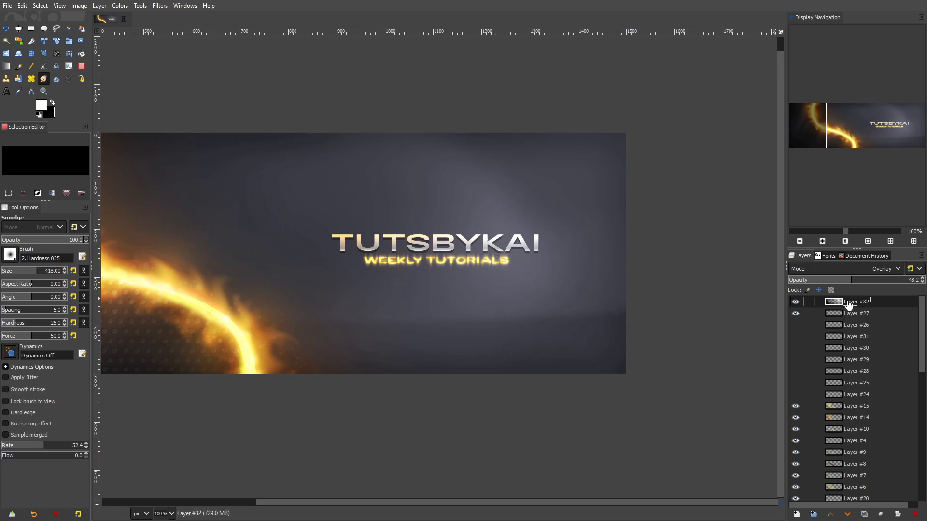
pyautogui.scroll(-5, 859, 357)
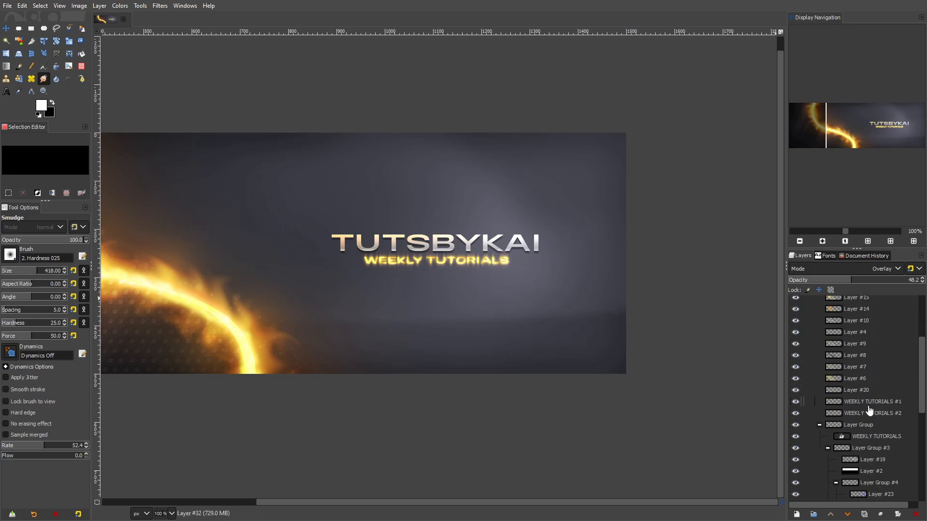
pyautogui.click(796, 425)
pyautogui.click(796, 425)
pyautogui.click(795, 425)
pyautogui.click(796, 425)
pyautogui.scroll(5, 861, 424)
# Step: Erase Layer #32 over the A of the TUTSBYKAI title and the area around its base with a size 40 brush
pyautogui.click(81, 66)
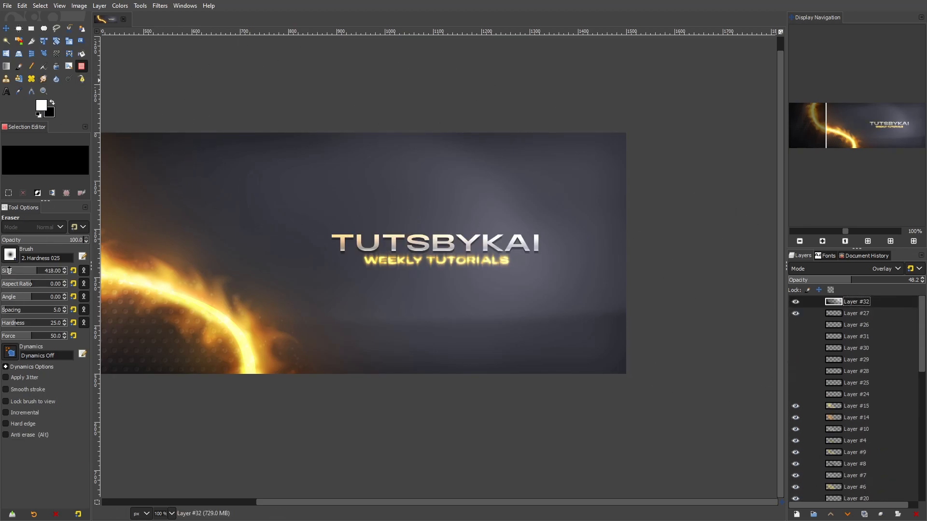
pyautogui.scroll(3, 488, 262)
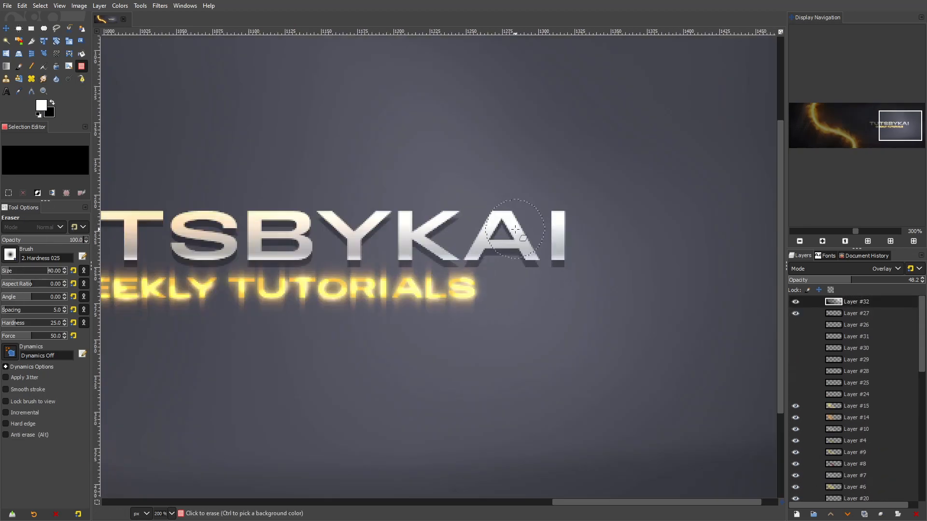
pyautogui.click(846, 302)
pyautogui.moveTo(499, 233); pyautogui.dragTo(468, 264)
pyautogui.moveTo(505, 227); pyautogui.dragTo(534, 265)
pyautogui.scroll(-4, 646, 276)
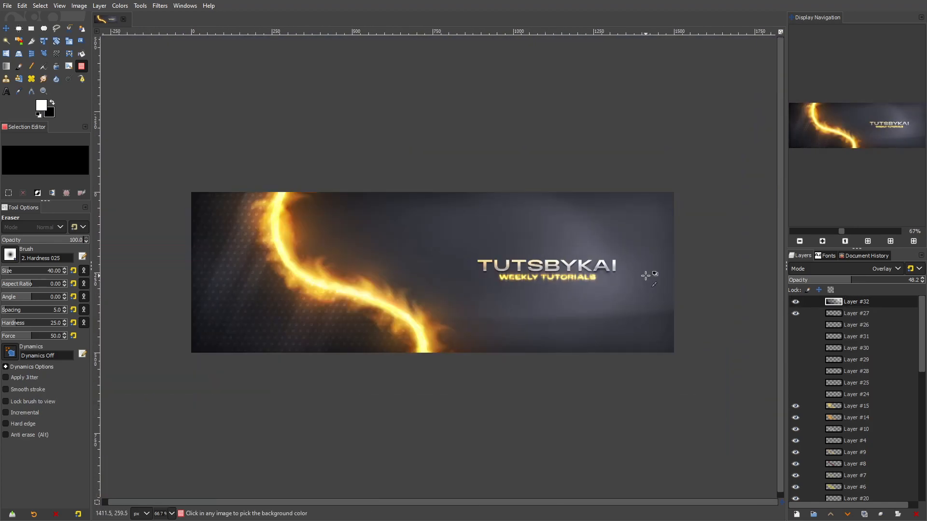
# Step: Erase the remaining Layer #32 lighting over the other TUTSBYKAI letters and the WEEKLY TUTORIALS line with the size 40 brush
pyautogui.scroll(4, 645, 276)
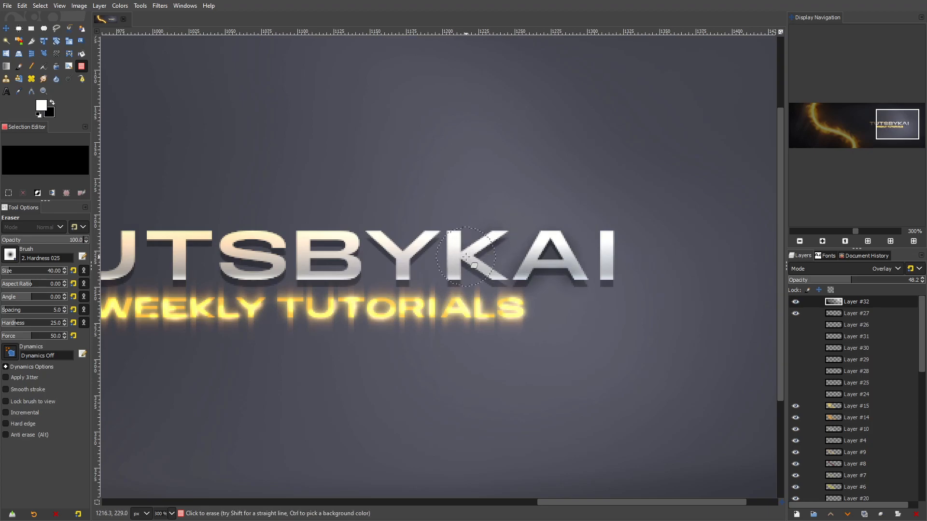
pyautogui.moveTo(465, 256); pyautogui.dragTo(456, 280)
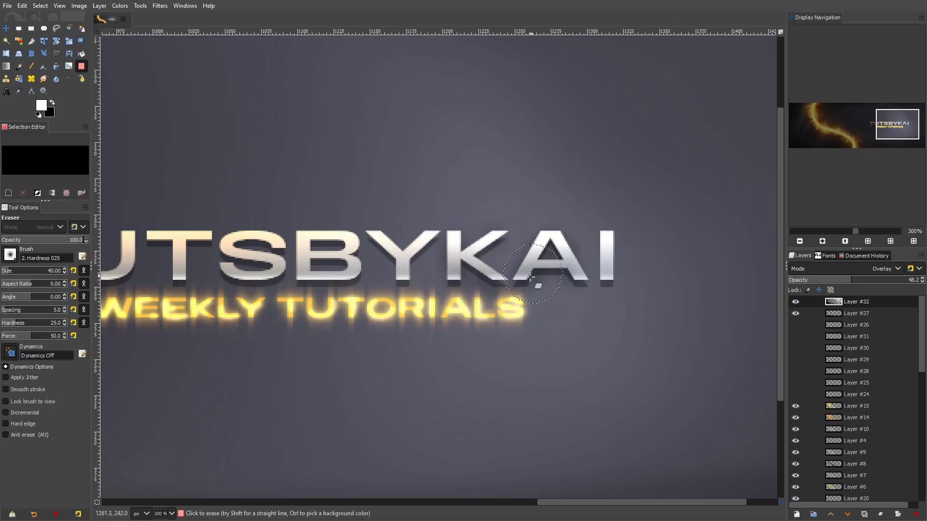
pyautogui.moveTo(613, 246); pyautogui.dragTo(609, 283)
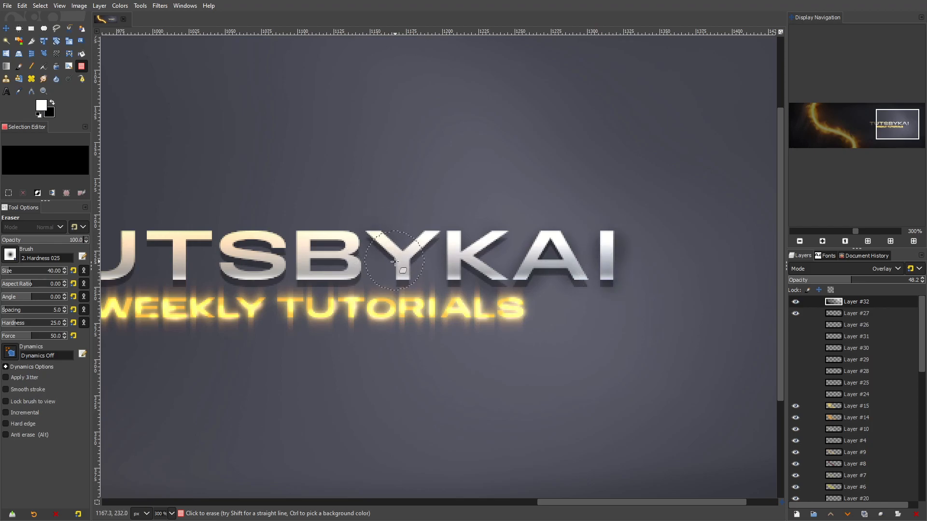
pyautogui.moveTo(394, 262)
pyautogui.mouseDown()
pyautogui.moveTo(418, 251)
pyautogui.moveTo(362, 239)
pyautogui.moveTo(296, 261)
pyautogui.moveTo(348, 242)
pyautogui.mouseUp()
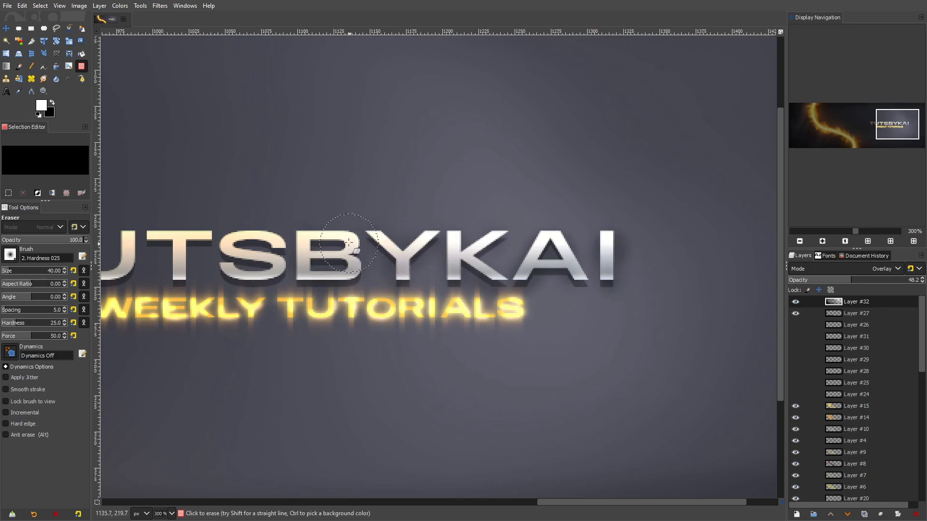
pyautogui.hscroll(-5, 350, 239)
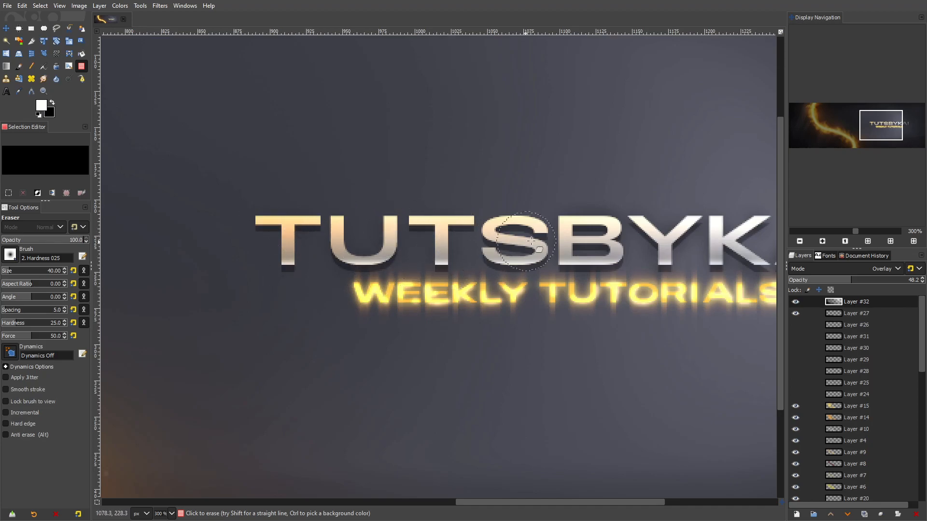
pyautogui.hscroll(2, 292, 278)
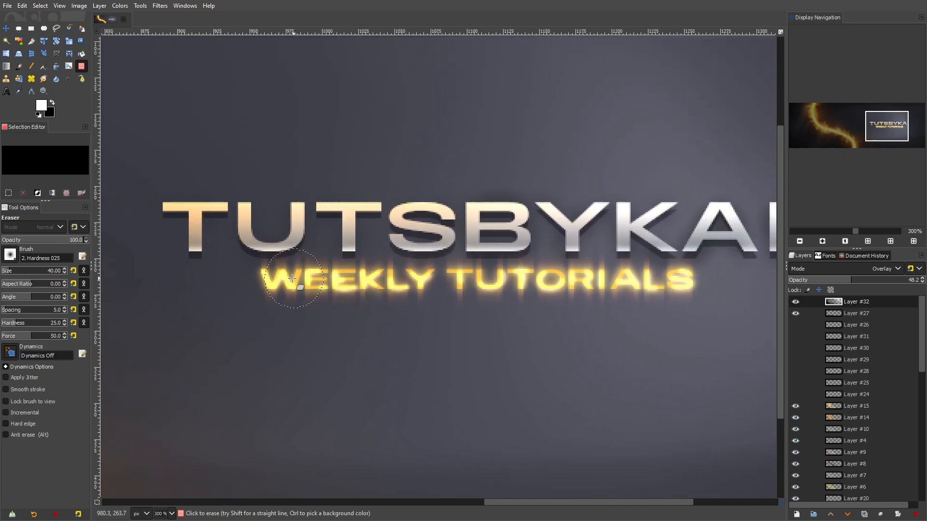
pyautogui.moveTo(339, 279)
pyautogui.mouseDown()
pyautogui.moveTo(660, 281)
pyautogui.moveTo(586, 233)
pyautogui.mouseUp()
pyautogui.scroll(-4, 586, 232)
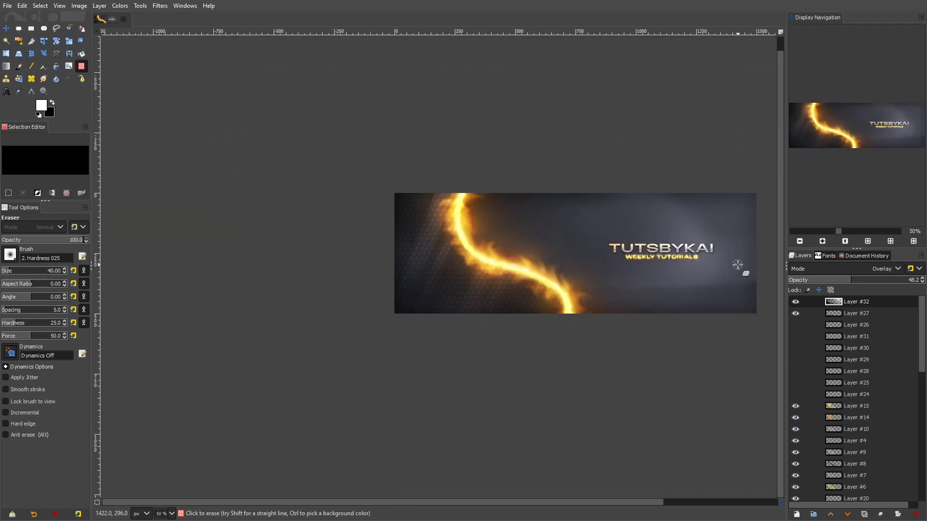
# Step: Apply a Gaussian Blur with Size X and Size Y of 9.22 to Layer #32
pyautogui.scroll(4, 297, 56)
pyautogui.click(160, 5)
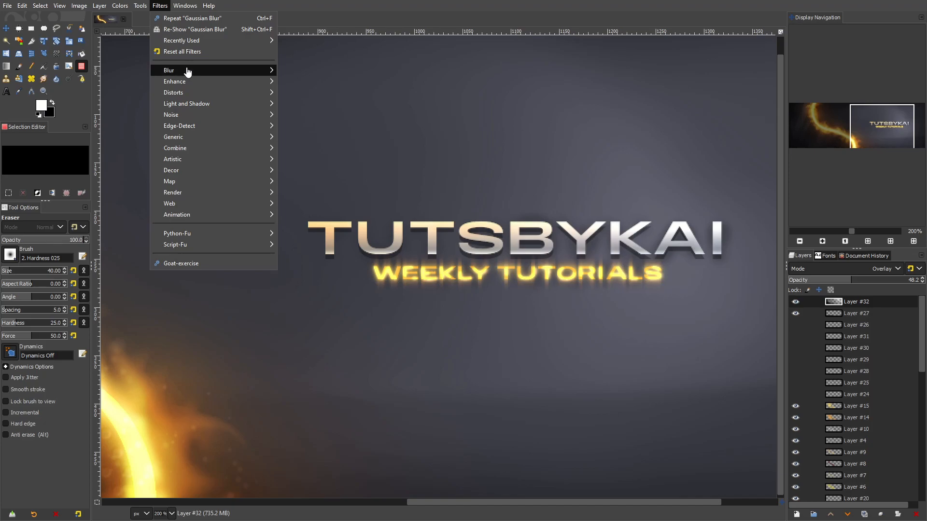
pyautogui.moveTo(228, 72)
pyautogui.click(316, 81)
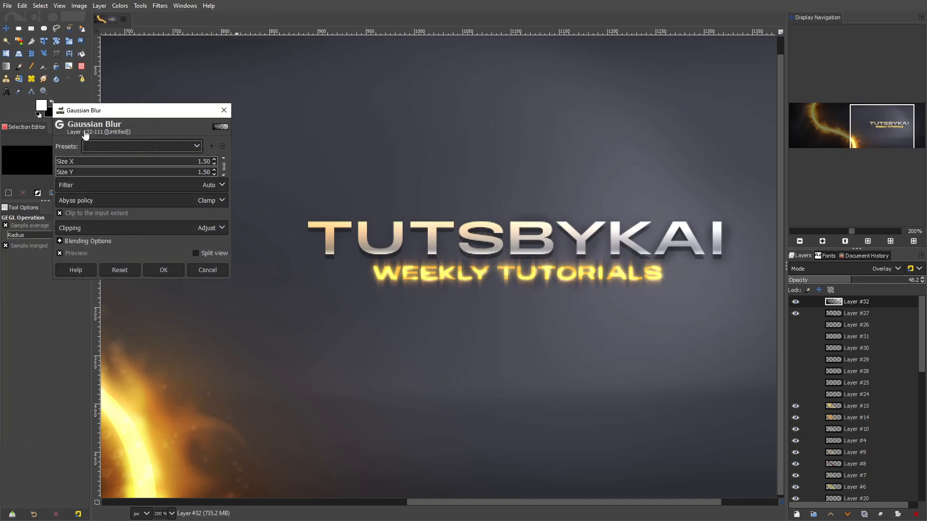
pyautogui.click(152, 267)
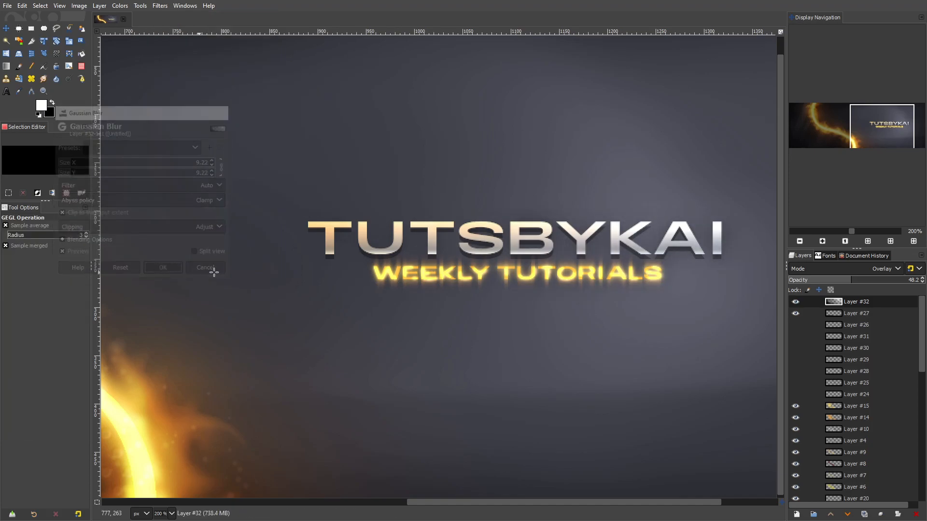
pyautogui.scroll(-5, 532, 272)
pyautogui.scroll(2, 543, 278)
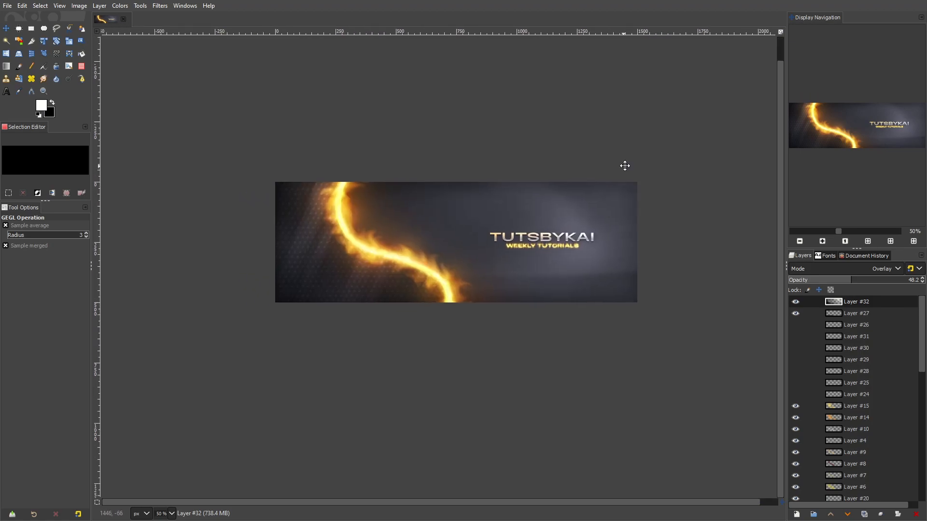
# Step: Darken the Background layer with Hue-Saturation, setting Lightness to -100
pyautogui.scroll(-9, 844, 462)
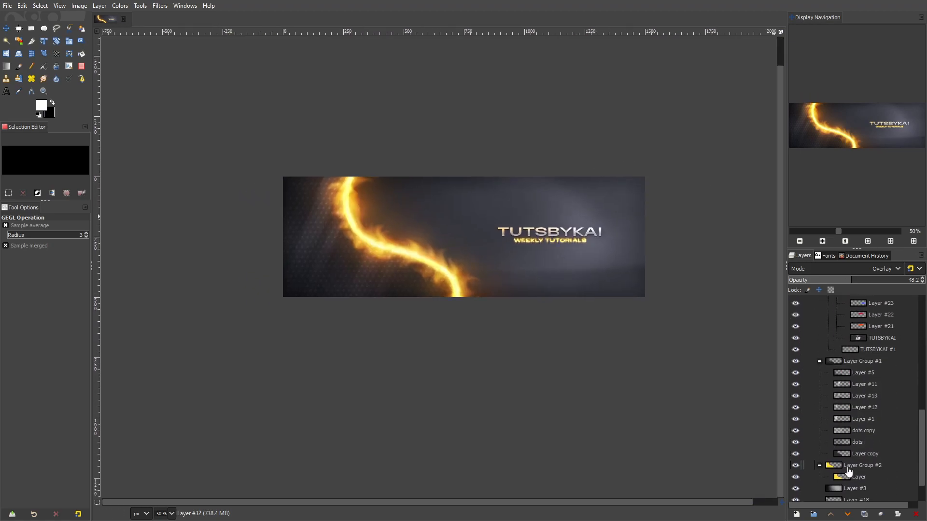
pyautogui.click(846, 495)
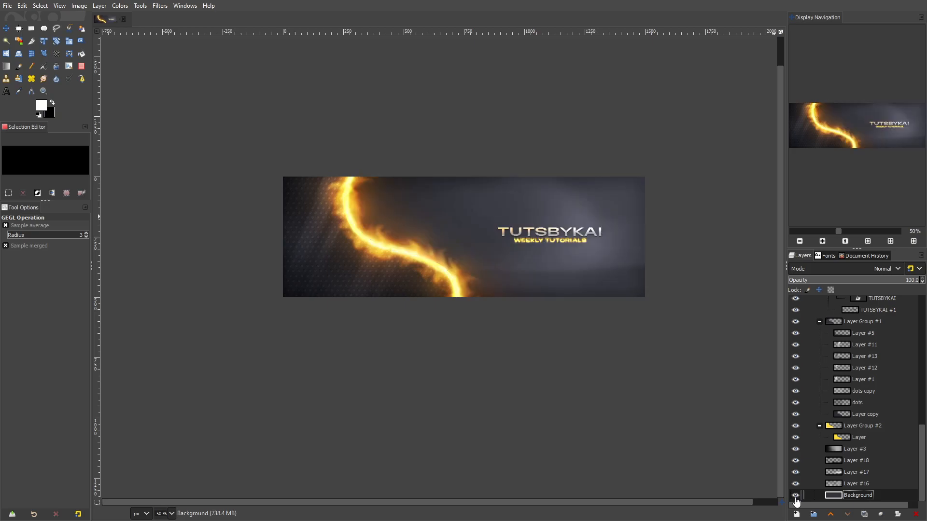
pyautogui.click(119, 6)
pyautogui.click(140, 59)
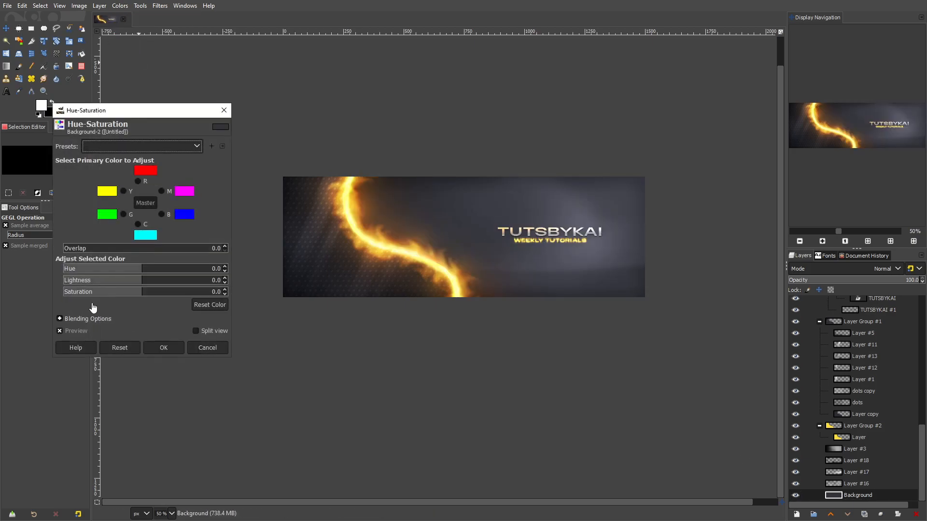
pyautogui.click(67, 280)
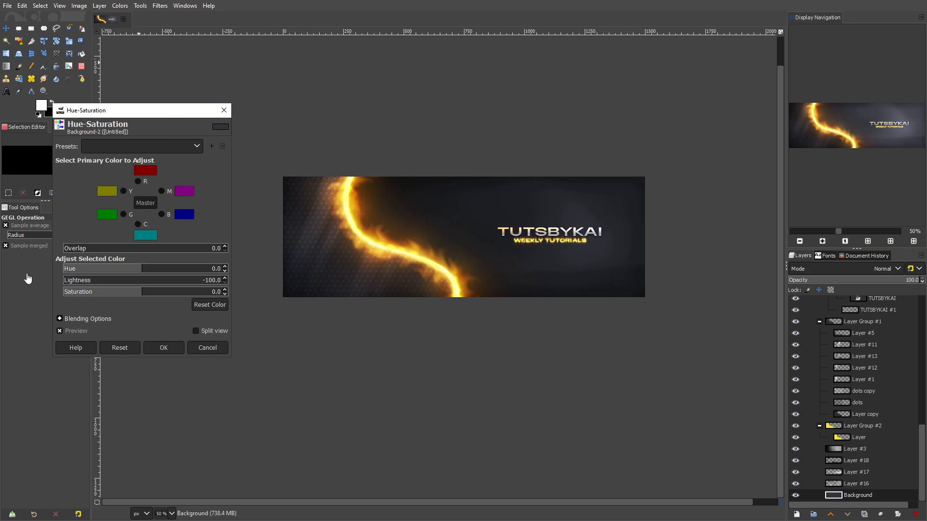
pyautogui.click(165, 349)
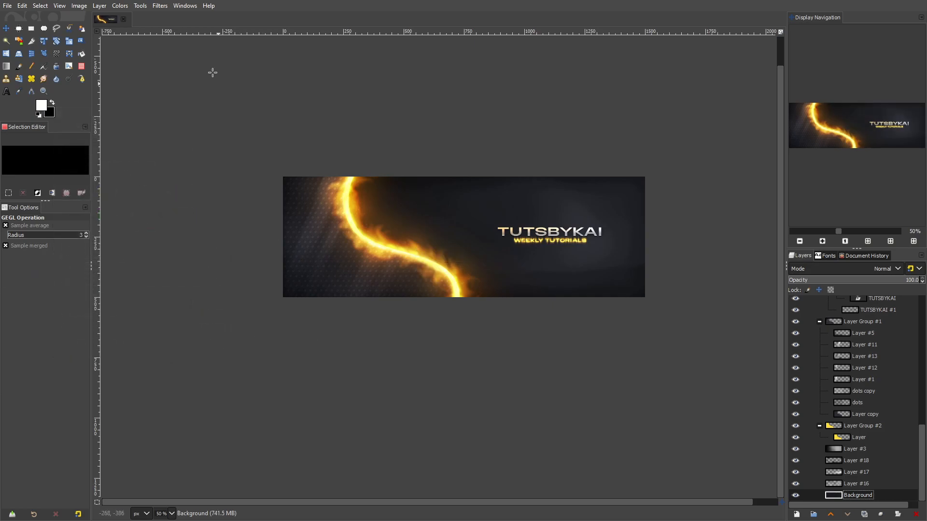
pyautogui.click(160, 6)
pyautogui.click(188, 28)
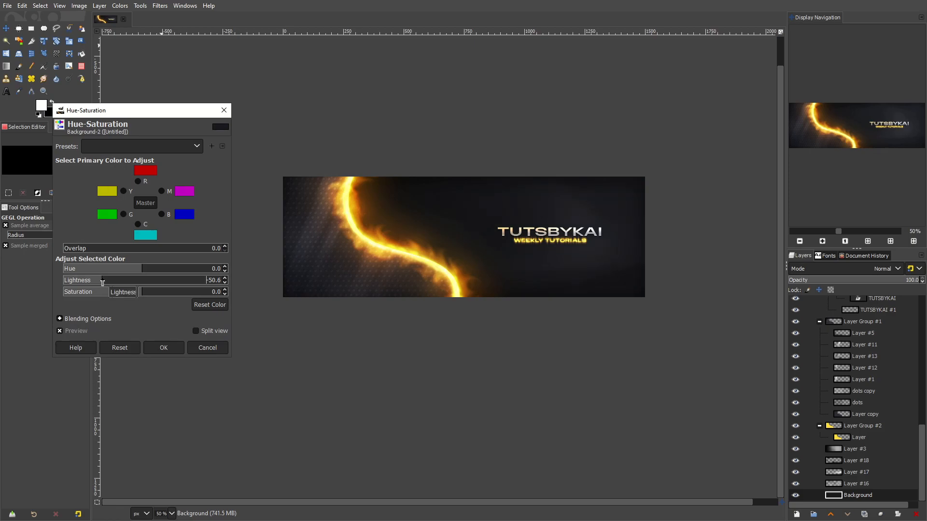
pyautogui.click(207, 348)
# Step: Compare the whole banner with and without the Background layer's darkening
pyautogui.scroll(-5, 483, 312)
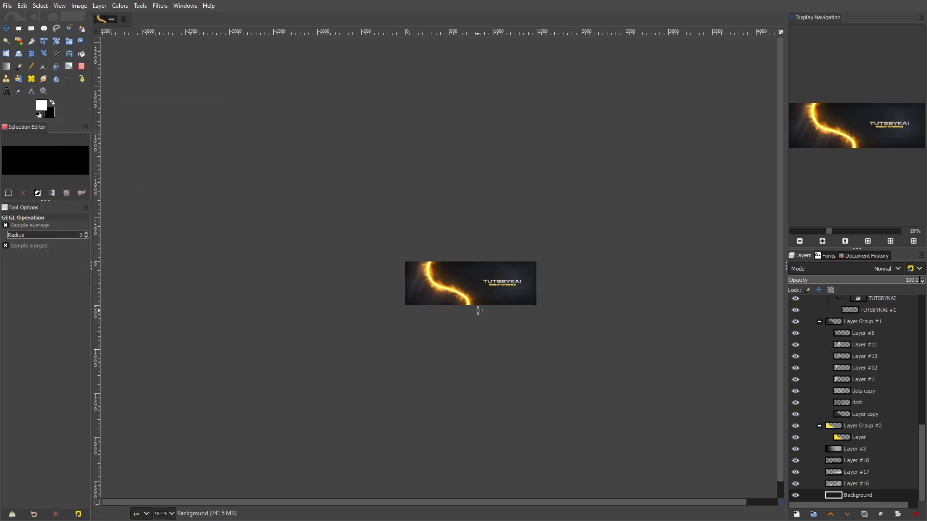
pyautogui.click(483, 311)
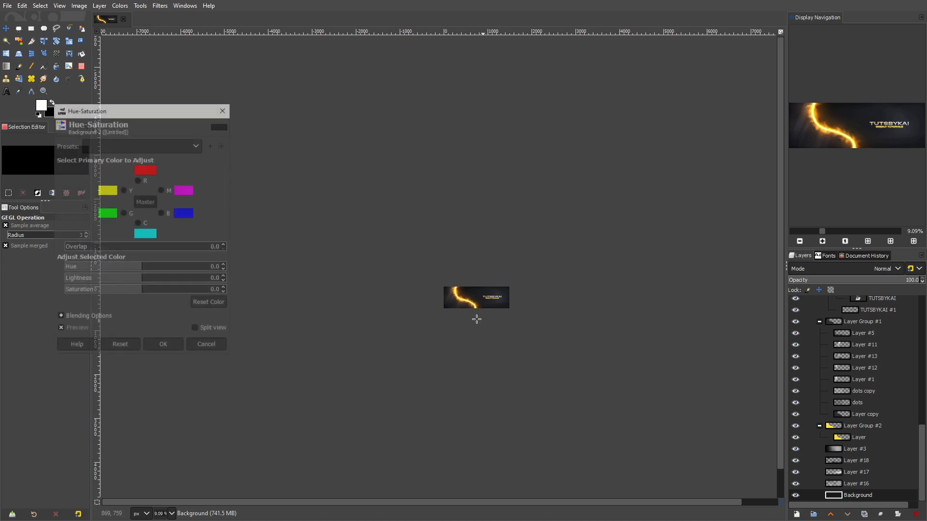
pyautogui.press('m')
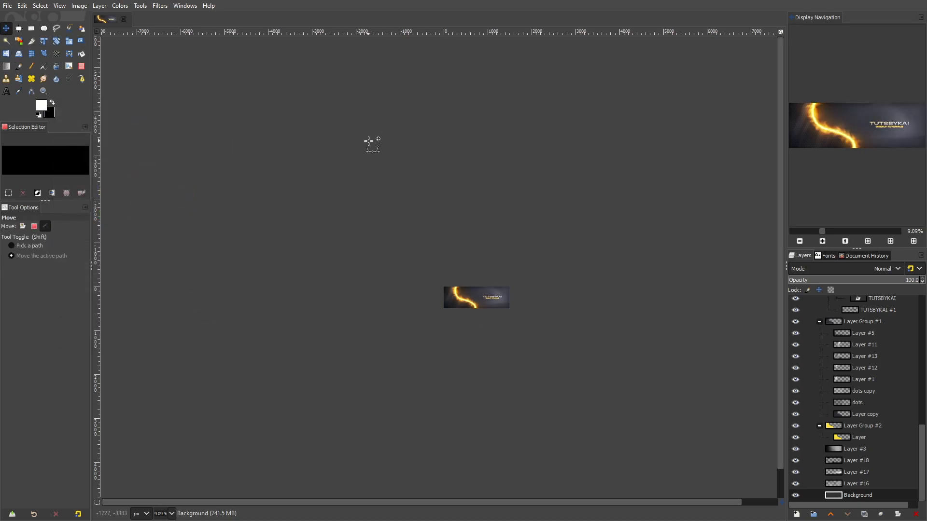
pyautogui.scroll(6, 488, 297)
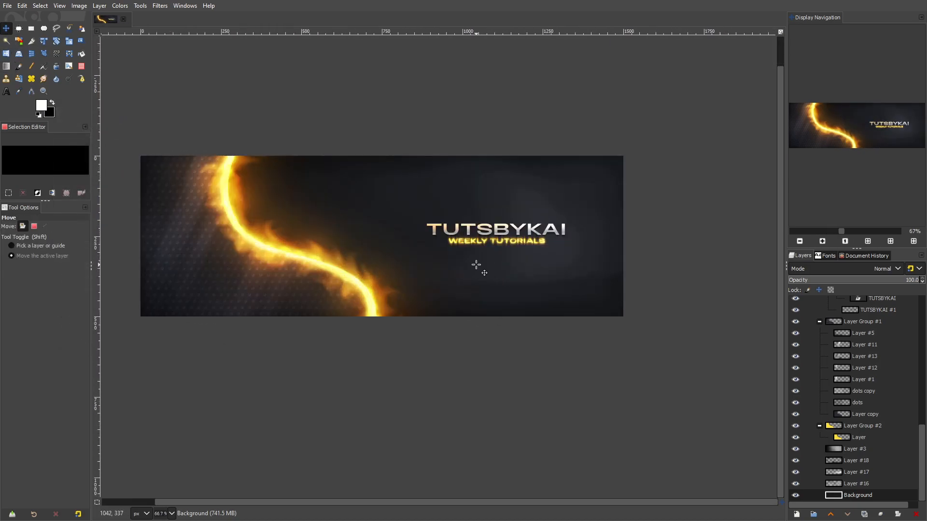
# Step: Brighten Layer copy in Layer Group #1 with a smooth Value curve raised at input 156 to output 198
pyautogui.click(841, 416)
pyautogui.click(794, 414)
pyautogui.click(795, 414)
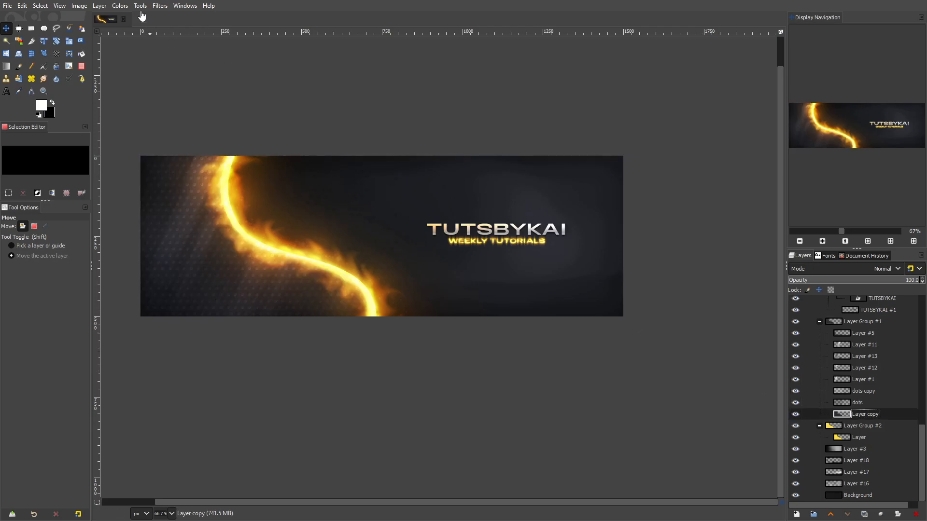
pyautogui.click(120, 5)
pyautogui.click(134, 118)
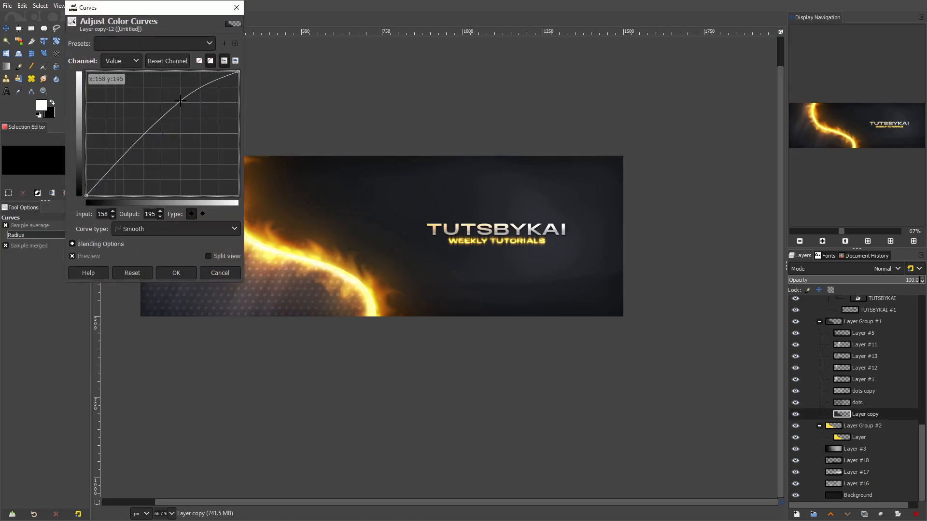
pyautogui.hscroll(-3, 545, 158)
pyautogui.moveTo(180, 100); pyautogui.dragTo(173, 94)
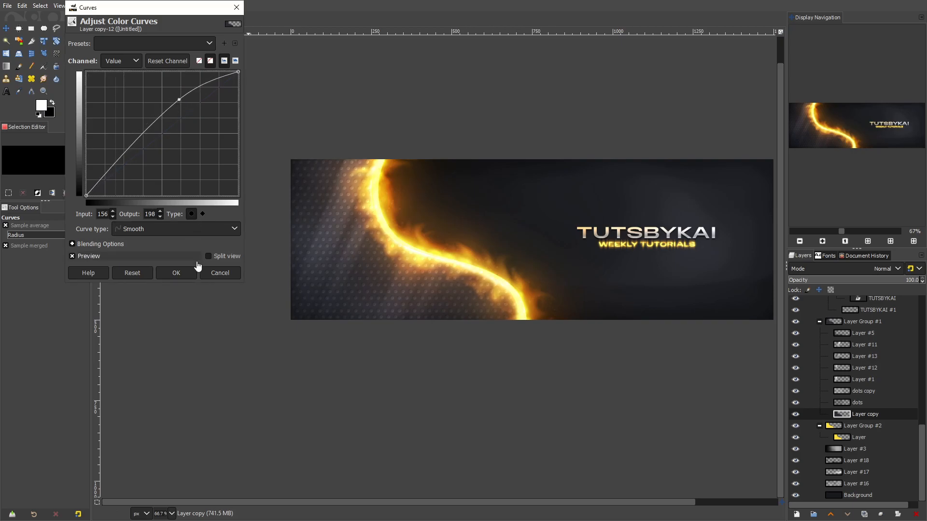
pyautogui.click(176, 273)
pyautogui.scroll(-1, 289, 281)
pyautogui.scroll(1, 339, 251)
pyautogui.moveTo(344, 251); pyautogui.dragTo(493, 239)
pyautogui.scroll(1, 455, 252)
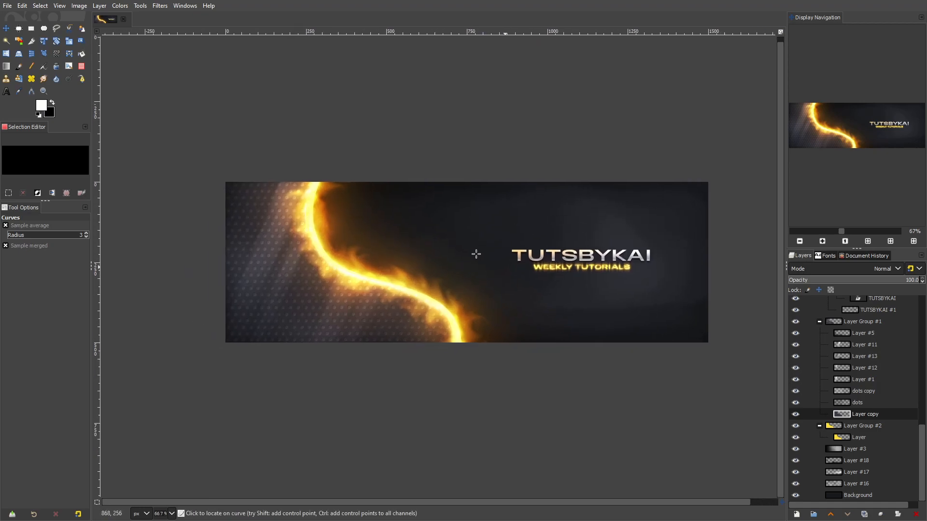
# Step: Compare the flame with Layer #14 hidden and shown, and do the same for Layer #15
pyautogui.scroll(6, 831, 350)
pyautogui.click(796, 352)
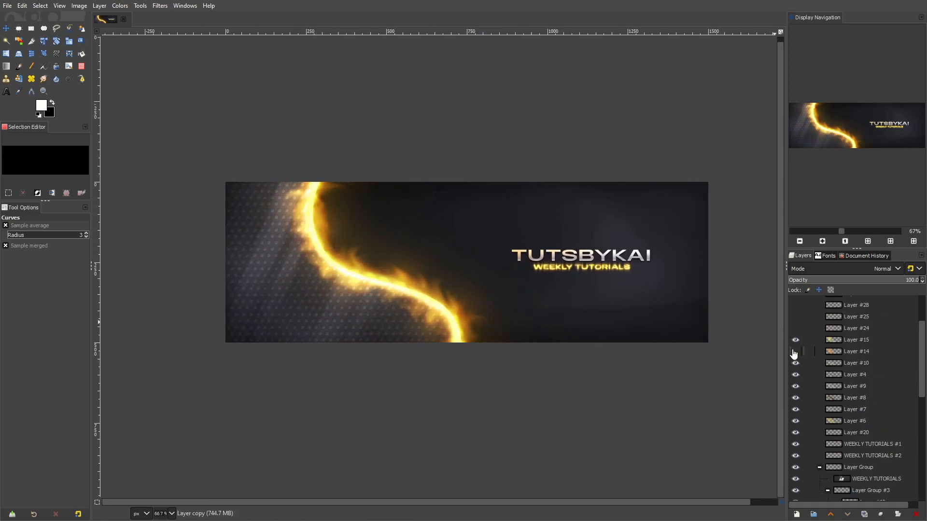
pyautogui.click(797, 352)
pyautogui.click(795, 340)
pyautogui.click(794, 341)
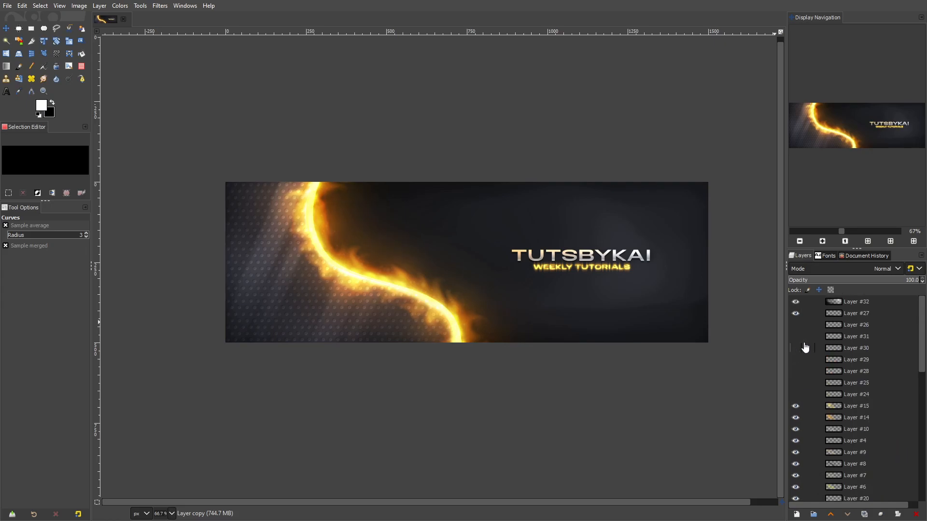
pyautogui.scroll(1, 804, 345)
# Step: Check Layer #6 hidden and shown, then set it to Overlay mode with an opacity of 42.3
pyautogui.click(796, 432)
pyautogui.click(796, 432)
pyautogui.click(833, 434)
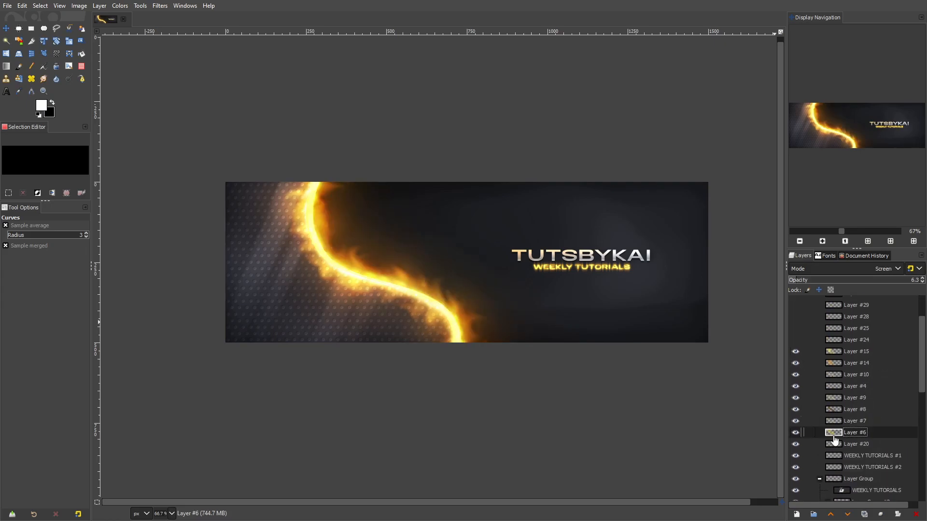
pyautogui.click(840, 269)
pyautogui.click(826, 399)
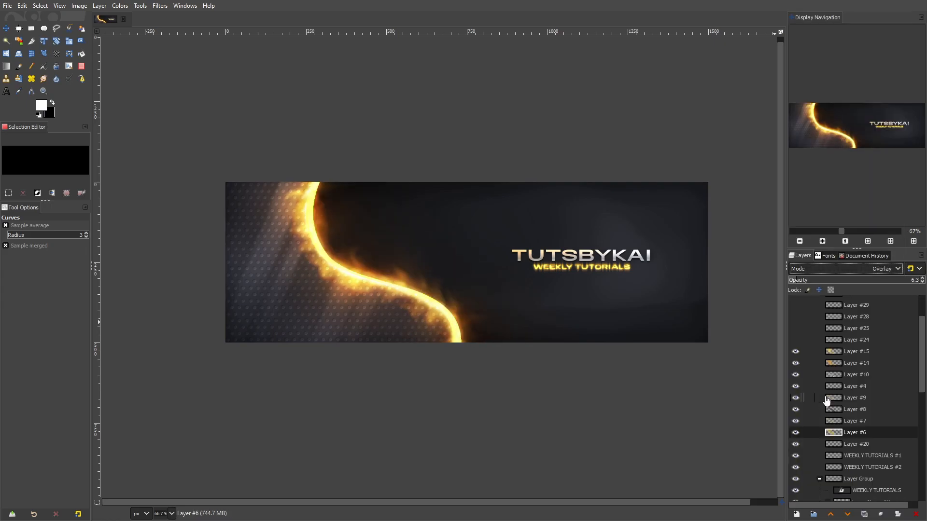
pyautogui.moveTo(815, 280); pyautogui.dragTo(840, 291)
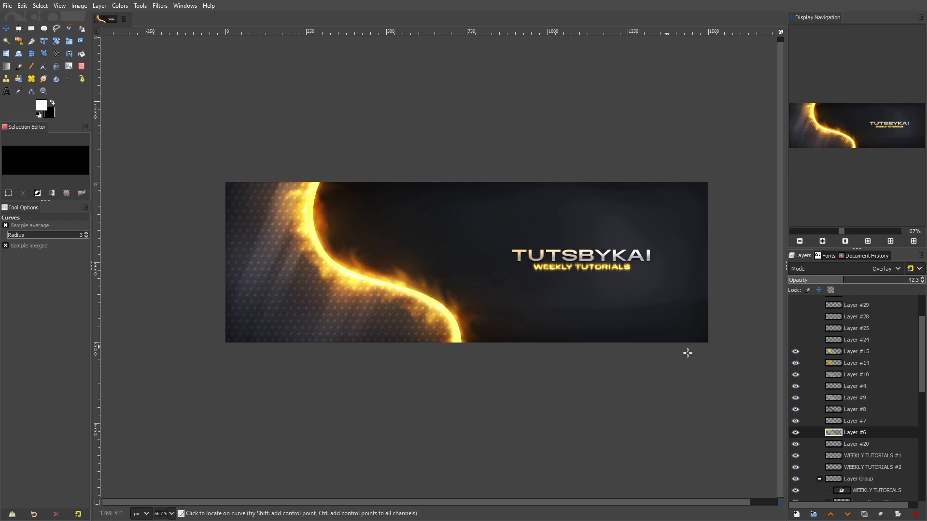
pyautogui.scroll(2, 845, 437)
pyautogui.scroll(-2, 847, 437)
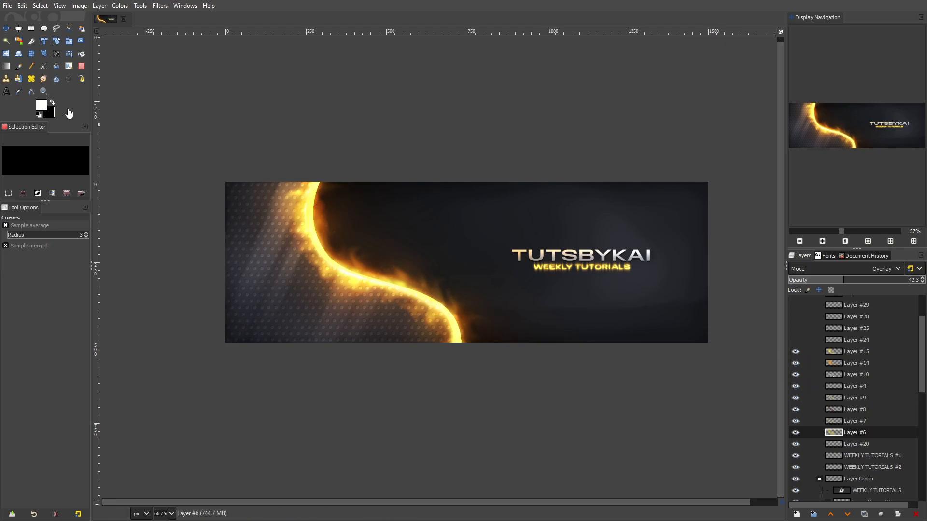
# Step: Examine the edges of the flame curve up close along its whole length
pyautogui.hotkey('shift', 'e')
pyautogui.moveTo(45, 272); pyautogui.dragTo(47, 273)
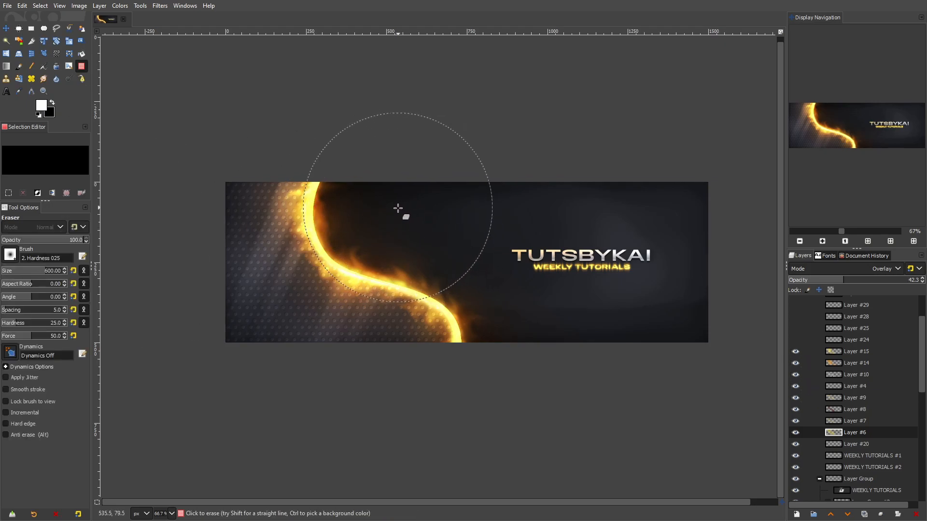
pyautogui.scroll(5, 544, 207)
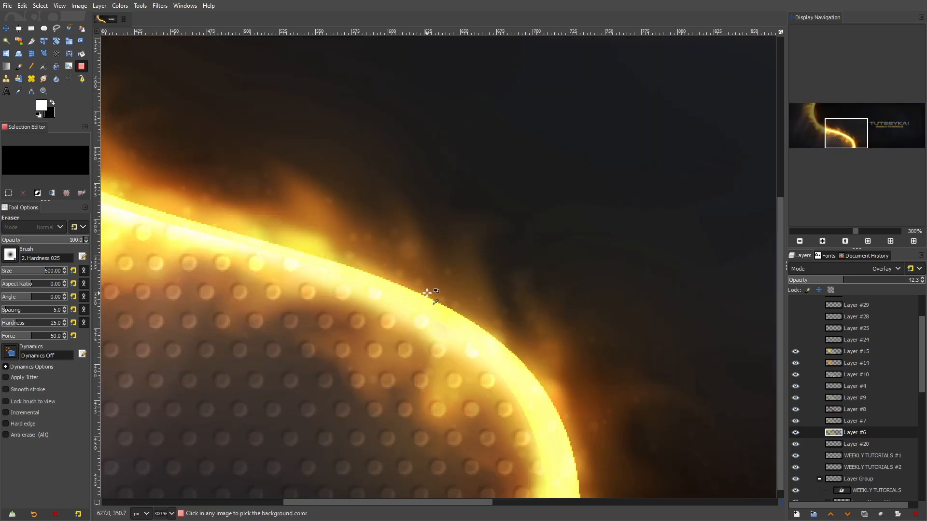
pyautogui.scroll(-3, 435, 300)
pyautogui.scroll(2, 278, 113)
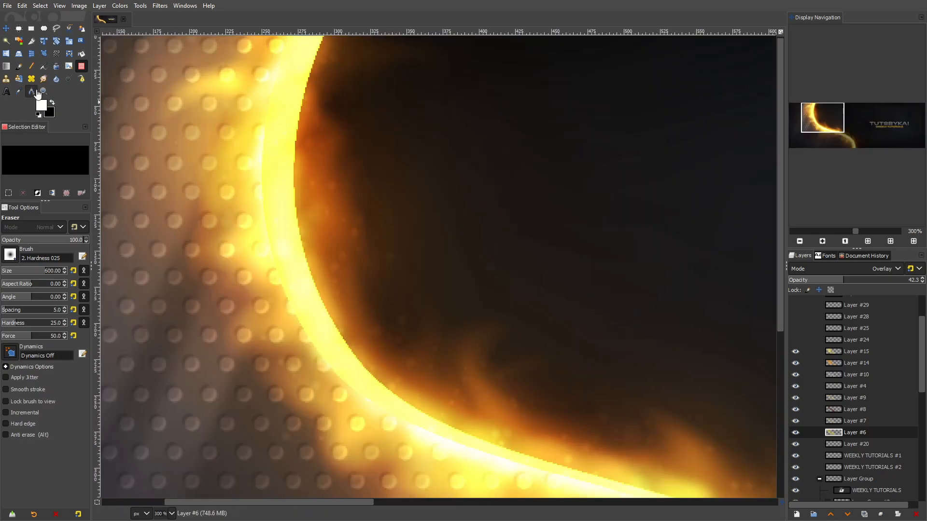
pyautogui.click(6, 92)
pyautogui.click(82, 67)
# Step: Duplicate the flame curve's layer inside Layer Group #2 and hide the original
pyautogui.scroll(-3, 847, 400)
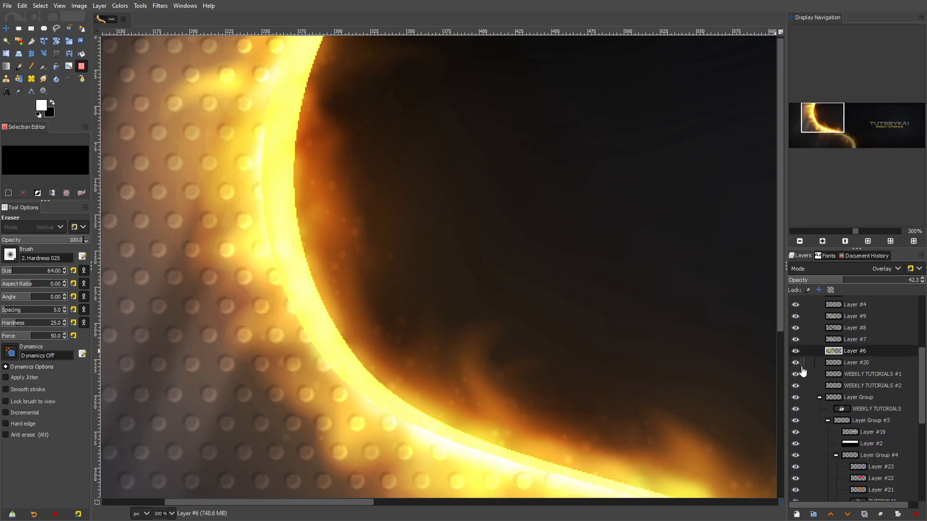
pyautogui.scroll(-6, 832, 383)
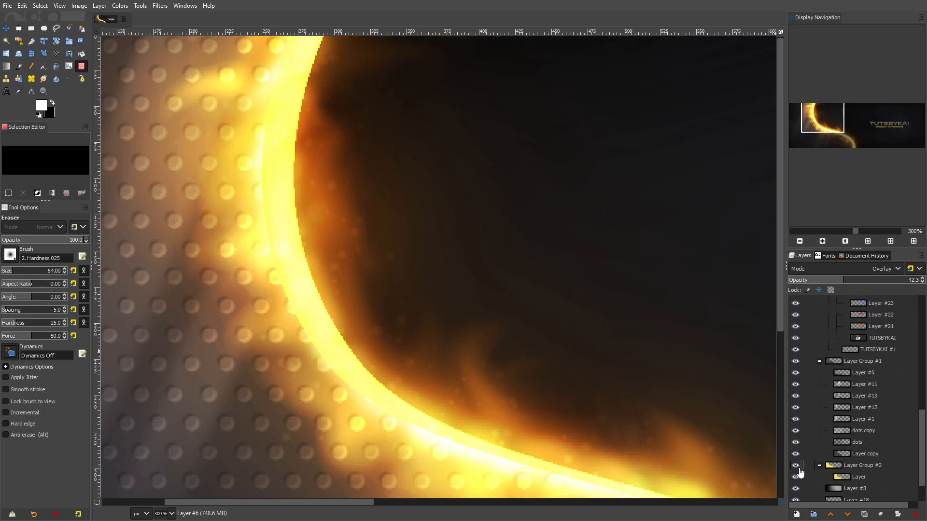
pyautogui.click(796, 475)
pyautogui.click(795, 475)
pyautogui.rightClick(858, 477)
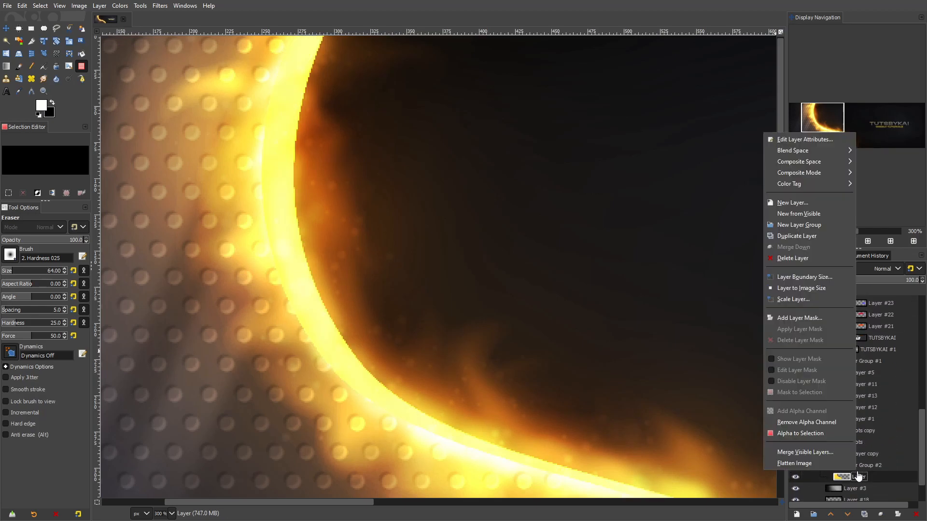
pyautogui.click(819, 236)
pyautogui.click(795, 489)
# Step: Soften the flame curve's hard edges on Layer copy #1 using the Blur tool at size 37 and rate 100
pyautogui.scroll(3, 590, 306)
pyautogui.hscroll(-2, 590, 306)
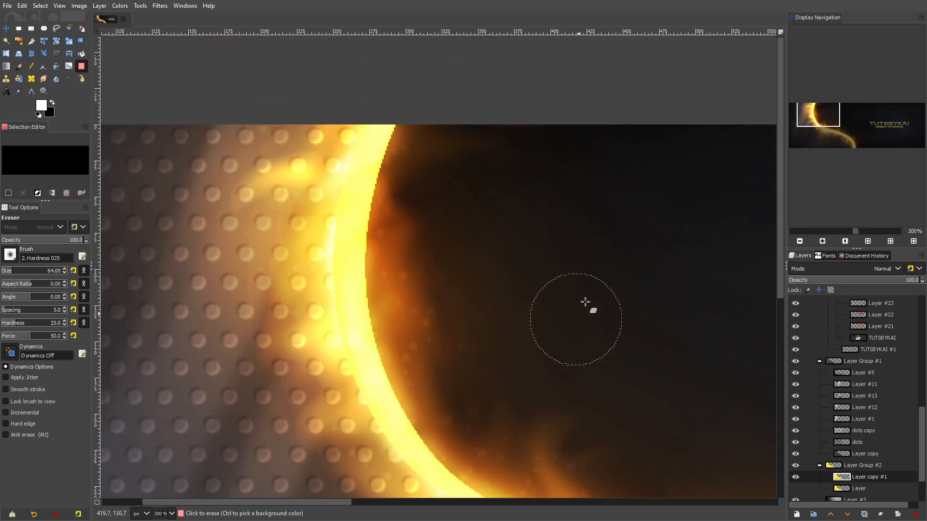
pyautogui.click(56, 79)
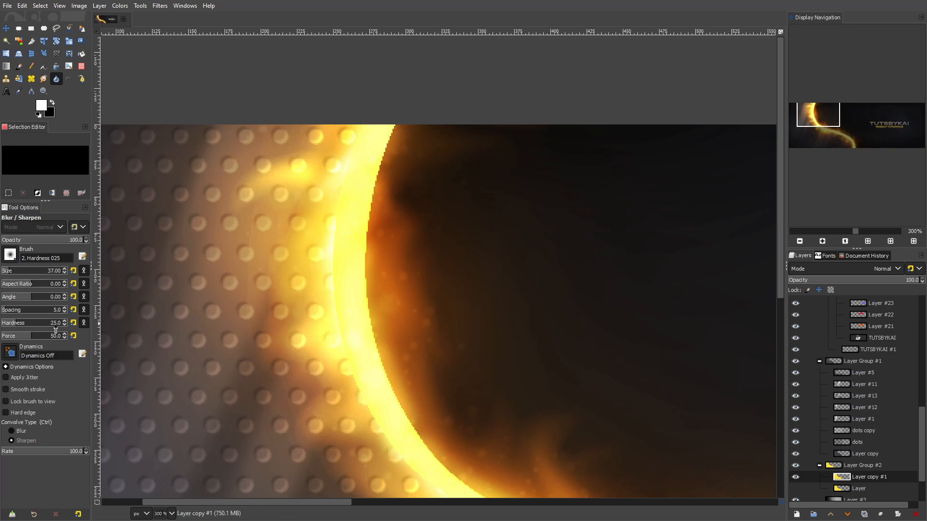
pyautogui.click(21, 431)
pyautogui.moveTo(372, 140)
pyautogui.mouseDown()
pyautogui.moveTo(362, 186)
pyautogui.moveTo(410, 124)
pyautogui.moveTo(383, 296)
pyautogui.moveTo(420, 410)
pyautogui.moveTo(224, 213)
pyautogui.moveTo(259, 262)
pyautogui.moveTo(304, 304)
pyautogui.moveTo(434, 352)
pyautogui.moveTo(567, 349)
pyautogui.moveTo(331, 212)
pyautogui.mouseUp()
pyautogui.moveTo(307, 251)
pyautogui.mouseDown()
pyautogui.moveTo(369, 280)
pyautogui.moveTo(380, 268)
pyautogui.moveTo(428, 264)
pyautogui.moveTo(519, 305)
pyautogui.moveTo(543, 345)
pyautogui.mouseUp()
pyautogui.moveTo(591, 331)
pyautogui.mouseDown()
pyautogui.moveTo(542, 236)
pyautogui.moveTo(540, 178)
pyautogui.mouseUp()
pyautogui.moveTo(475, 191)
pyautogui.mouseDown()
pyautogui.moveTo(554, 275)
pyautogui.moveTo(559, 316)
pyautogui.moveTo(582, 341)
pyautogui.mouseUp()
pyautogui.scroll(-5, 550, 224)
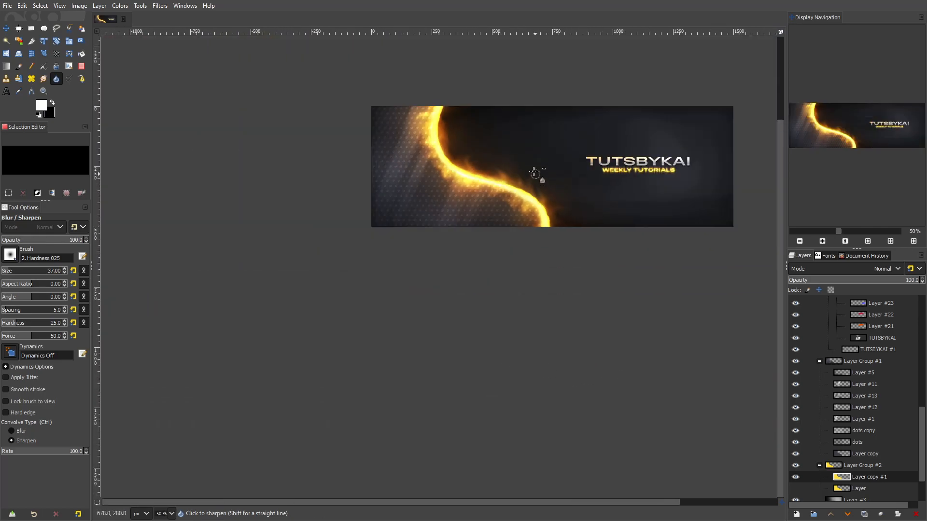
pyautogui.scroll(3, 481, 218)
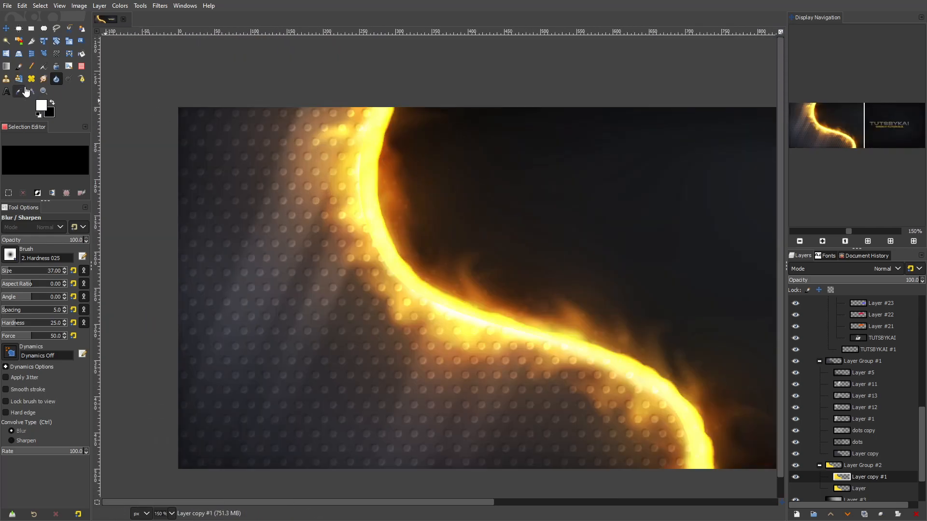
# Step: Smudge the flame curve's edges into irregular fiery wisps with a size 37 brush at rate 52.4
pyautogui.click(43, 79)
pyautogui.scroll(1, 414, 108)
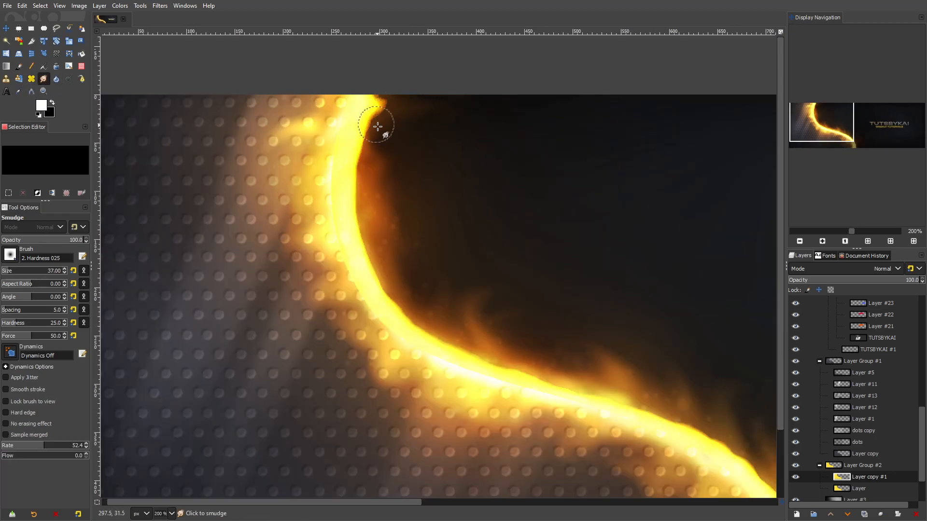
pyautogui.moveTo(383, 253)
pyautogui.mouseDown()
pyautogui.moveTo(405, 291)
pyautogui.moveTo(391, 307)
pyautogui.moveTo(377, 278)
pyautogui.moveTo(406, 315)
pyautogui.moveTo(410, 304)
pyautogui.moveTo(408, 313)
pyautogui.moveTo(443, 304)
pyautogui.moveTo(444, 349)
pyautogui.moveTo(536, 360)
pyautogui.moveTo(504, 370)
pyautogui.moveTo(544, 373)
pyautogui.moveTo(483, 361)
pyautogui.moveTo(528, 390)
pyautogui.moveTo(559, 377)
pyautogui.moveTo(591, 382)
pyautogui.mouseUp()
pyautogui.moveTo(650, 389); pyautogui.dragTo(436, 251)
pyautogui.moveTo(411, 285)
pyautogui.mouseDown()
pyautogui.moveTo(437, 275)
pyautogui.moveTo(593, 338)
pyautogui.moveTo(566, 353)
pyautogui.moveTo(613, 417)
pyautogui.moveTo(613, 392)
pyautogui.moveTo(591, 420)
pyautogui.moveTo(603, 442)
pyautogui.mouseUp()
pyautogui.scroll(-5, 668, 351)
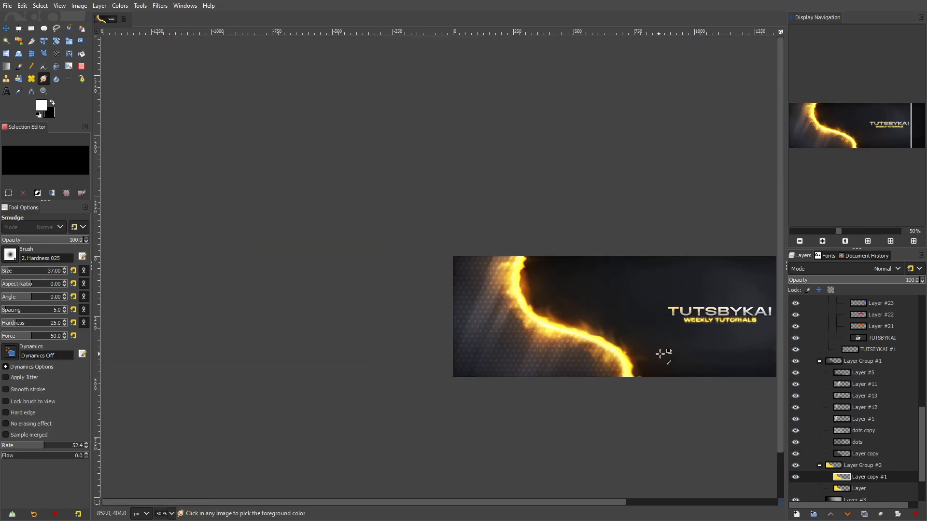
pyautogui.scroll(5, 612, 402)
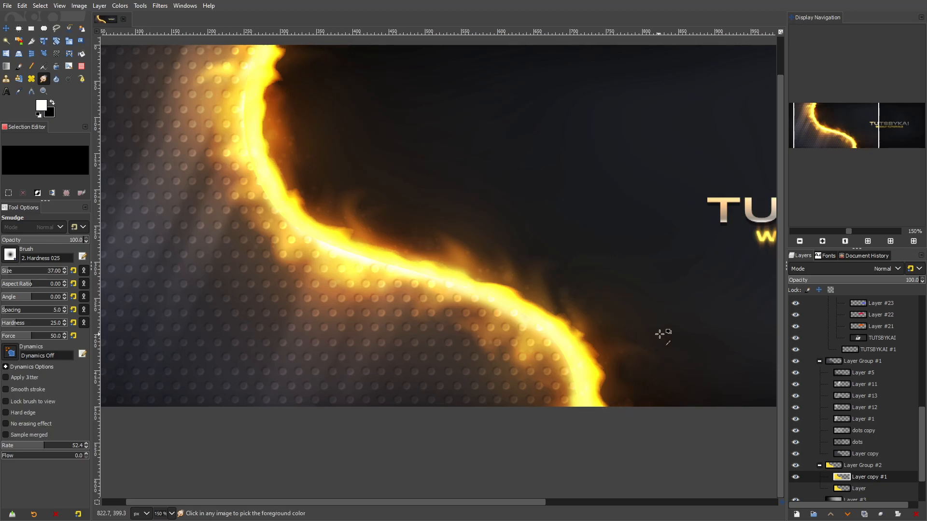
# Step: Clean up the smudged edge near the flame curve's lower end with the Eraser at size 37
pyautogui.scroll(3, 659, 333)
pyautogui.hotkey('shift', 'e')
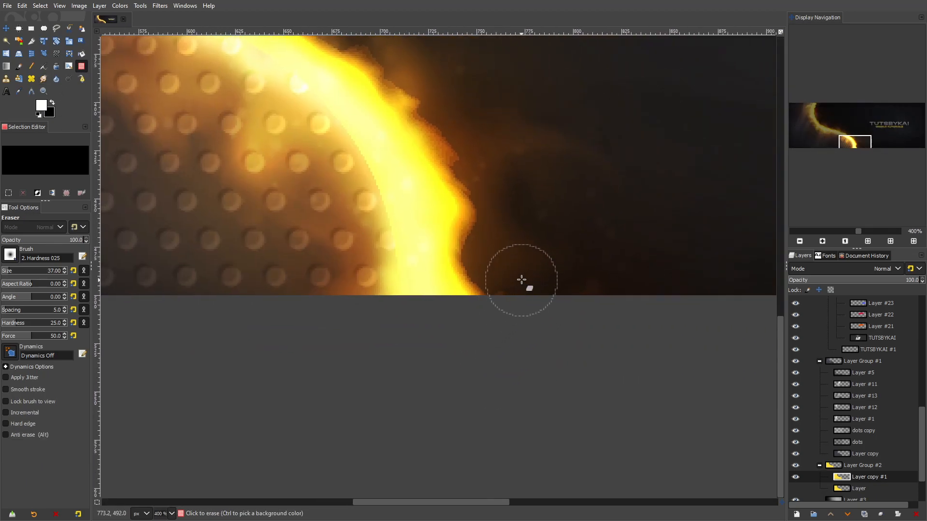
pyautogui.scroll(-7, 538, 300)
pyautogui.scroll(1, 553, 250)
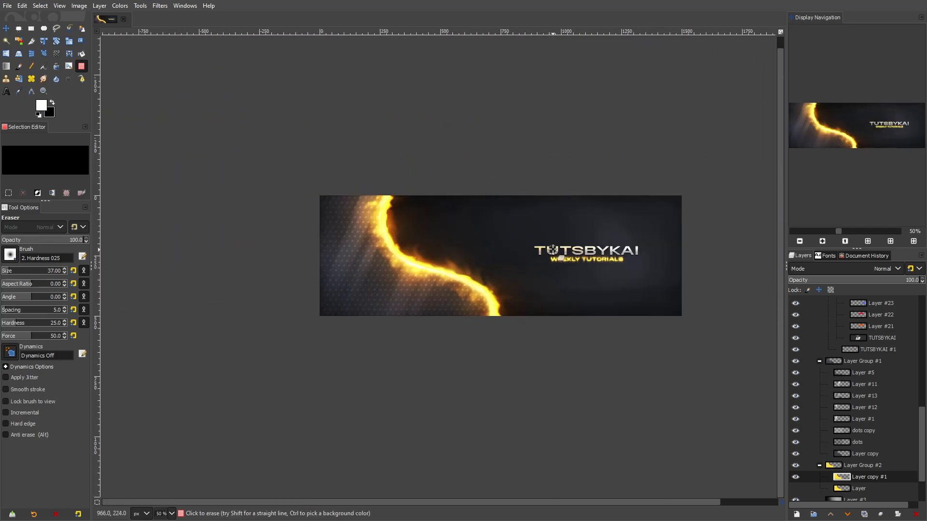
pyautogui.moveTo(602, 235); pyautogui.dragTo(508, 244)
# Step: Copy the visible banner and paste it in place as a new layer
pyautogui.click(22, 5)
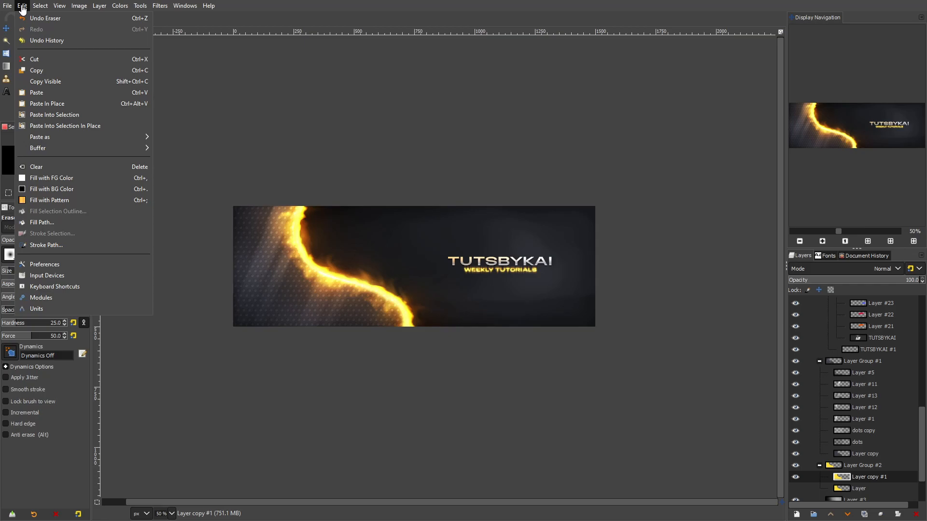
pyautogui.click(84, 84)
pyautogui.click(22, 5)
pyautogui.moveTo(73, 136)
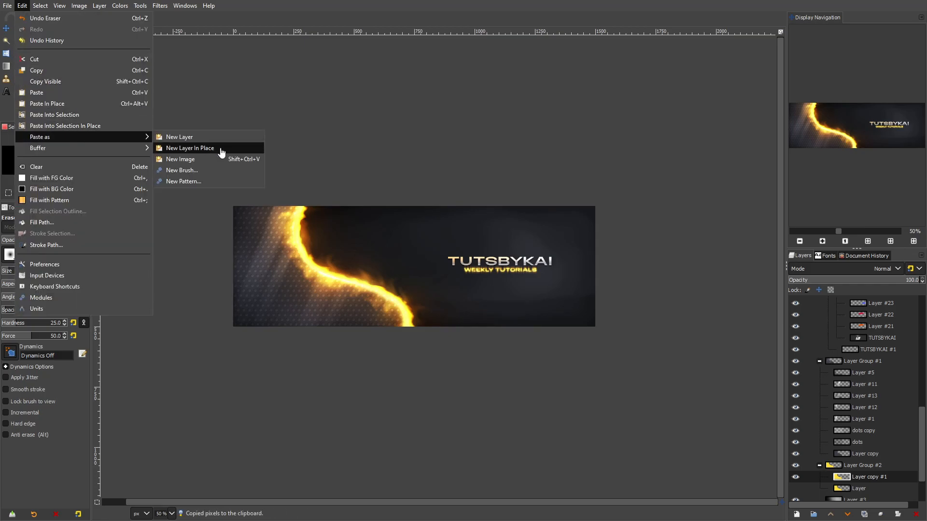
pyautogui.click(221, 152)
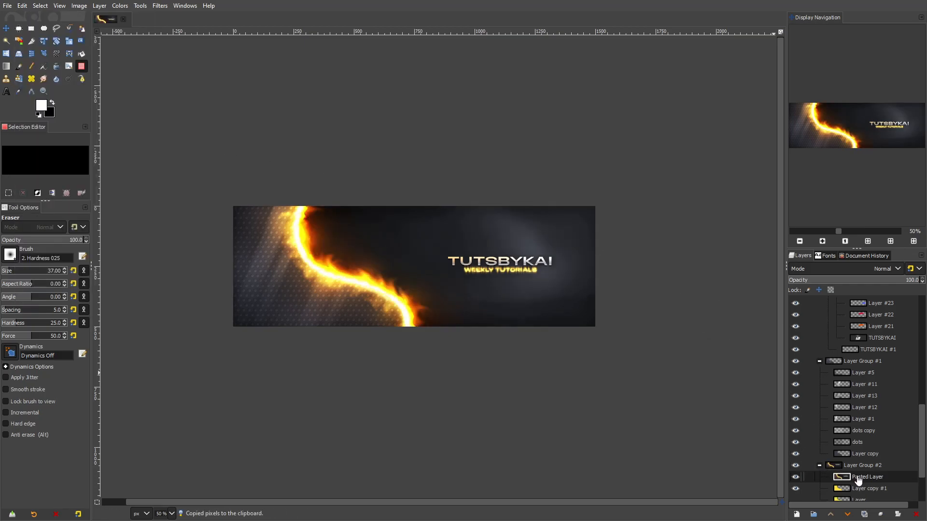
# Step: Move the pasted banner layer to the top of the layer stack and duplicate it
pyautogui.moveTo(858, 479); pyautogui.dragTo(881, 301)
pyautogui.rightClick(881, 301)
pyautogui.click(830, 107)
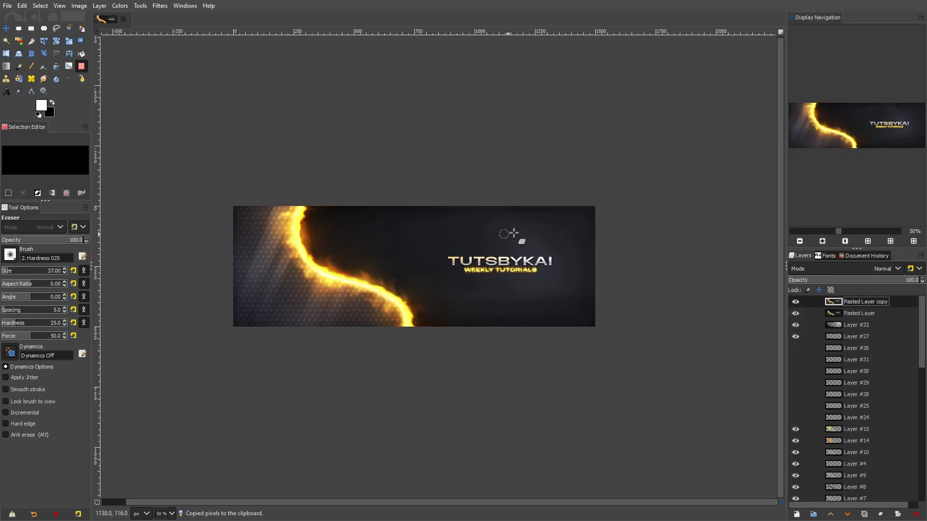
# Step: Nudge Pasted Layer copy so its corner lines up with the canvas corner
pyautogui.scroll(3, 272, 195)
pyautogui.scroll(-1, 269, 192)
pyautogui.press('m')
pyautogui.moveTo(209, 177); pyautogui.dragTo(211, 175)
pyautogui.scroll(6, 281, 240)
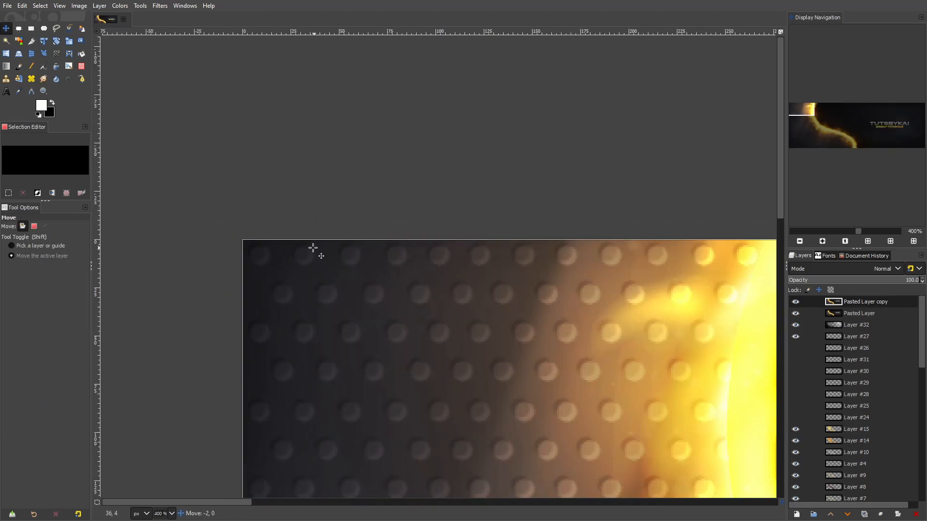
pyautogui.scroll(-3, 431, 274)
# Step: Try Hue-Chroma hue shifts of 101.51 and -176.86 on Pasted Layer copy and cancel them
pyautogui.hotkey('shift', 'ctrl', 'j')
pyautogui.click(120, 6)
pyautogui.click(133, 49)
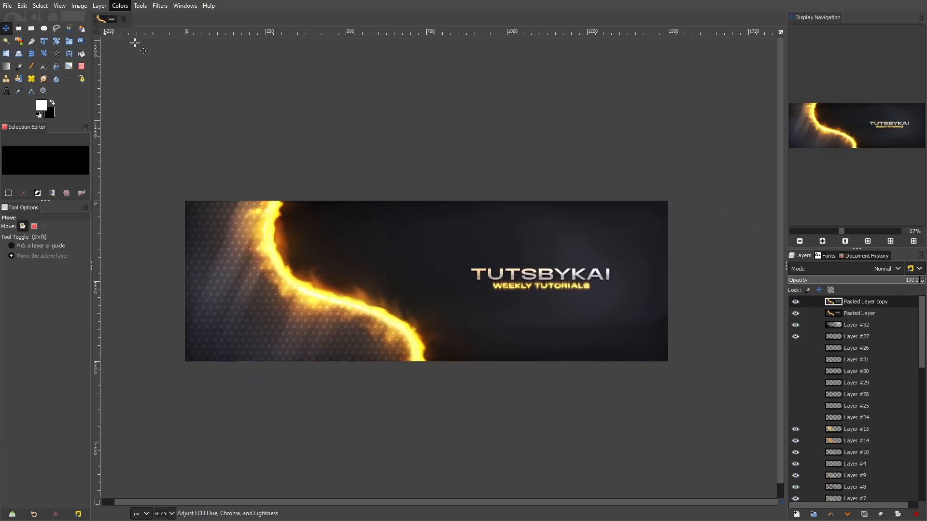
pyautogui.moveTo(116, 159); pyautogui.dragTo(91, 167)
pyautogui.press('Delete')
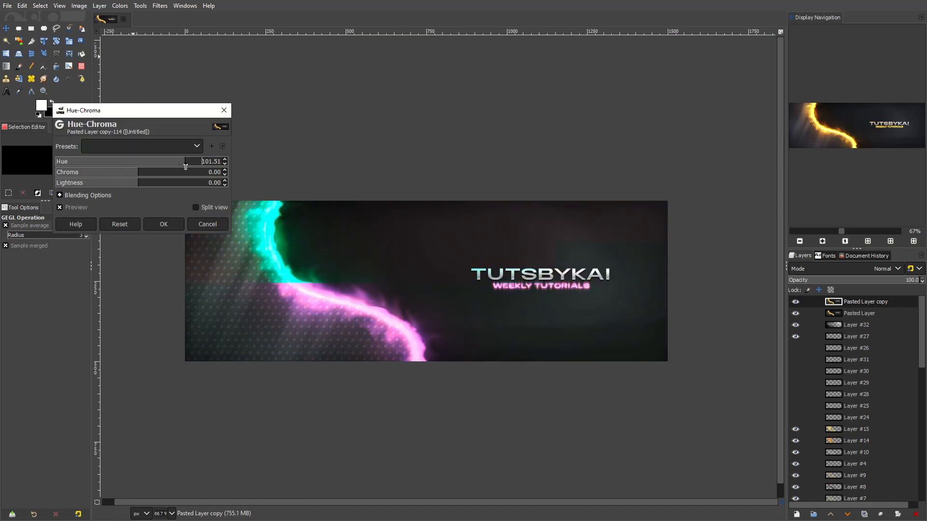
pyautogui.scroll(-1, 462, 256)
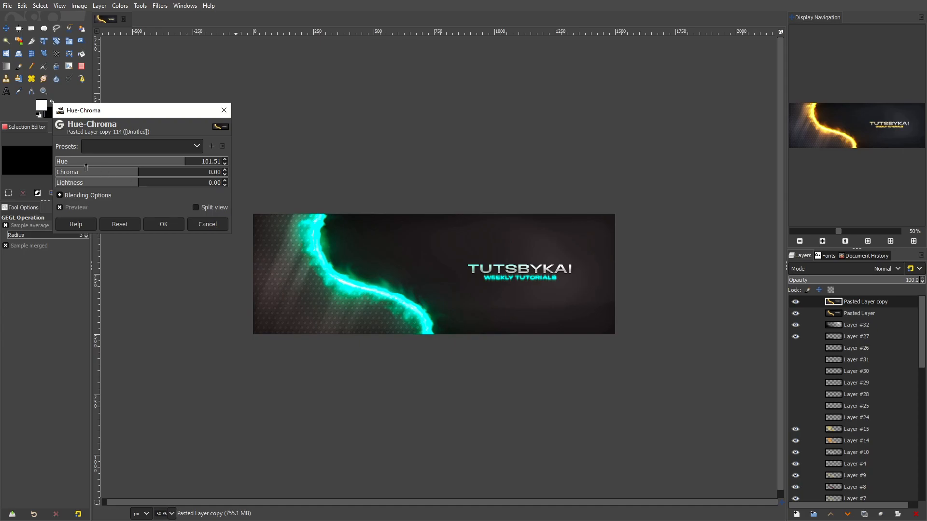
pyautogui.click(69, 165)
pyautogui.click(57, 164)
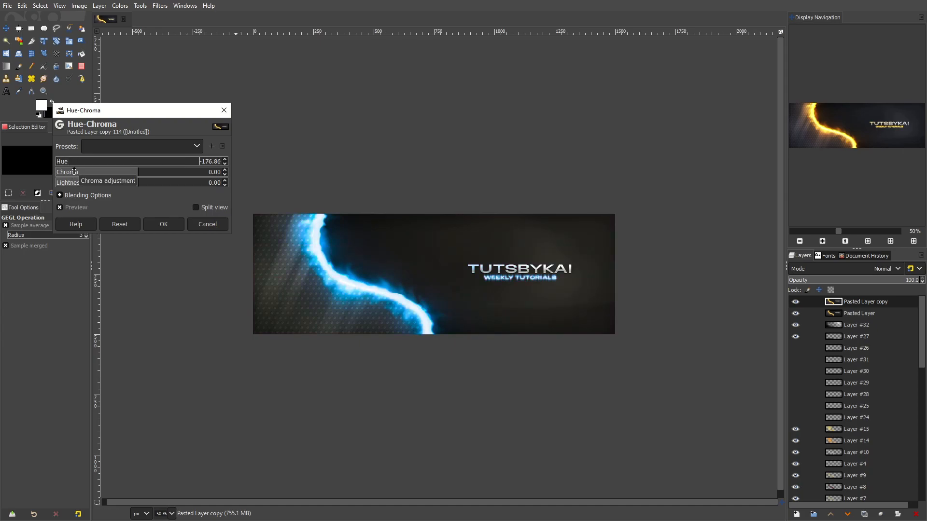
pyautogui.press('Escape')
# Step: Try a Hue-Saturation saturation of 13.4 on Pasted Layer copy and cancel it
pyautogui.scroll(1, 401, 220)
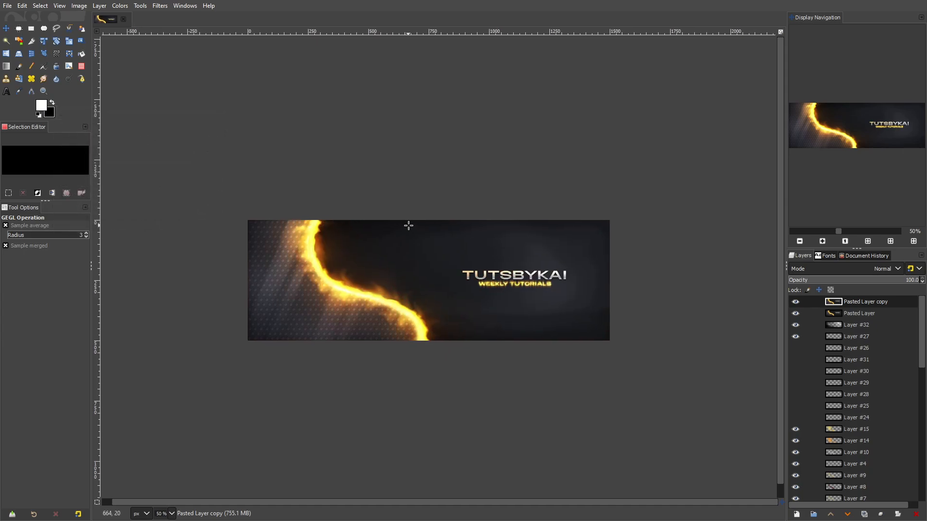
pyautogui.click(125, 6)
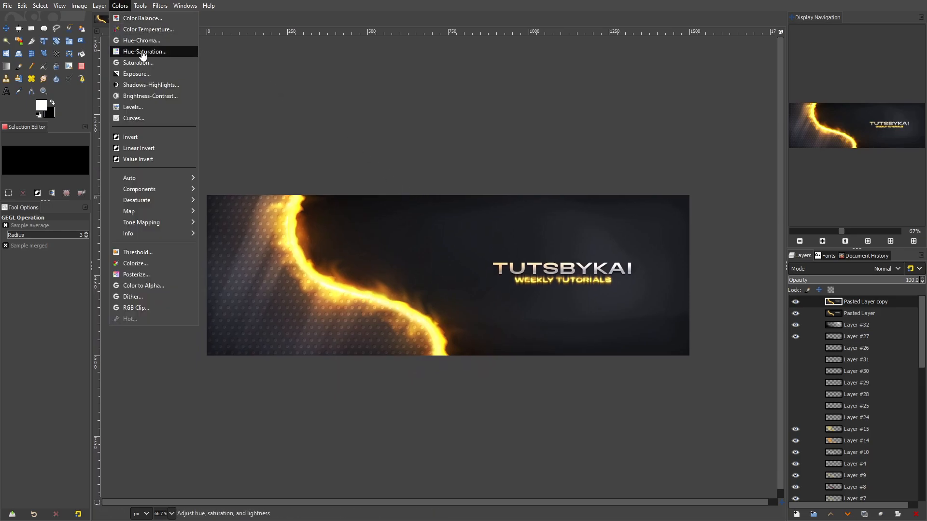
pyautogui.click(174, 52)
pyautogui.click(164, 294)
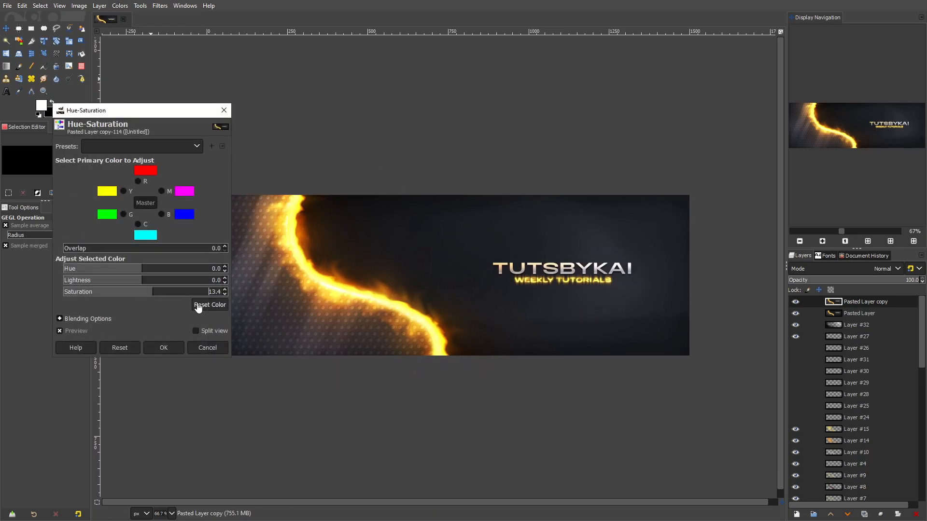
pyautogui.click(207, 348)
# Step: Try lowering Pasted Layer copy's Value curve at input 192 to output 175 and cancel it
pyautogui.click(140, 123)
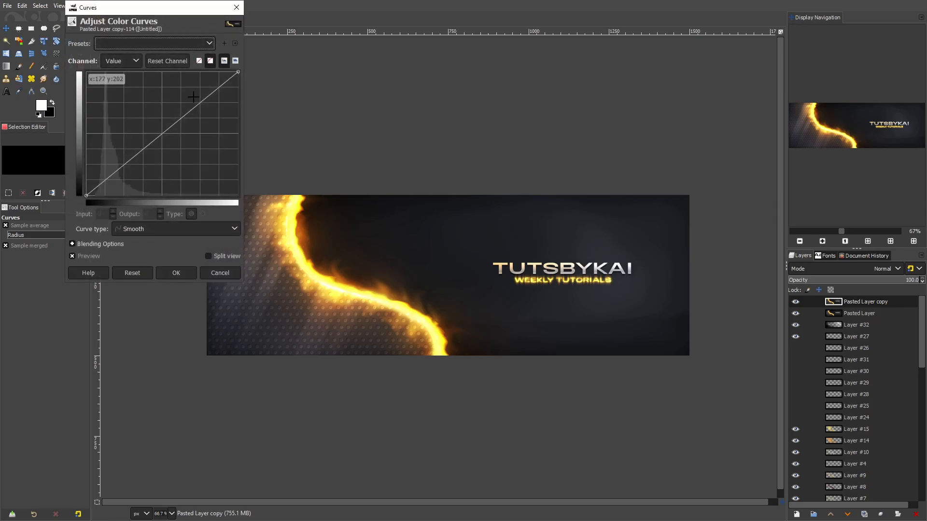
pyautogui.moveTo(205, 99)
pyautogui.mouseDown()
pyautogui.moveTo(205, 84)
pyautogui.moveTo(201, 109)
pyautogui.mouseUp()
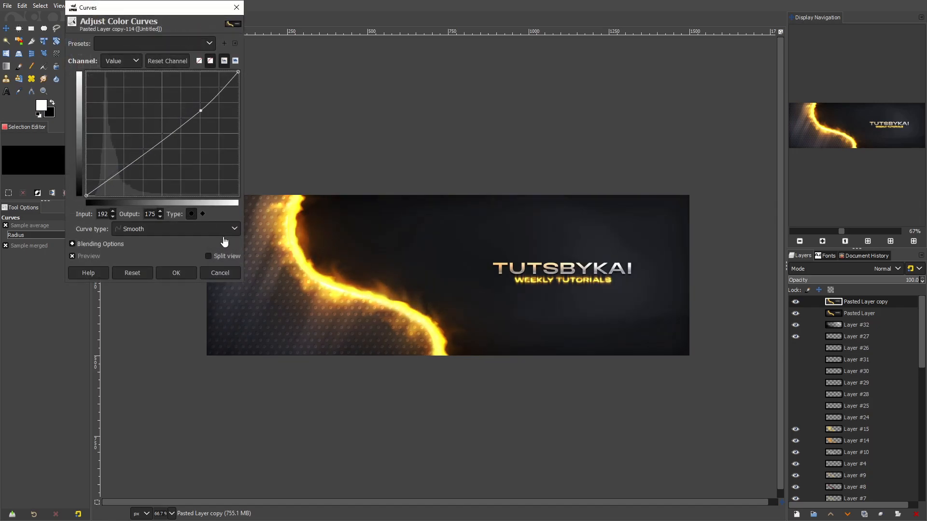
pyautogui.click(219, 273)
pyautogui.click(120, 8)
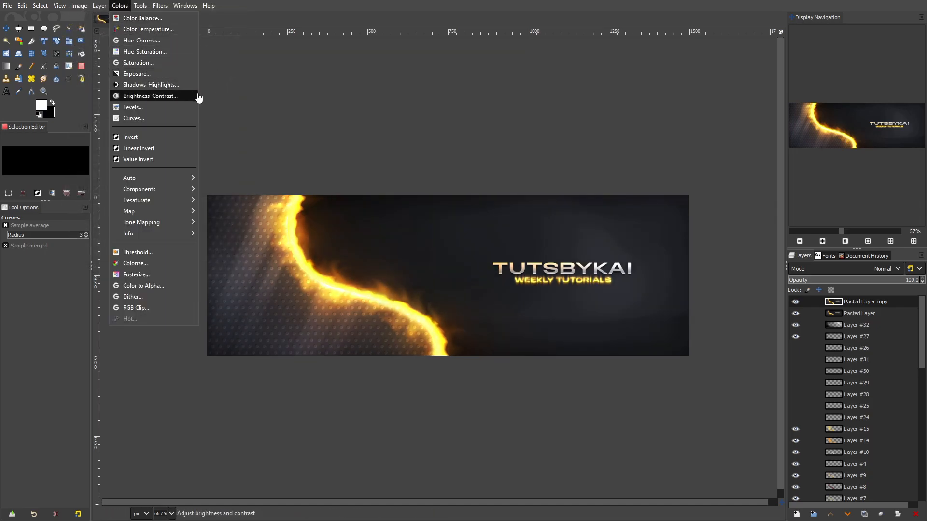
pyautogui.click(389, 129)
# Step: Add a new layer at the top of the stack and fill it with light purple e2b0ff
pyautogui.click(796, 514)
pyautogui.click(853, 486)
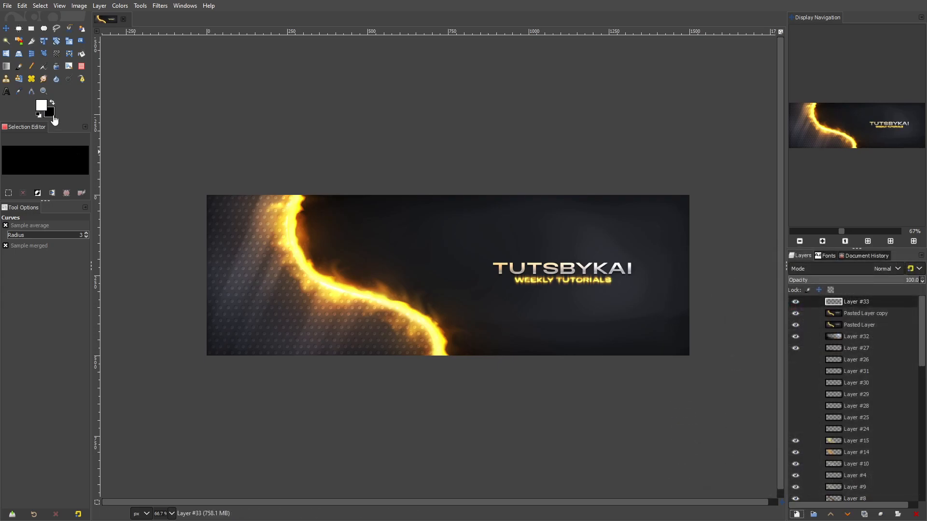
pyautogui.click(42, 105)
pyautogui.click(454, 250)
pyautogui.moveTo(454, 250); pyautogui.dragTo(455, 208)
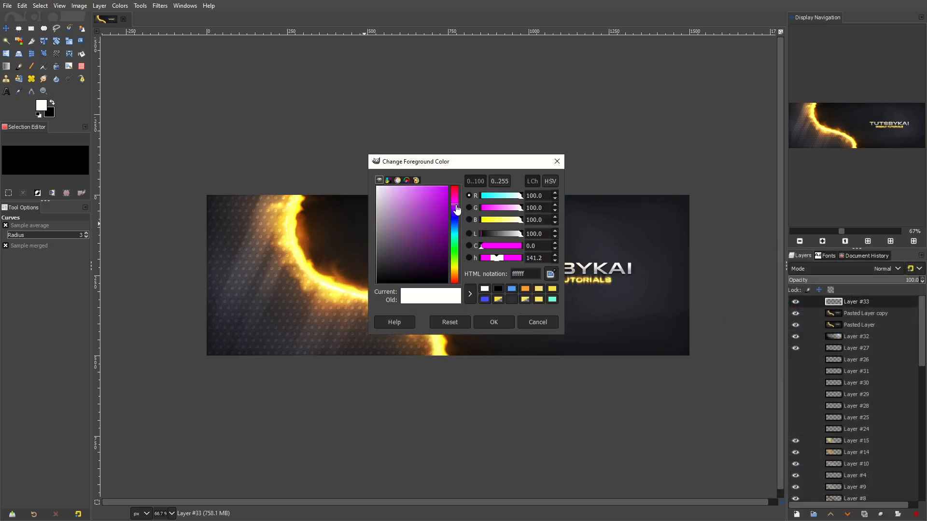
pyautogui.click(398, 187)
pyautogui.click(455, 208)
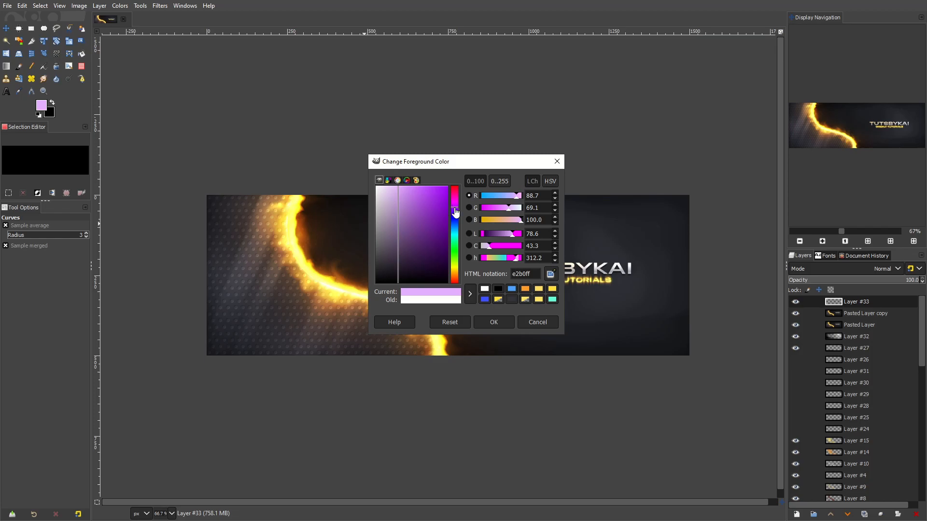
pyautogui.click(502, 326)
pyautogui.click(81, 53)
pyautogui.click(341, 238)
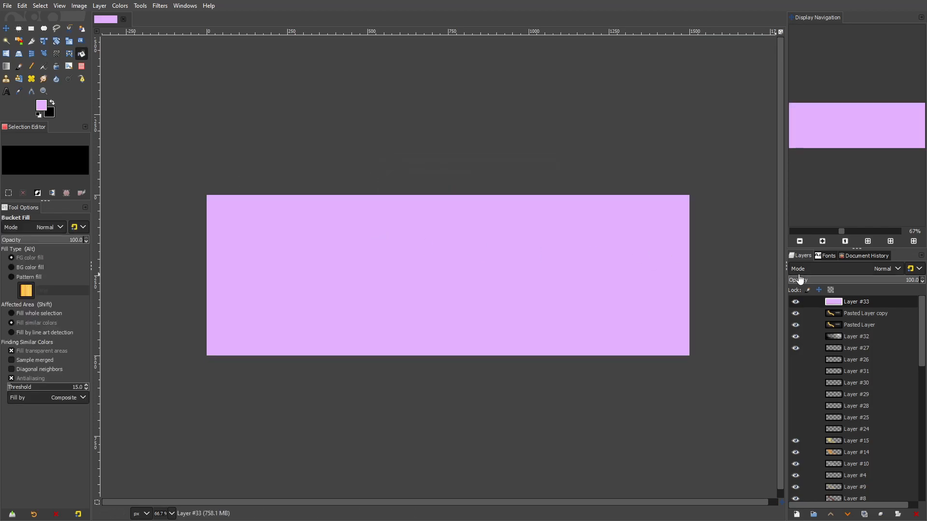
# Step: Set the purple layer to Screen mode with an opacity of 2.9
pyautogui.click(797, 271)
pyautogui.click(794, 394)
pyautogui.click(792, 282)
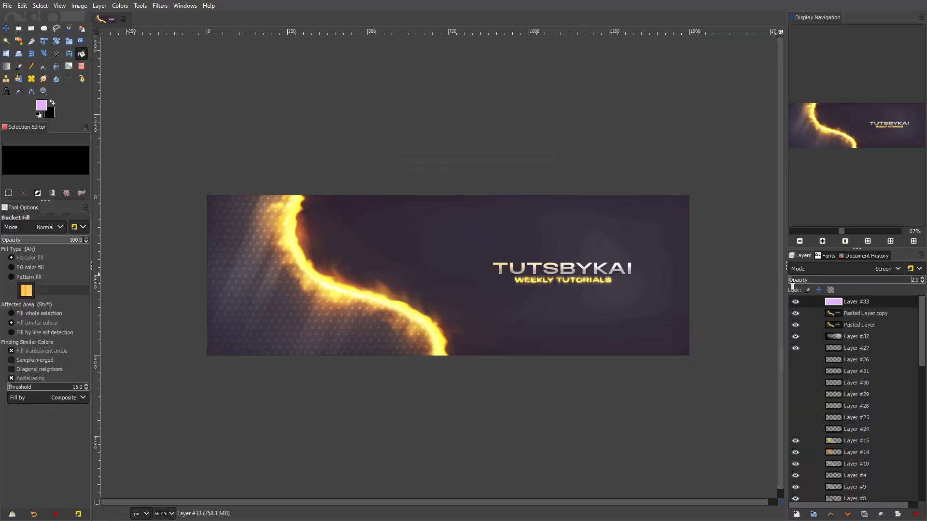
# Step: Try an opacity of 0.5 on the purple Layer #33 and compare the banner with the layer hidden and shown
pyautogui.moveTo(791, 287); pyautogui.dragTo(791, 287)
pyautogui.click(911, 282)
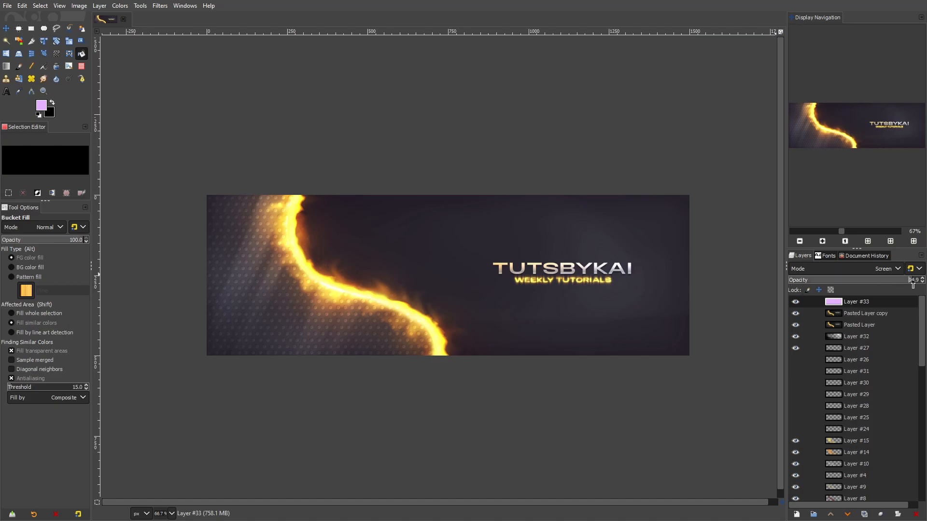
pyautogui.write('.5')
pyautogui.press('Return')
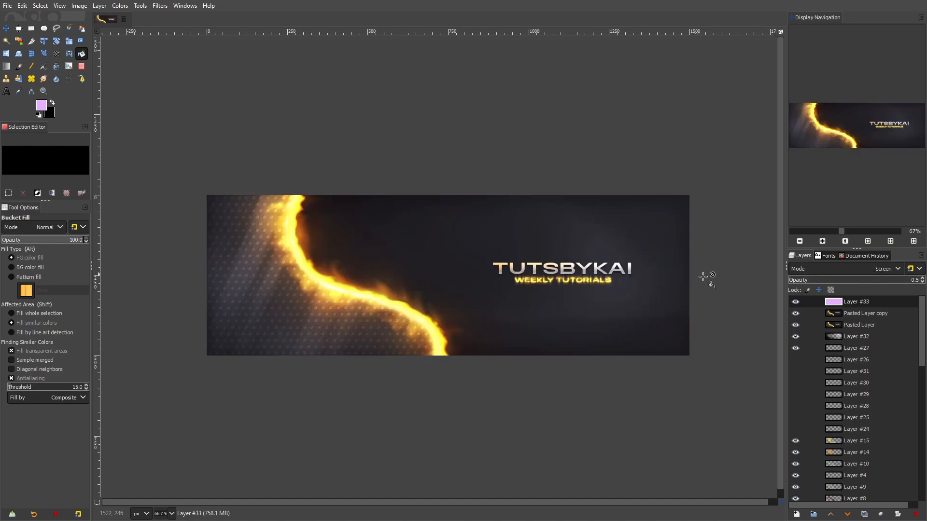
pyautogui.click(796, 304)
pyautogui.click(795, 303)
# Step: Set the purple Layer #33's opacity to 1.0
pyautogui.click(915, 283)
pyautogui.write('1')
pyautogui.press('Return')
# Step: Shift Layer #33's hue to -34.0 with Hue-Saturation
pyautogui.click(120, 6)
pyautogui.click(144, 51)
pyautogui.click(165, 269)
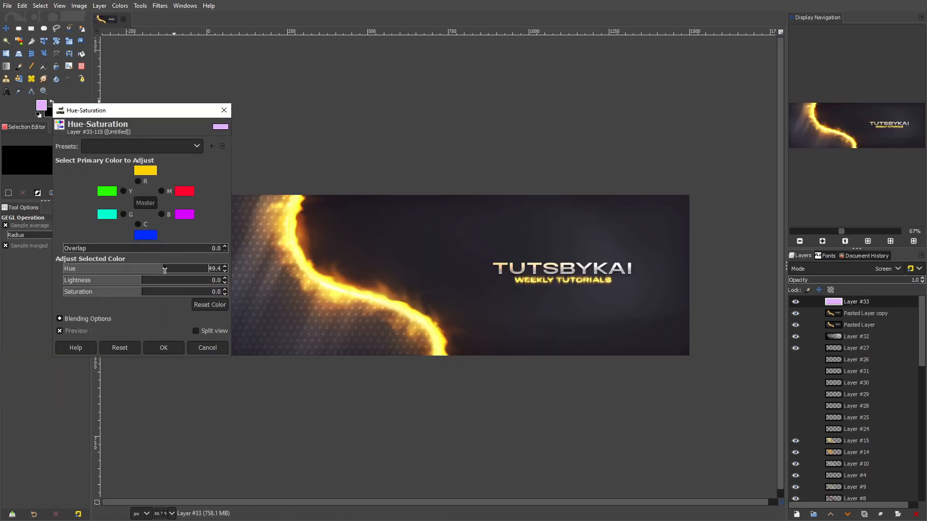
pyautogui.moveTo(152, 270); pyautogui.dragTo(128, 268)
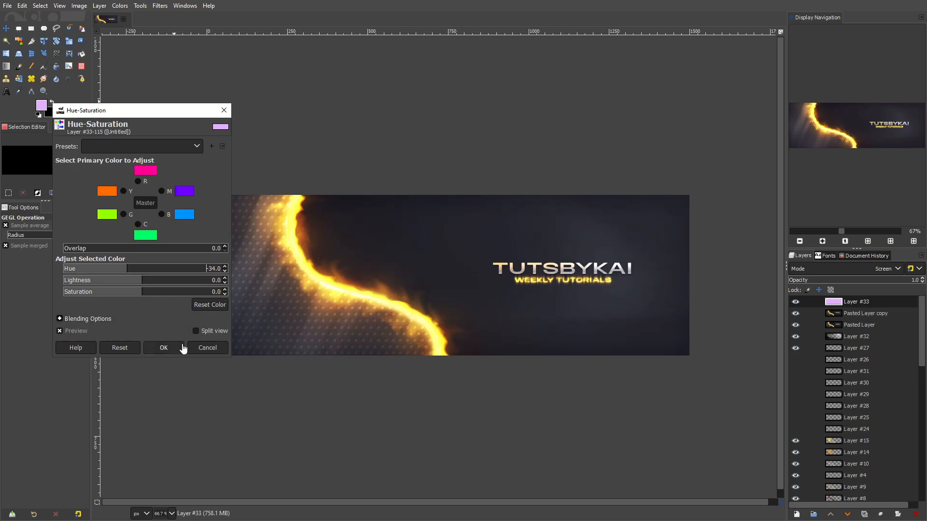
pyautogui.click(167, 347)
# Step: Toggle Layer #33's visibility repeatedly to compare the banner's tint with and without the overlay
pyautogui.click(795, 302)
pyautogui.click(795, 302)
pyautogui.click(795, 302)
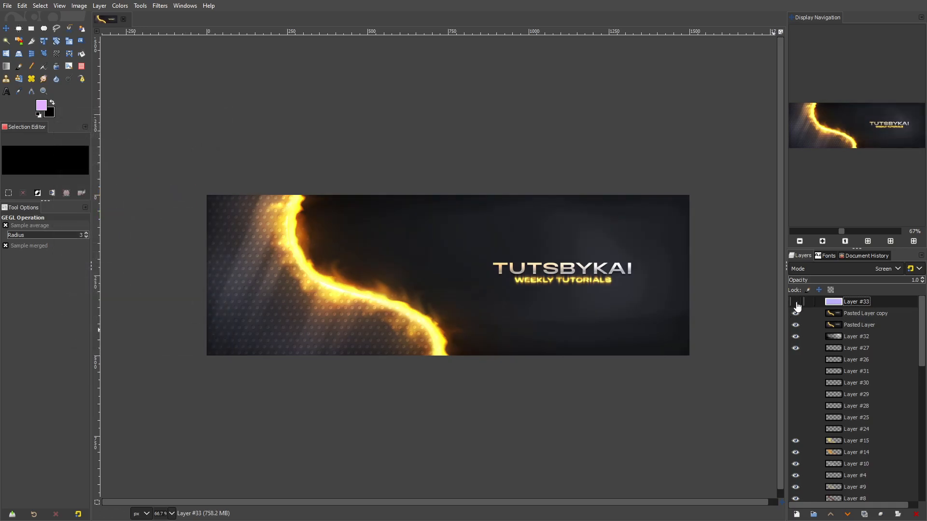
pyautogui.click(795, 303)
pyautogui.click(795, 302)
pyautogui.click(795, 302)
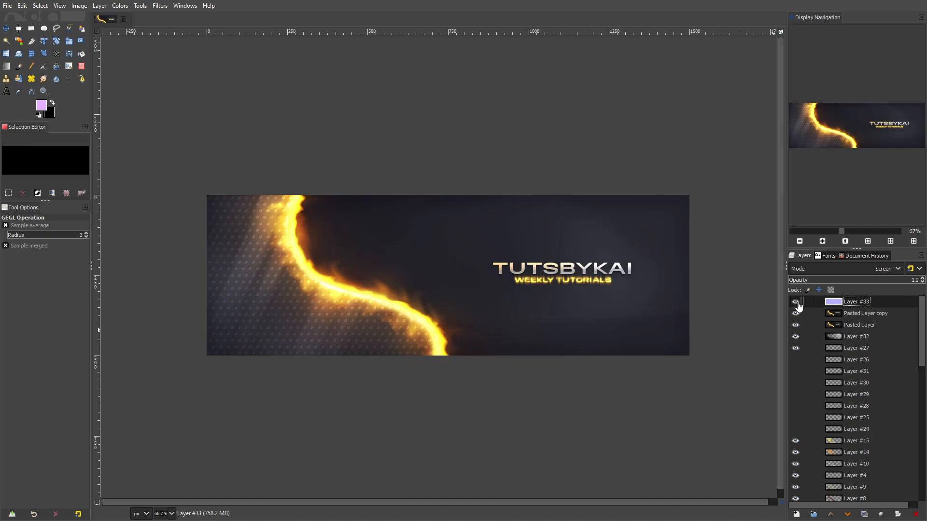
pyautogui.scroll(-2, 458, 292)
pyautogui.scroll(2, 462, 291)
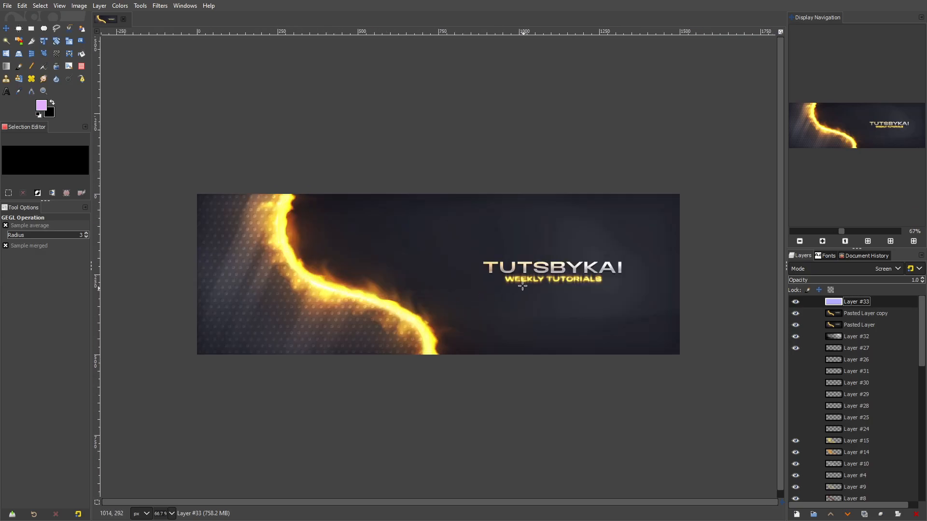
# Step: Shift Layer #33's hue slightly further toward blue with a second Hue-Saturation adjustment
pyautogui.click(119, 5)
pyautogui.click(137, 50)
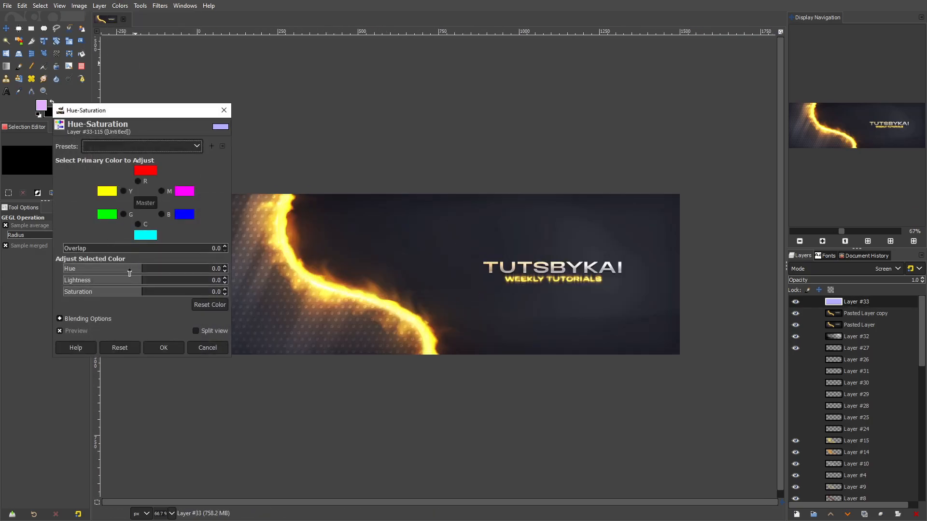
pyautogui.moveTo(125, 273); pyautogui.dragTo(132, 273)
pyautogui.click(165, 345)
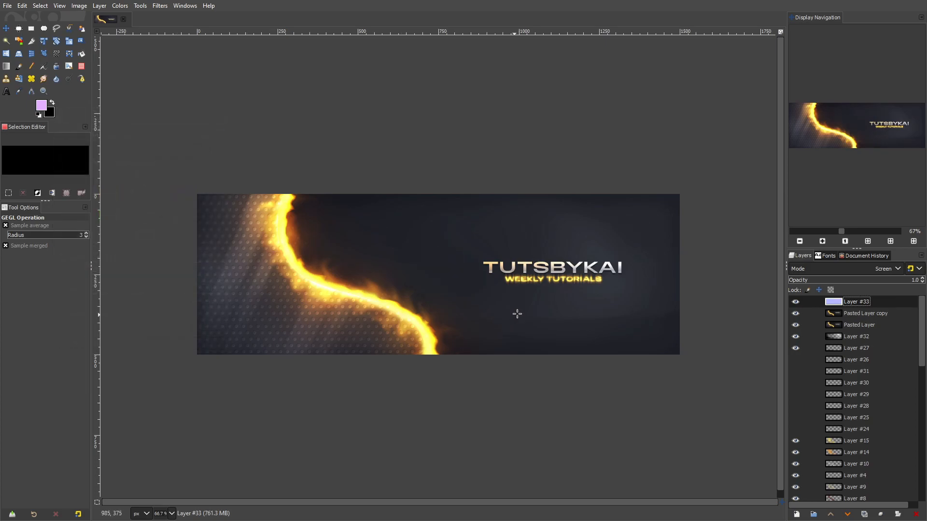
# Step: Darken Layer #33 with Curves by lowering the Value curve at input 158 to output 122
pyautogui.click(119, 6)
pyautogui.click(151, 116)
pyautogui.moveTo(180, 119); pyautogui.dragTo(180, 136)
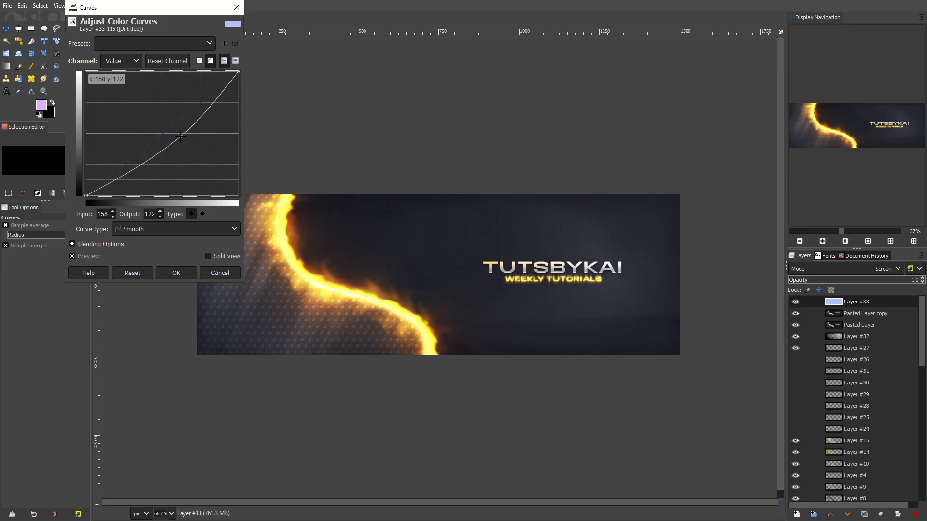
pyautogui.click(176, 273)
pyautogui.scroll(-1, 440, 351)
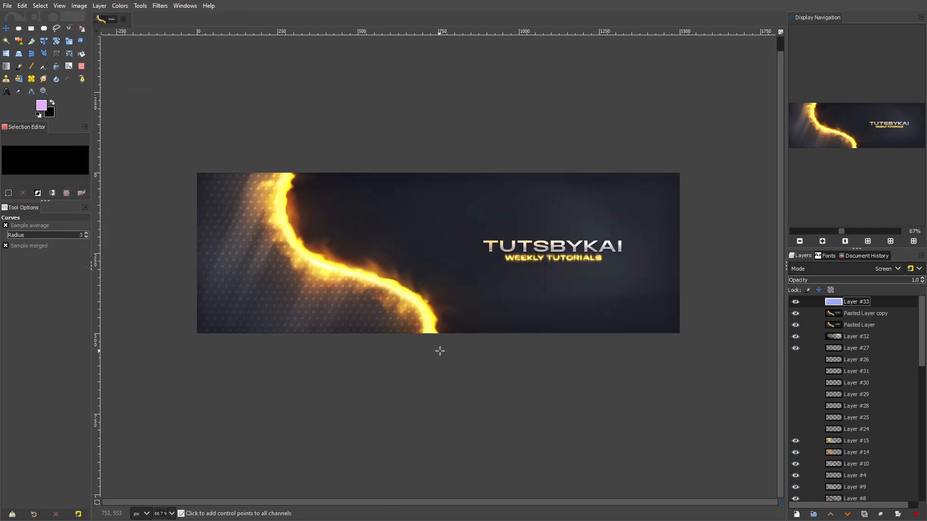